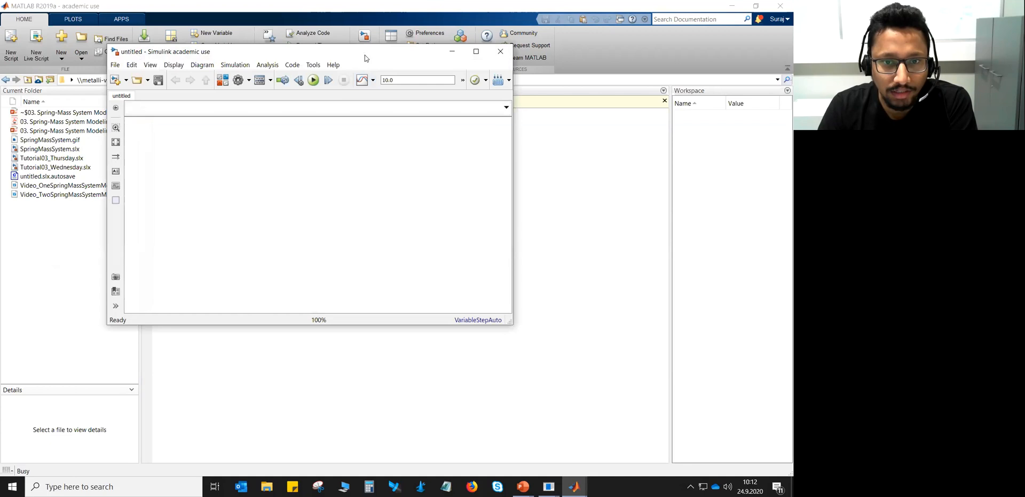
Maximize the new model window and enlarge the view of the template blocks
double_click(363, 55)
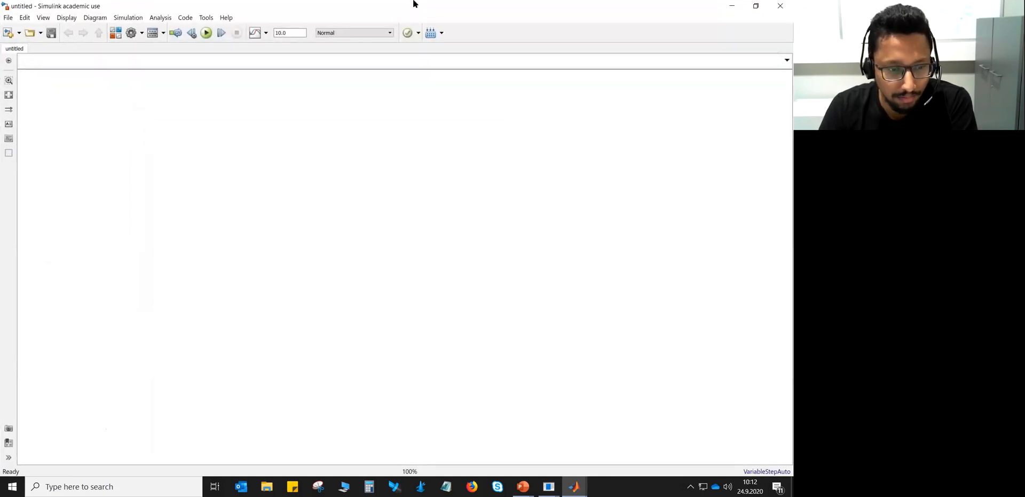
double_click(415, 3)
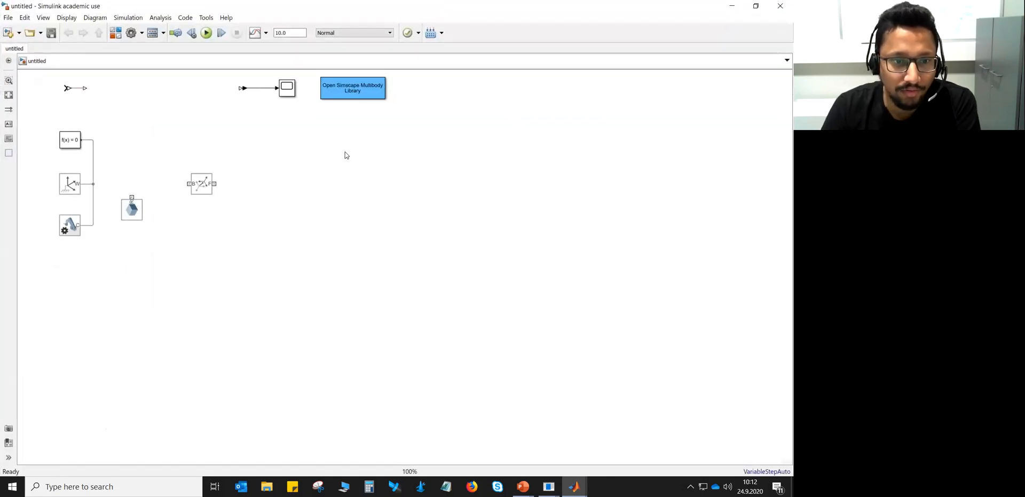
scroll(345, 155, up, 2)
drag(347, 170, 586, 288)
scroll(428, 271, up, 1)
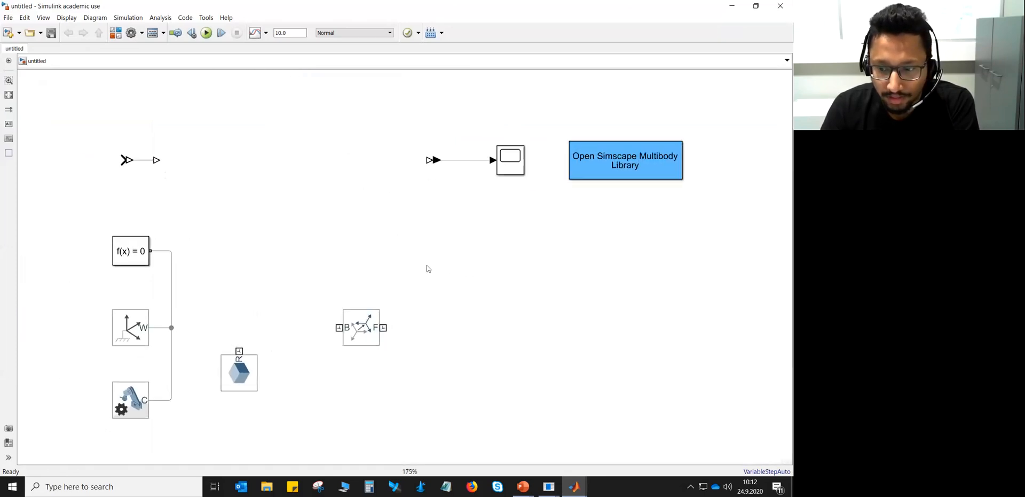
drag(415, 253, 406, 239)
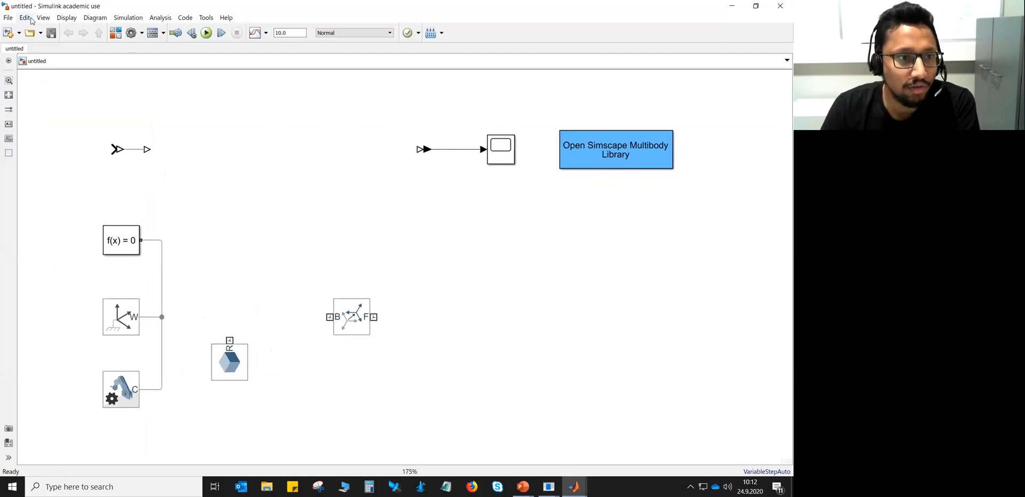
click(11, 17)
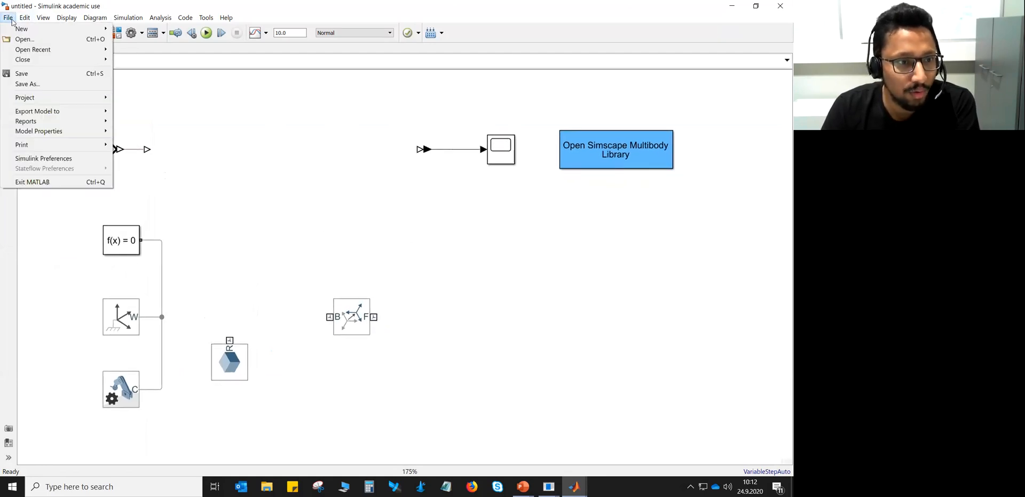
click(26, 86)
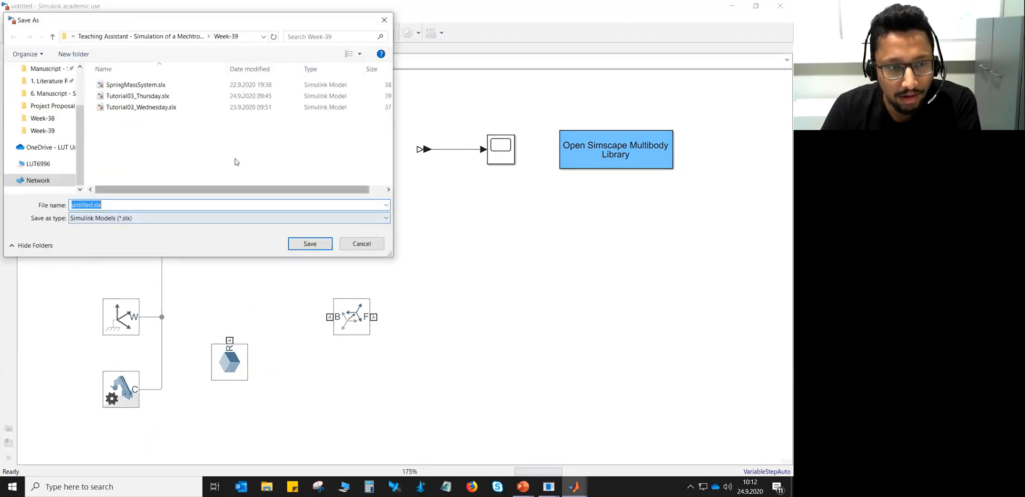
click(360, 246)
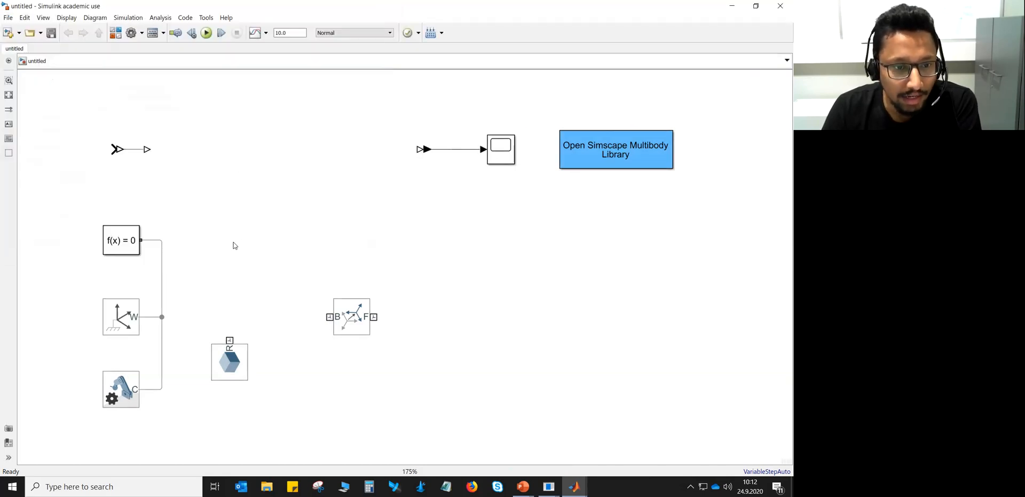
Show the block names of the Solver Configuration, World Frame and Mechanism Configuration blocks
click(121, 249)
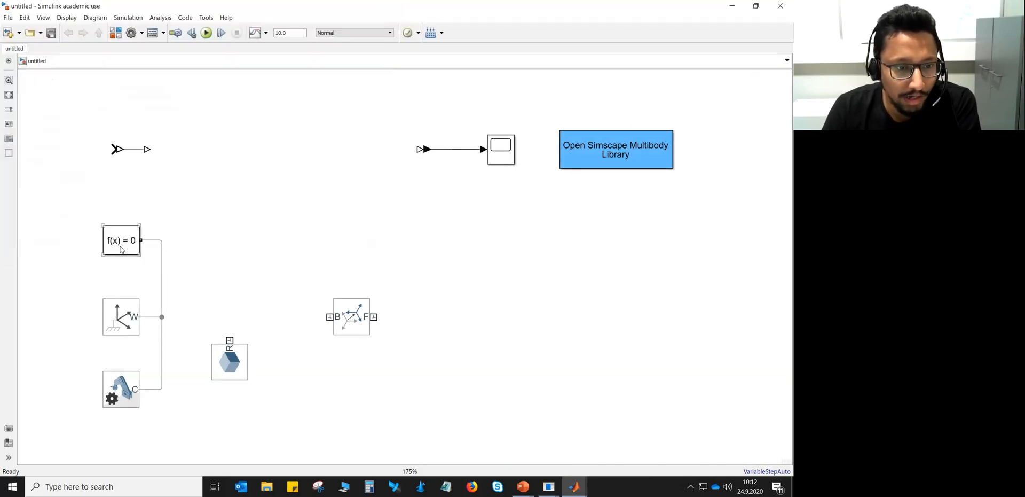
click(121, 249)
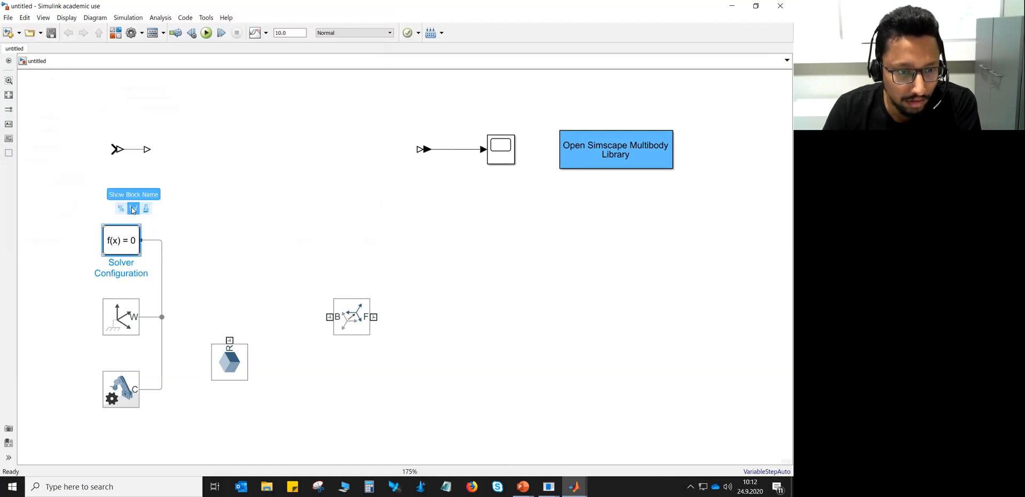
click(133, 309)
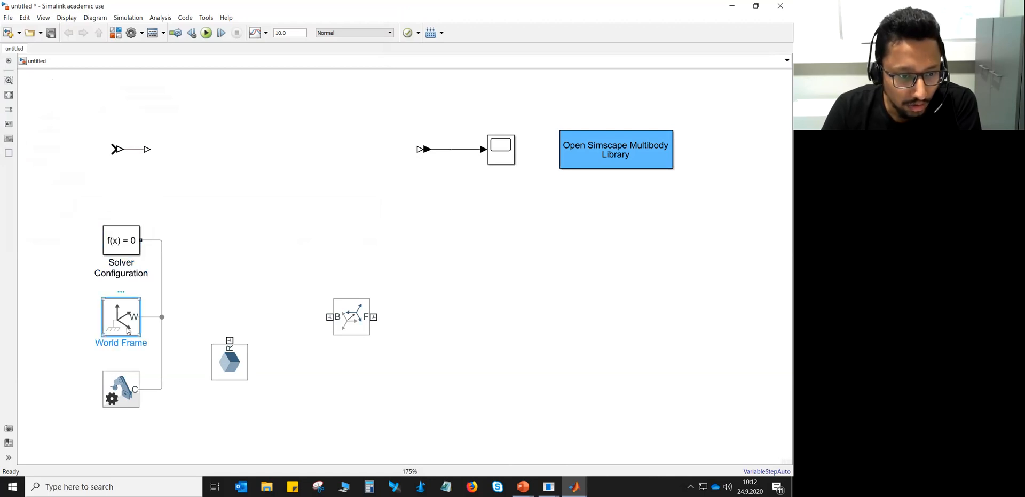
click(132, 285)
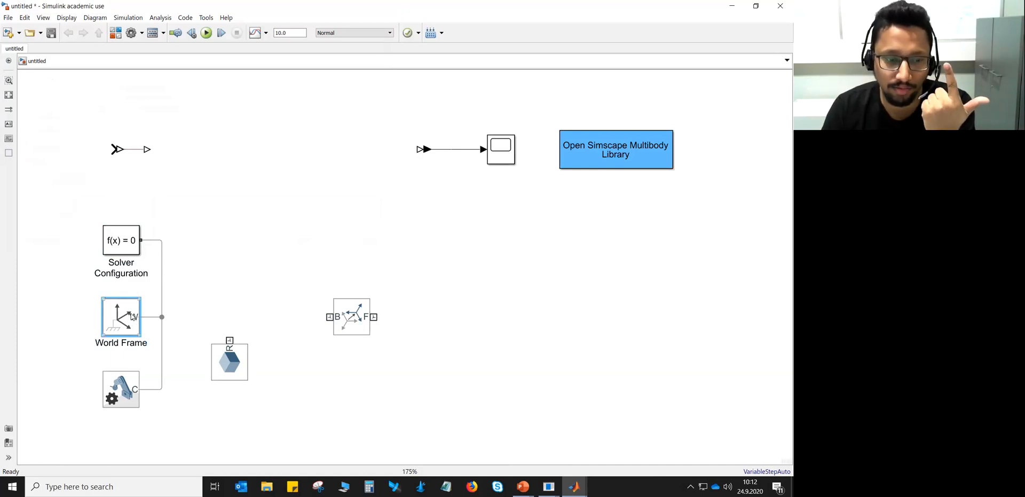
click(127, 380)
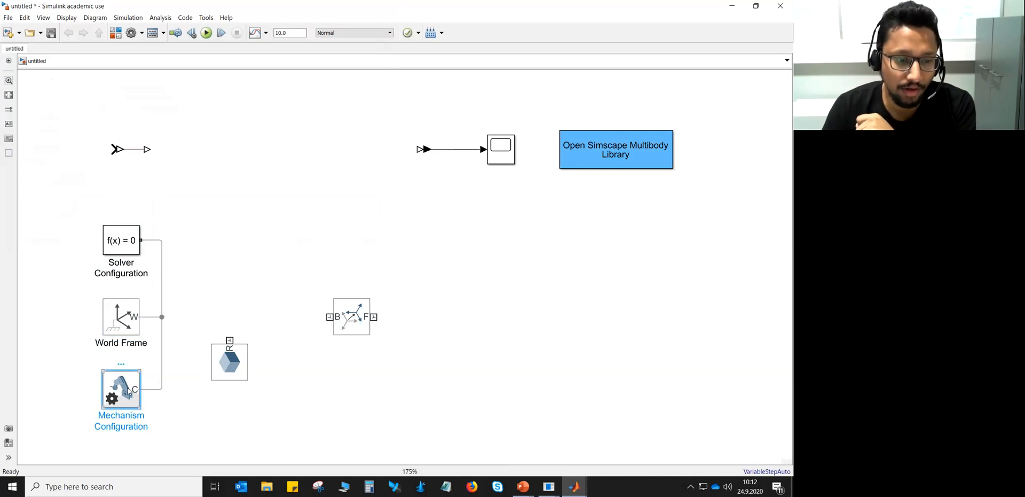
click(132, 357)
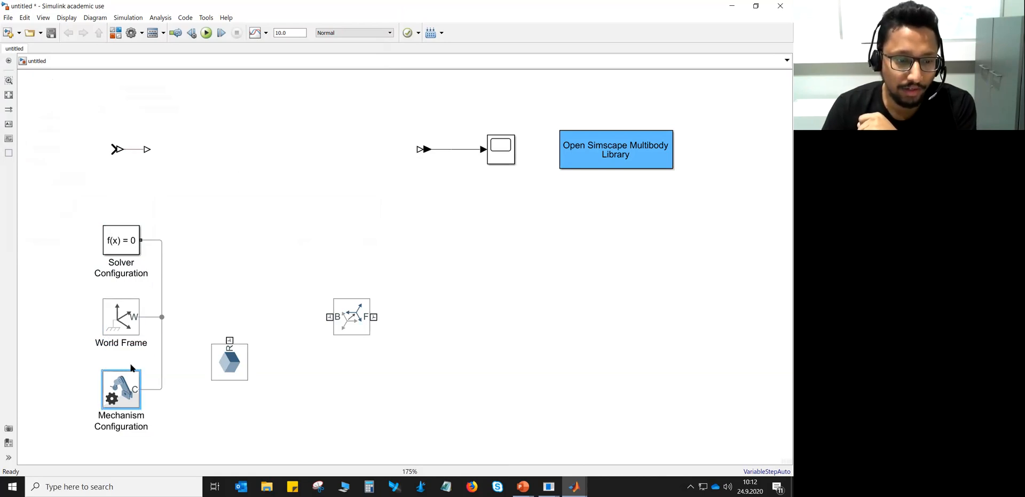
Set the gravity vector of the Mechanism Configuration block to [0 -9.80665 0] m/s^2
double_click(131, 394)
click(190, 241)
click(190, 241)
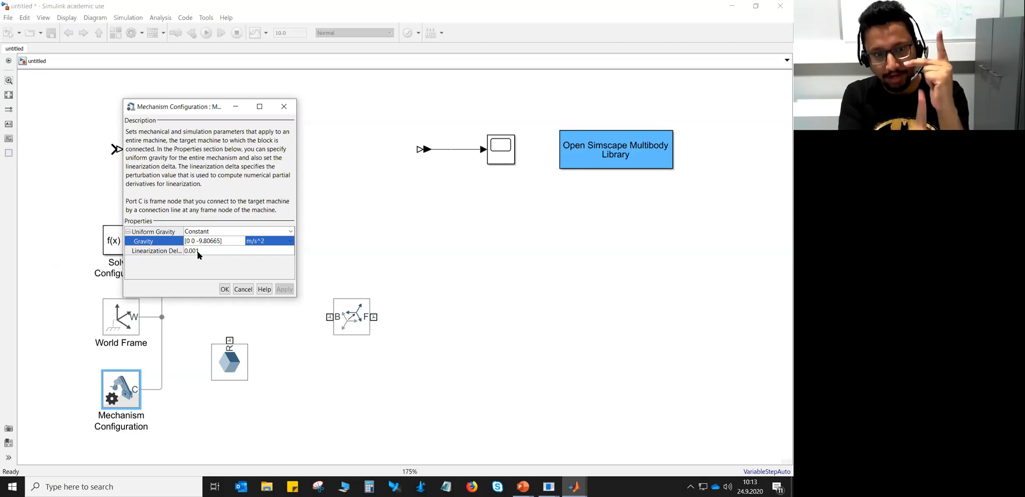
key(BackSpace)
key(BackSpace)
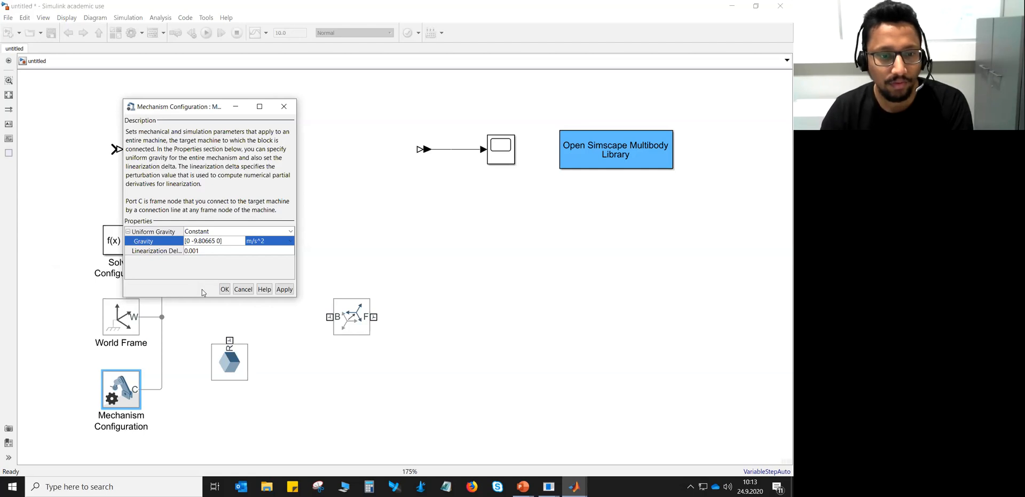
click(225, 289)
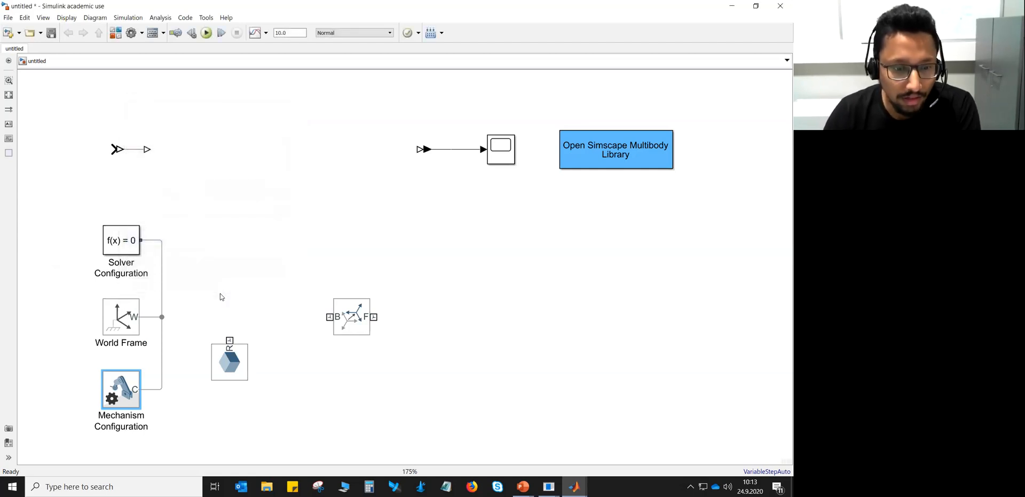
Place the Rigid Transform block between the two converter blocks and shift that whole row upward to clear the working area
drag(353, 319, 335, 134)
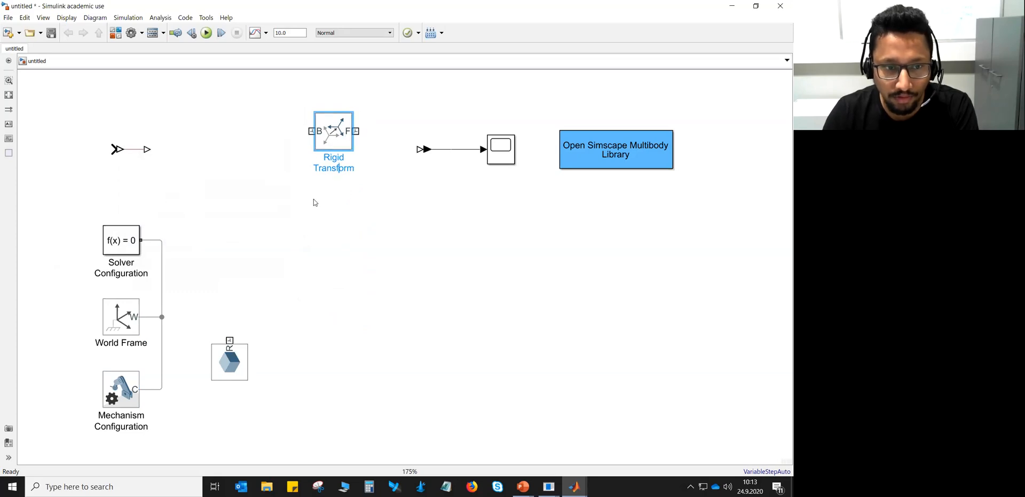
click(219, 213)
drag(89, 111, 729, 200)
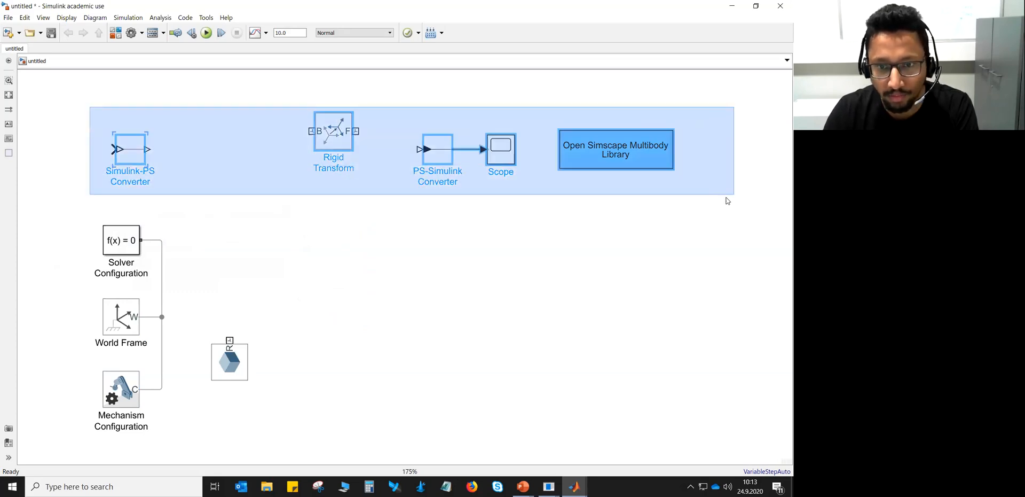
drag(474, 317, 467, 389)
drag(322, 238, 331, 98)
scroll(371, 258, down, 5)
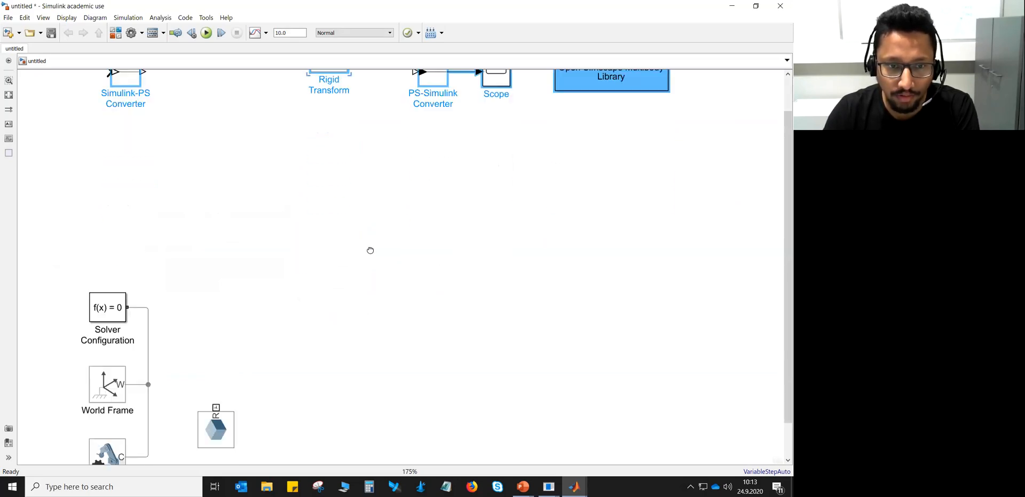
drag(370, 238, 355, 255)
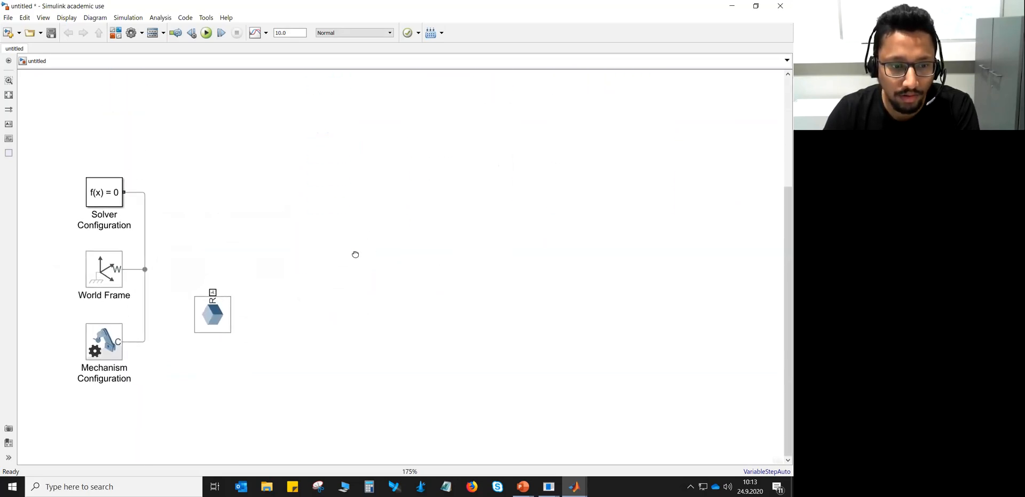
Move the Solid block farther right of the World Frame block and show its block name
click(222, 316)
drag(223, 315, 308, 288)
click(340, 348)
click(300, 273)
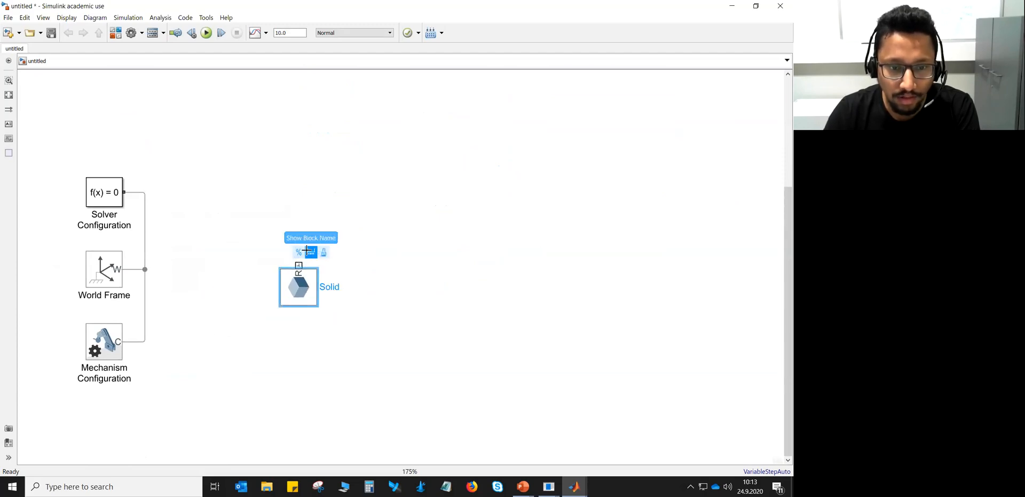
click(374, 304)
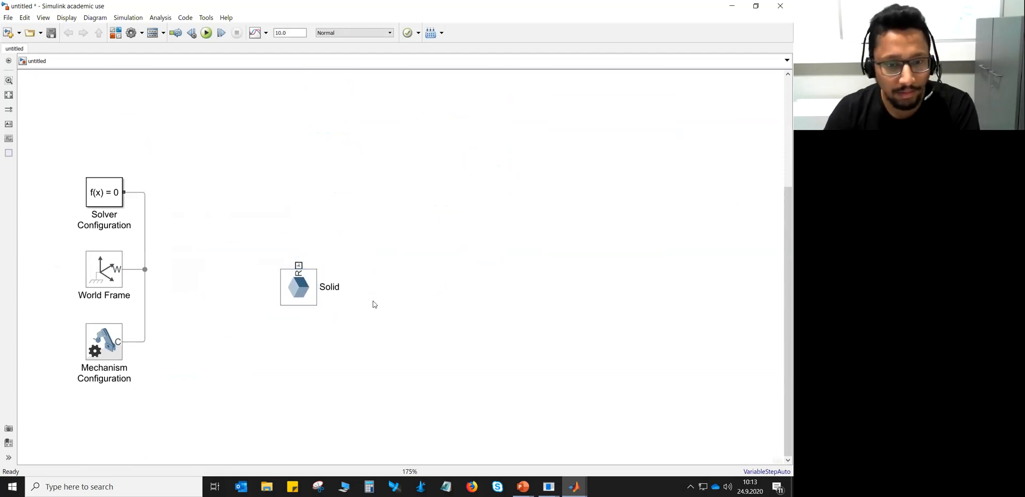
Set the Solid block's brick dimensions to [2 0.05 0.30] m and update its visualization
click(295, 294)
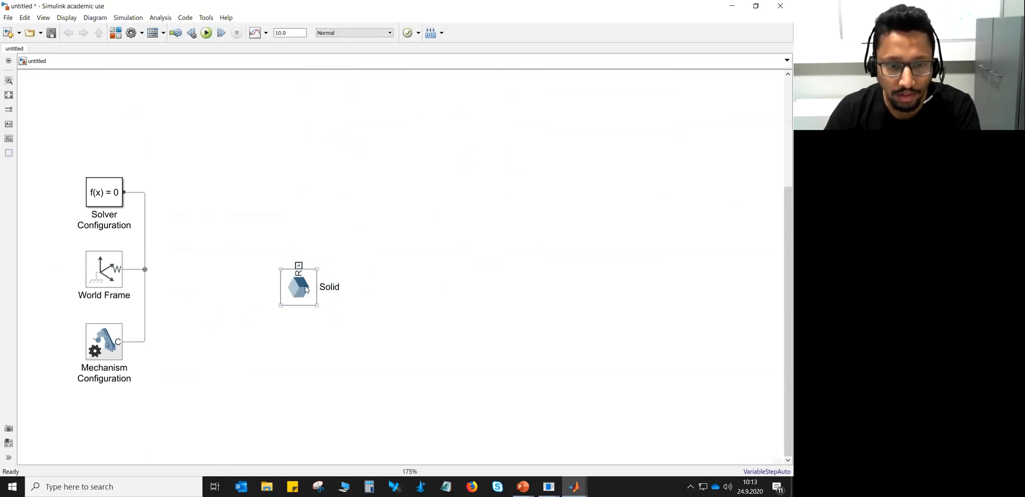
double_click(306, 289)
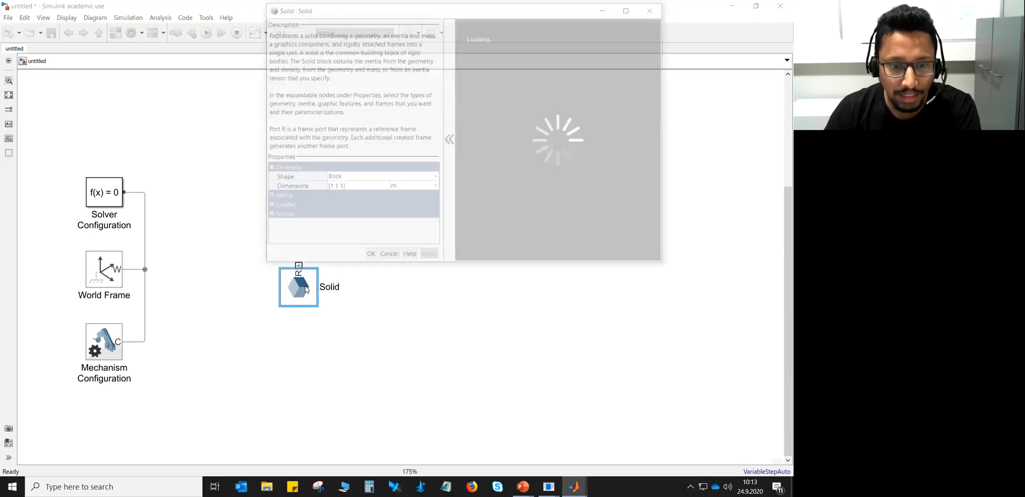
drag(344, 7, 349, 55)
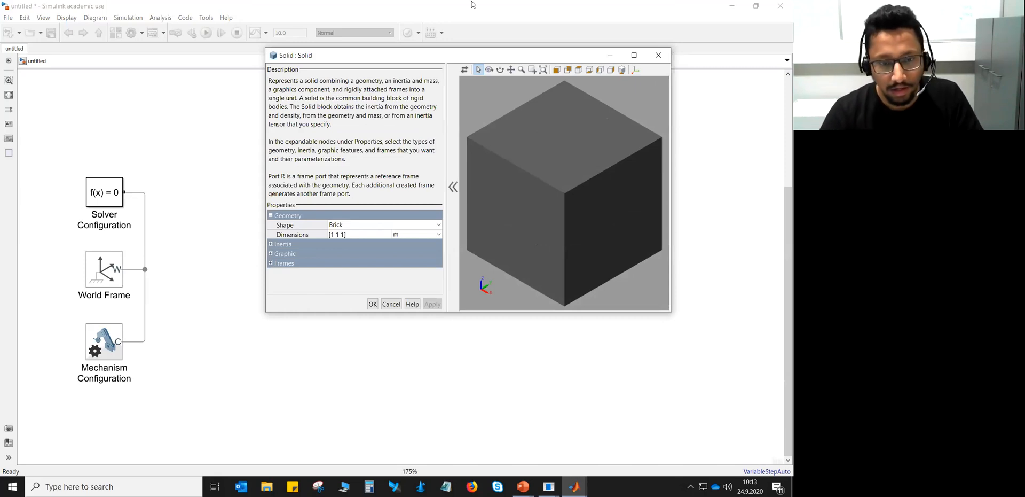
click(334, 234)
double_click(331, 234)
text(2)
key(Right)
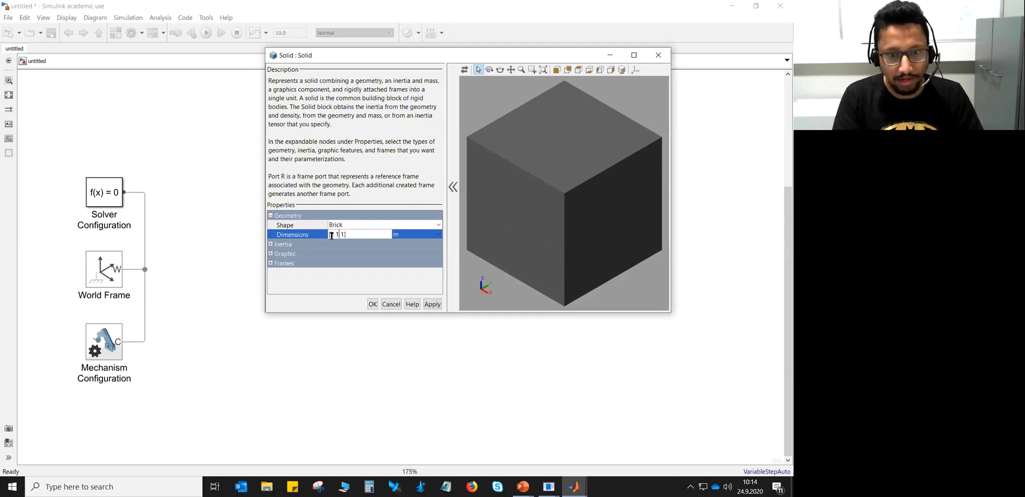
key(Delete)
text(0.05)
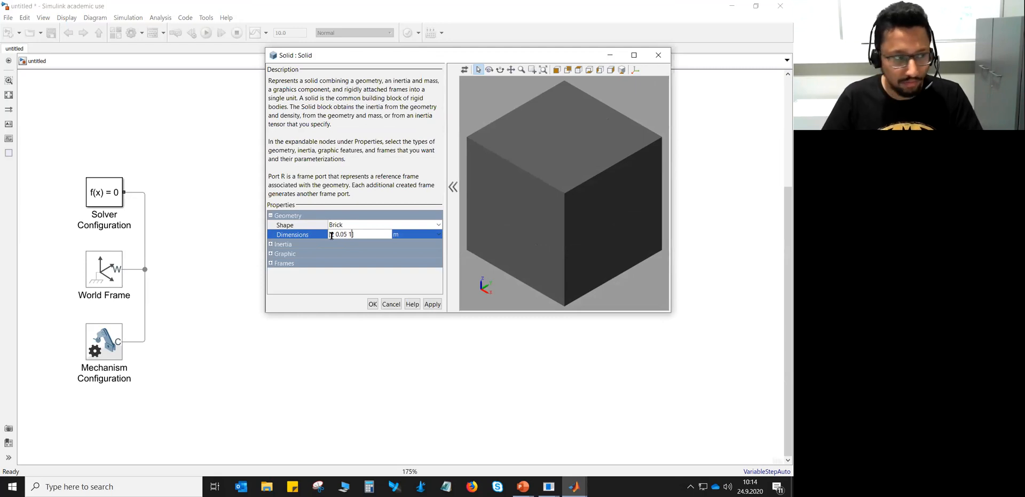
key(Right)
key(Delete)
text(0.30)
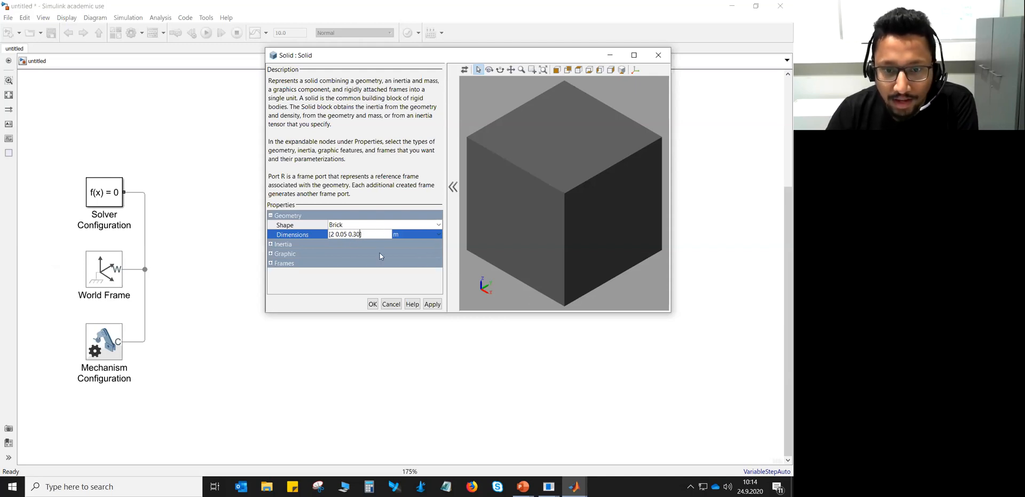
click(397, 269)
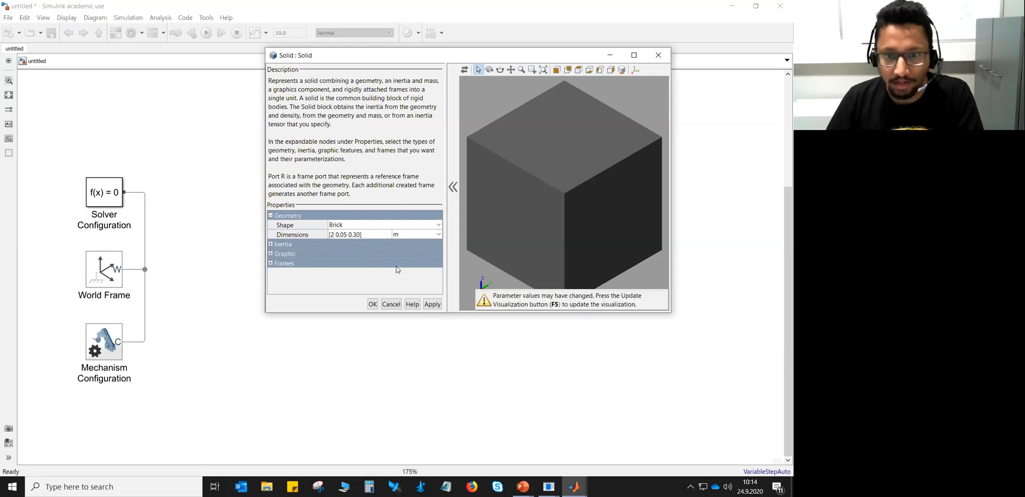
key(F5)
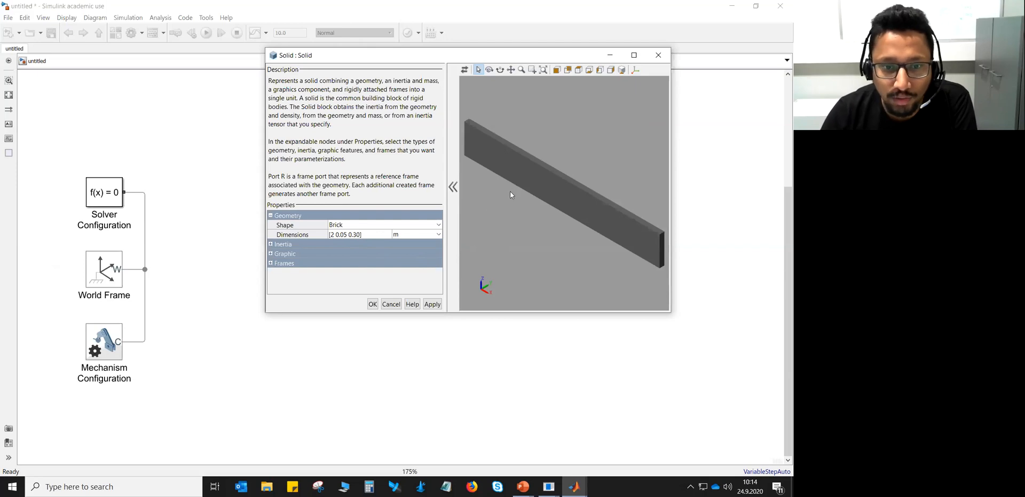
Enlarge the Solid block's dialog, expand its Frames properties and display the reference frame on the rotated brick
click(271, 245)
click(271, 245)
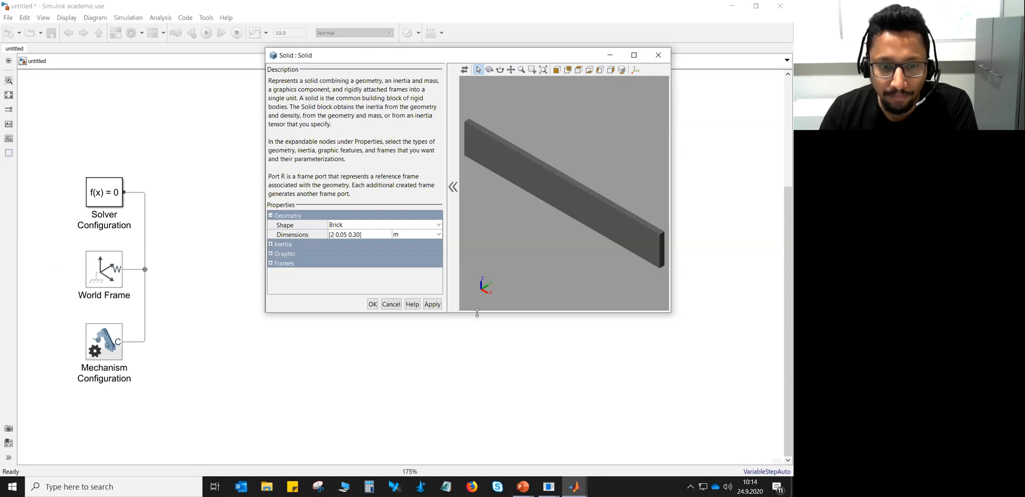
drag(477, 313, 481, 352)
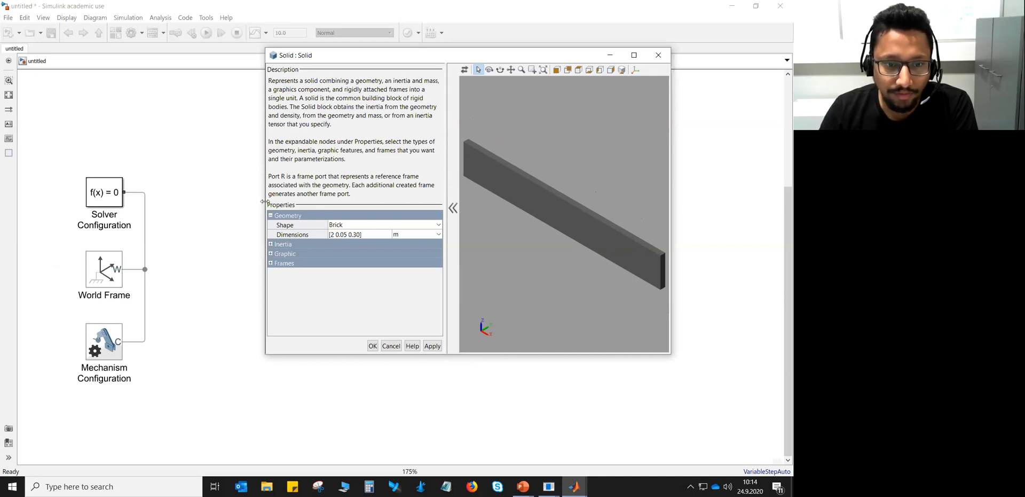
drag(265, 201, 236, 201)
click(242, 263)
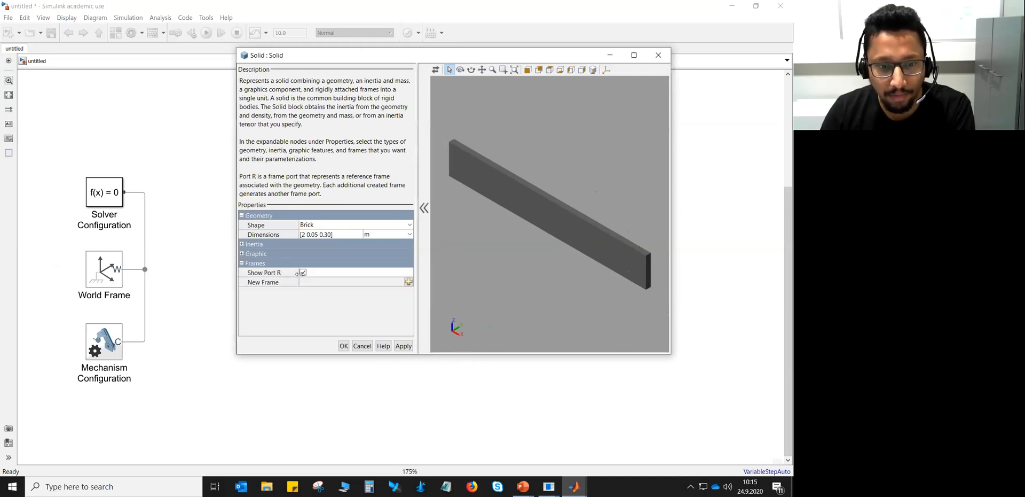
click(606, 70)
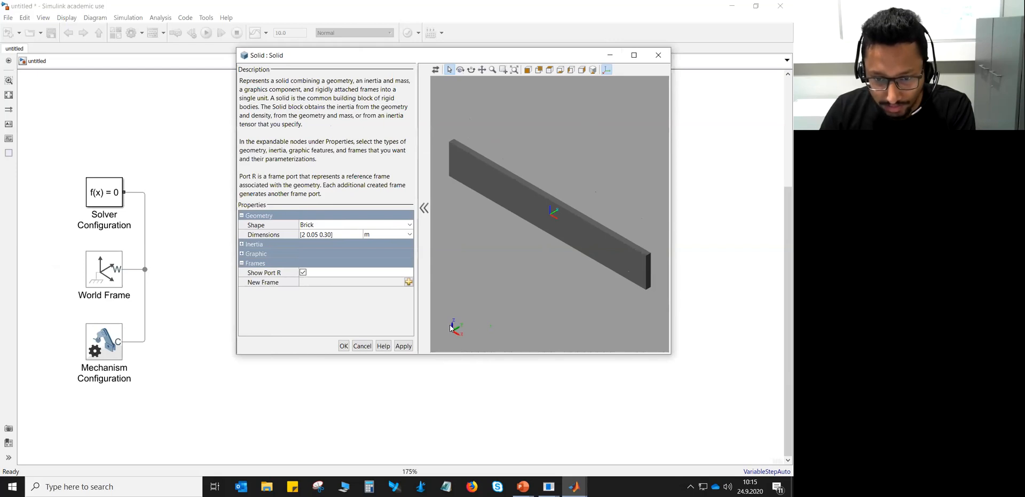
drag(607, 268, 625, 245)
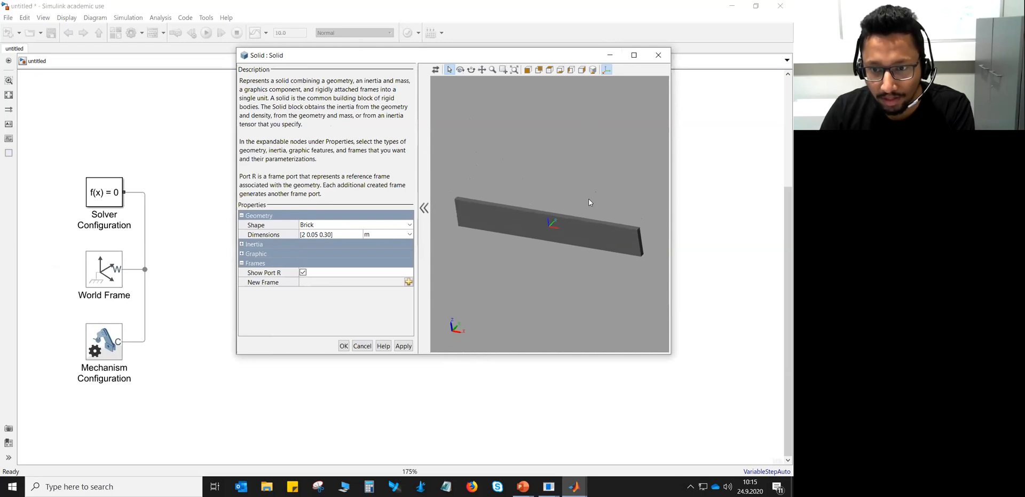
Examine the brick and its central reference frame from several viewing angles, checking the axis directions
drag(571, 183, 527, 265)
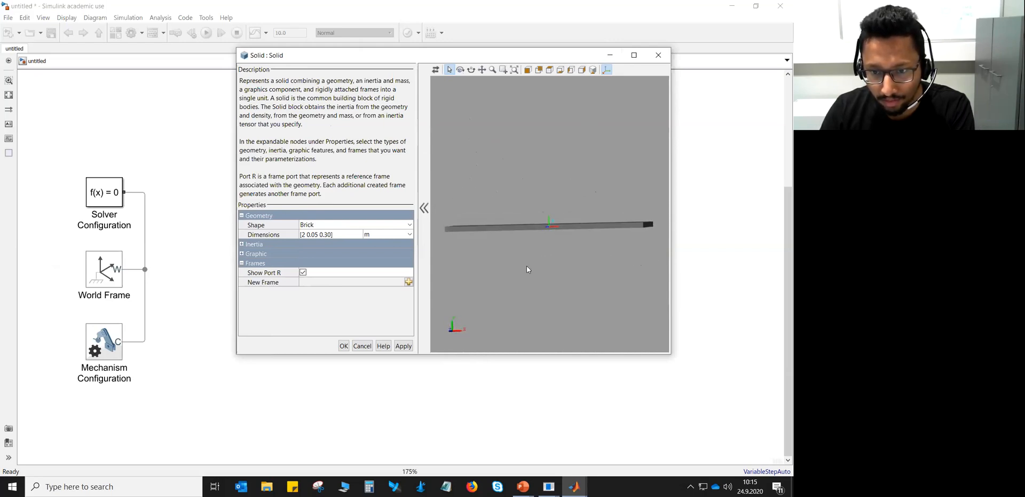
drag(496, 223, 493, 219)
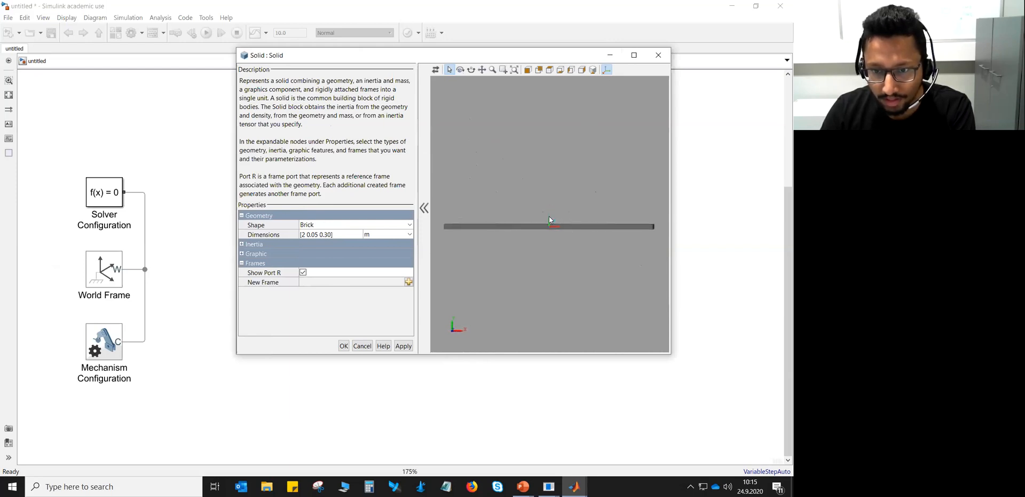
mouse_move(569, 190)
mouse_down()
mouse_move(568, 232)
mouse_move(579, 191)
mouse_up()
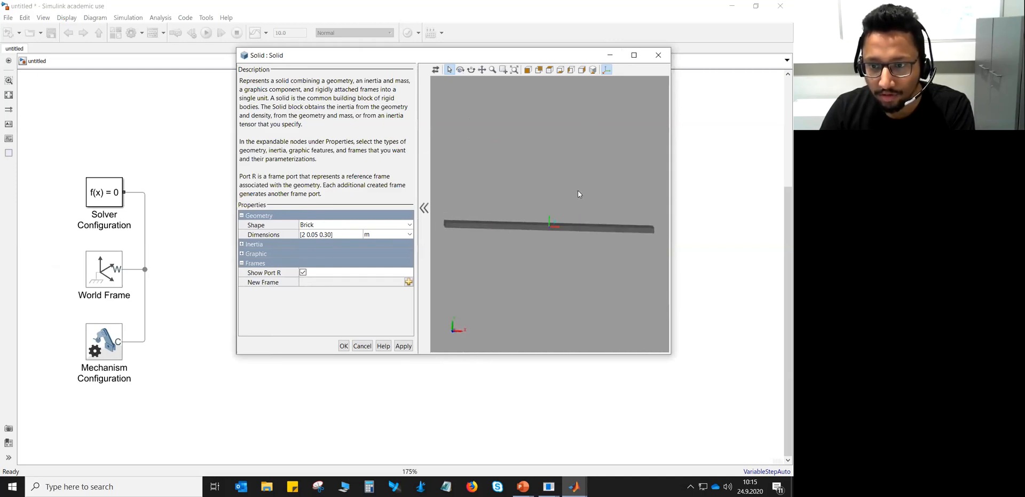
scroll(604, 211, up, 1)
scroll(594, 229, down, 1)
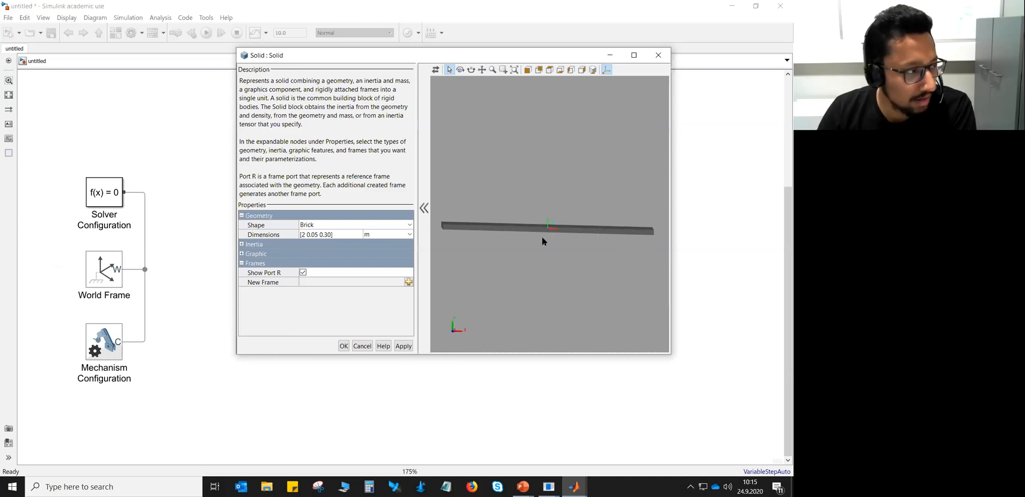
scroll(551, 224, up, 1)
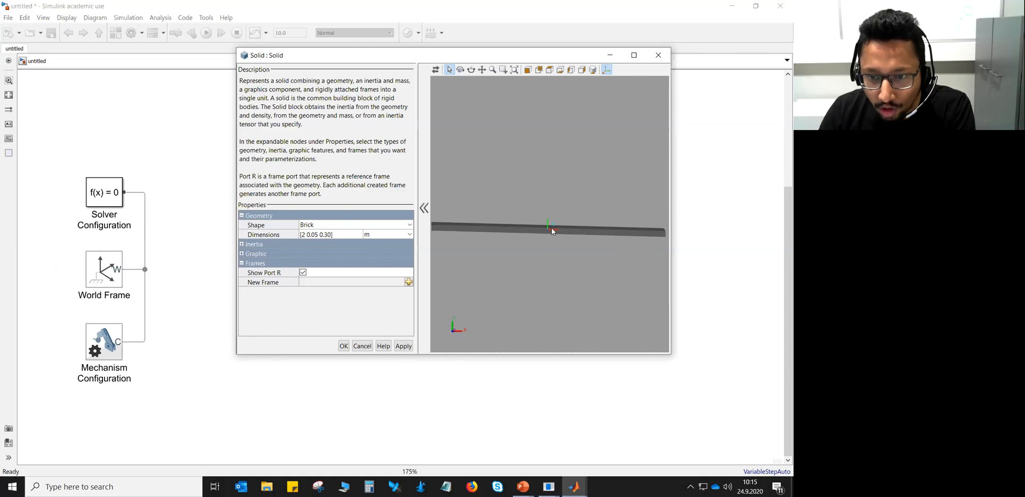
drag(548, 227, 548, 249)
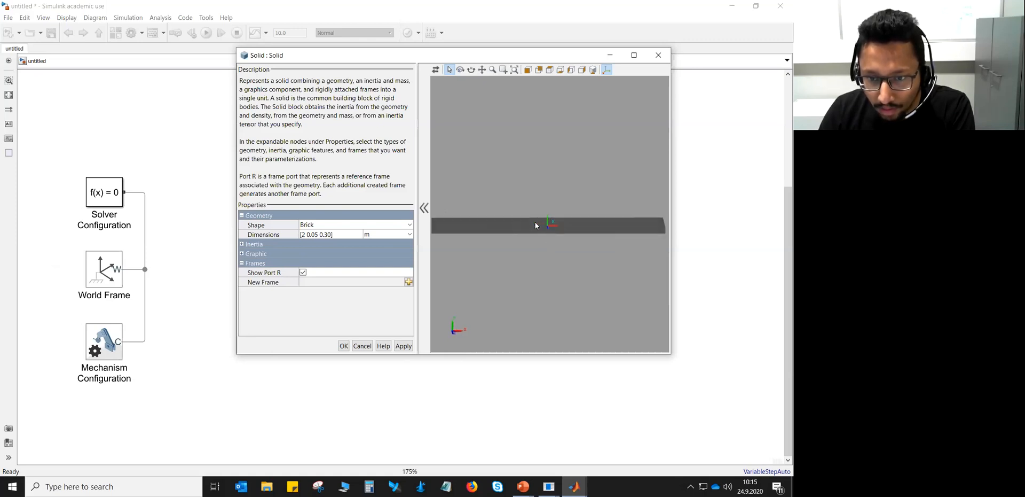
drag(524, 254, 528, 236)
drag(583, 207, 552, 211)
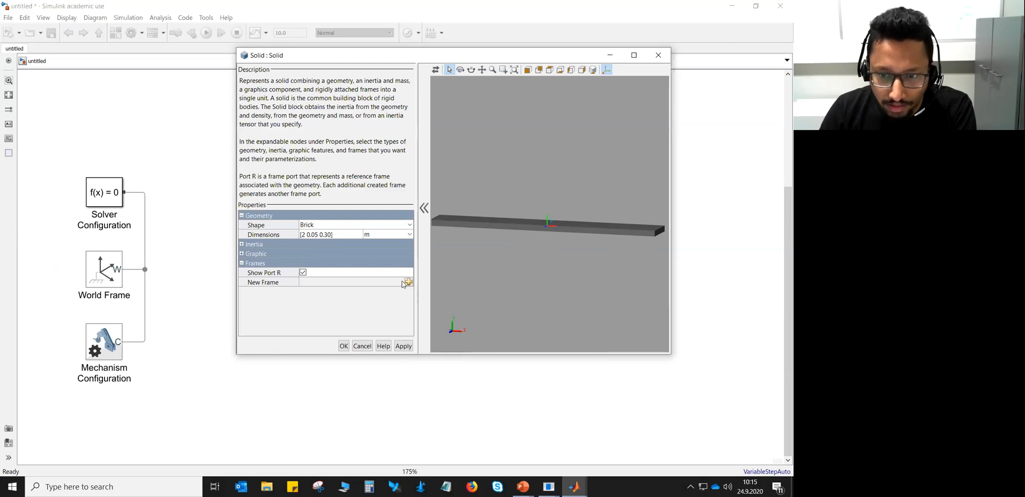
Hide the Solid block's R port, update the visualization and move the dialog clear of the block
click(303, 273)
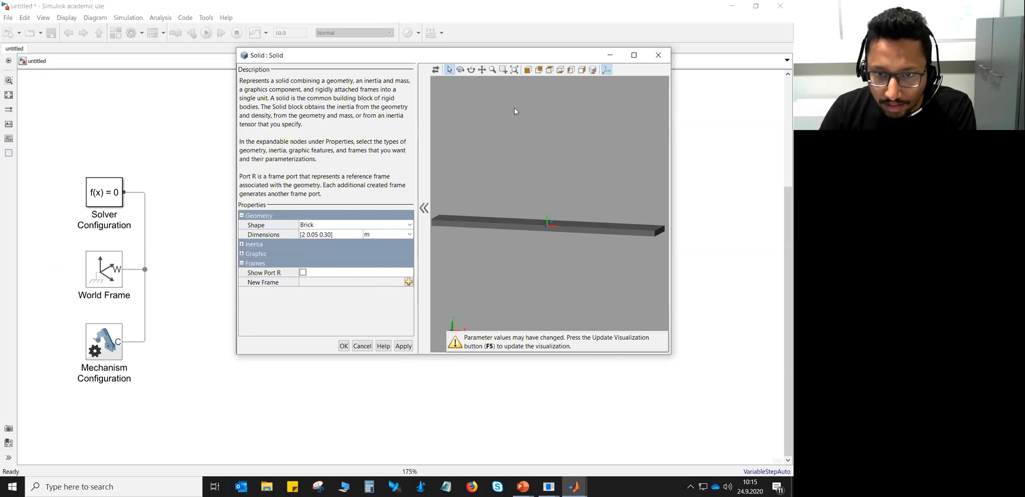
click(436, 70)
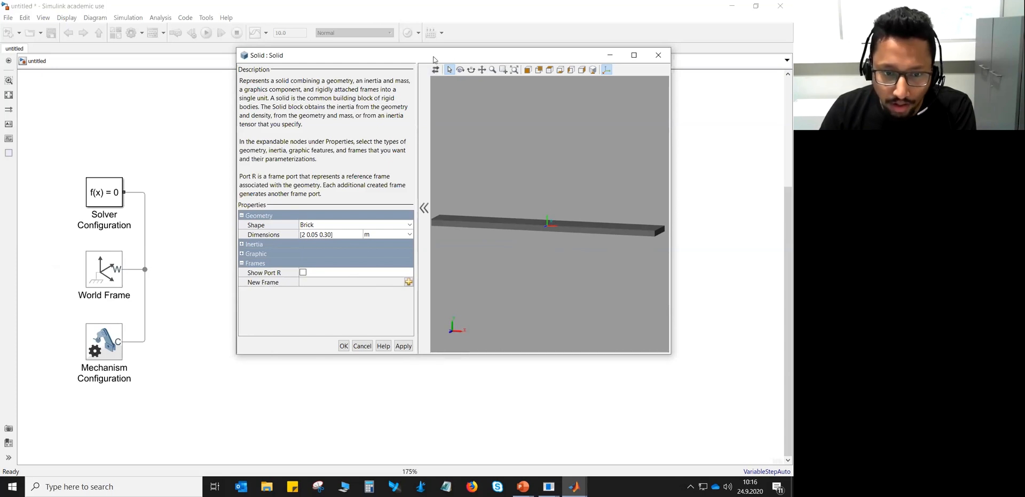
drag(434, 59, 504, 83)
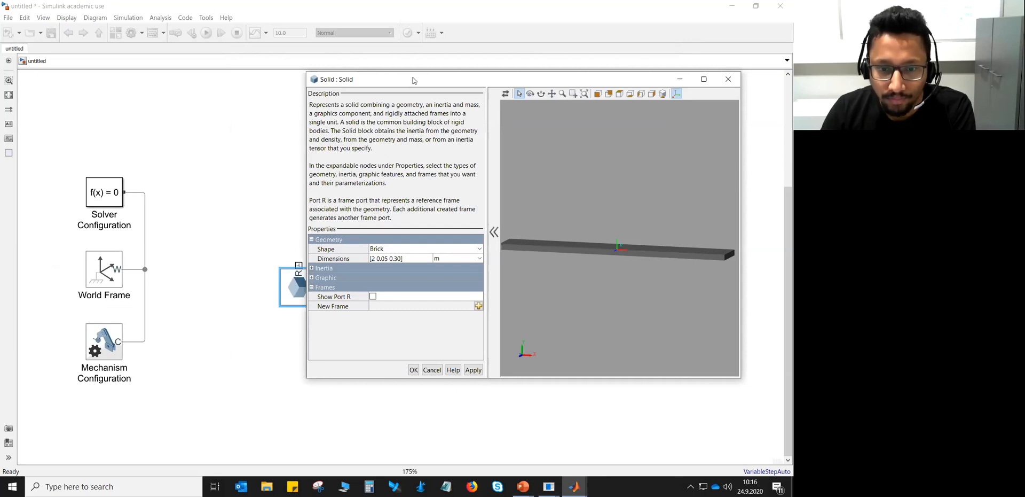
drag(408, 80, 429, 84)
Add a new frame named Top to the solid, with its origin at the centroid of the brick's +y surface
click(500, 311)
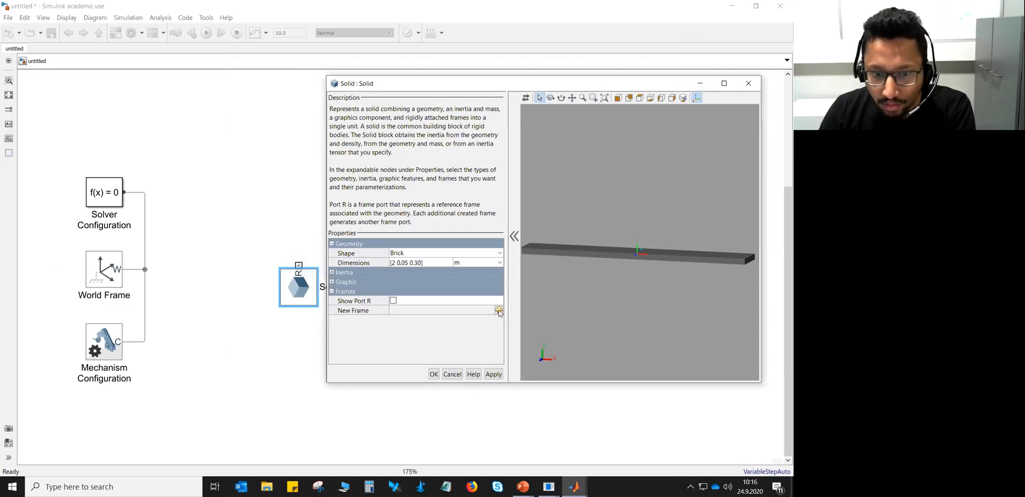
drag(386, 104, 336, 96)
text(Top)
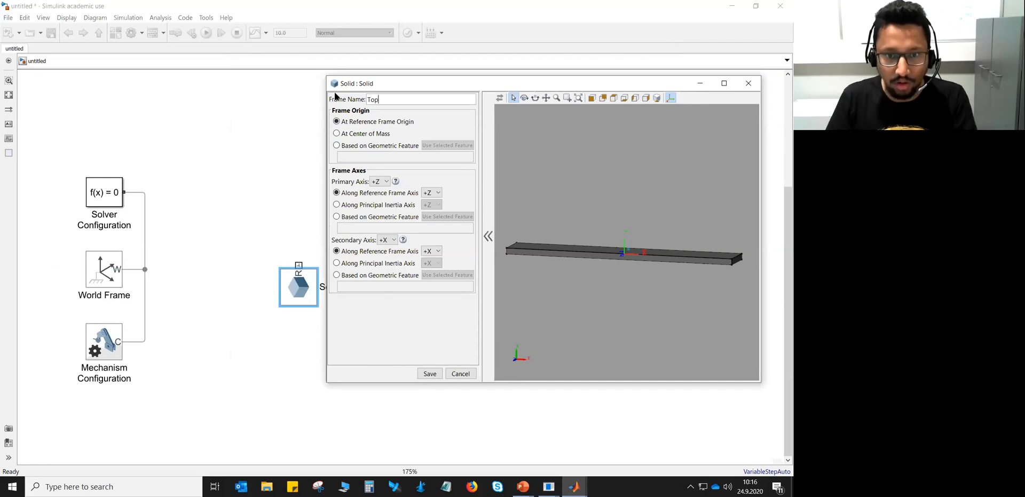
click(337, 147)
drag(612, 233, 611, 240)
click(610, 248)
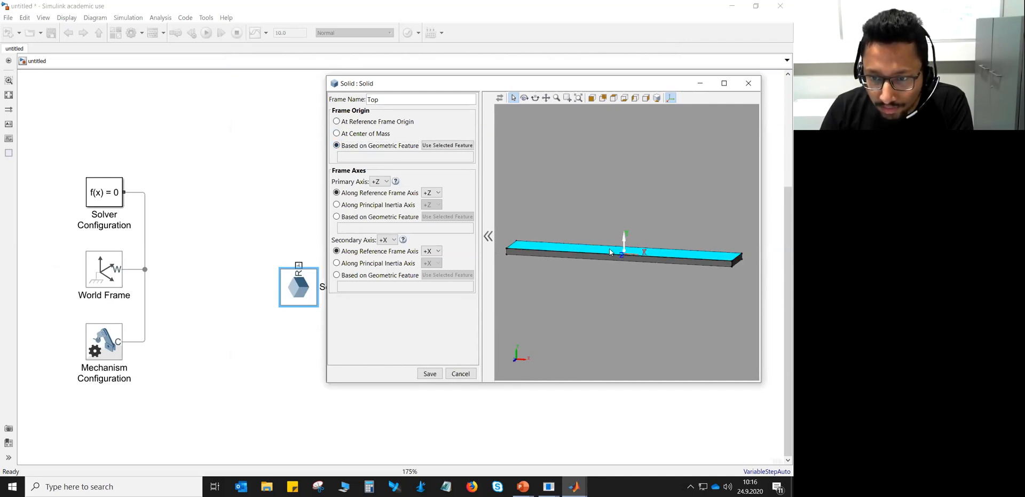
click(447, 147)
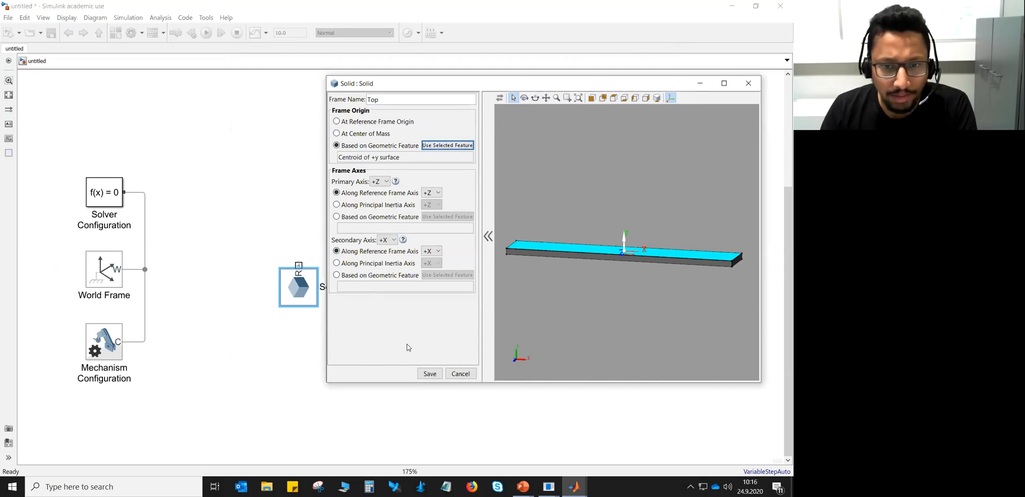
click(429, 374)
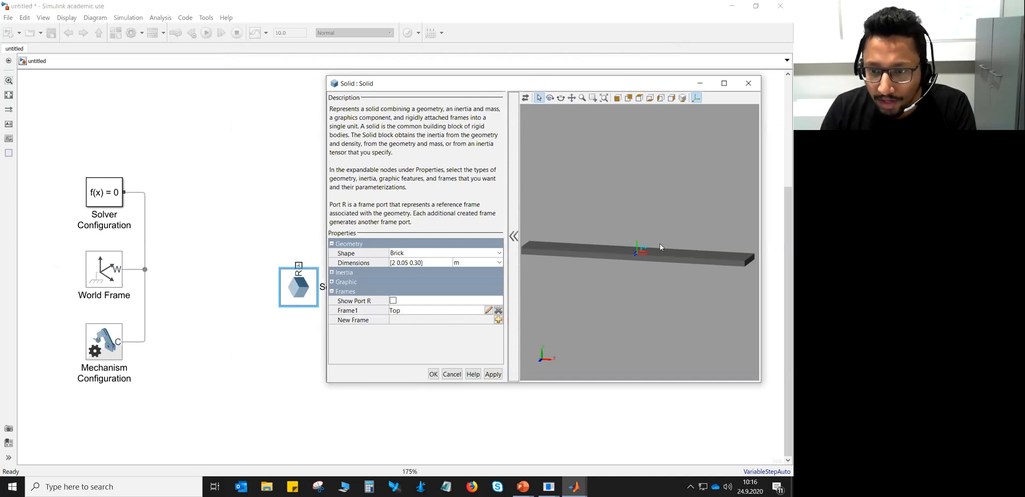
Add a second frame named Edge, with its origin at the midpoint of the brick's +x +y curve
click(498, 320)
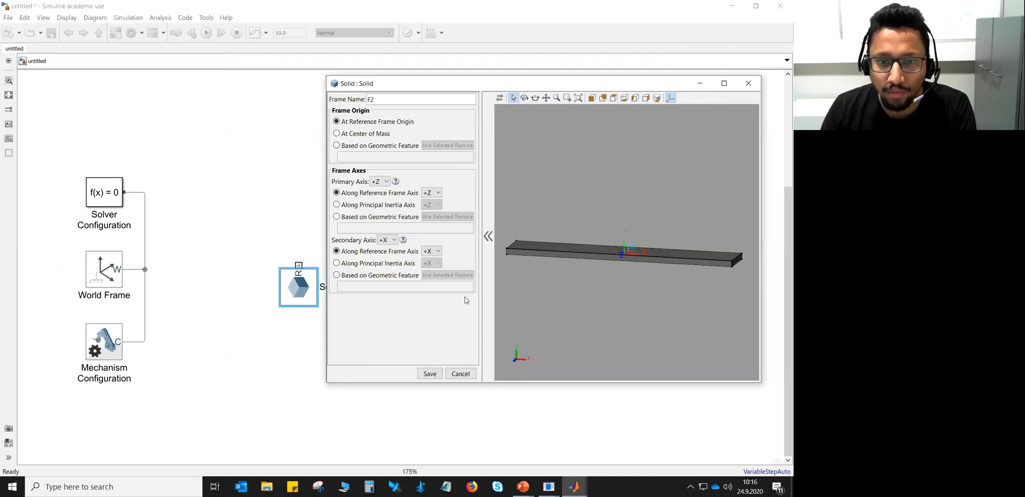
drag(384, 100, 352, 98)
text(Edge)
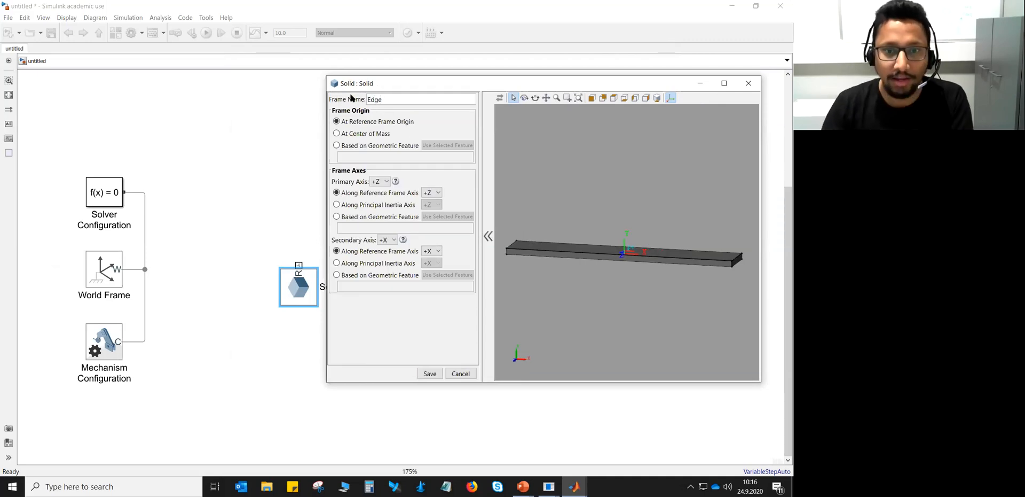
click(338, 149)
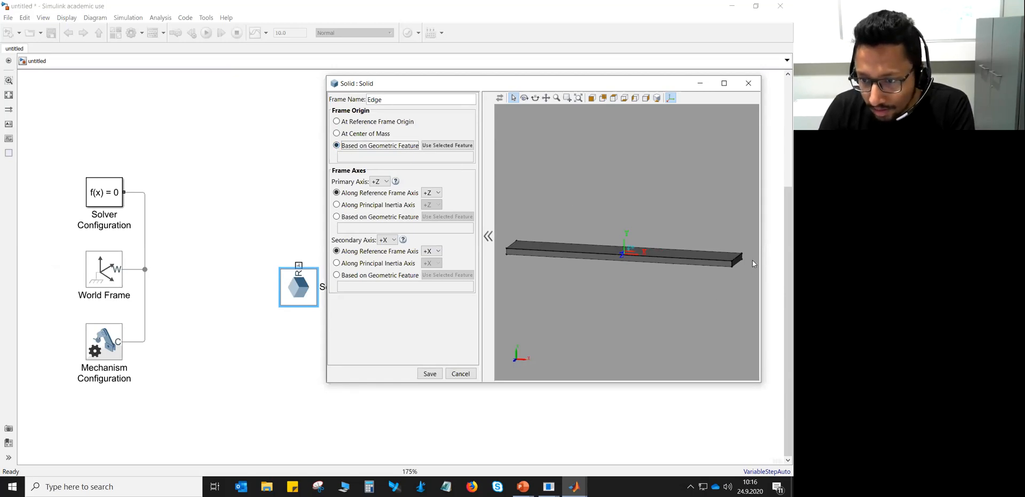
scroll(742, 264, up, 1)
click(736, 255)
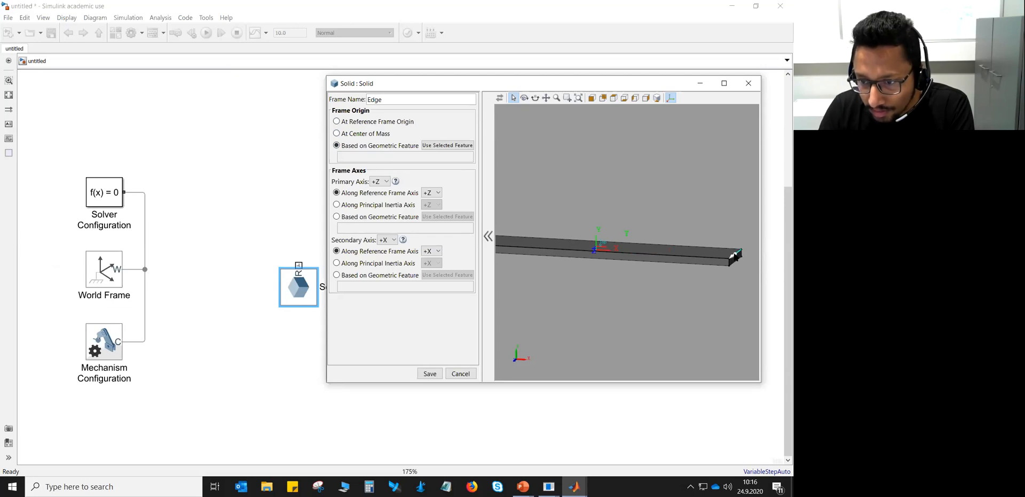
click(448, 147)
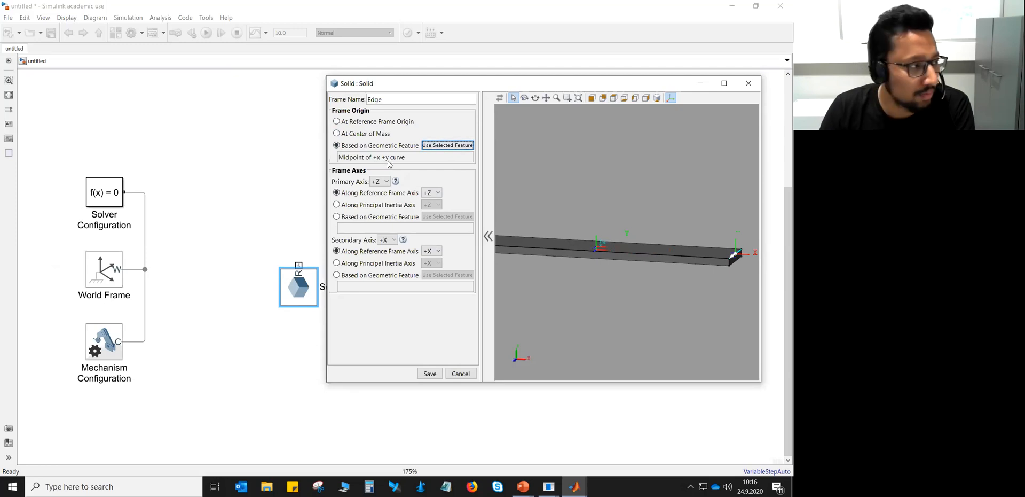
click(429, 373)
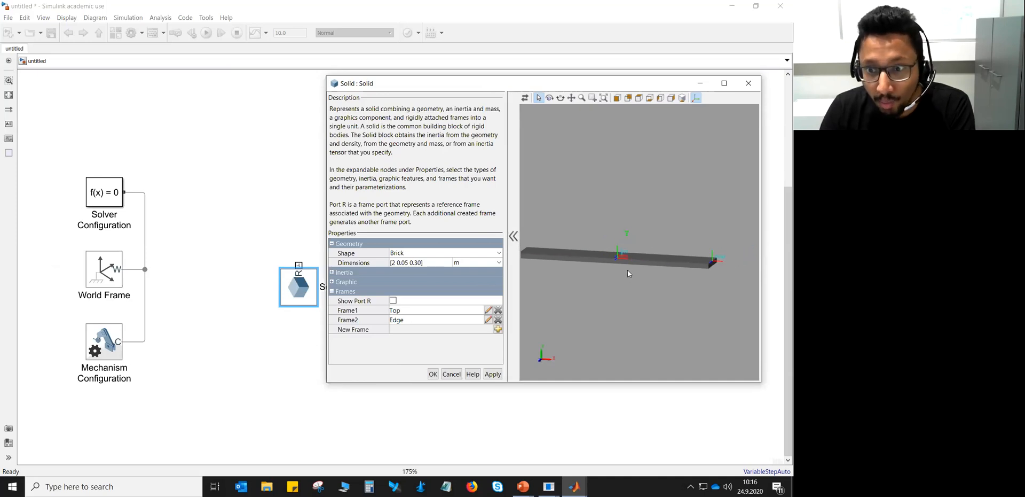
Check the Top and Edge frames on the brick in isometric view and accept the Solid block's settings
click(684, 98)
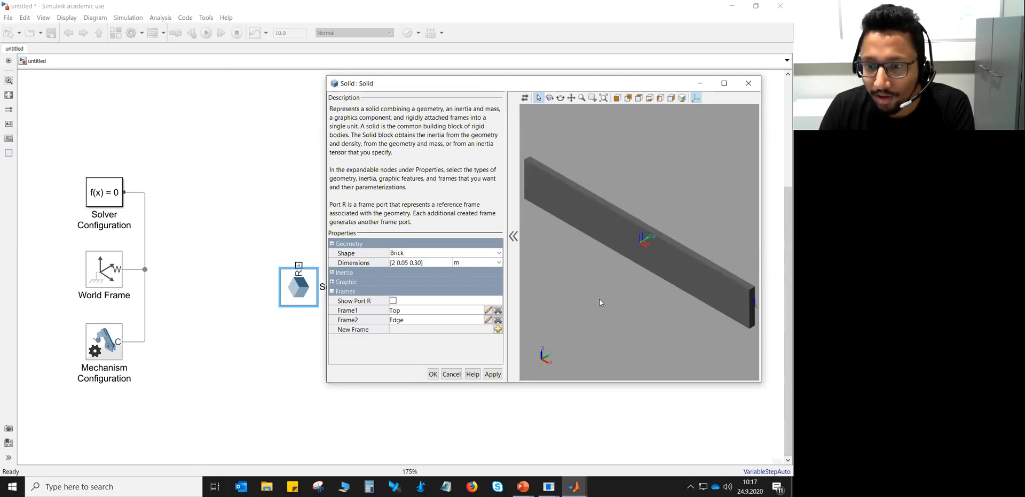
scroll(600, 303, down, 1)
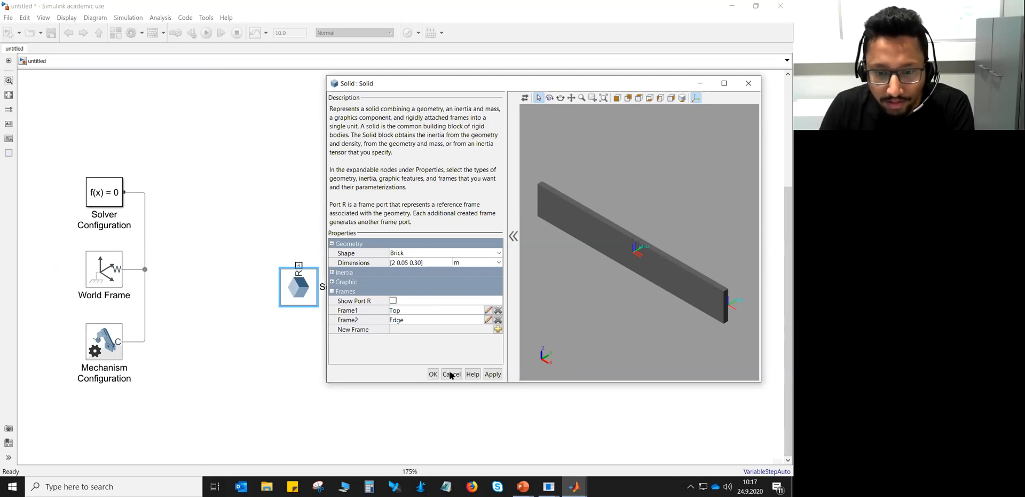
click(433, 374)
Rename the Solid block as Base Plate and rotate it so its two ports lie on its horizontal sides
double_click(330, 289)
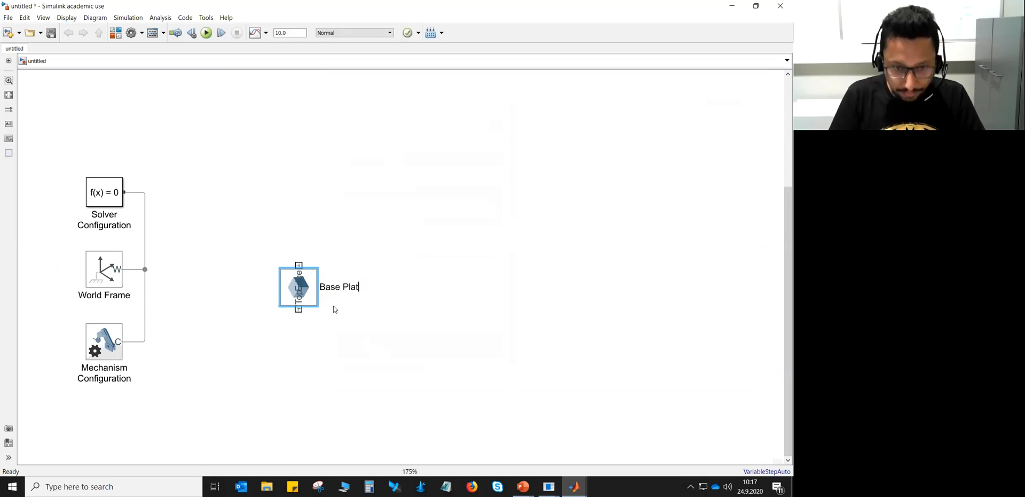
click(302, 293)
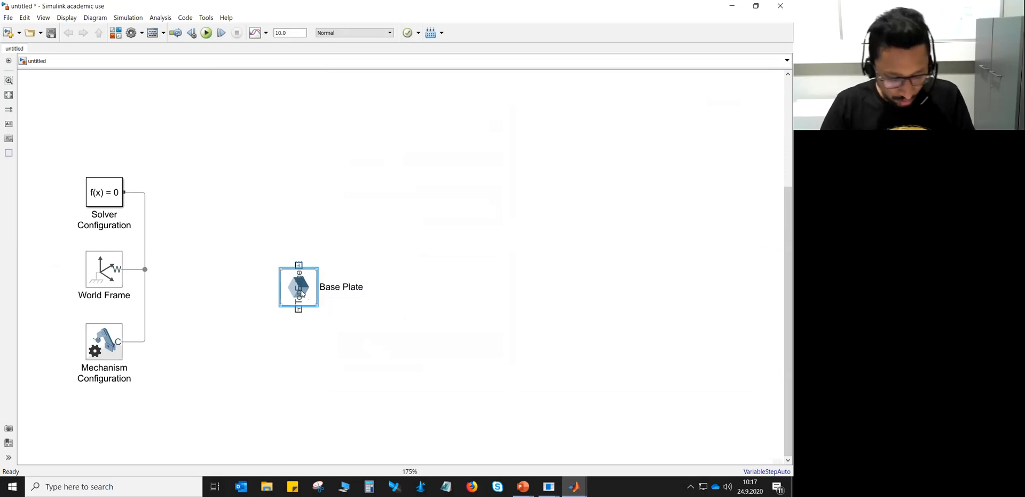
key(ctrl+r)
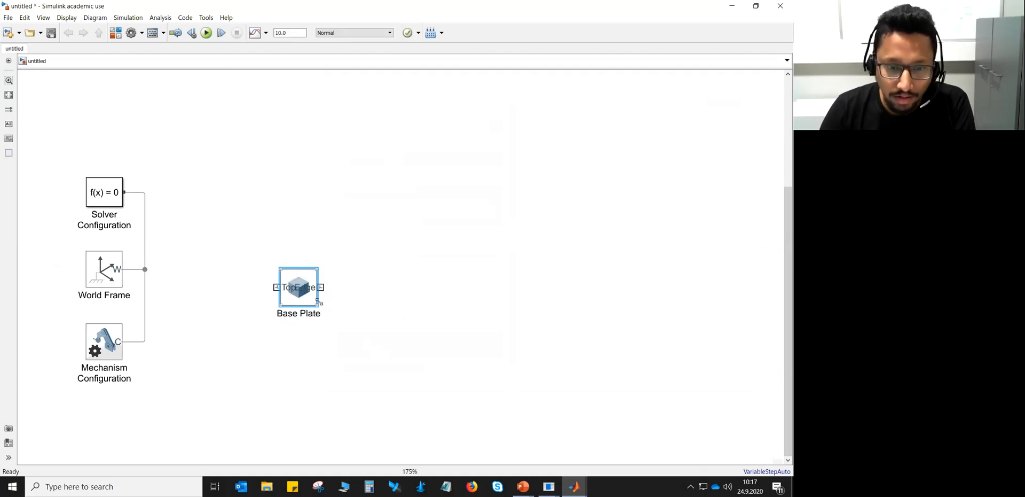
Stretch the Base Plate block into a long horizontal bar and place it low on the canvas, below the other blocks
drag(319, 306, 631, 308)
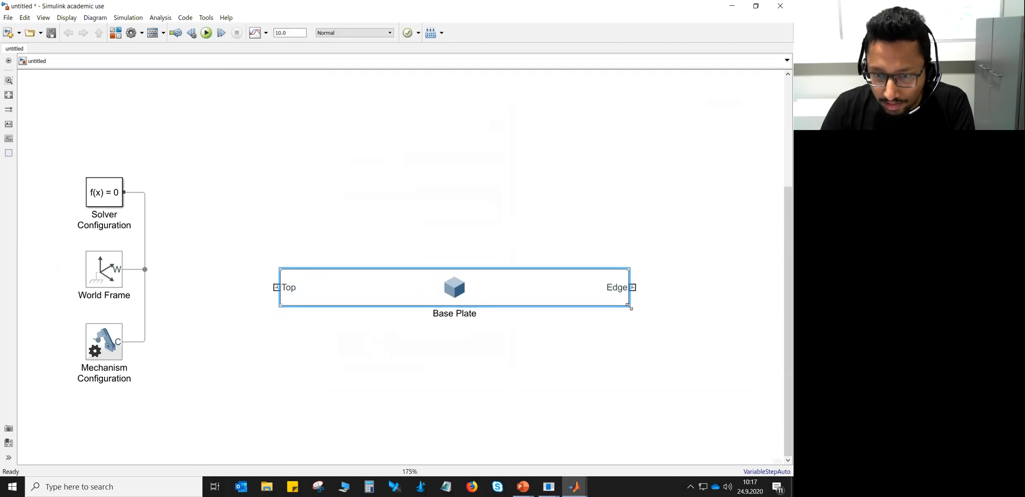
drag(560, 291, 539, 437)
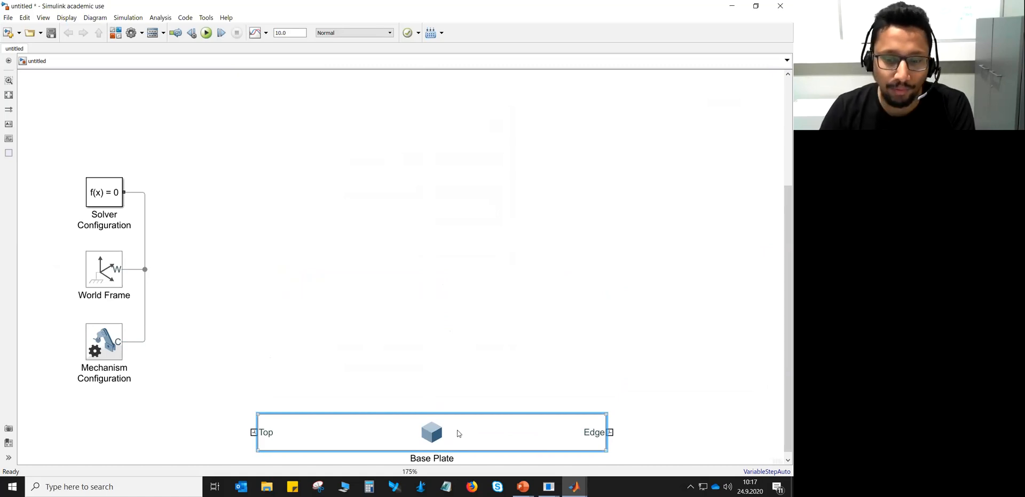
Add another Solid block above the Base Plate block and name it End Plate
double_click(422, 231)
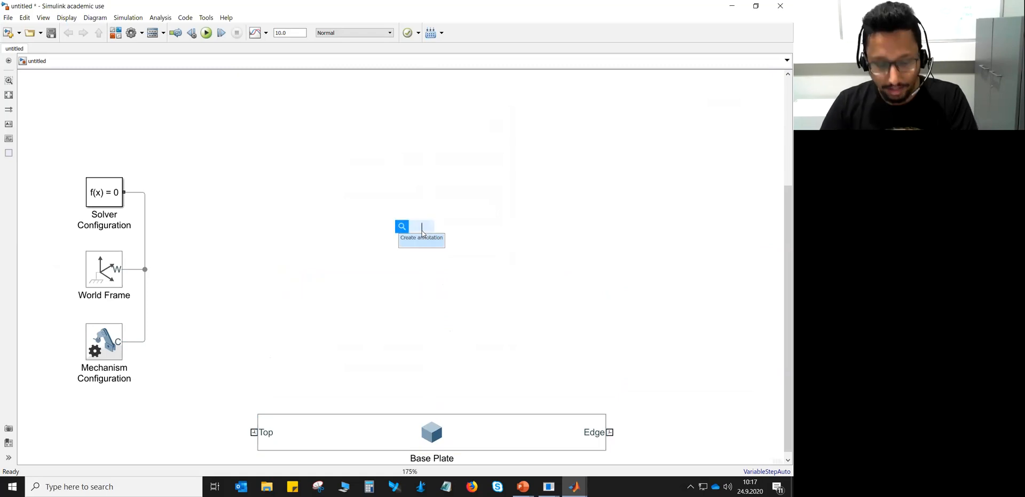
text(soild)
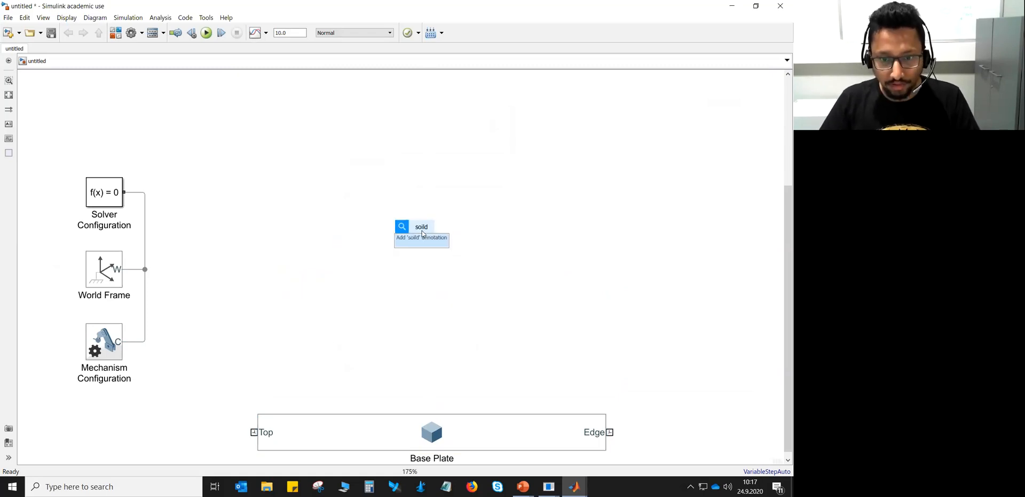
key(BackSpace)
key(BackSpace)
key(BackSpace)
text(lid)
key(Return)
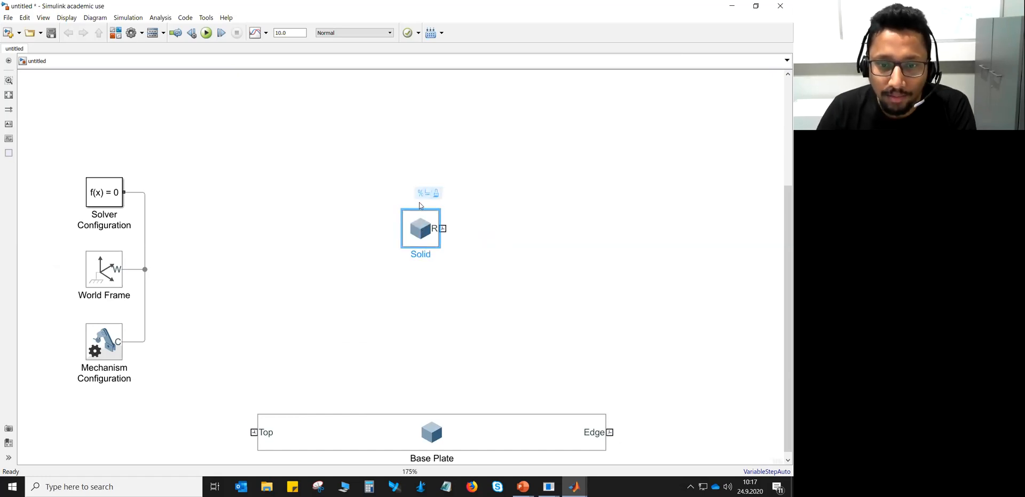
mouse_move(433, 196)
double_click(420, 255)
text(End Plate)
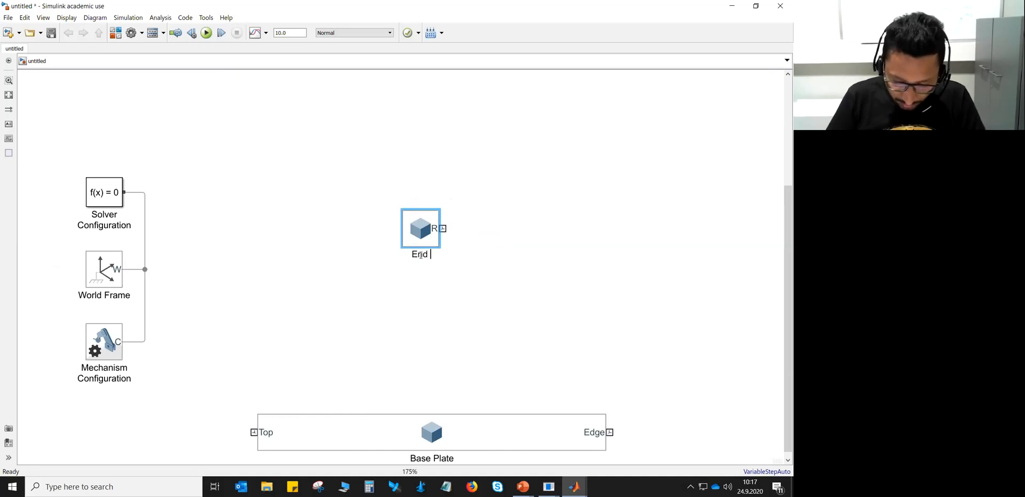
Set the End Plate brick's dimensions to [0.05 0.20 0.30] m
double_click(430, 242)
drag(446, 204, 412, 110)
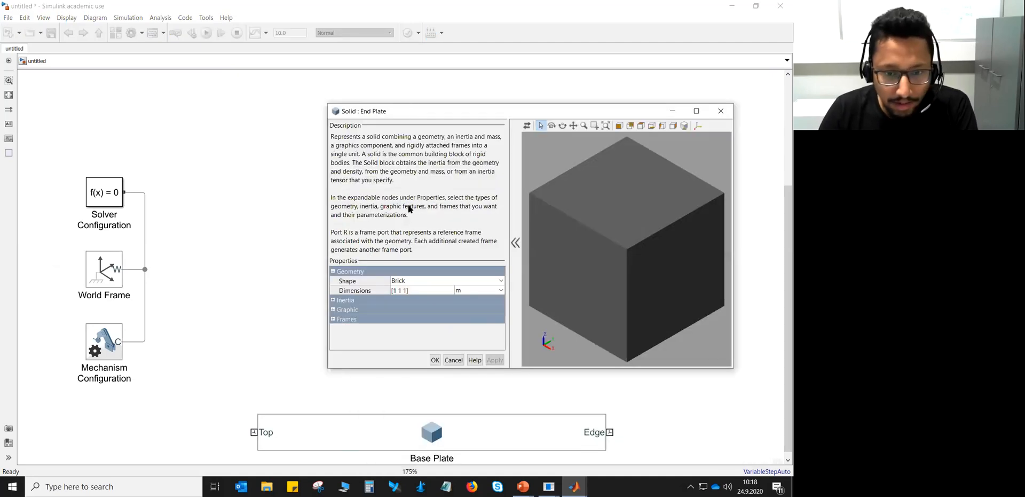
click(395, 290)
double_click(396, 290)
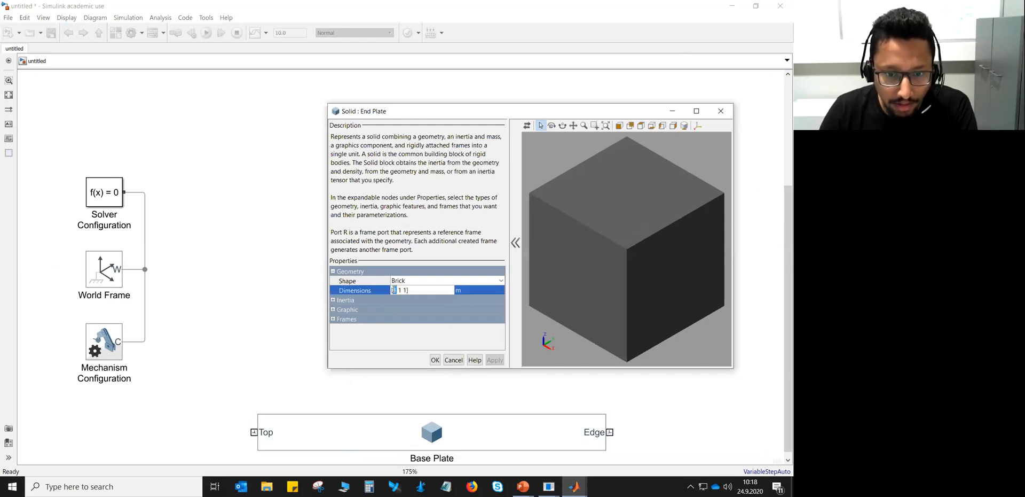
text(0.)
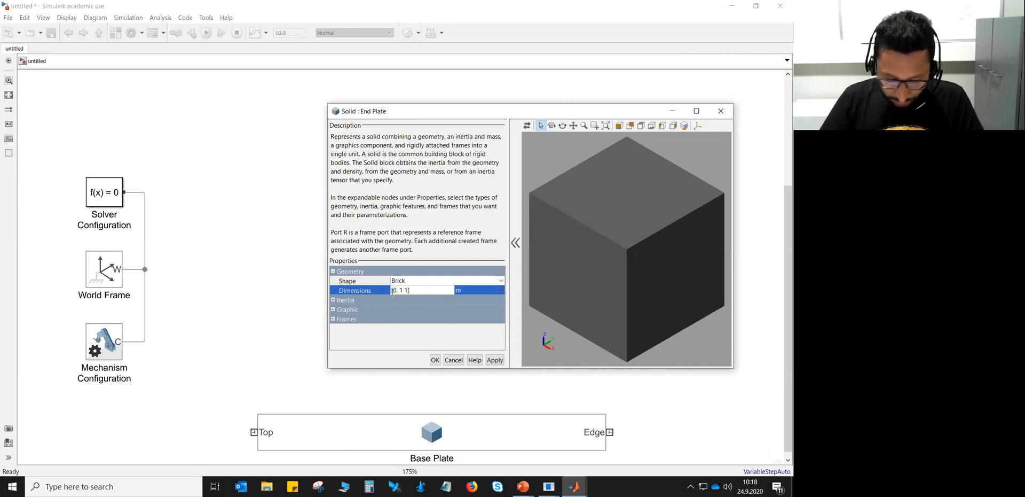
text(05)
key(BackSpace)
text(0.20)
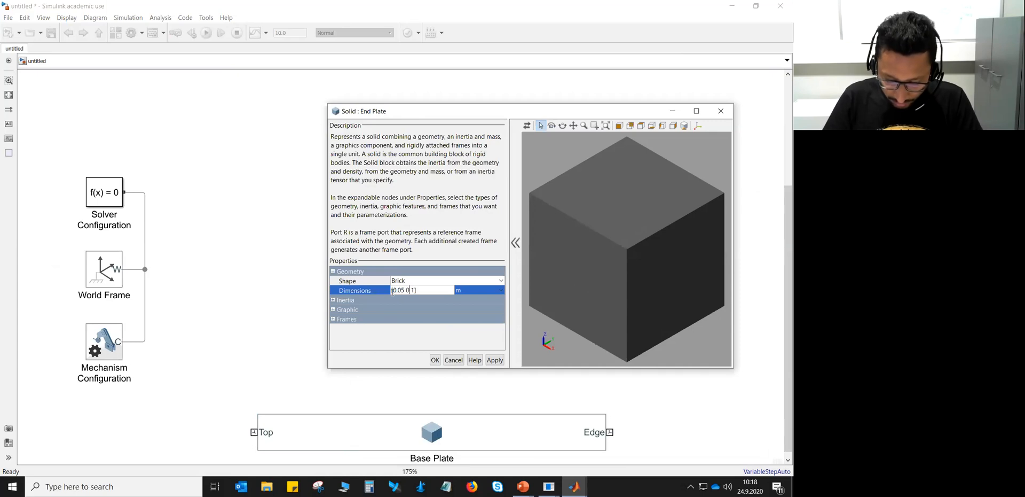
key(Right)
key(Right)
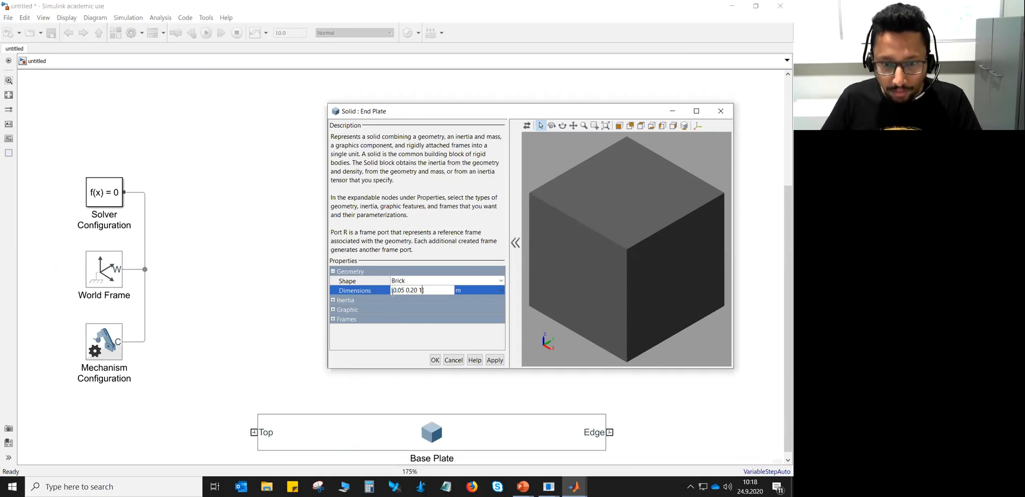
key(BackSpace)
text(0.30)
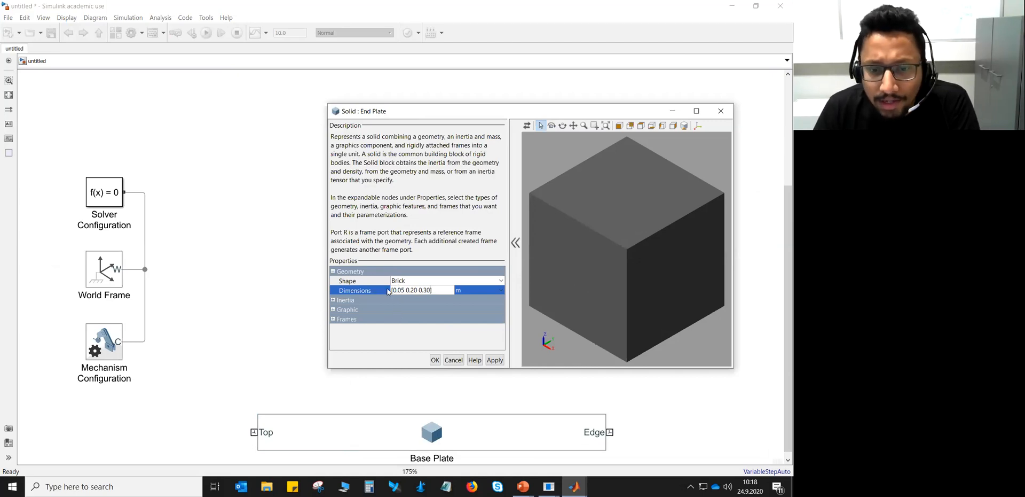
Enlarge the End Plate settings window, apply the new dimensions and fit the brick in isometric view
drag(453, 112, 339, 82)
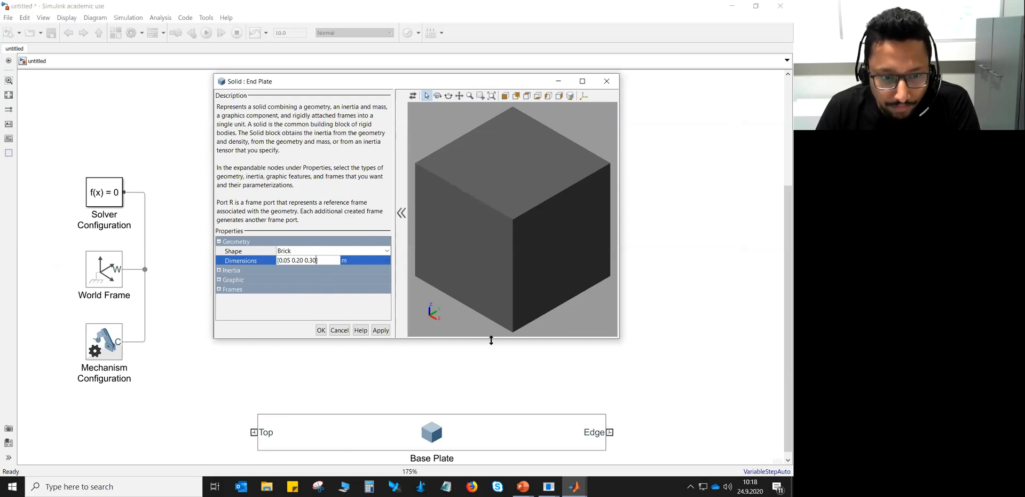
drag(491, 341, 497, 368)
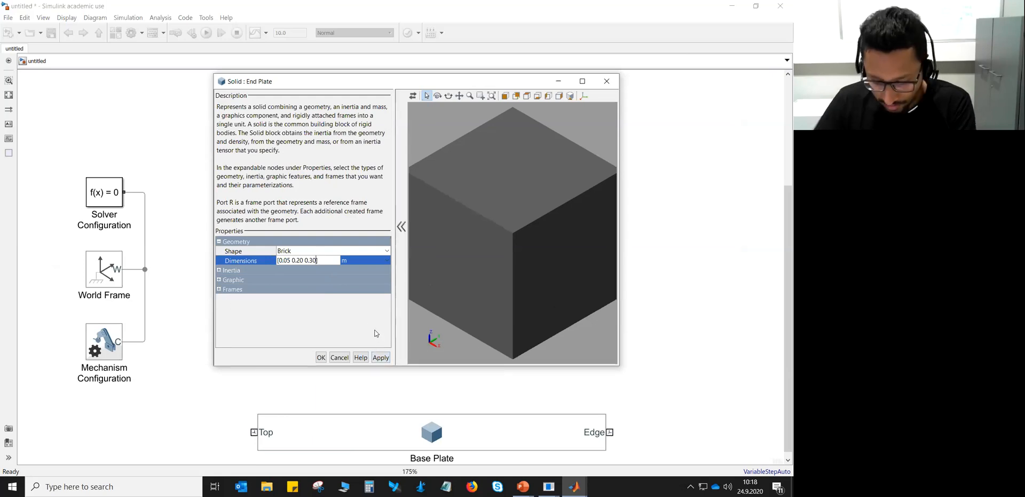
key(Return)
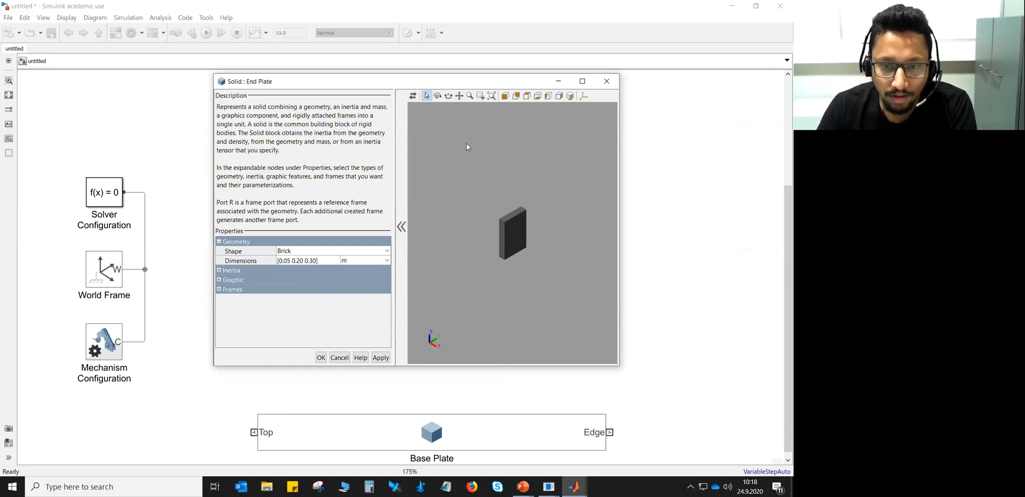
click(572, 96)
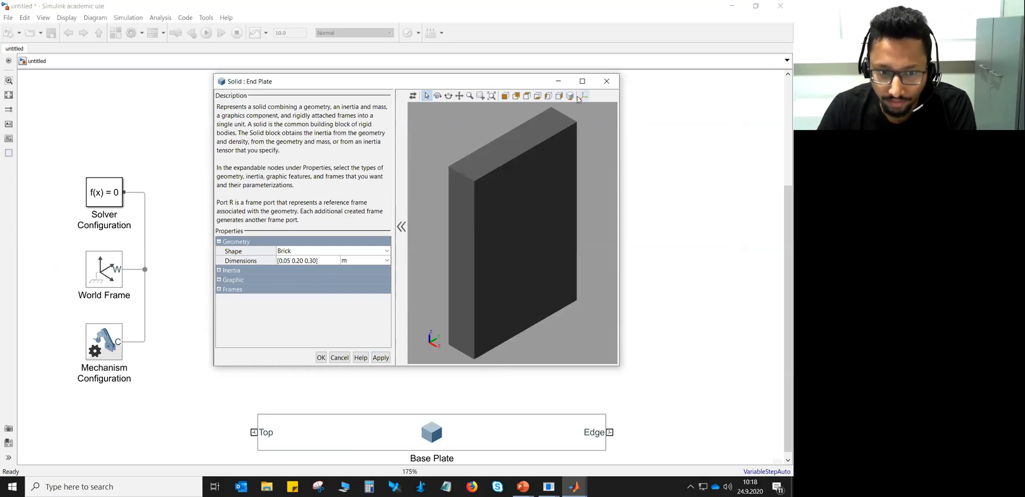
Display the frames on the End Plate, turn off its reference port R and update the visualization
click(219, 290)
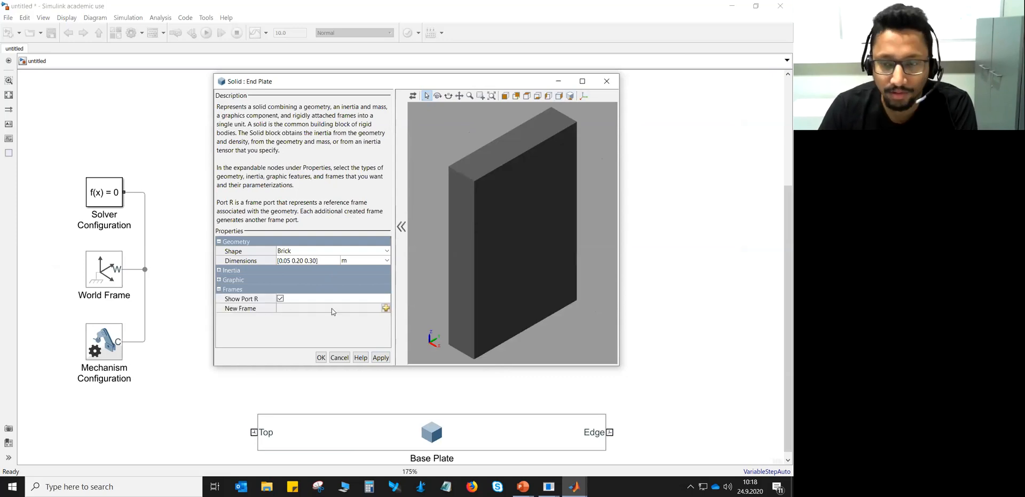
click(584, 95)
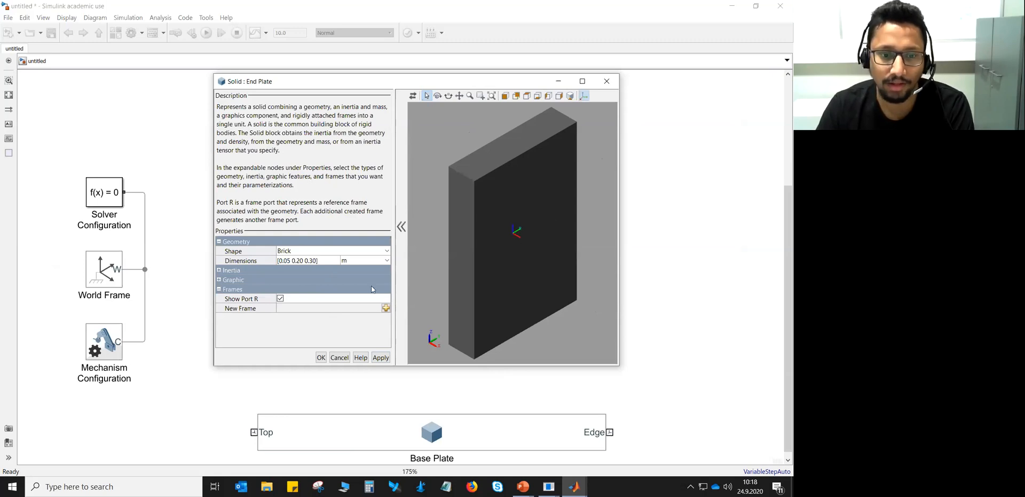
click(280, 299)
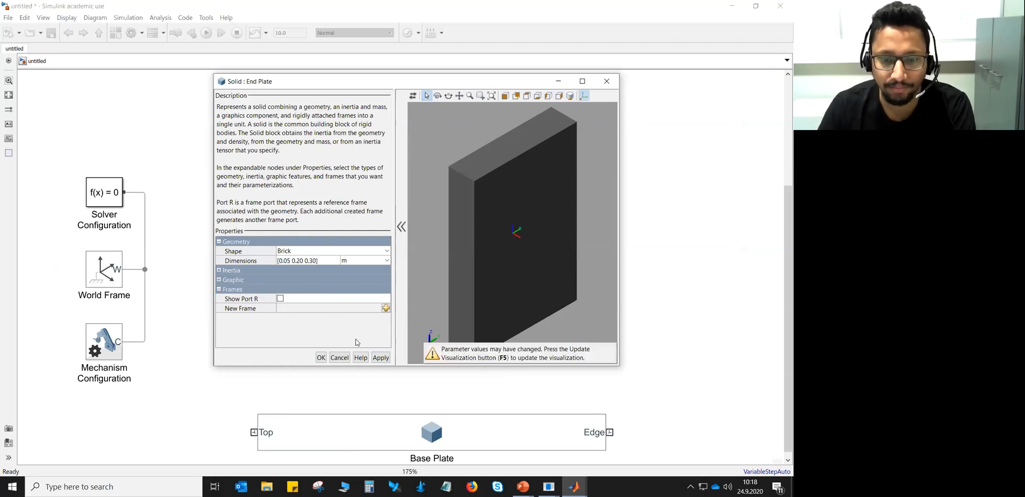
click(413, 97)
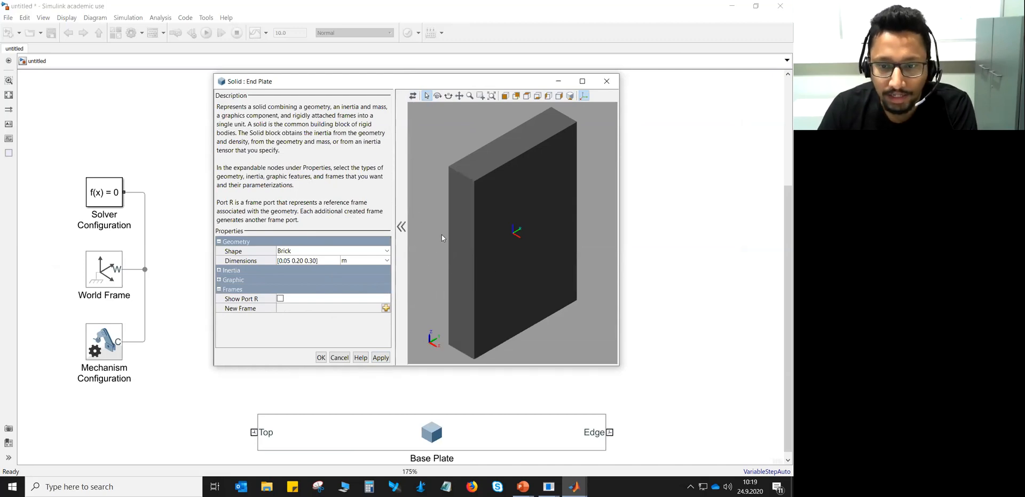
Start a new frame on the End Plate and name it Edge
drag(450, 147, 446, 247)
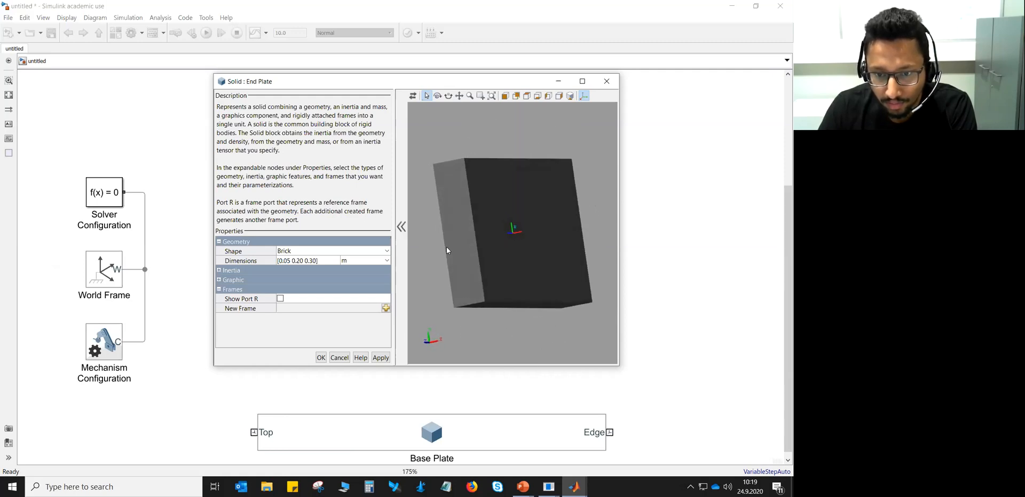
drag(433, 197, 579, 241)
drag(485, 181, 474, 269)
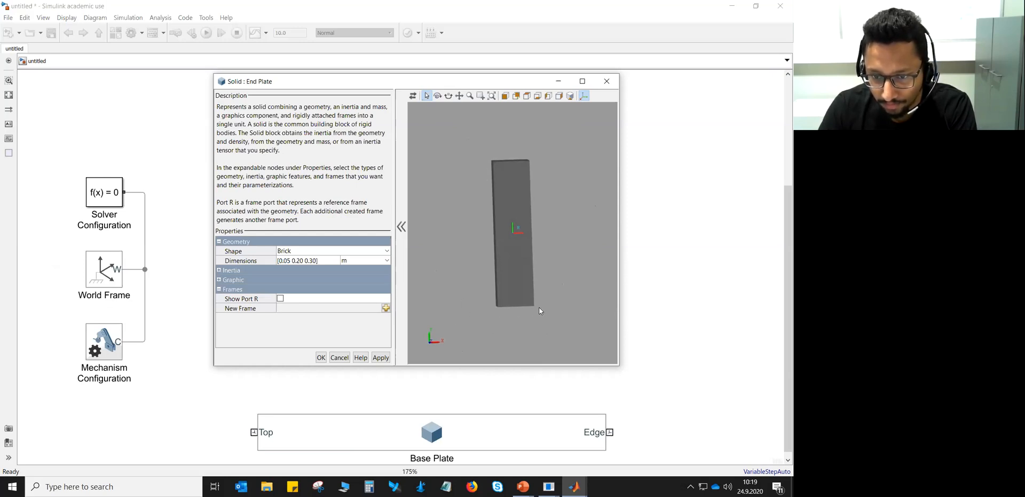
drag(554, 304, 516, 313)
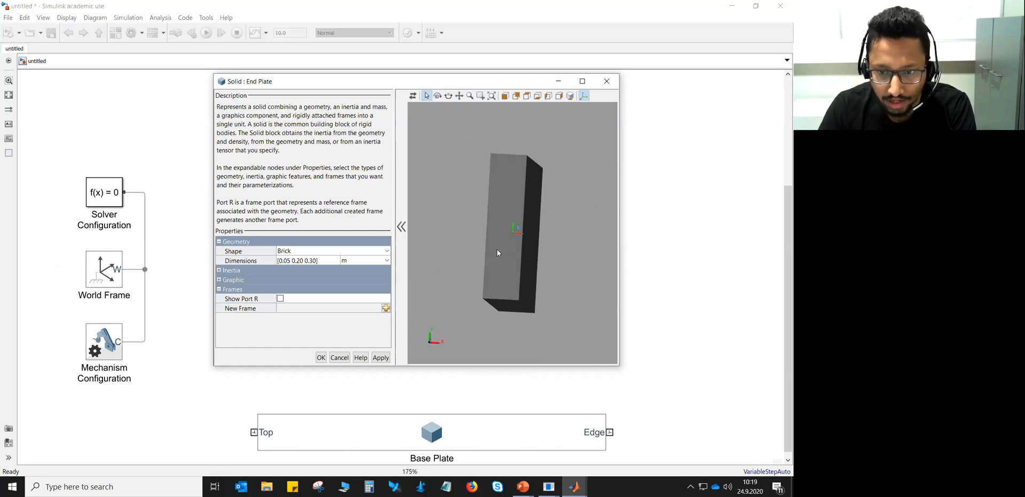
drag(465, 235, 479, 245)
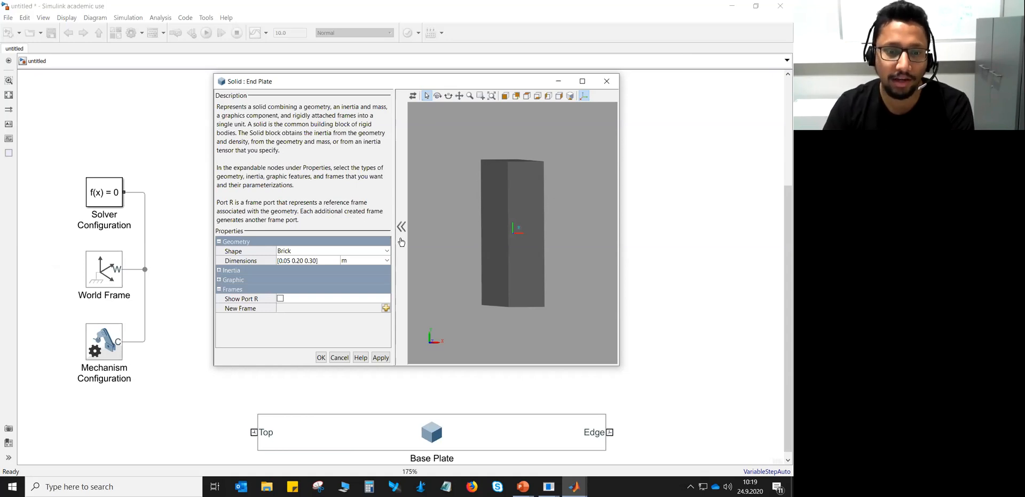
click(385, 308)
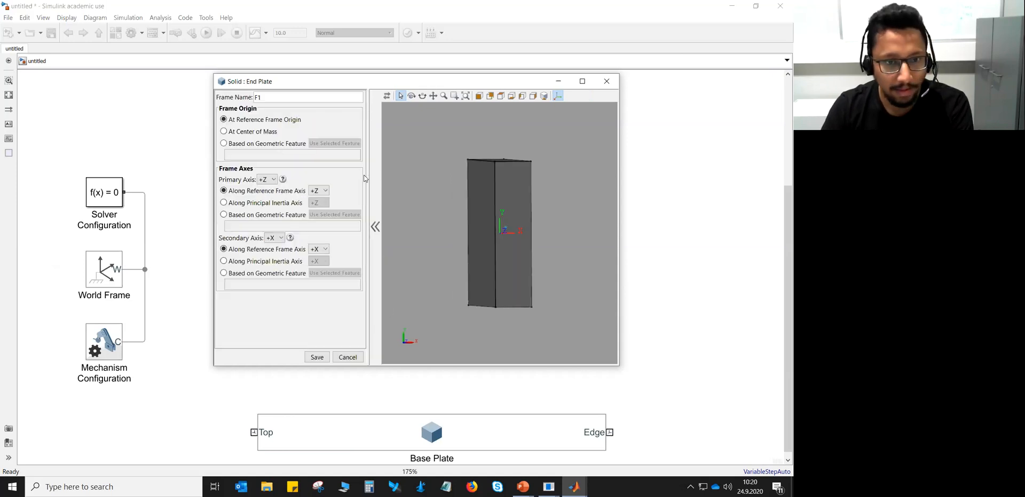
drag(267, 97, 240, 95)
text(Edge)
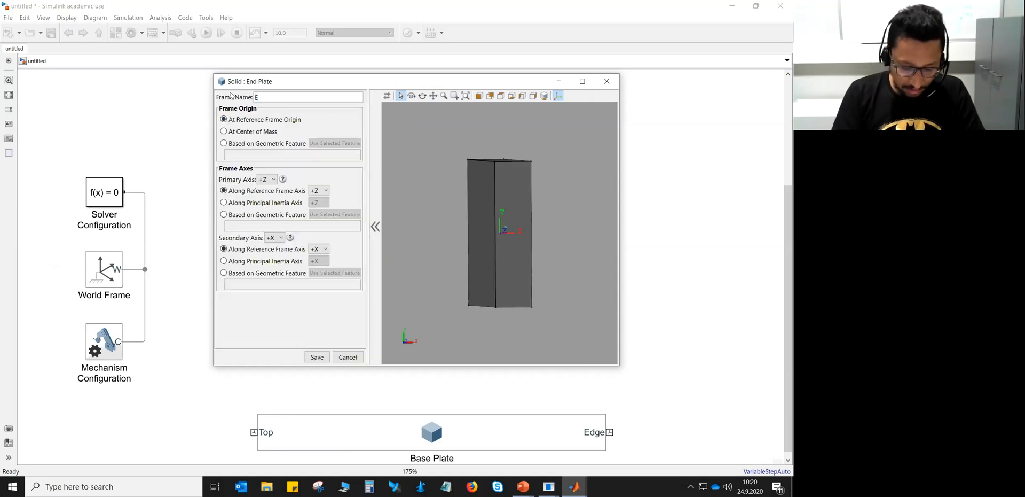
Base the Edge frame's origin on the midpoint of the +x -y curve and save the frame
click(224, 143)
drag(573, 288, 518, 296)
click(507, 305)
click(324, 143)
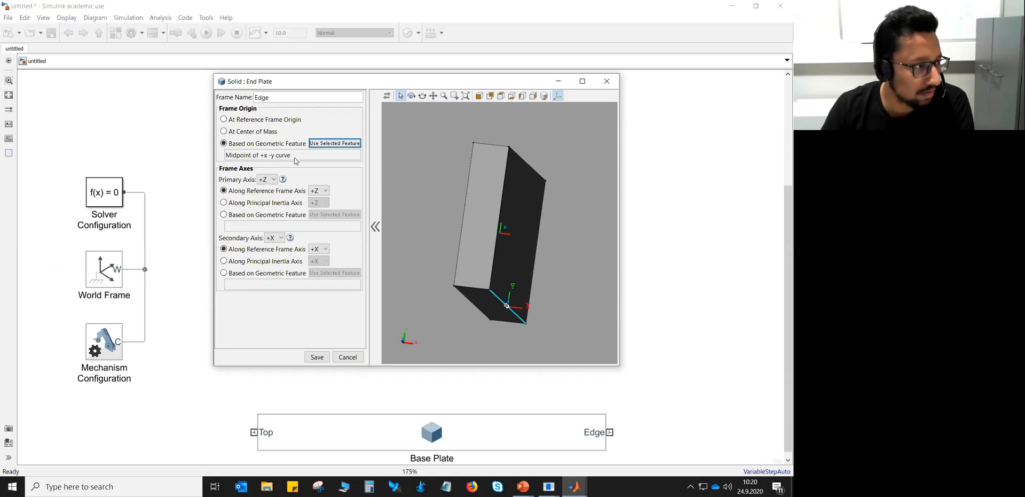
click(316, 356)
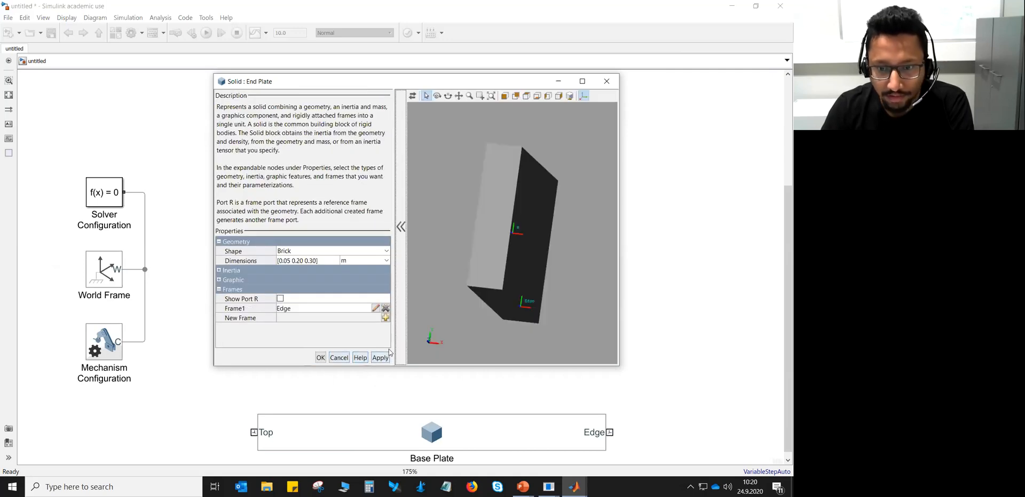
Start a second frame on the End Plate and name it MidPoint
click(385, 317)
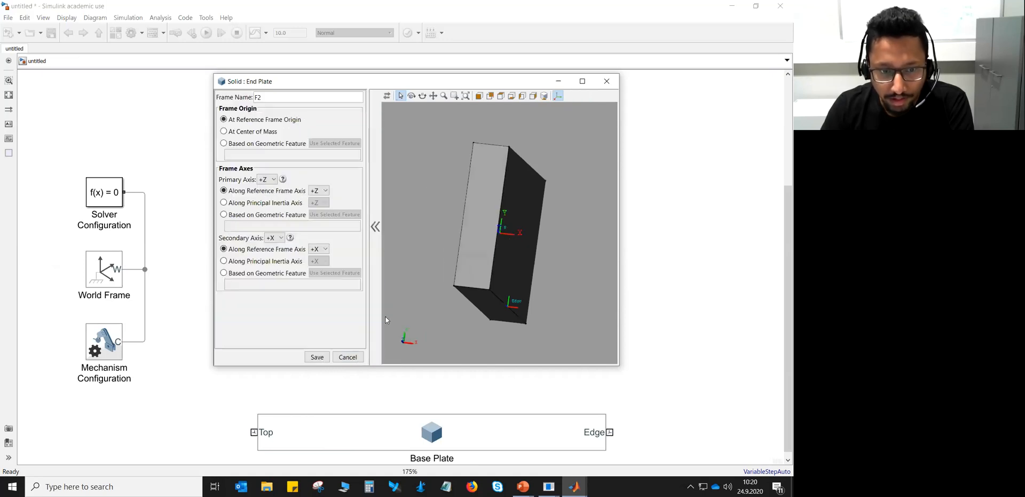
double_click(256, 97)
text(Mi)
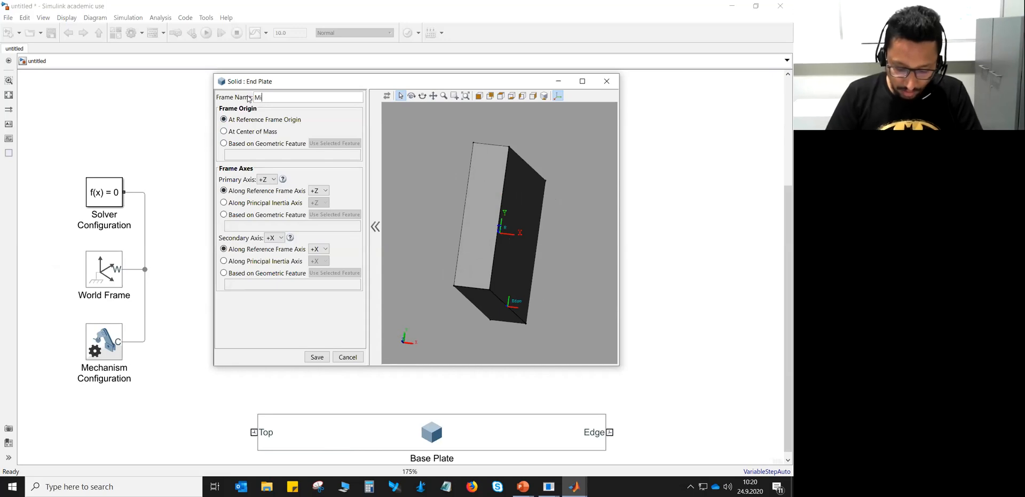
text(dPOint)
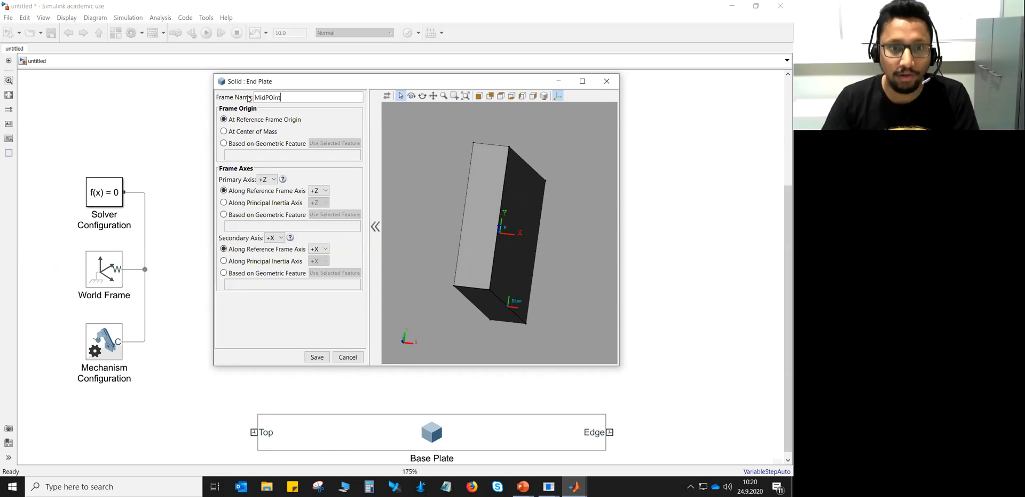
key(Left)
key(Left)
key(Left)
key(BackSpace)
text(o)
Base the MidPoint frame's origin on the centroid of the -x surface and save the frame
click(223, 144)
drag(448, 197, 469, 209)
click(481, 216)
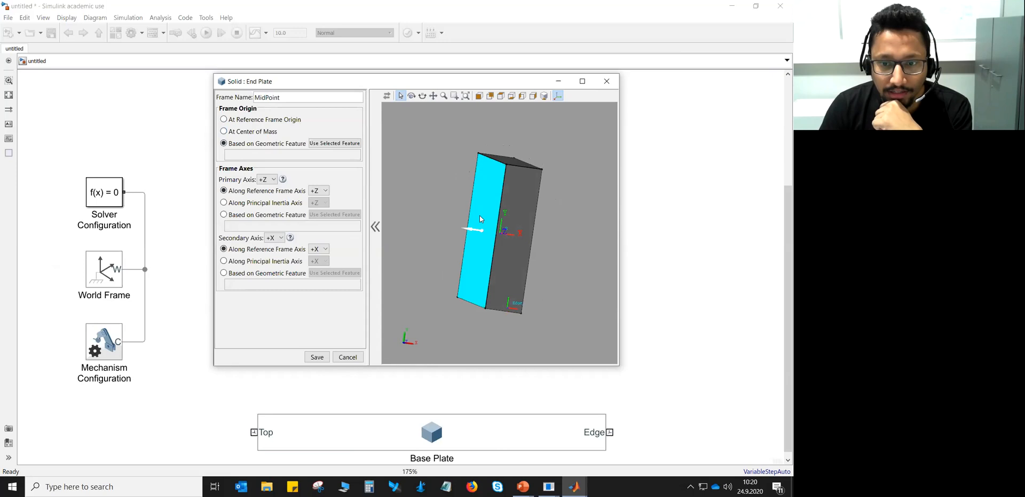
click(330, 144)
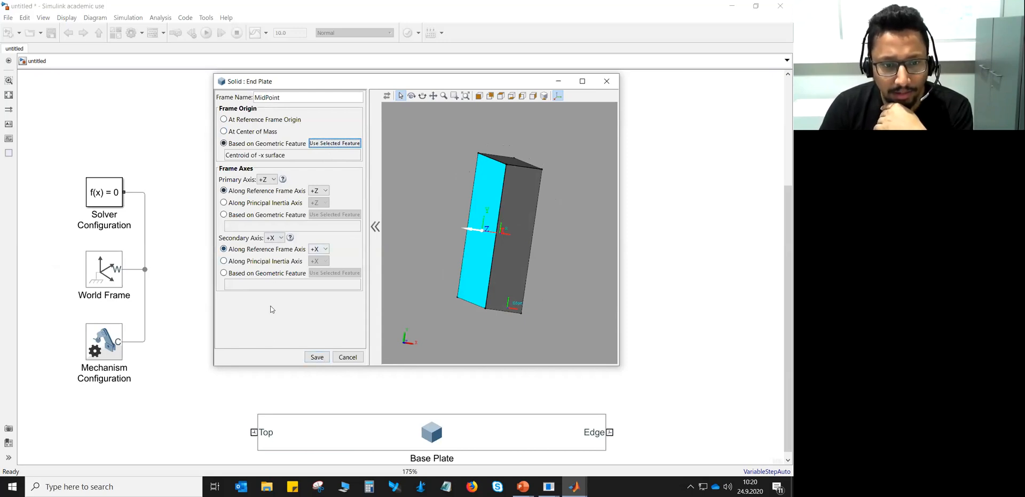
click(317, 356)
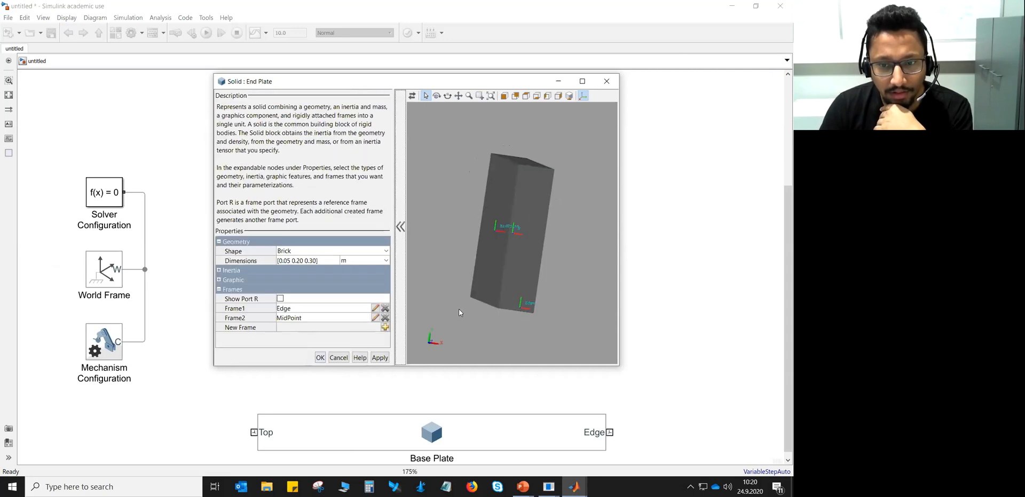
Check the Edge and MidPoint frames from several angles and in isometric view, and accept the End Plate's settings
drag(582, 281, 564, 293)
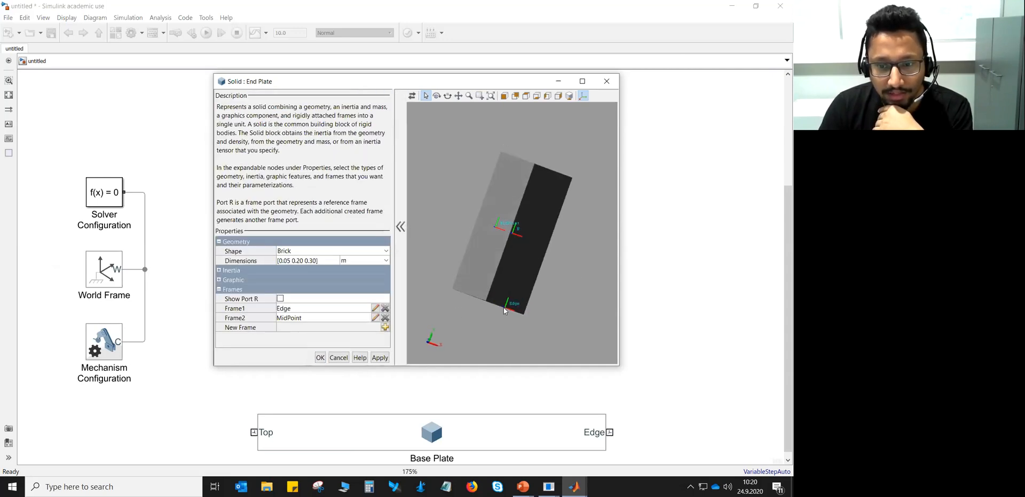
drag(476, 174, 469, 214)
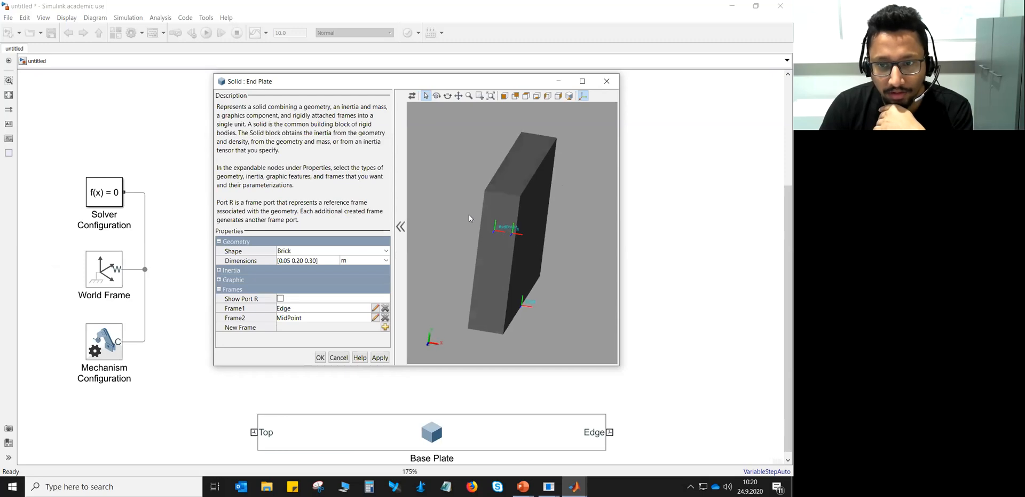
drag(554, 247, 556, 232)
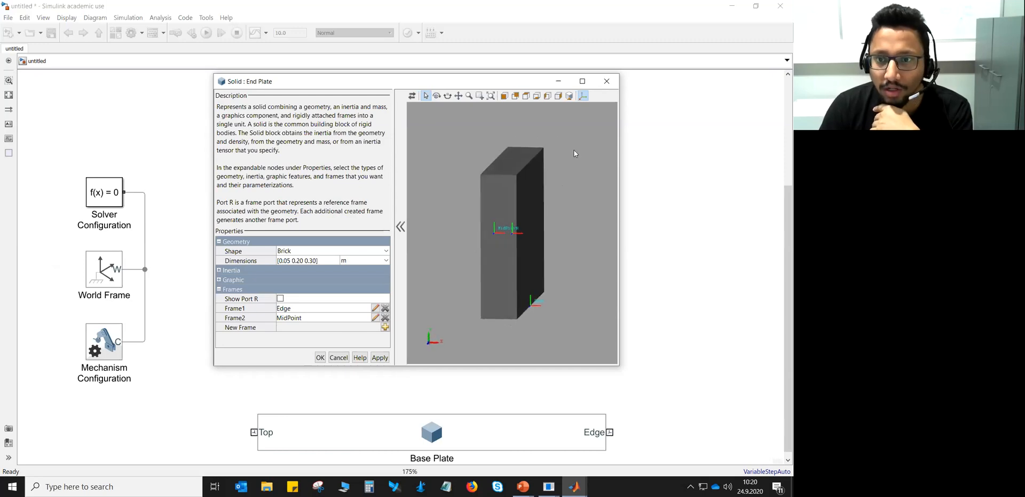
click(571, 97)
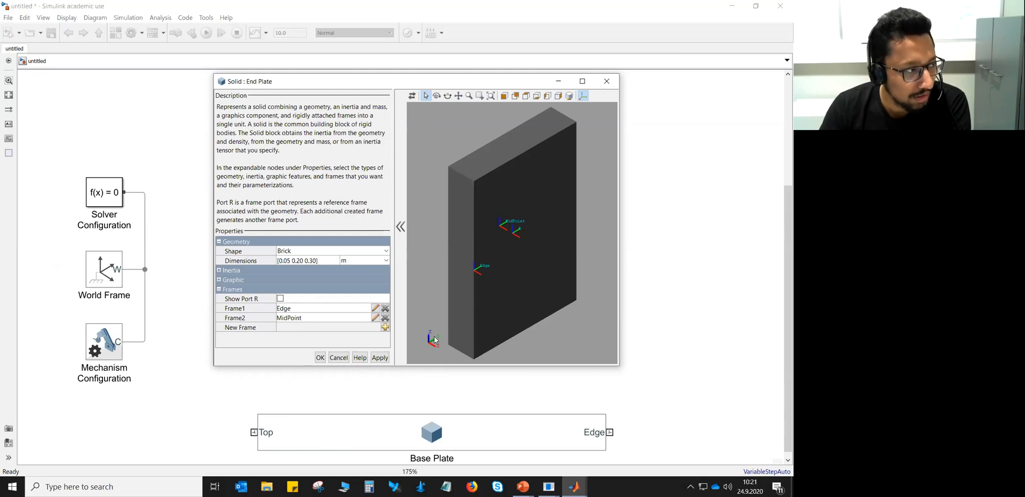
click(320, 357)
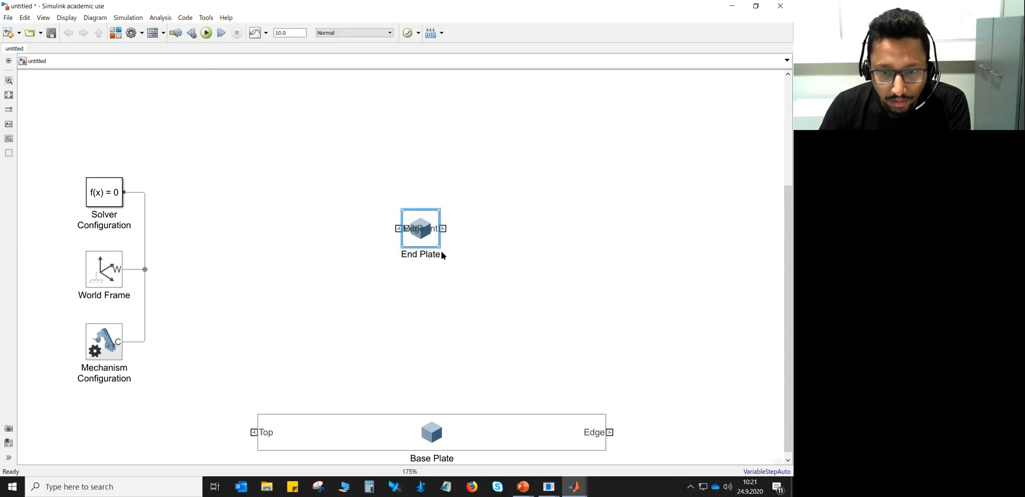
Stretch the End Plate block into a tall vertical bar and place it above the Edge port end of the Base Plate
drag(441, 248, 441, 344)
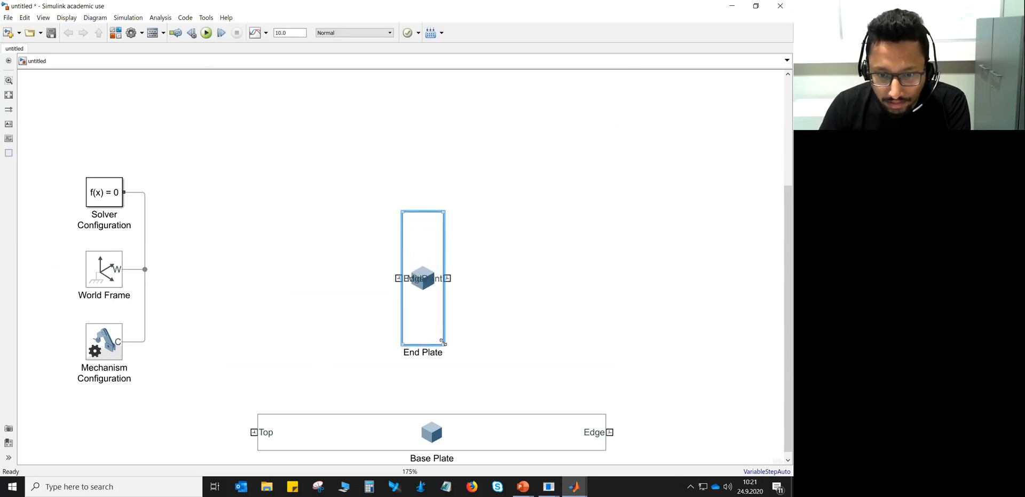
drag(434, 312, 608, 335)
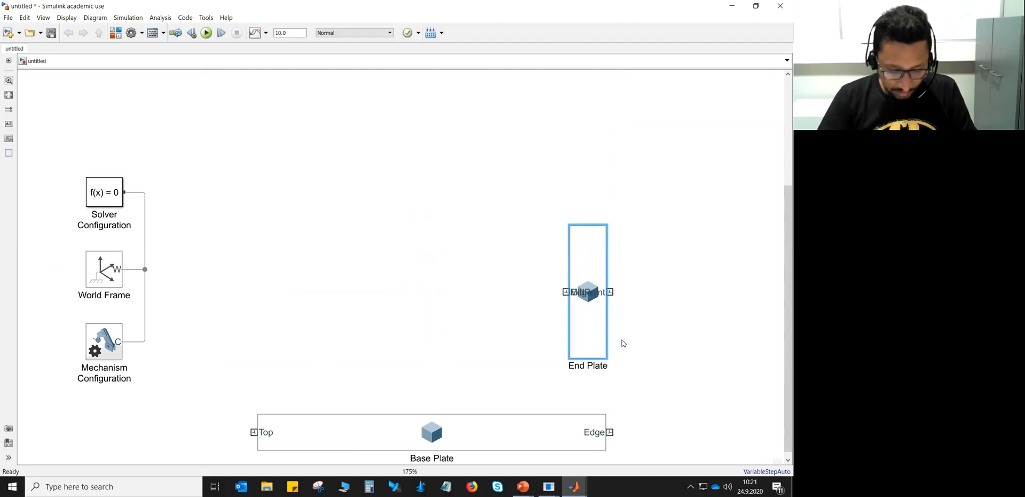
Rotate the End Plate block 180° so its MidPoint port faces left, and widen and reposition it higher above the Base Plate
key(ctrl+r)
key(ctrl+r)
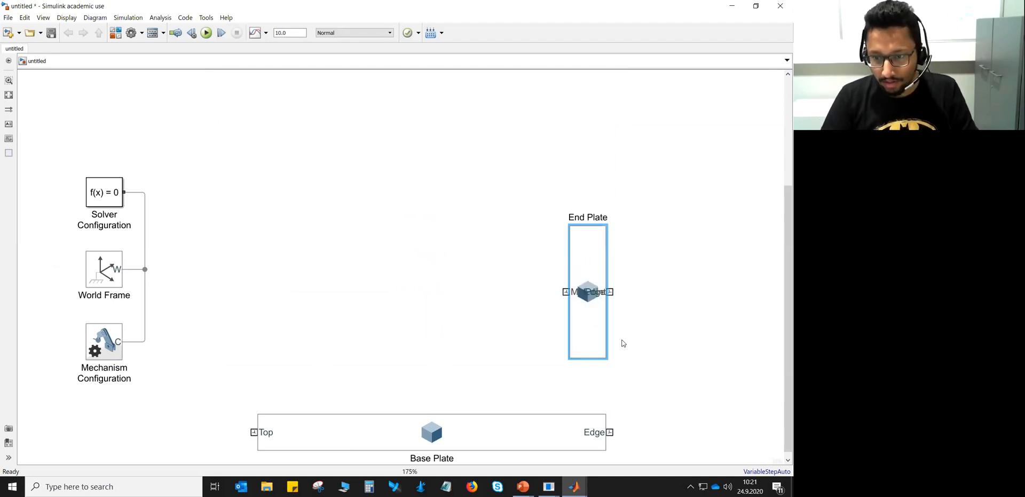
drag(570, 357, 532, 350)
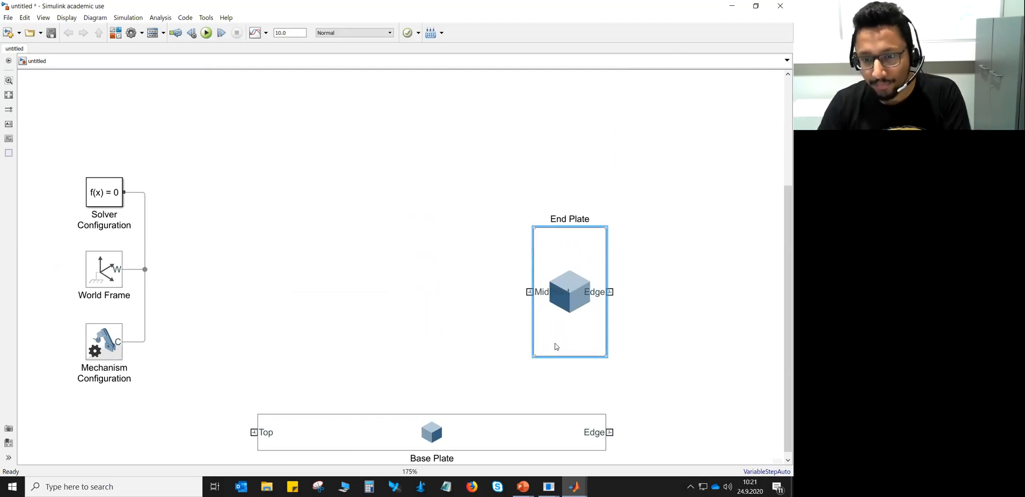
drag(573, 336, 588, 272)
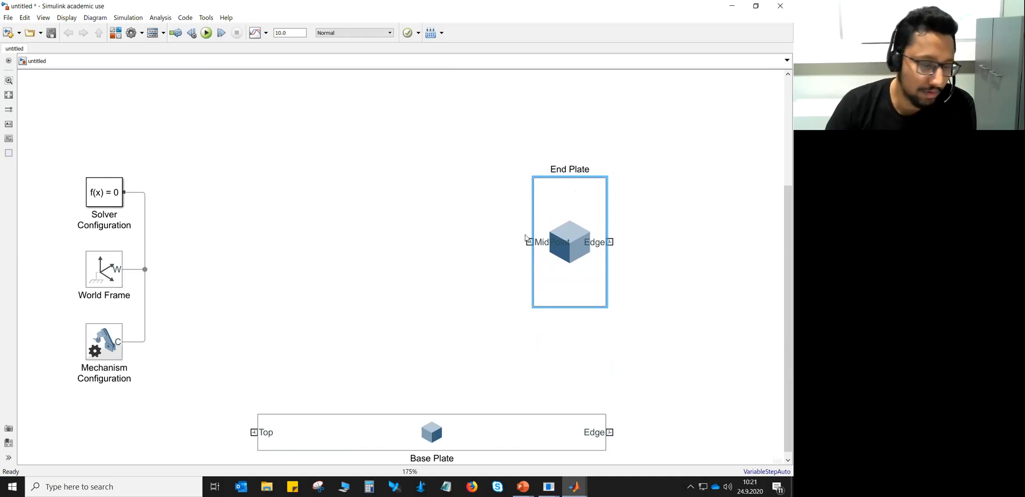
Add a Solid block in the empty area between the World Frame and the End Plate and name it Body-1
double_click(356, 226)
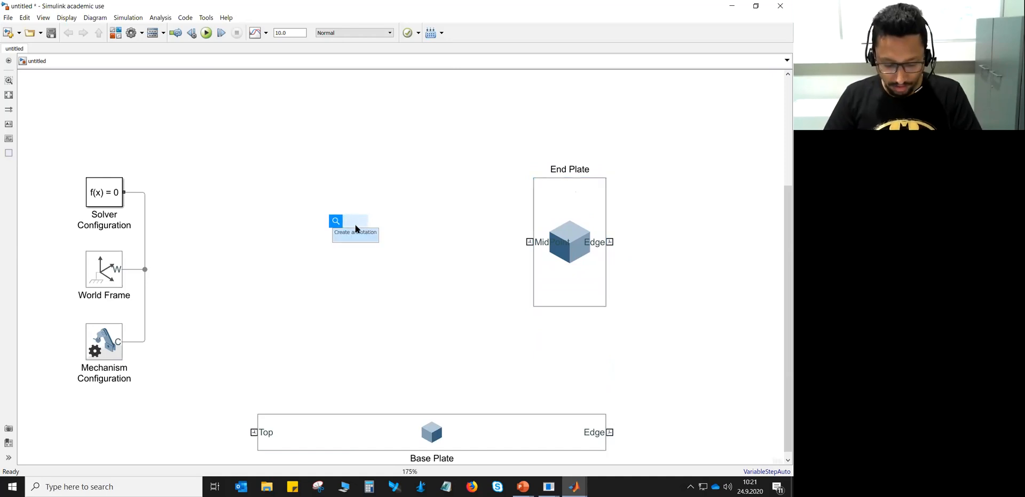
text(solid)
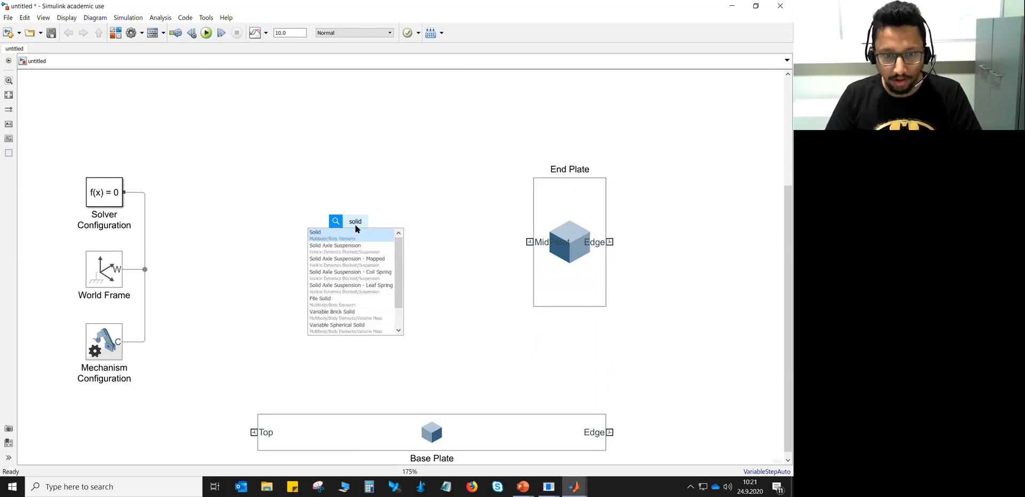
key(Return)
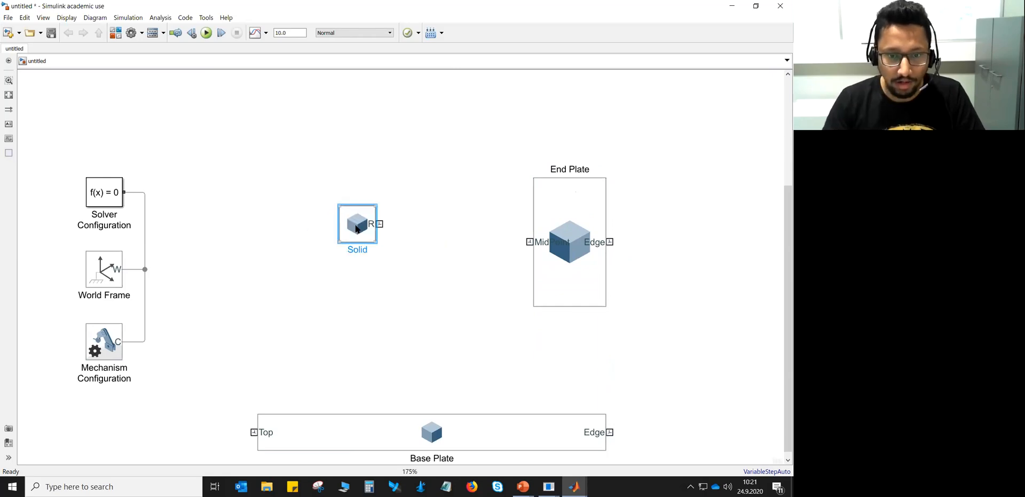
double_click(359, 249)
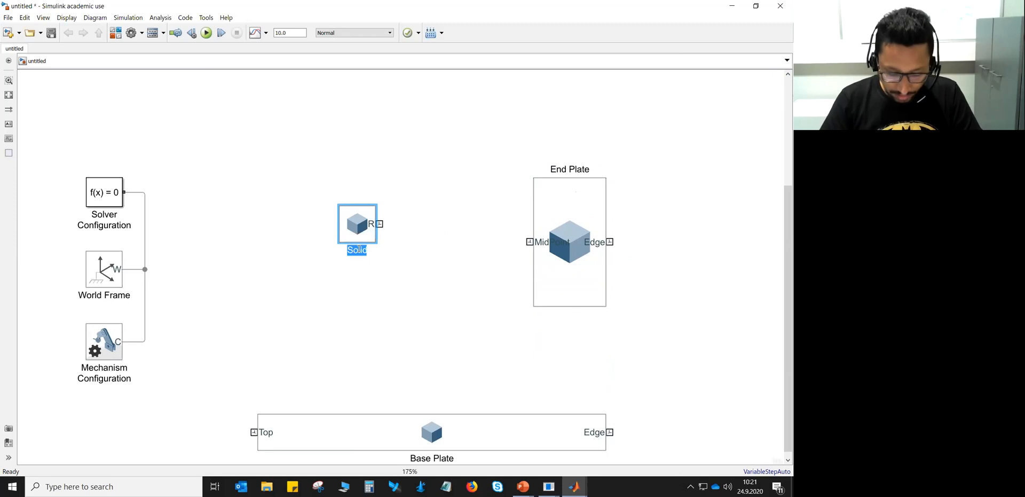
text(Body-1)
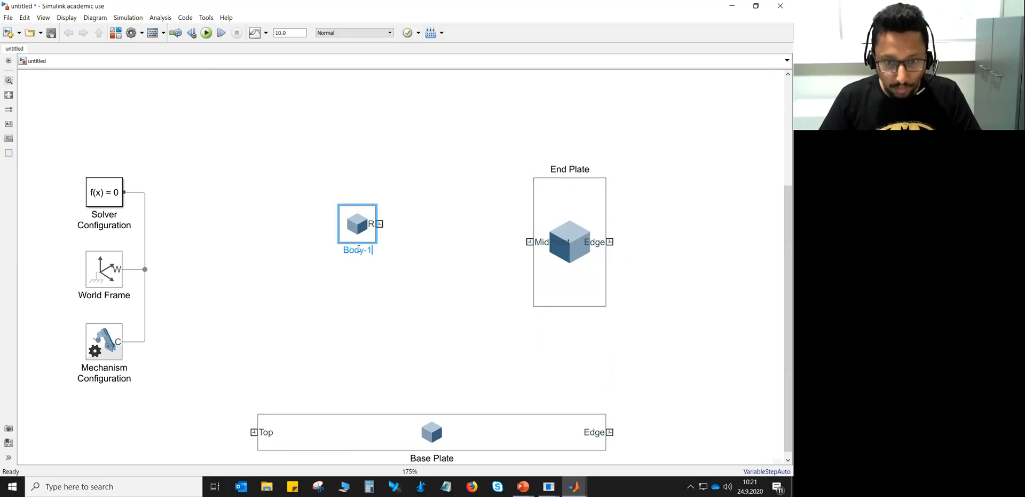
key(Return)
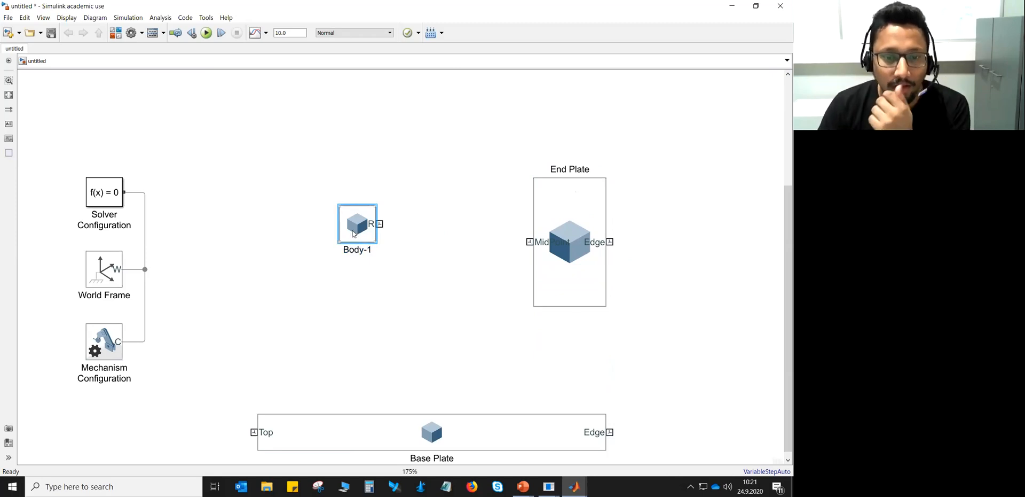
Set Body-1's brick dimensions to [0.20 0.20 0.20] m and refresh the preview in isometric view
double_click(355, 232)
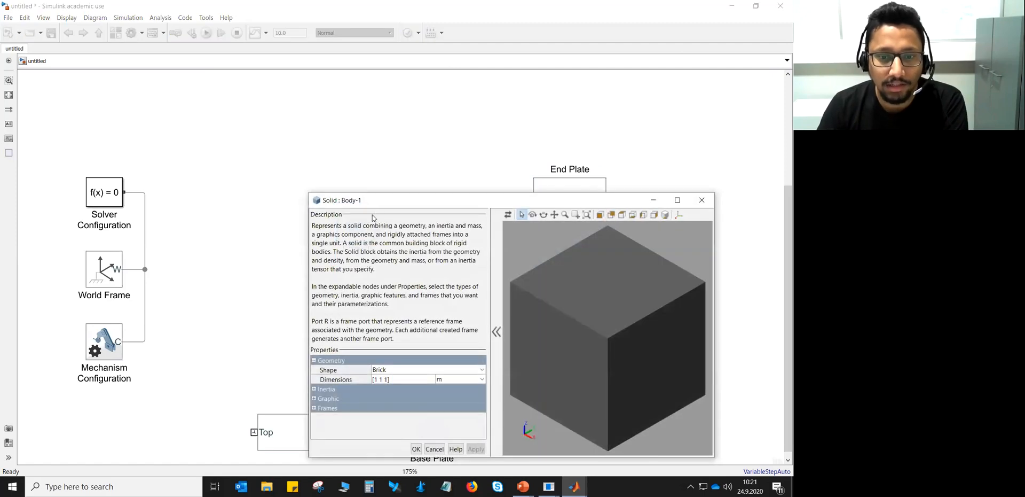
drag(387, 204, 295, 120)
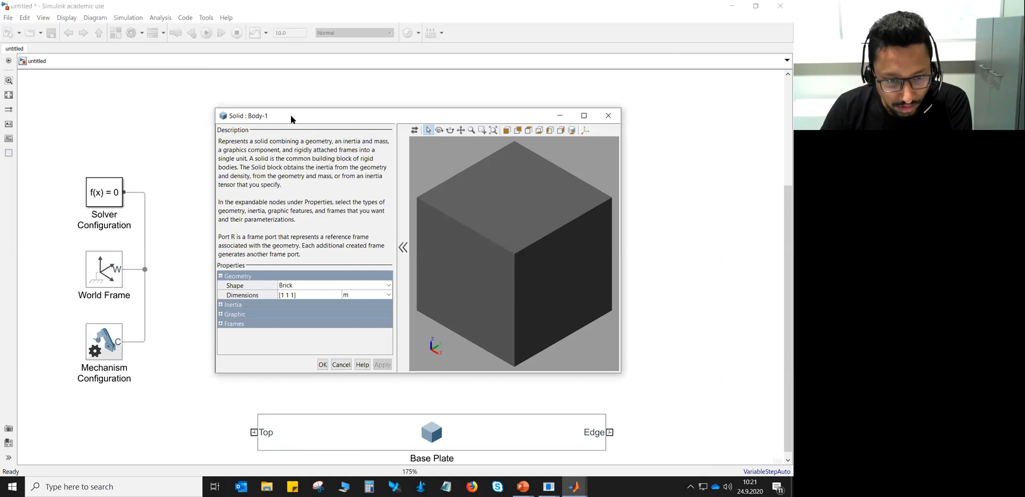
click(284, 297)
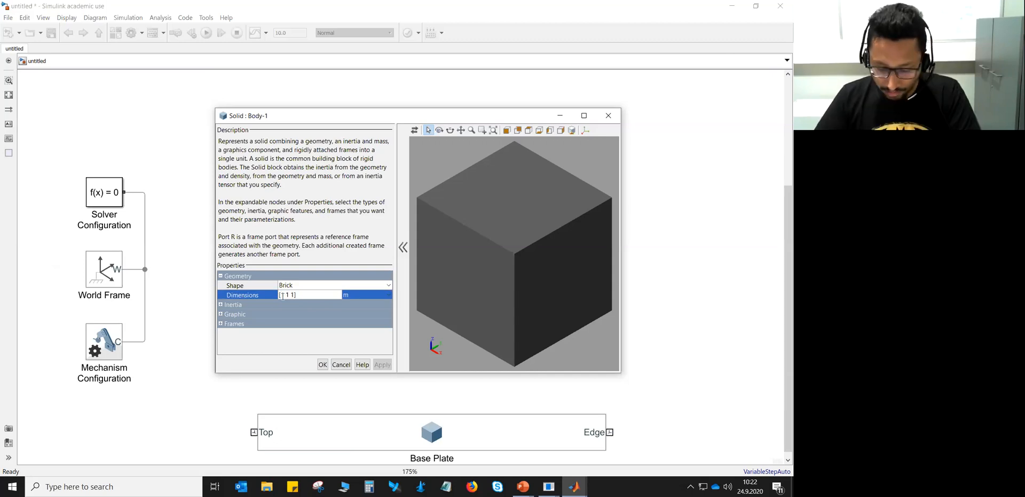
key(Delete)
text(0.20)
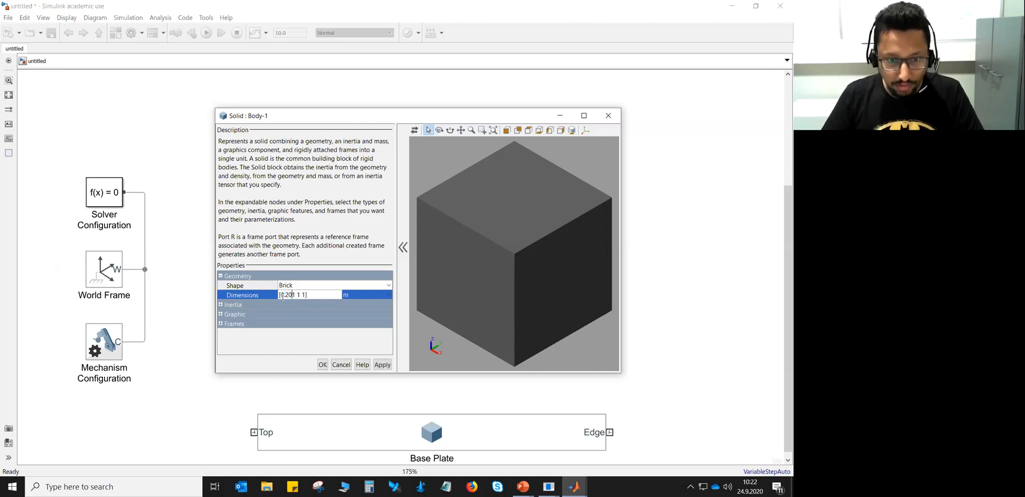
key(Right)
key(Delete)
text(0.20)
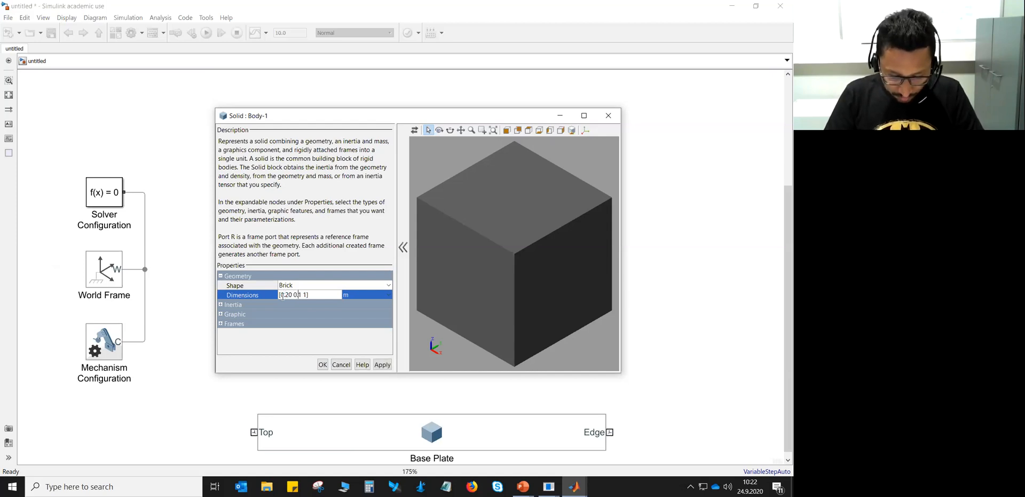
key(Right)
key(Delete)
text(0.20)
key(Delete)
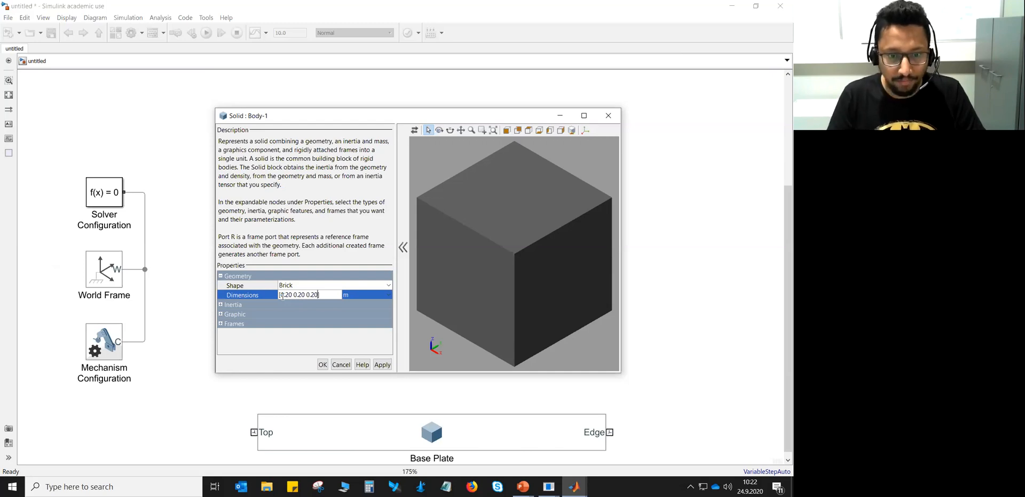
key(Return)
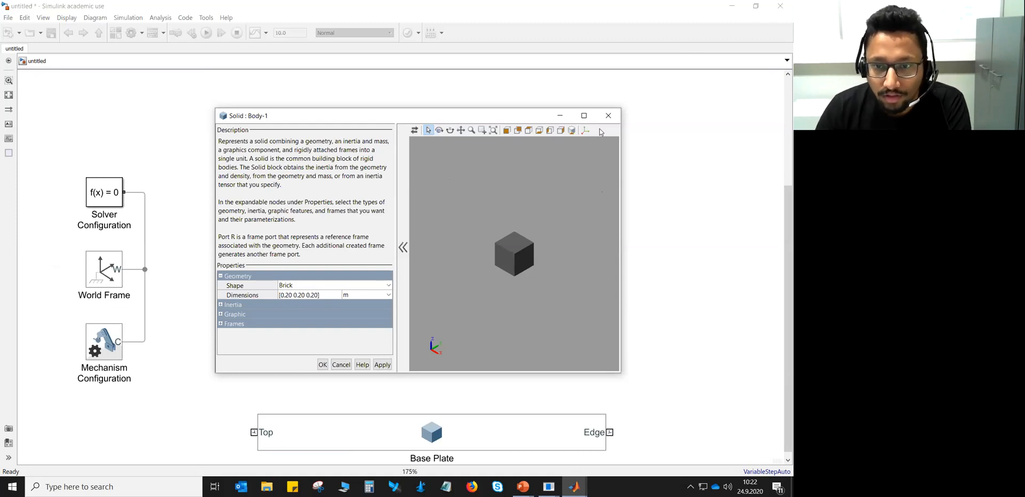
click(572, 130)
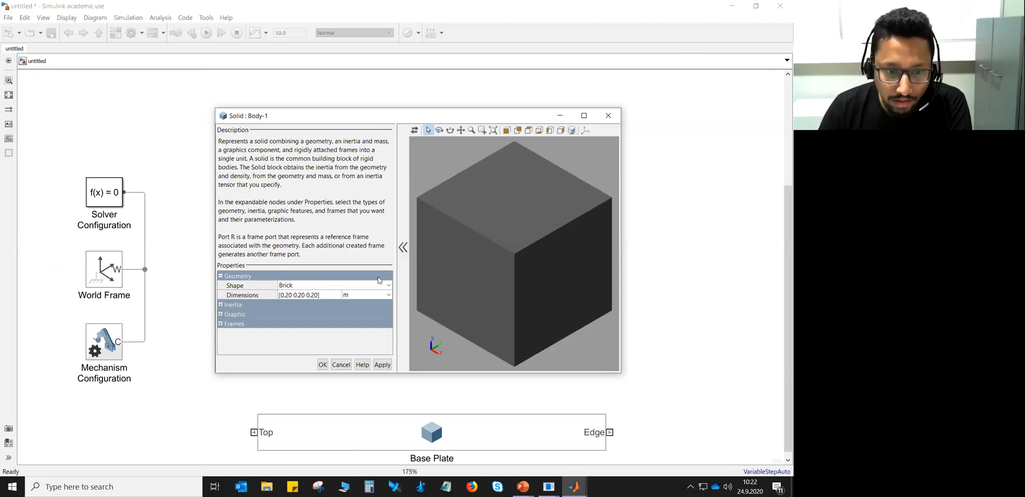
Define Body-1's inertia as a Point Mass of 10 kg and update the visualization
click(221, 305)
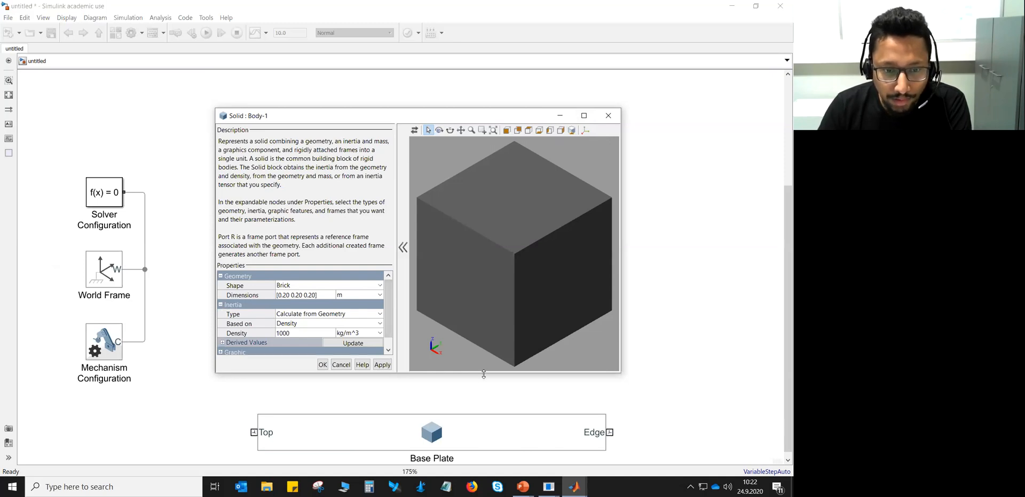
drag(483, 374, 484, 429)
click(379, 316)
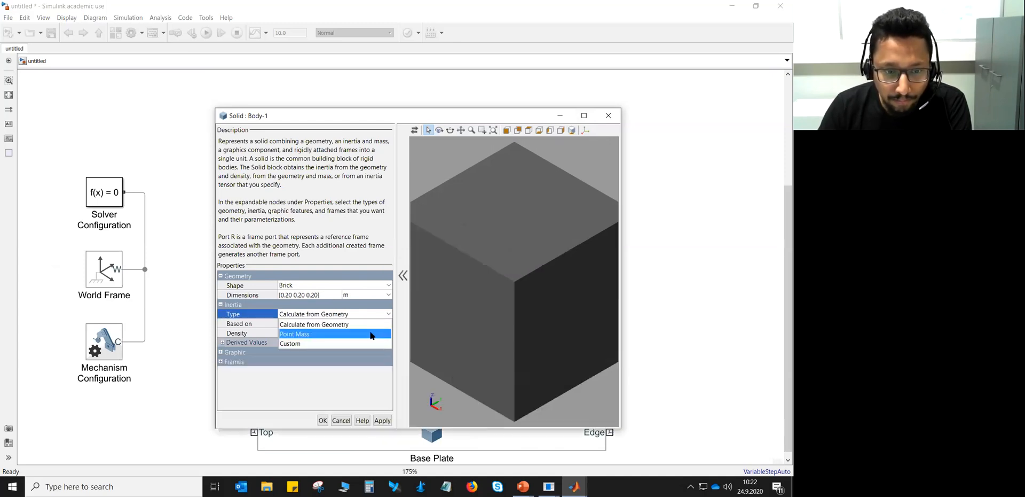
click(371, 335)
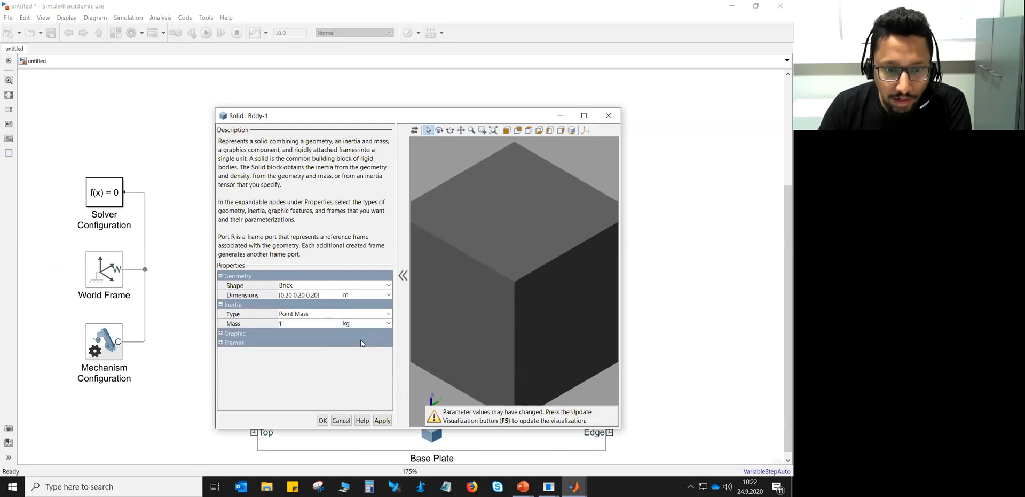
click(305, 323)
text(10)
key(Return)
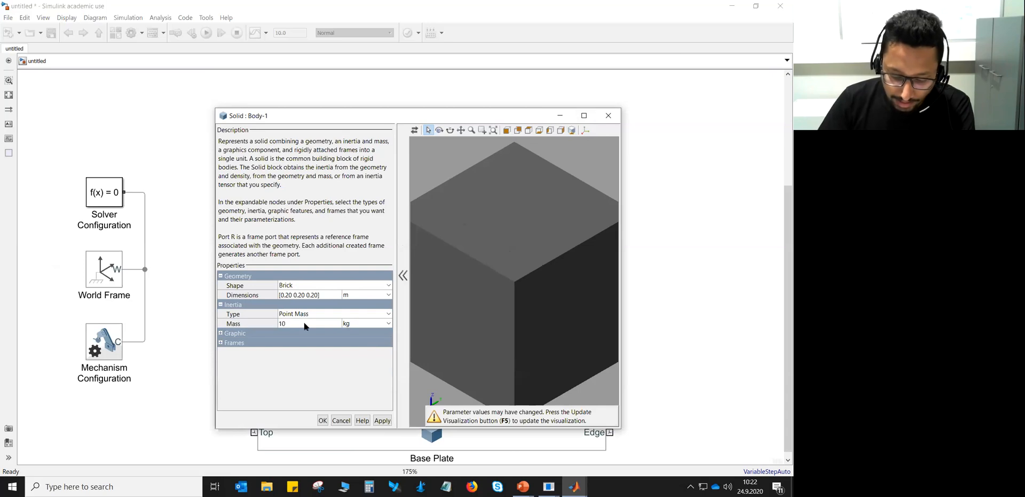
key(F5)
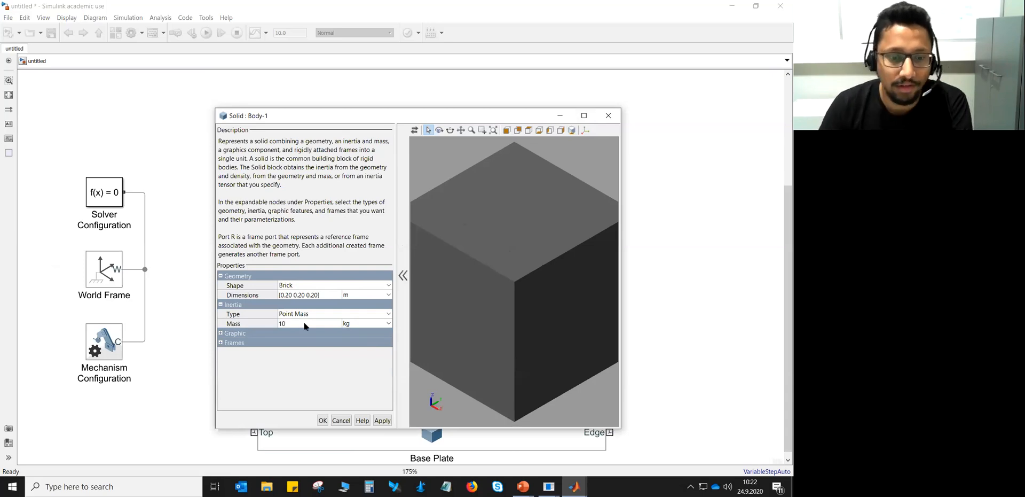
click(572, 131)
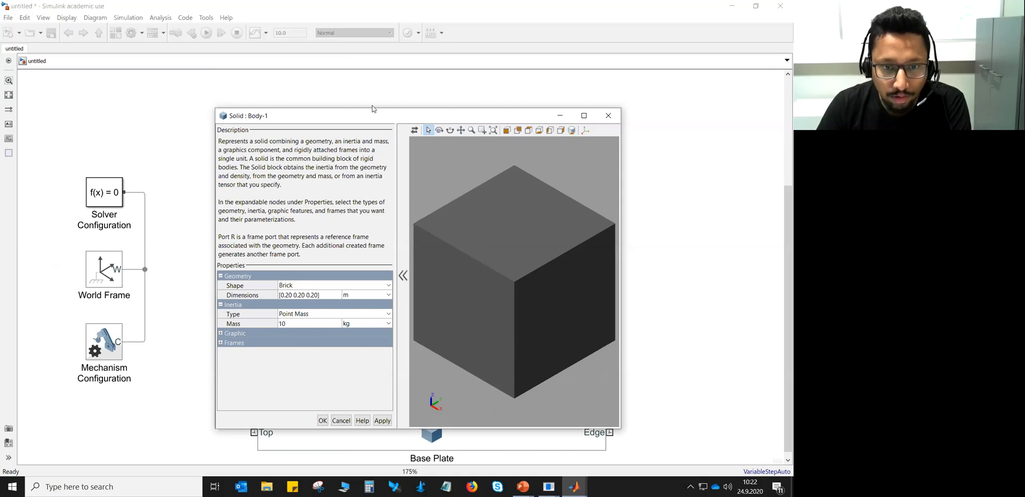
Set Body-1's graphic color to [0.9 0.5 0.5] and update the visualization
drag(373, 114, 390, 71)
click(238, 289)
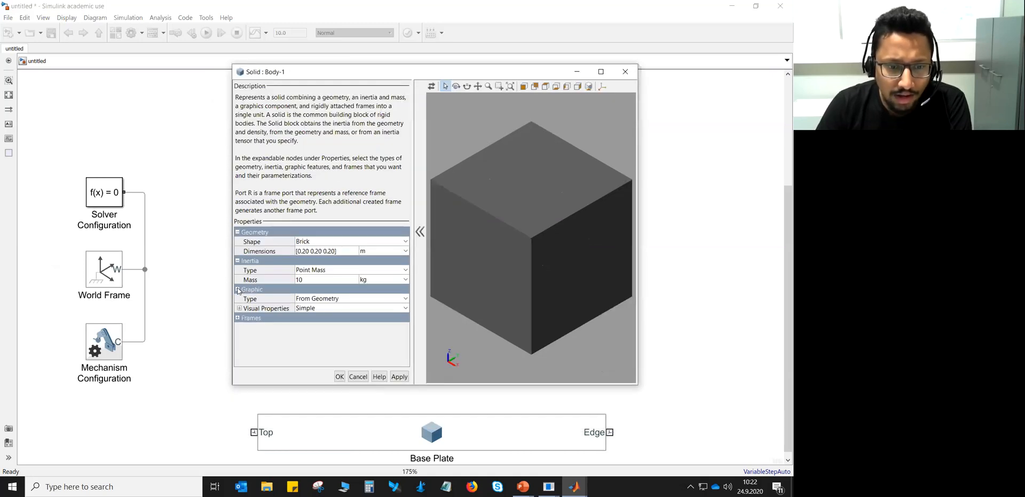
click(240, 309)
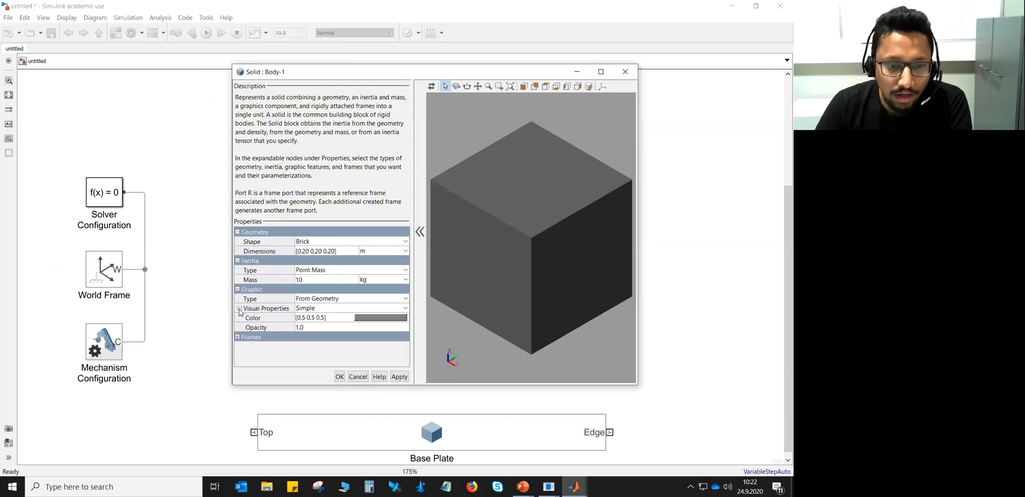
click(298, 317)
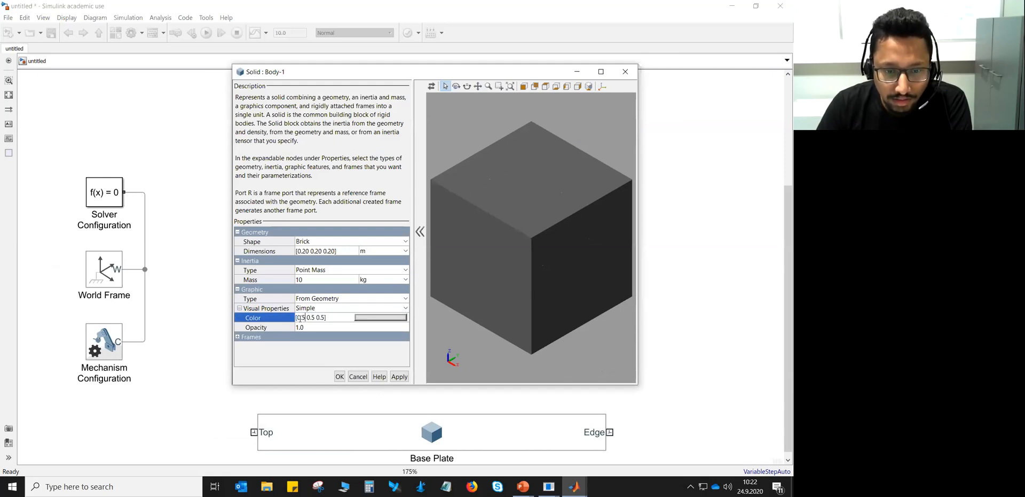
double_click(304, 317)
text(9)
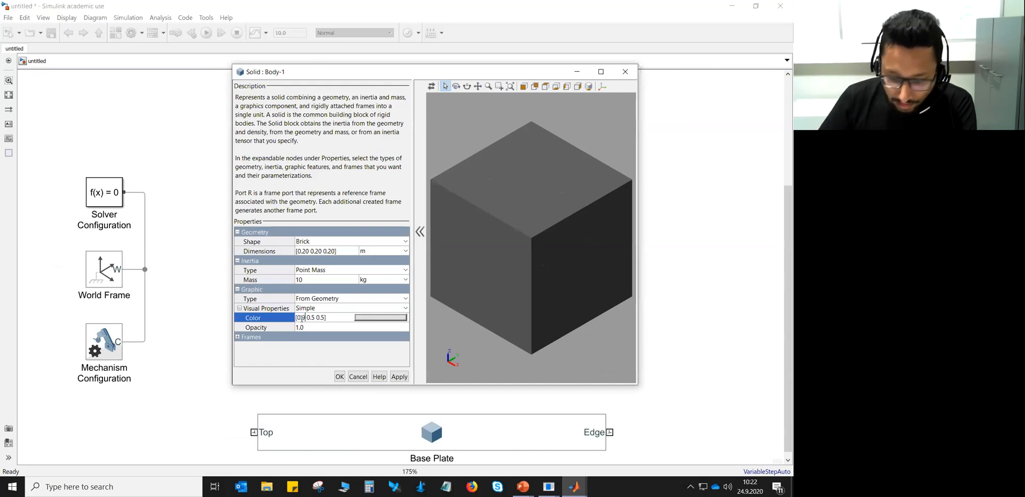
key(Return)
key(F5)
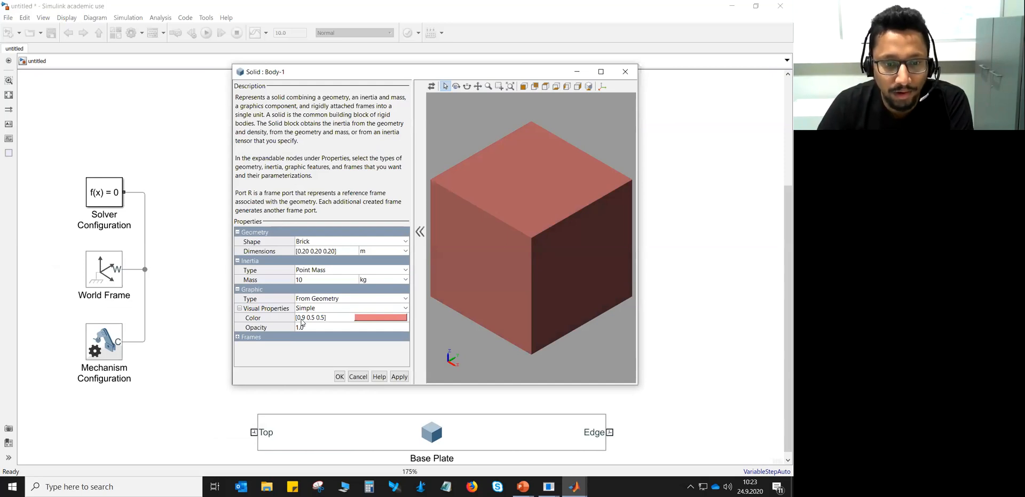
Expand Body-1's frame settings and inspect its reference frame on the cube in an enlarged preview
click(238, 337)
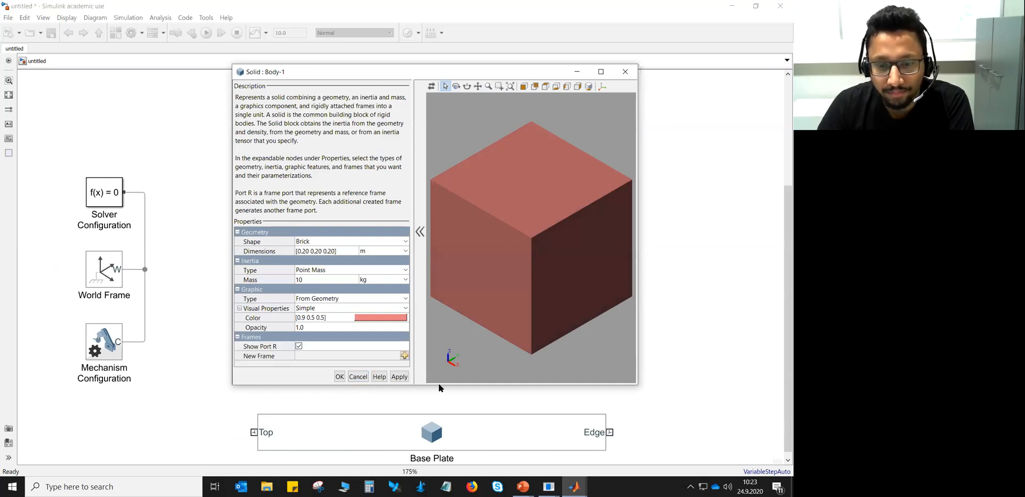
drag(439, 384, 439, 434)
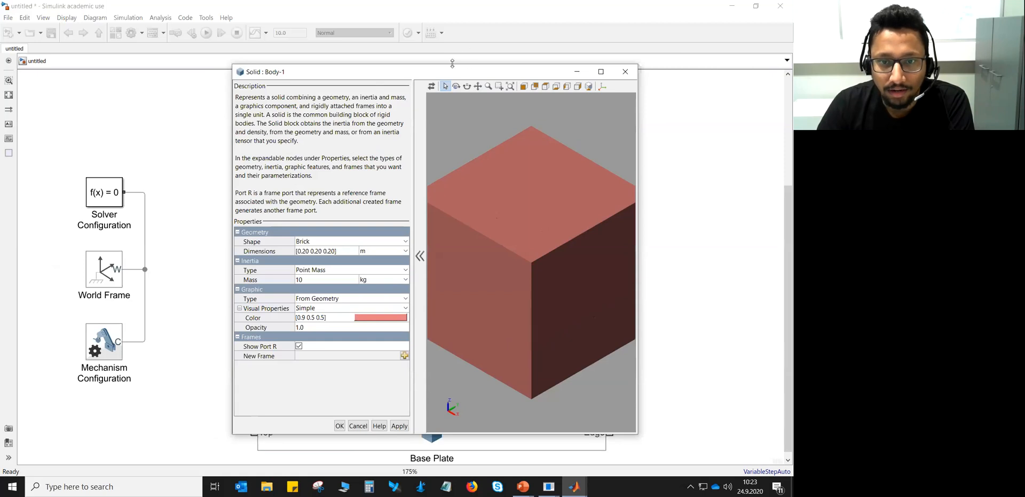
drag(451, 72, 387, 54)
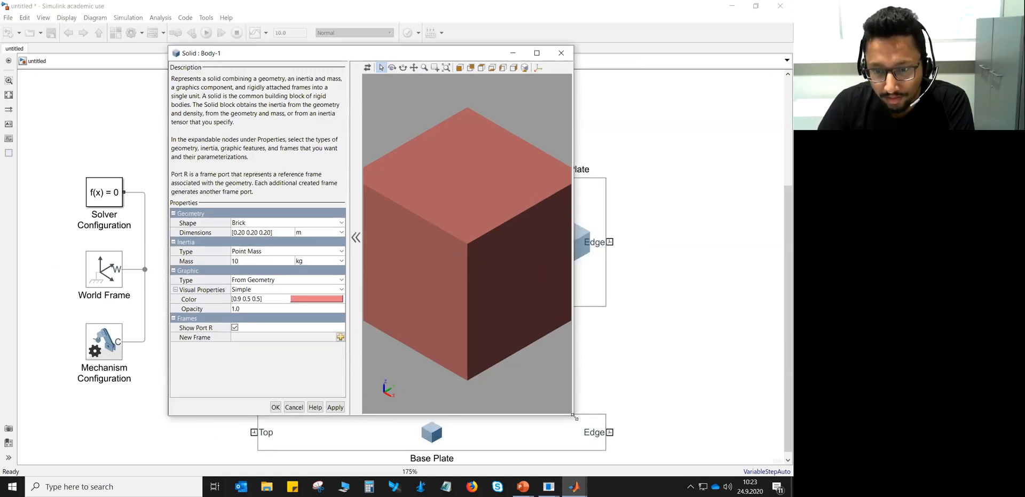
drag(575, 415, 658, 415)
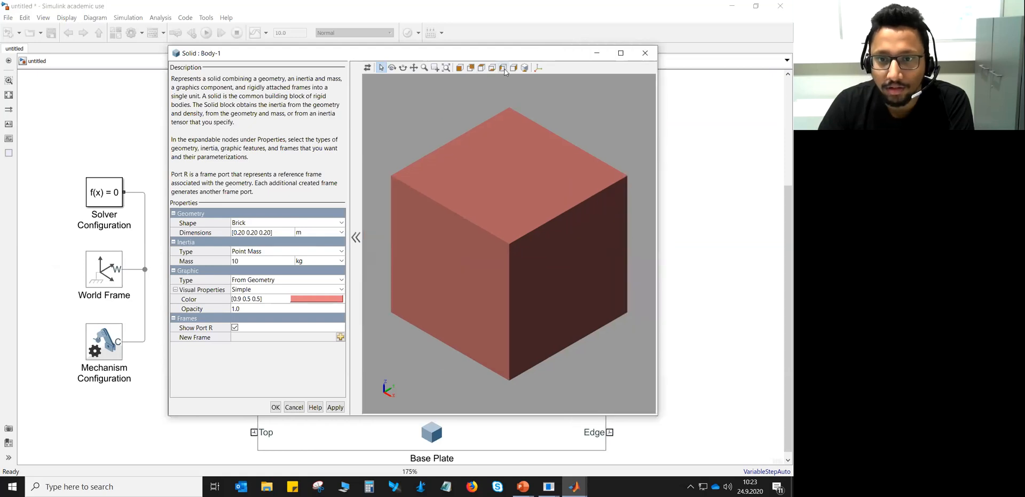
click(525, 68)
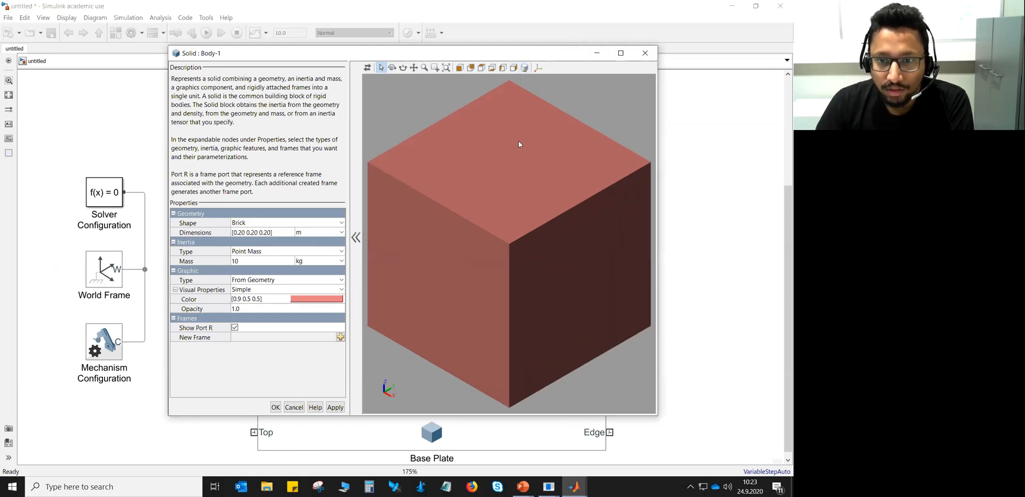
scroll(517, 146, down, 1)
click(539, 67)
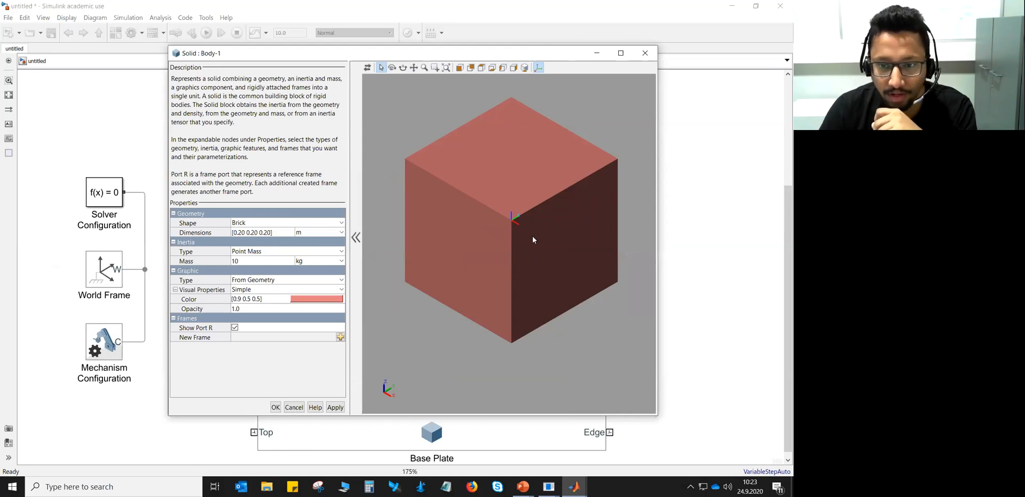
drag(489, 261, 531, 148)
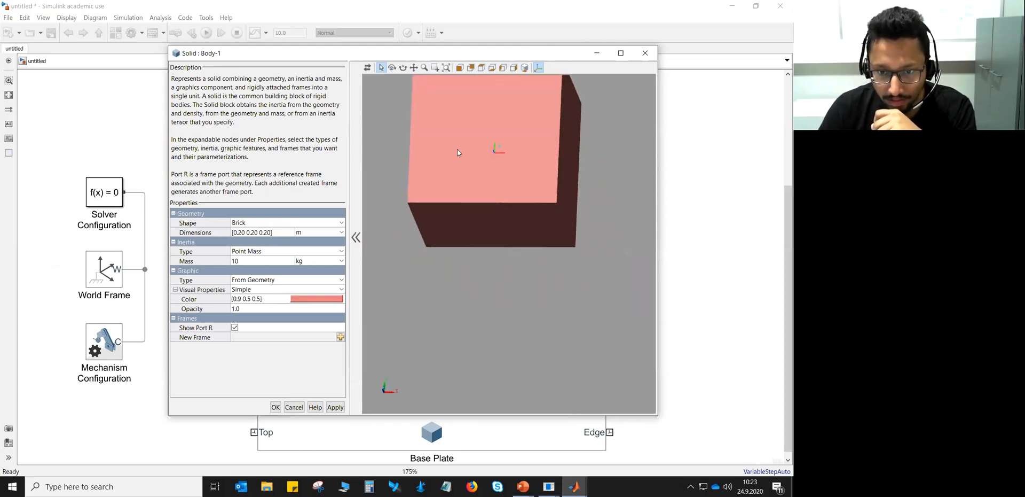
Examine Body-1's cube from several sides in the preview, checking its faces relative to the reference frame
drag(457, 149, 460, 178)
click(414, 67)
drag(505, 143, 508, 277)
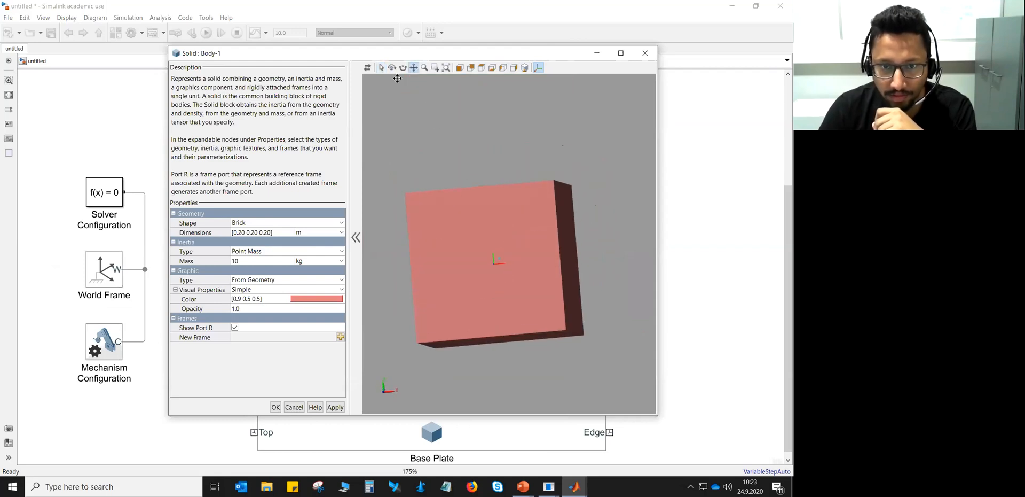
click(382, 68)
drag(501, 216, 558, 185)
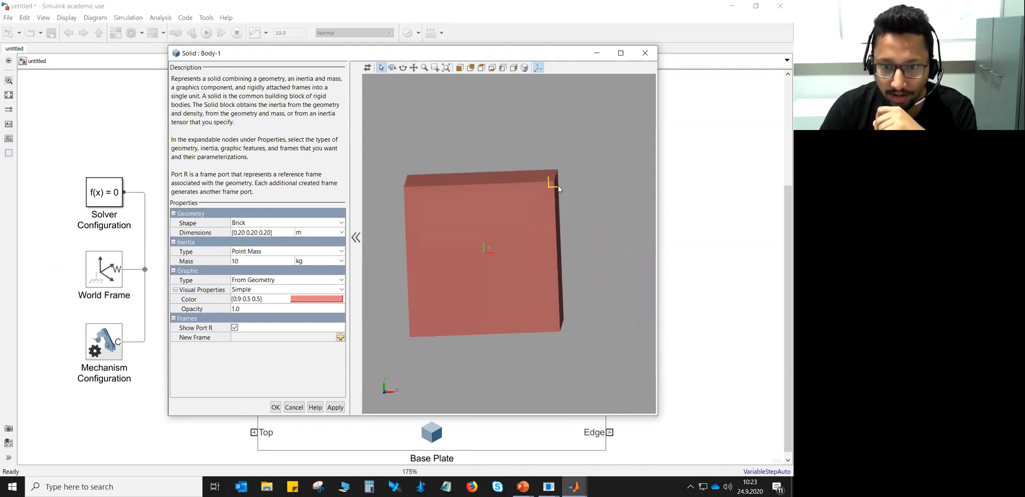
drag(477, 278, 472, 263)
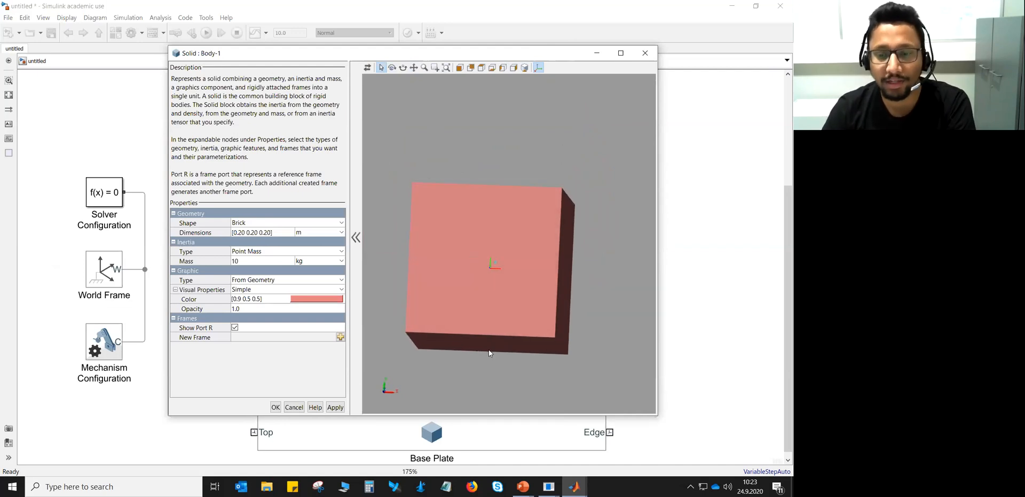
drag(547, 271, 545, 269)
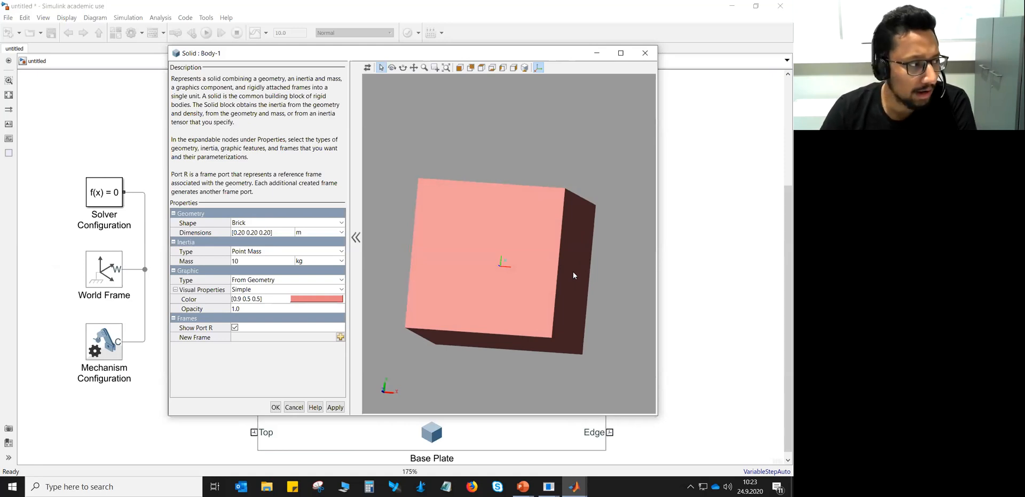
drag(405, 256, 427, 262)
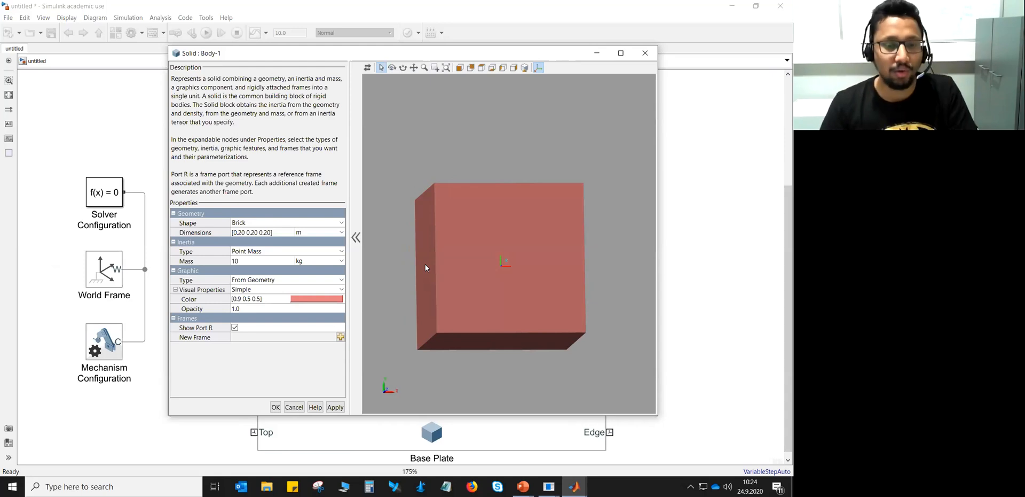
Add a frame named Bottom to Body-1 with its origin at the centroid of the cube's -y surface
click(340, 337)
double_click(213, 70)
text(Bottom)
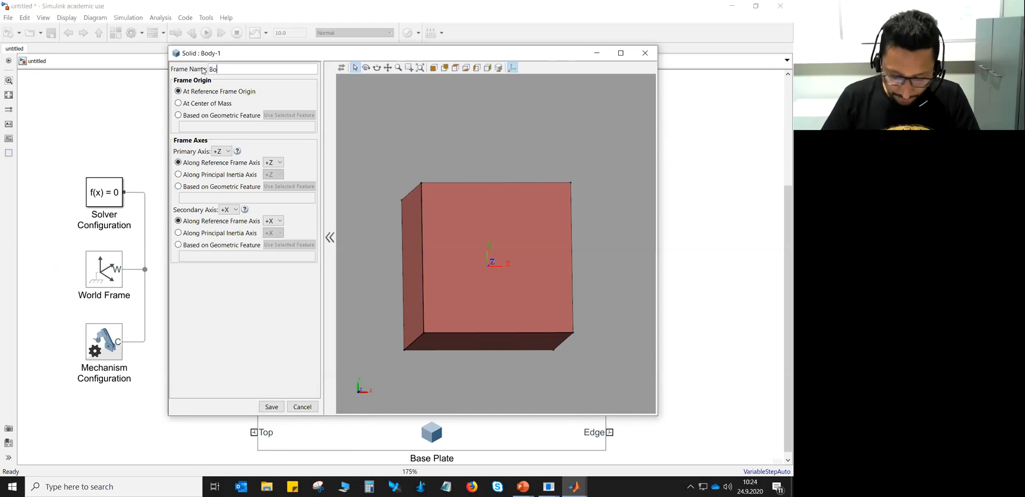
click(179, 116)
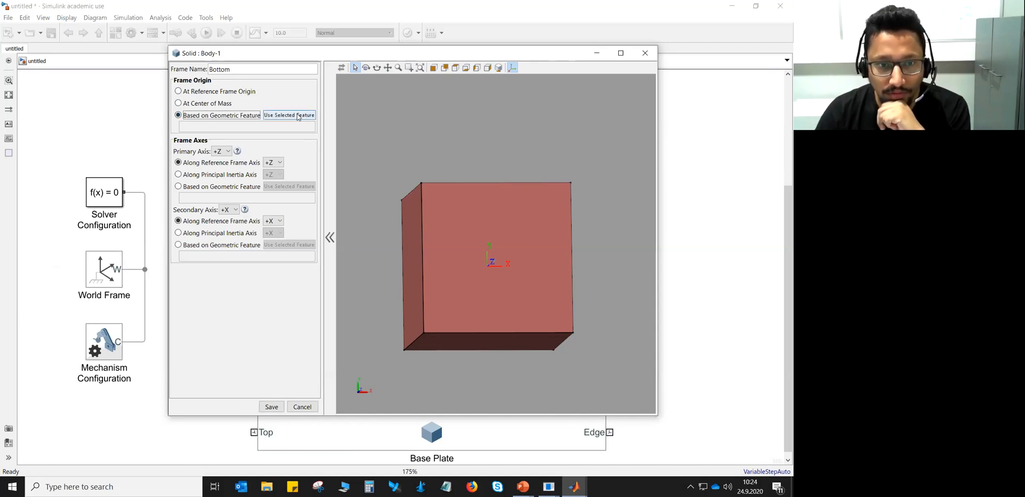
click(502, 337)
mouse_move(557, 347)
mouse_down()
mouse_move(588, 334)
mouse_move(567, 338)
mouse_up()
click(278, 116)
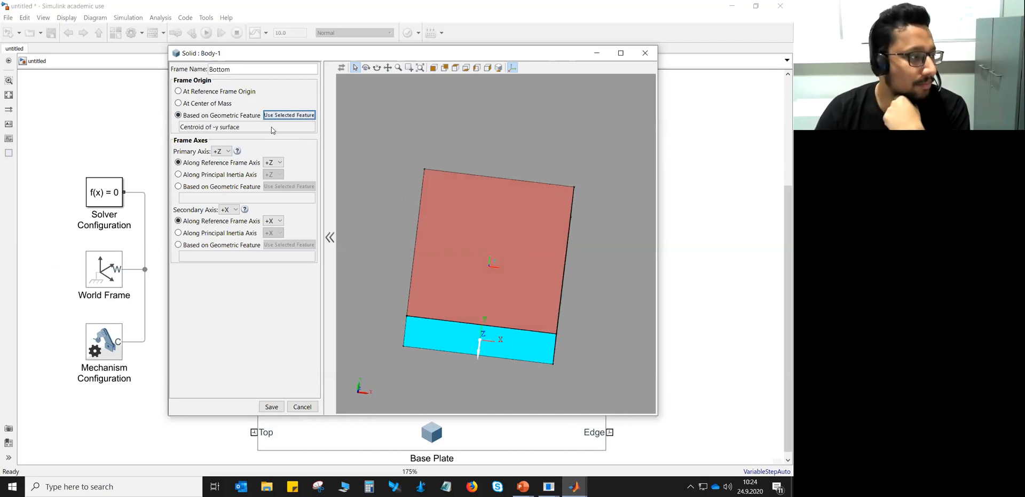
click(272, 408)
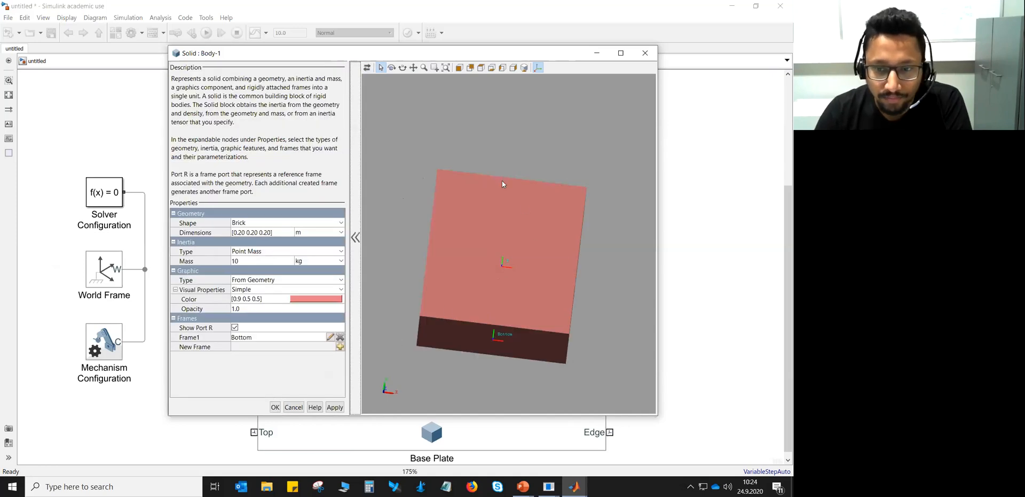
Add a frame named MidPoint_R to Body-1 with its origin at the centroid of the cube's +x surface
drag(502, 181, 458, 196)
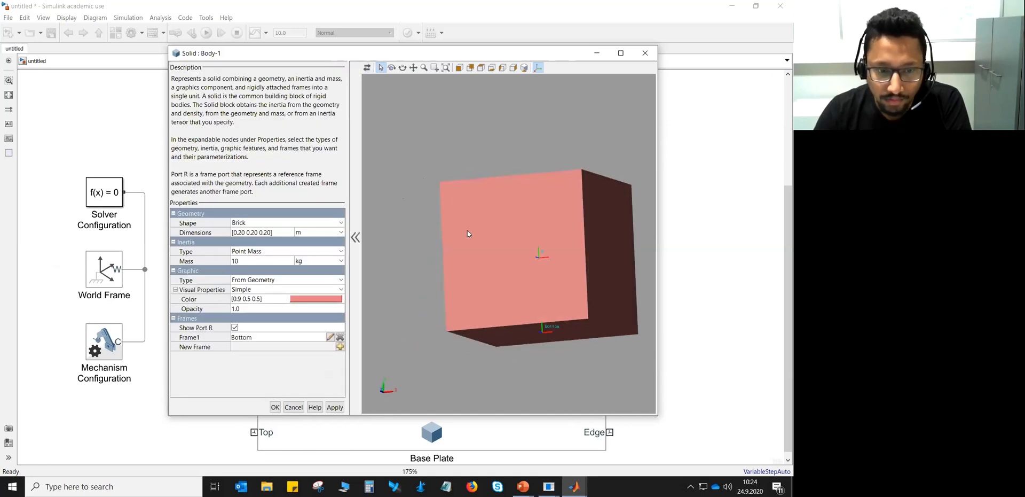
click(340, 346)
drag(224, 68, 181, 67)
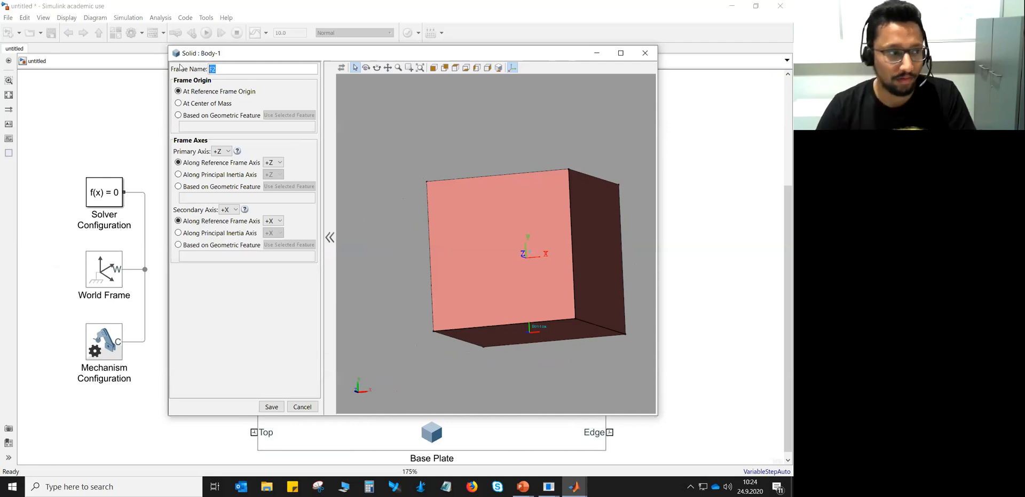
text(Mi)
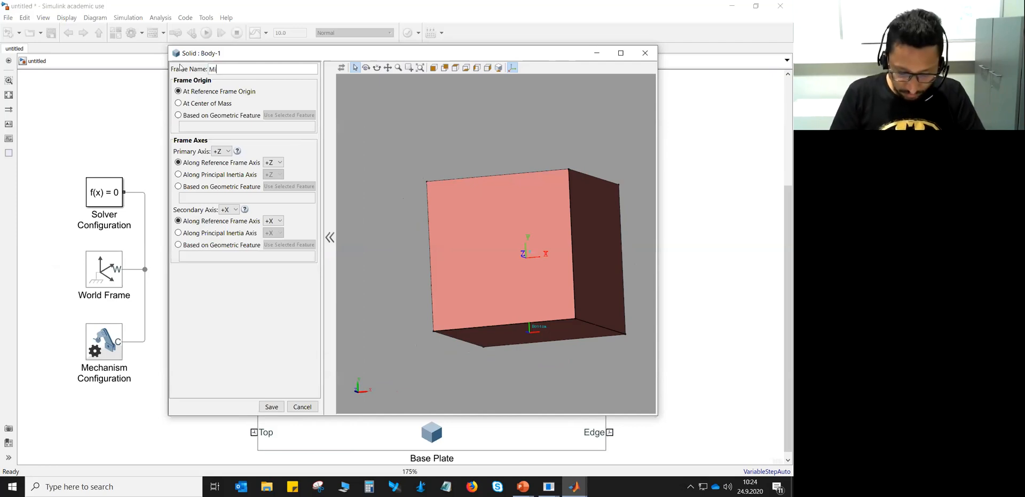
text(dPoi)
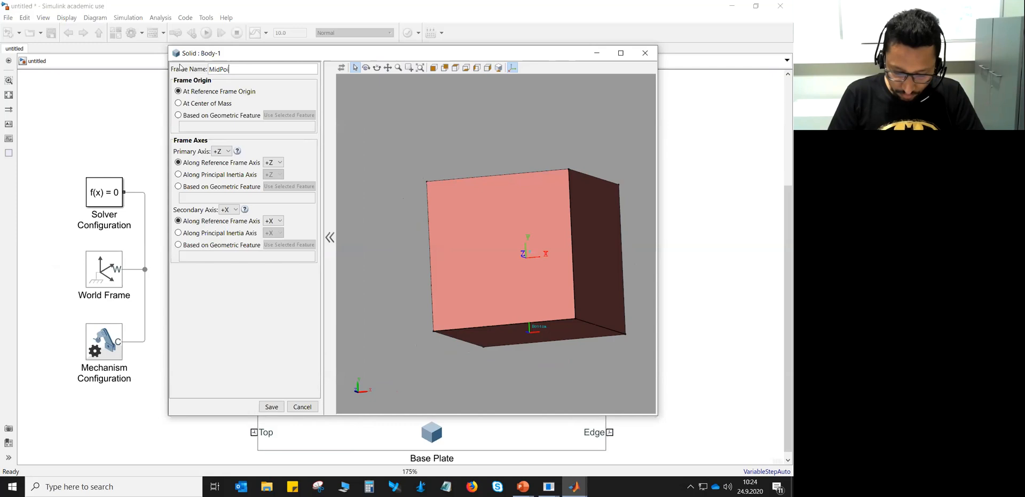
text(nt_R)
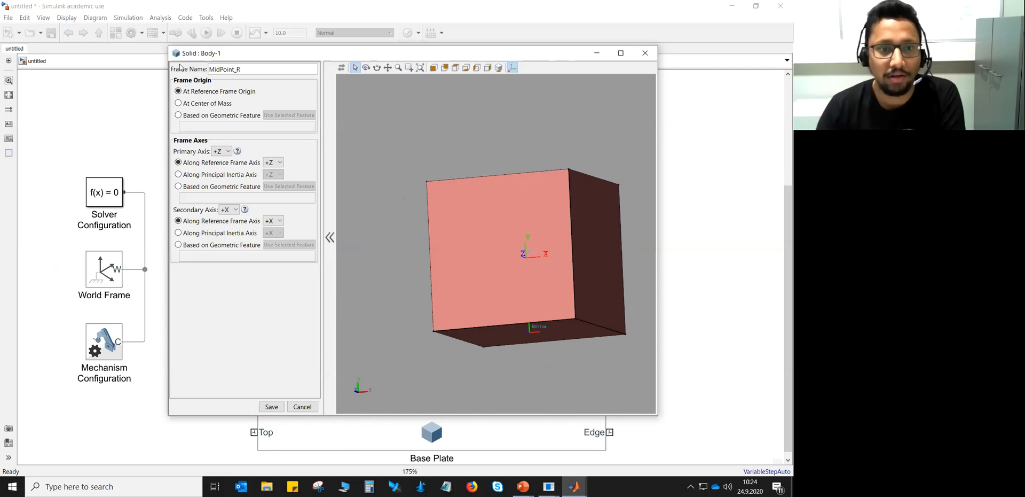
click(178, 115)
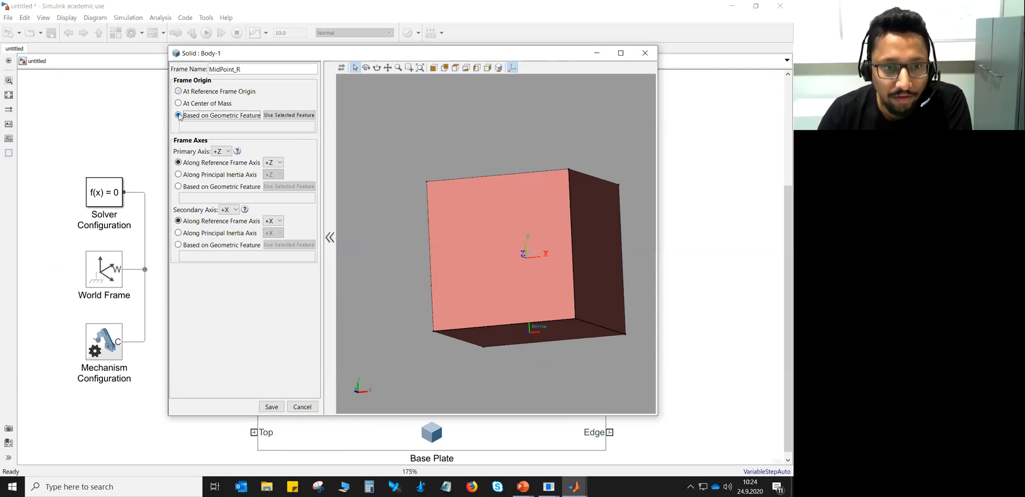
click(593, 254)
click(302, 115)
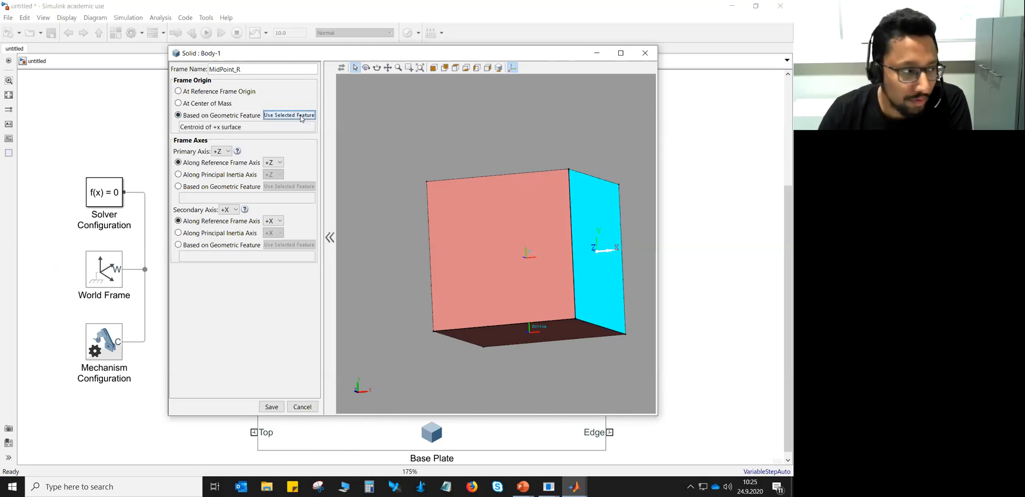
click(277, 406)
Add a frame named MidPoint_L to Body-1 with its origin at the centroid of the cube's -x surface
drag(455, 239, 525, 242)
click(340, 356)
drag(217, 71, 199, 73)
text(Mid)
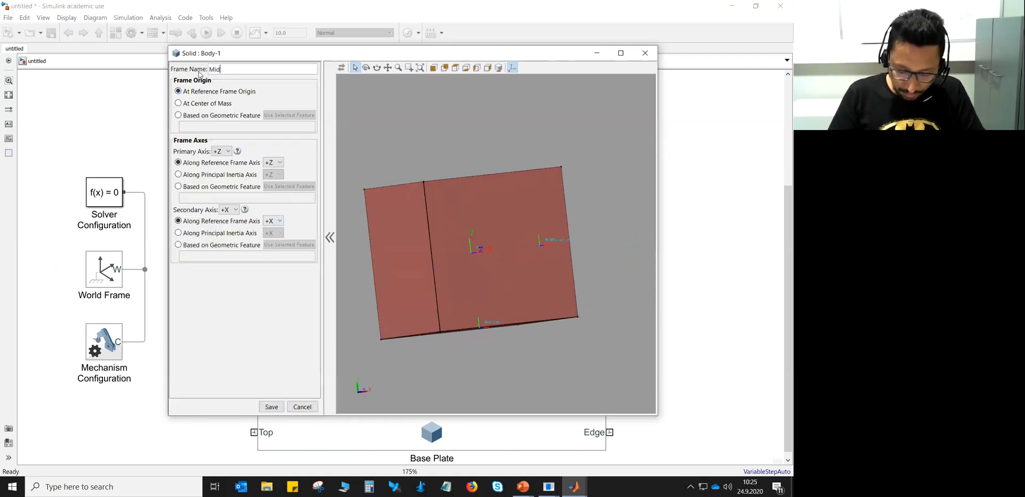
text(Point_L)
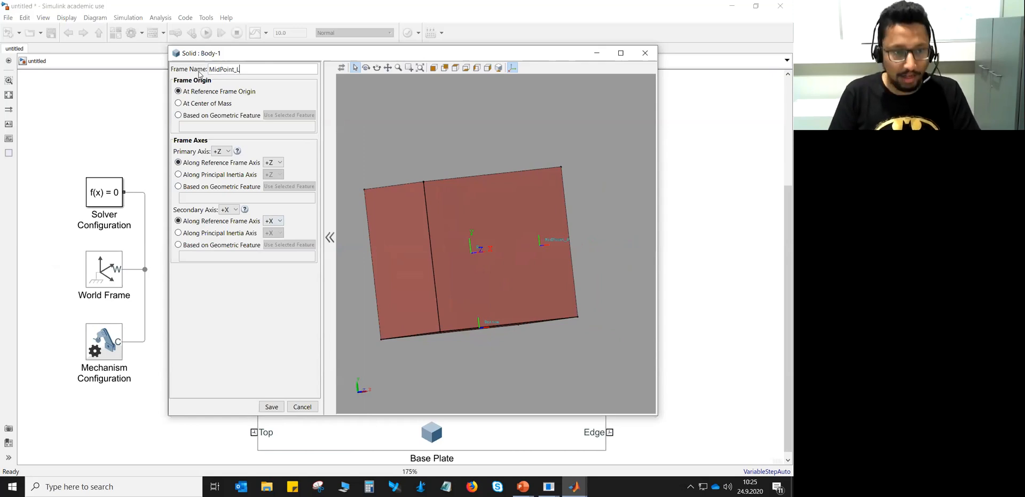
click(179, 115)
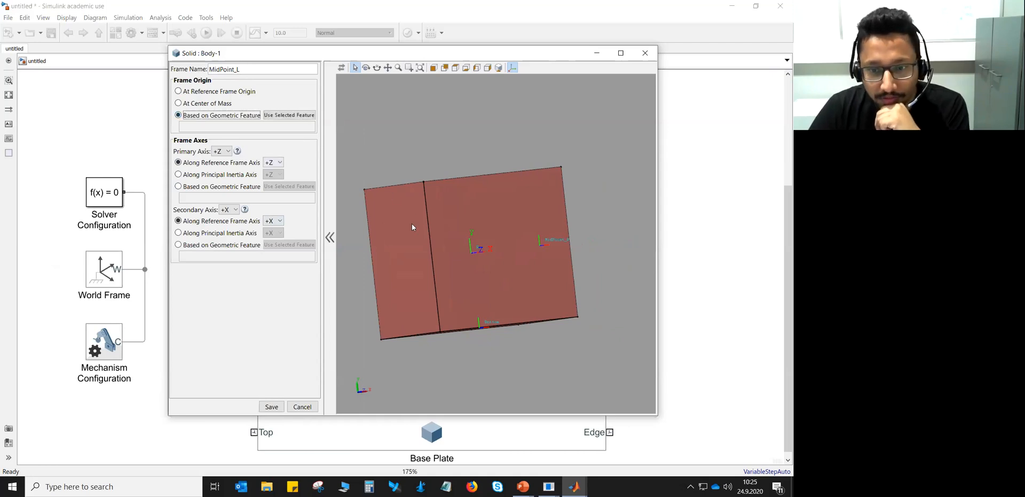
mouse_move(579, 145)
mouse_down()
mouse_move(562, 178)
mouse_move(517, 185)
mouse_move(538, 187)
mouse_move(565, 162)
mouse_up()
click(388, 252)
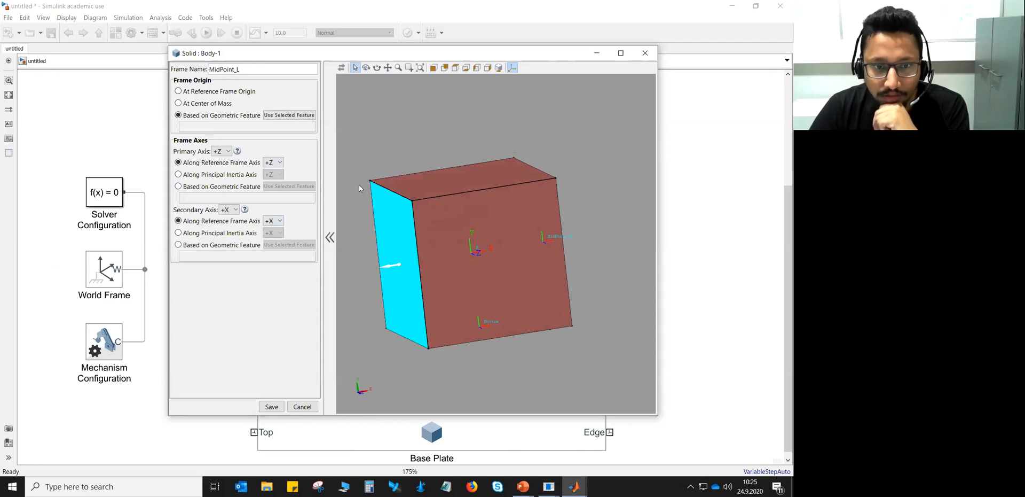
click(289, 116)
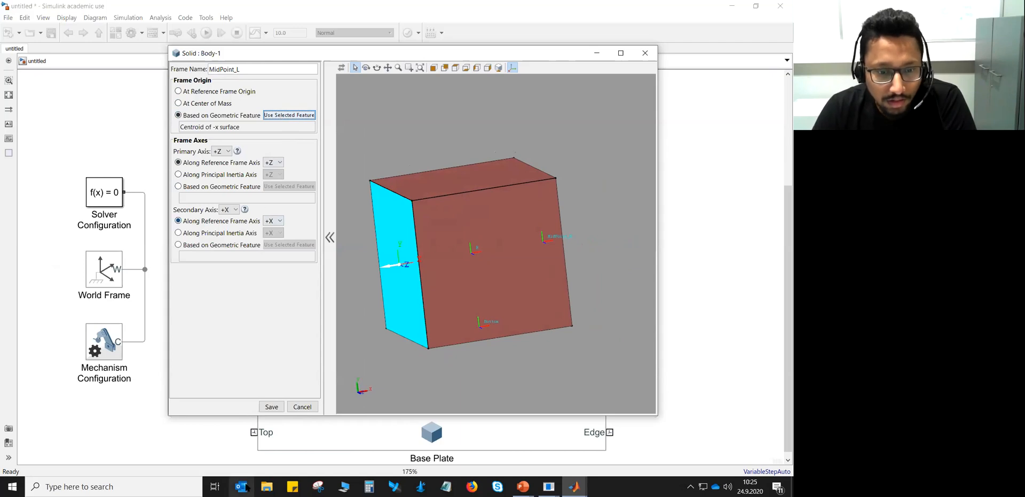
click(272, 407)
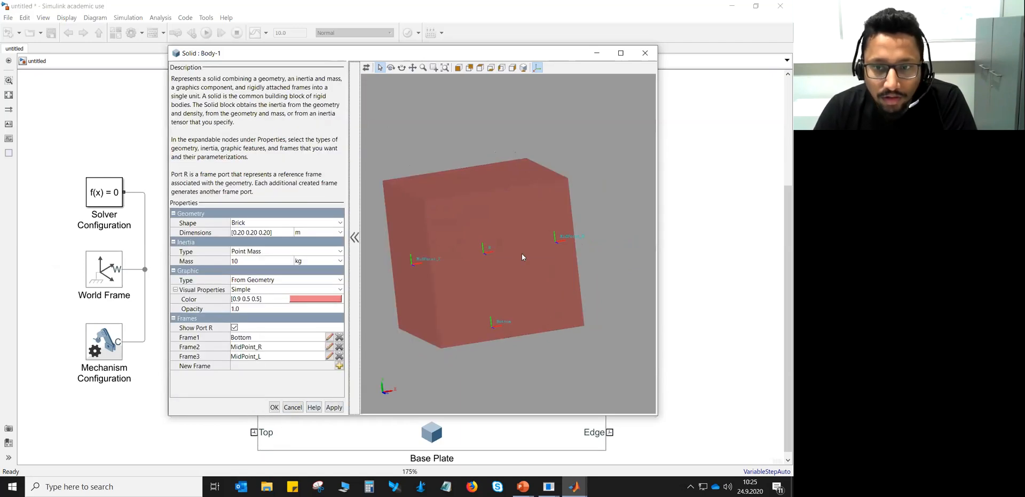
Check Body-1's frames in the preview, set it to isometric view, and accept the block's settings
drag(616, 348, 587, 360)
drag(528, 287, 472, 296)
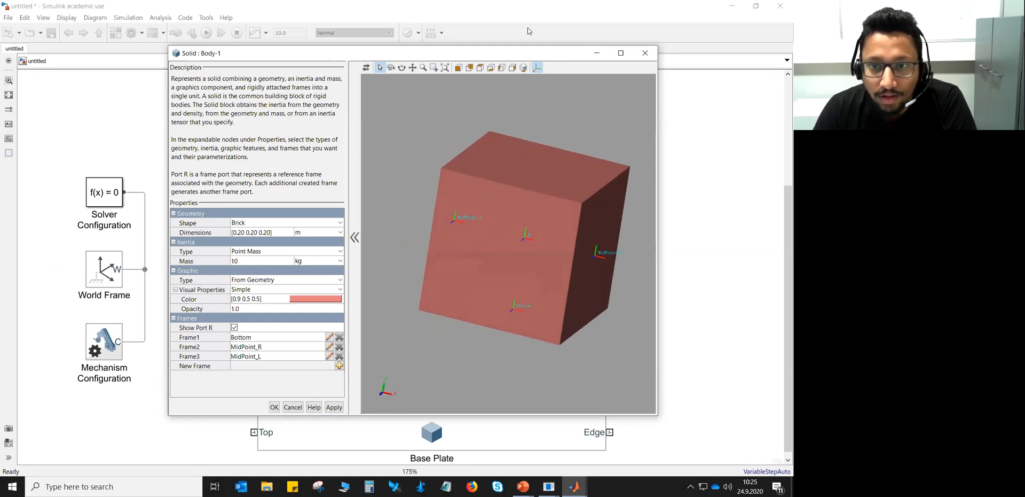
click(523, 68)
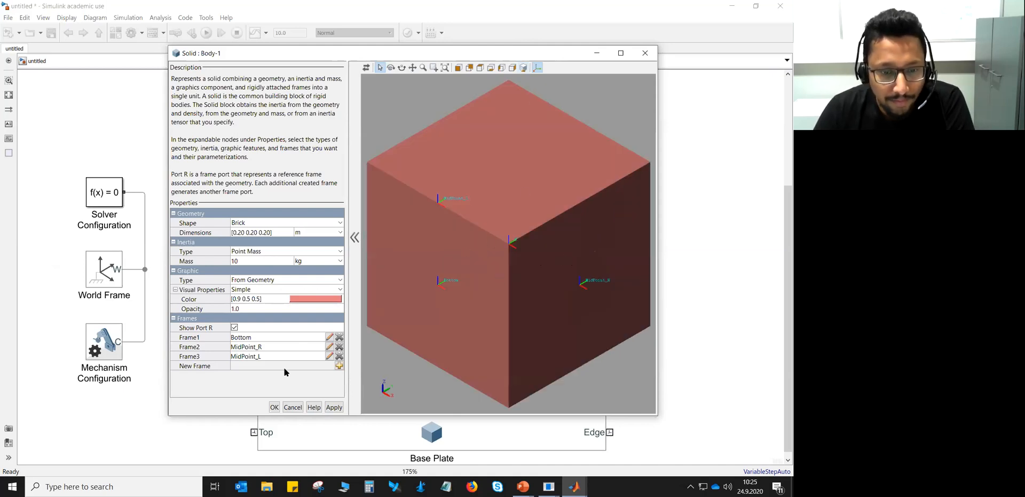
click(275, 408)
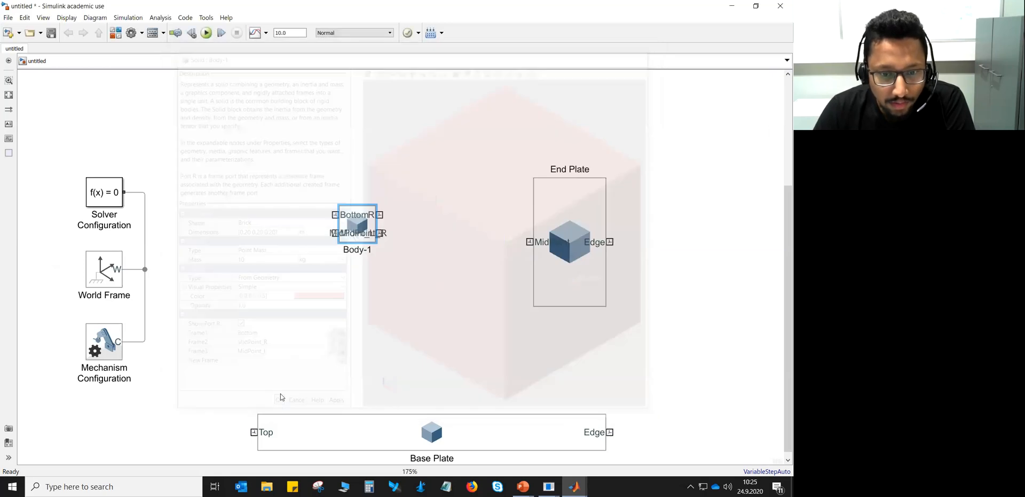
Enlarge the Body-1 block so its port labels have room, and shorten the End Plate block from its upper edge
drag(374, 238, 435, 292)
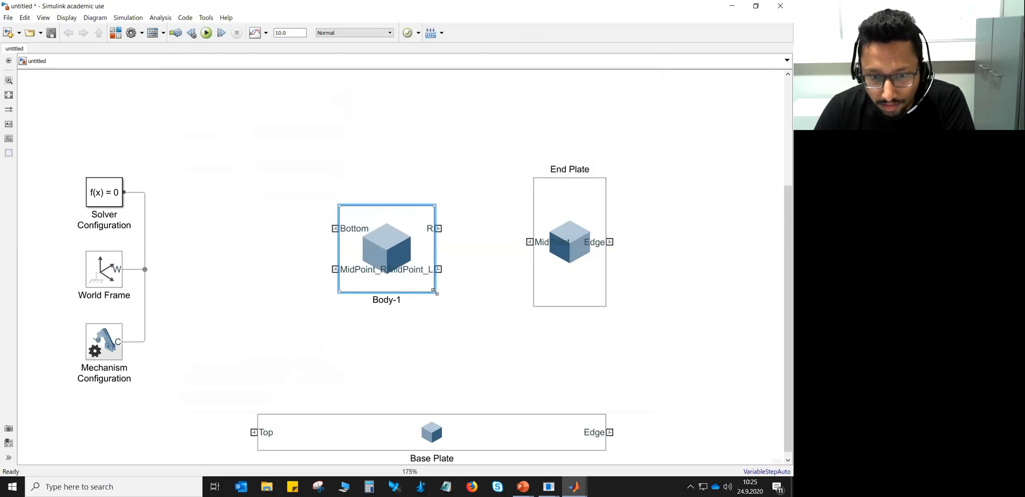
drag(339, 205, 335, 197)
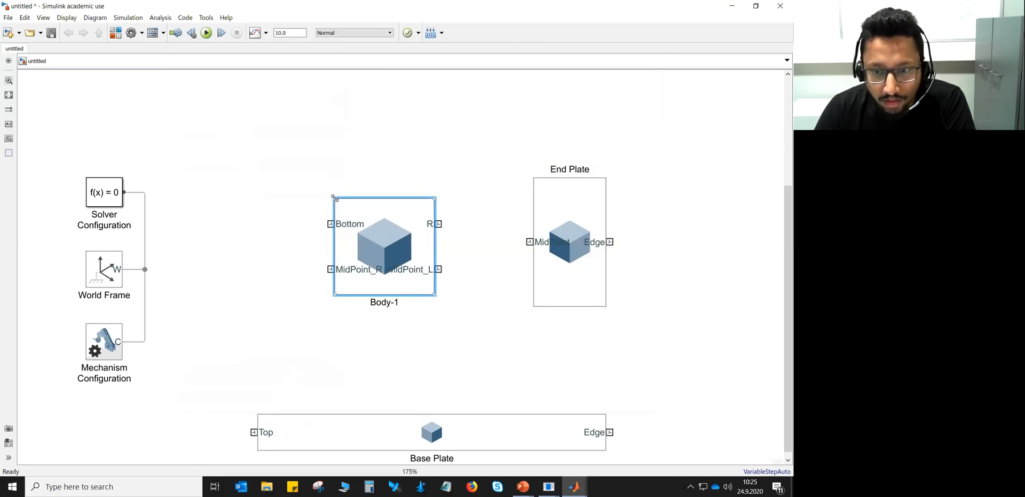
click(598, 215)
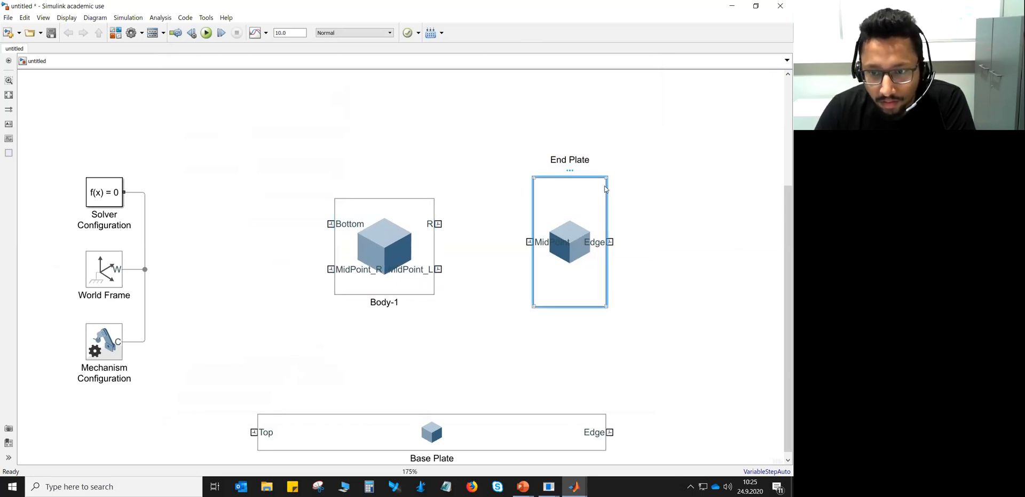
drag(607, 177, 605, 210)
Align the Body-1 block level with End Plate and rotate it 180 degrees so MidPoint_R faces End Plate
drag(412, 259, 393, 259)
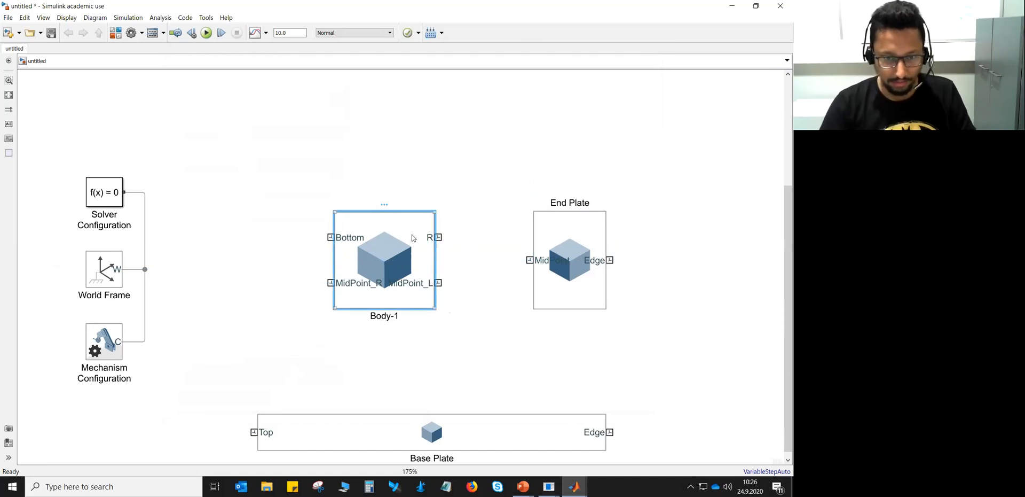
key(ctrl+r)
key(ctrl+r)
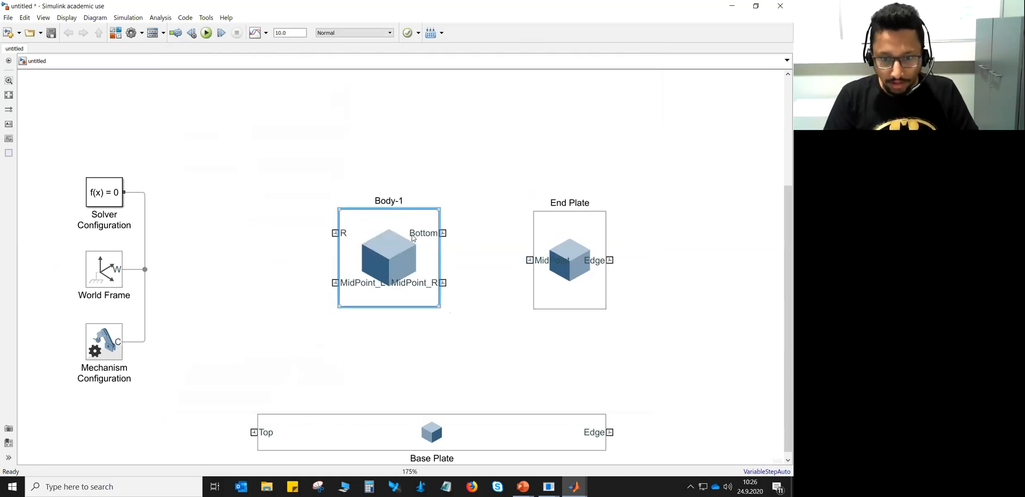
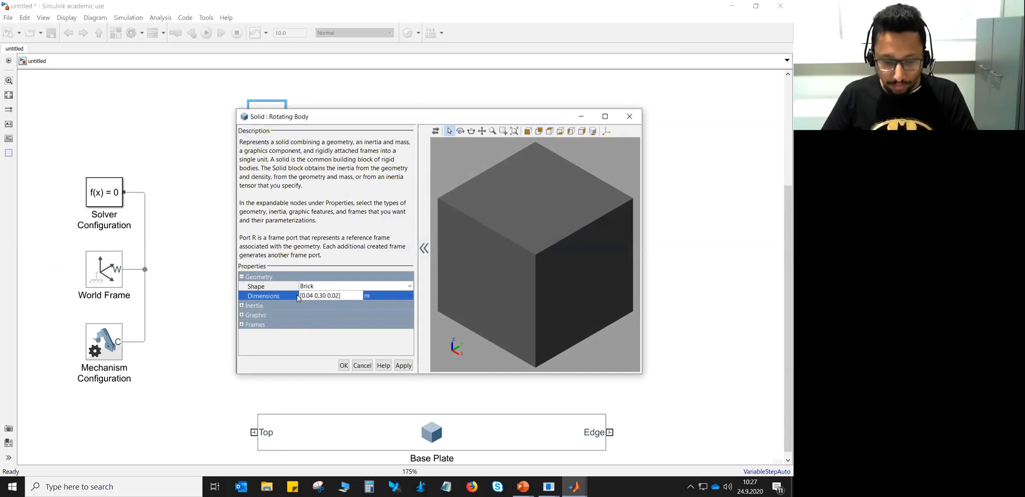
Apply brick dimensions of [0.04 0.30 0.02] m to Rotating Body and refresh the preview in isometric view
key(Return)
key(F5)
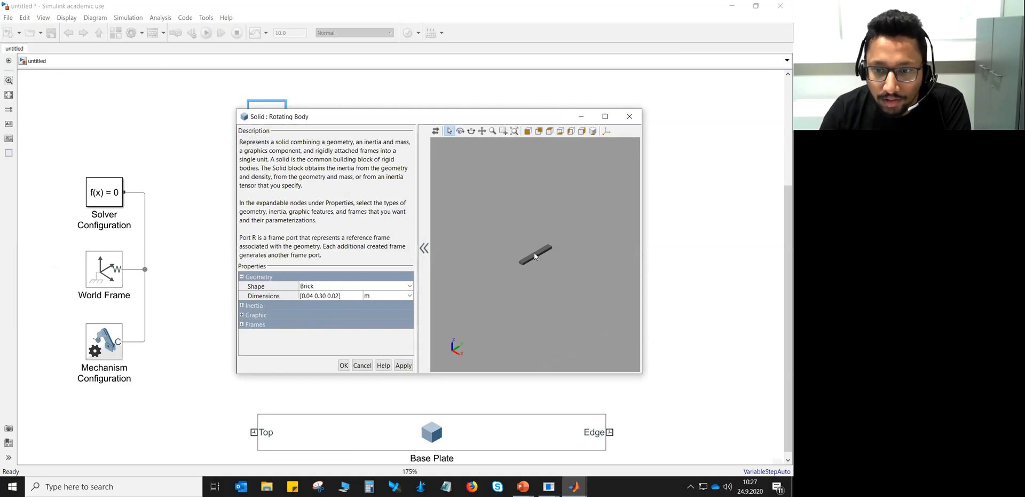
click(593, 131)
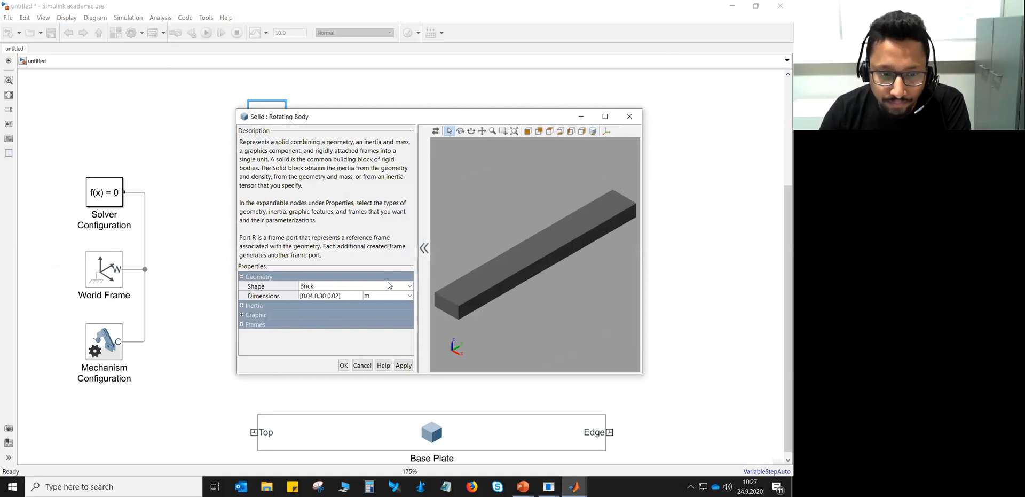
Set Rotating Body's inertia type to Point Mass with a mass of 0.5 kg and refresh the preview
click(242, 305)
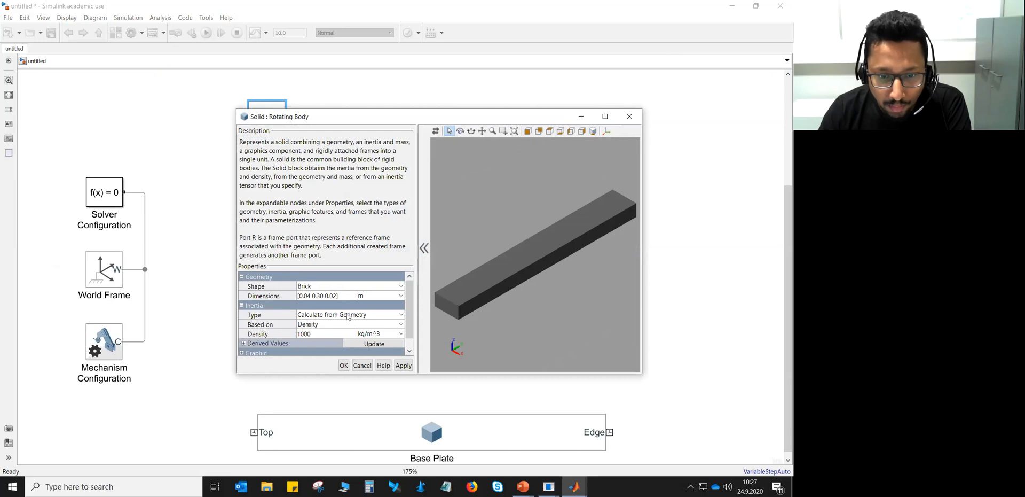
click(347, 315)
click(337, 334)
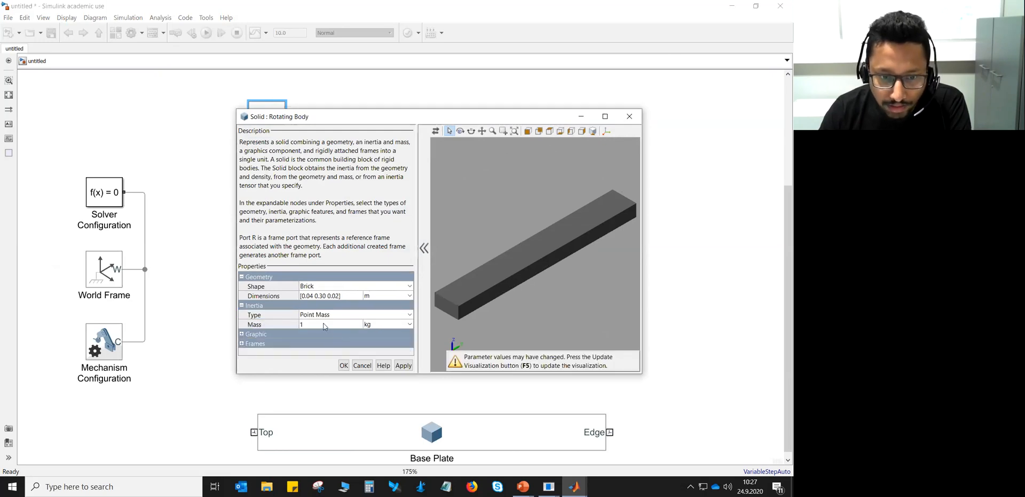
click(323, 323)
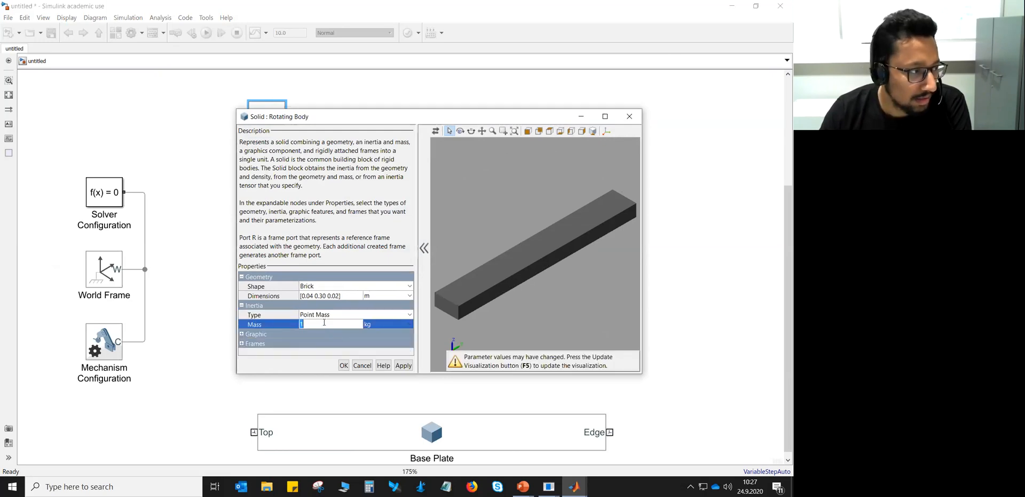
text(0.5)
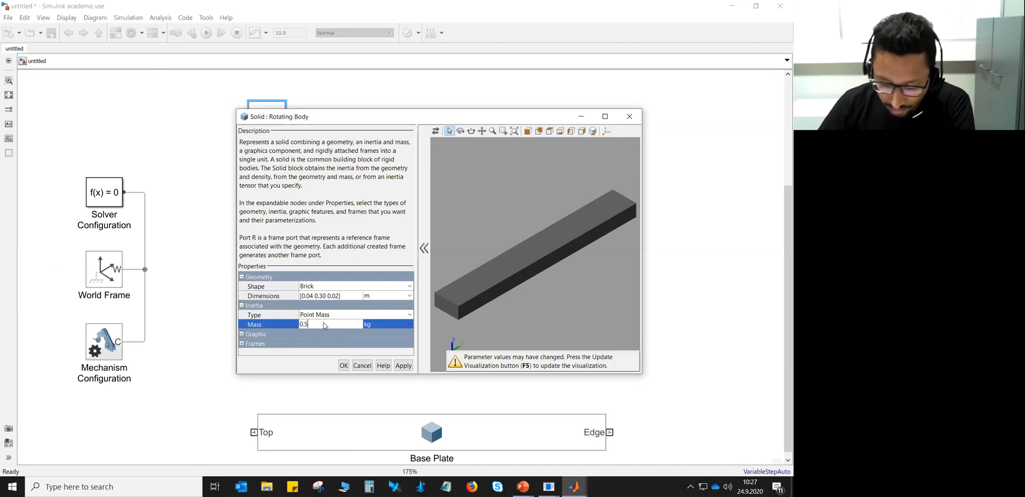
key(Return)
key(F5)
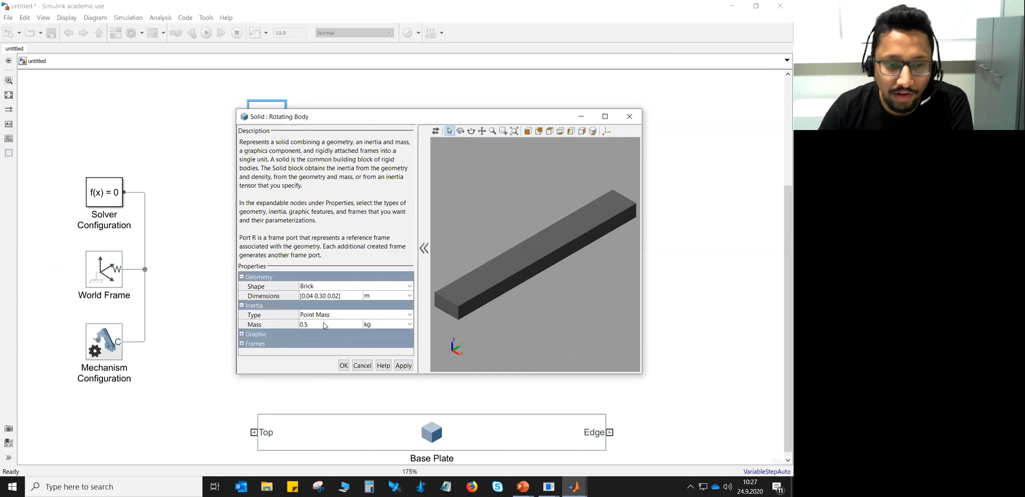
Enlarge the Rotating Body dialog, set the body's color to [0.5 0.9 0.5], and refresh the preview in isometric view
drag(400, 120, 404, 62)
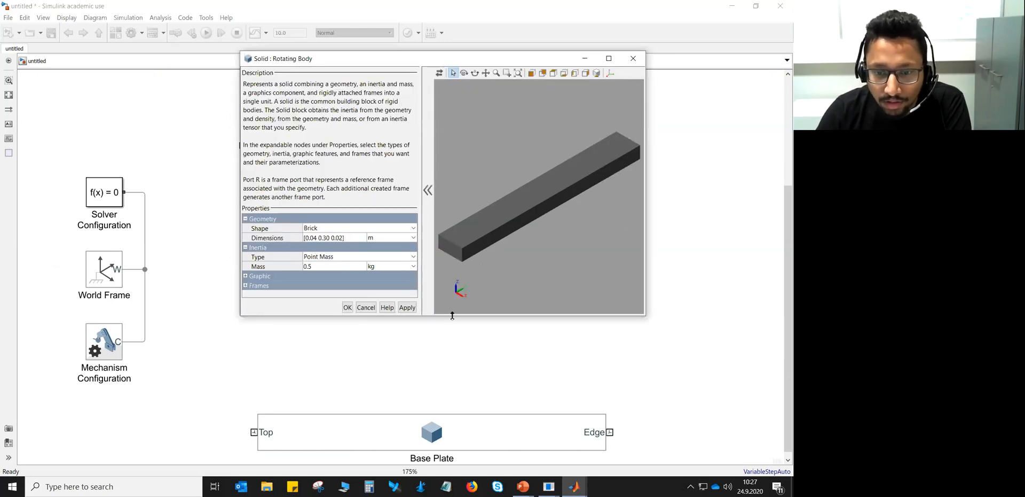
drag(452, 316, 451, 400)
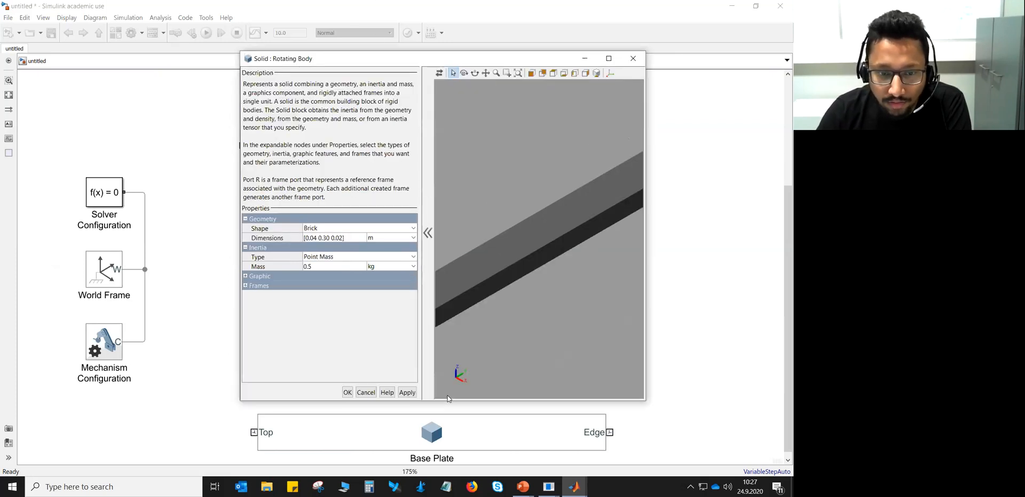
click(246, 277)
click(248, 295)
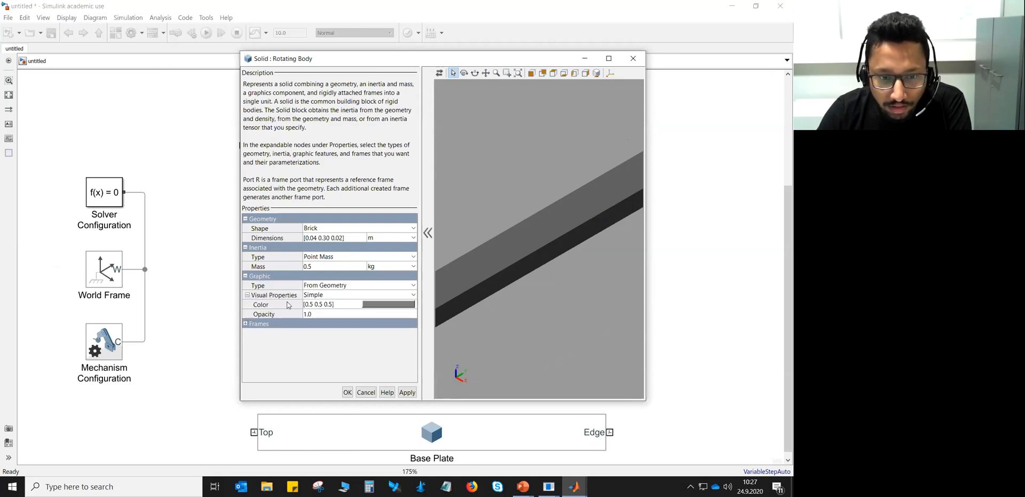
click(322, 304)
drag(323, 304, 320, 303)
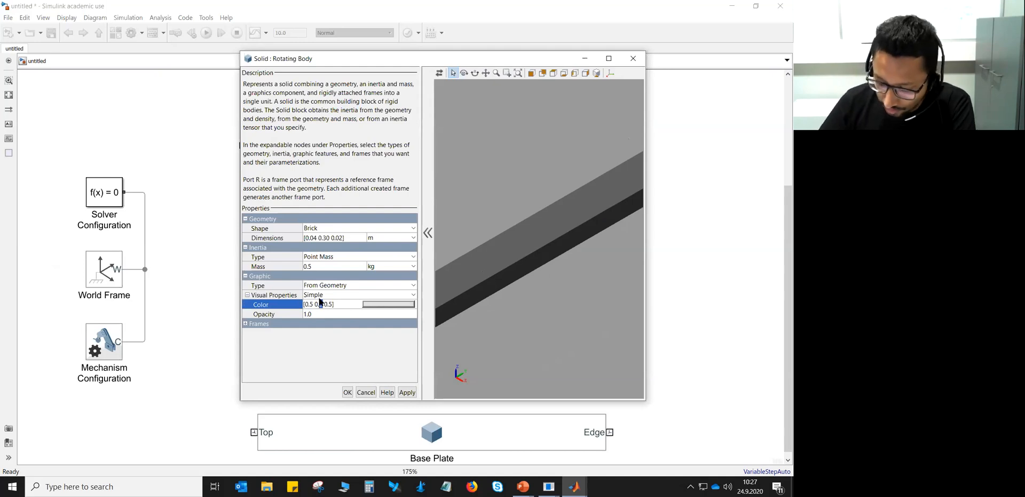
key(Return)
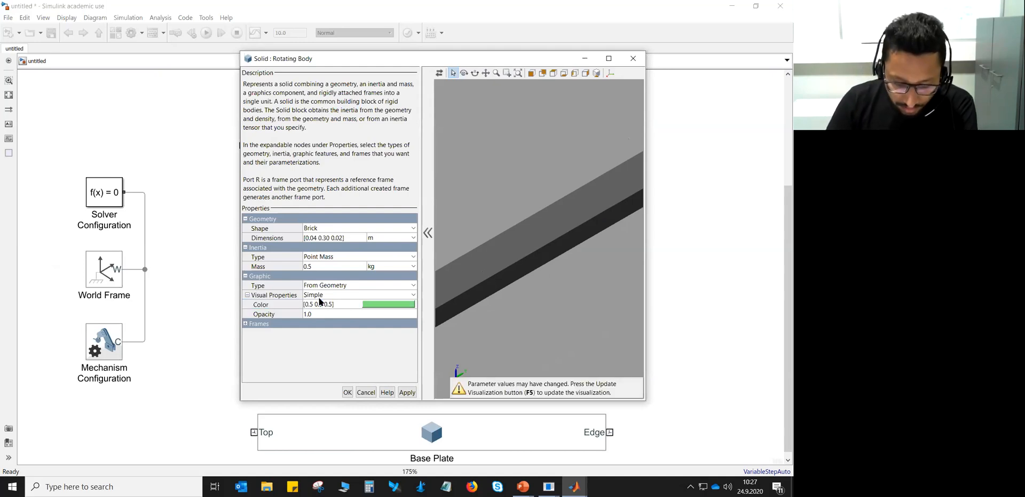
key(F5)
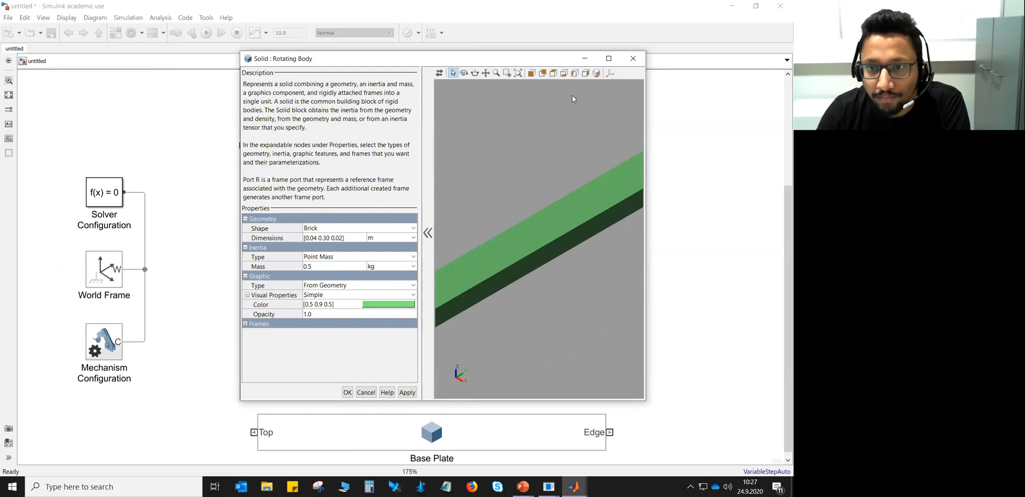
click(596, 73)
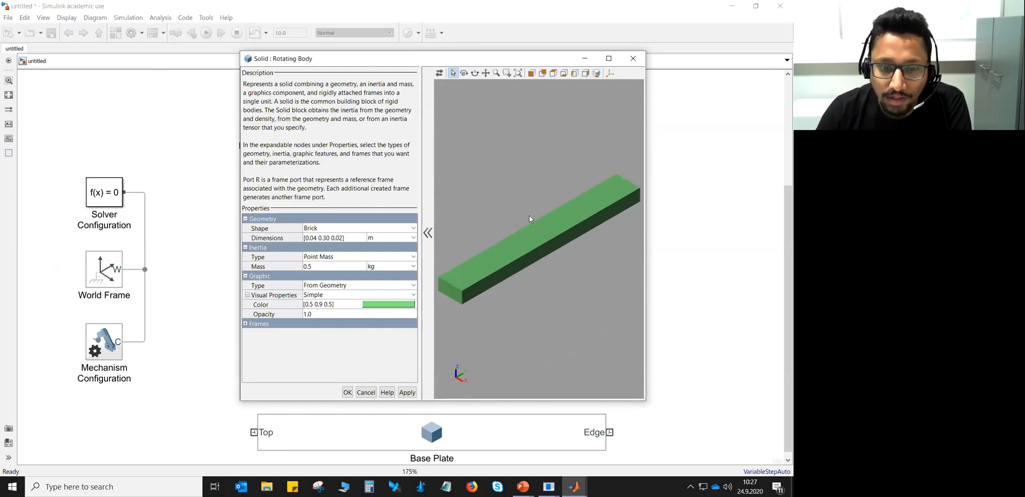
Display Rotating Body's frames in the preview and orient the brick upright with its +y end face visible
click(245, 323)
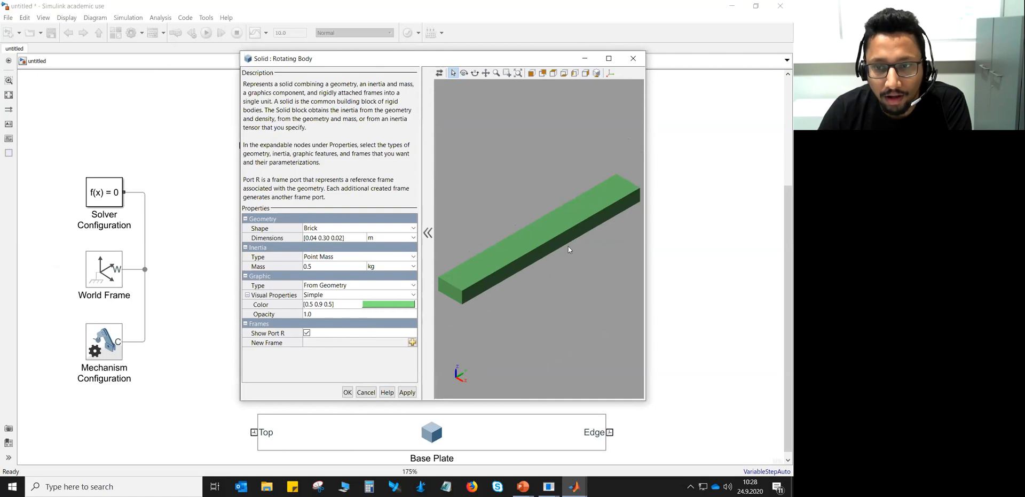
click(611, 74)
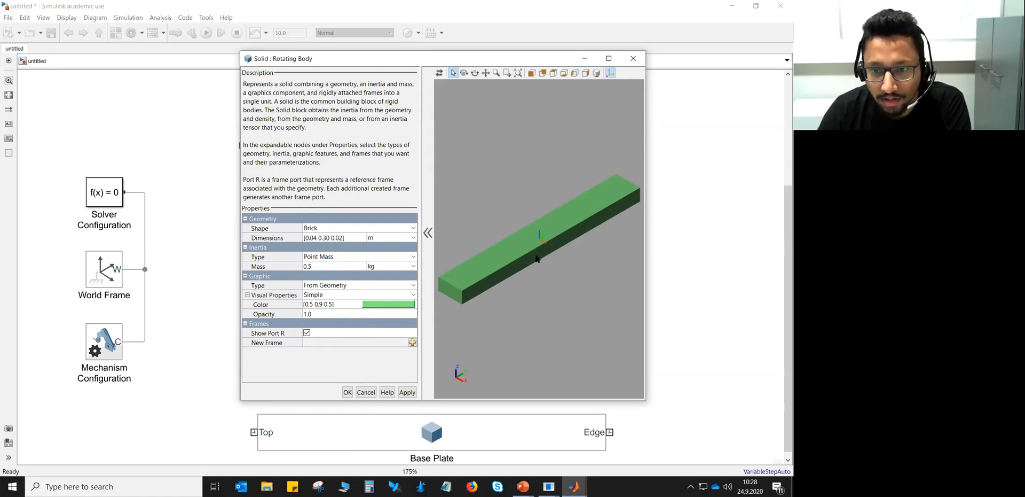
drag(476, 264, 524, 339)
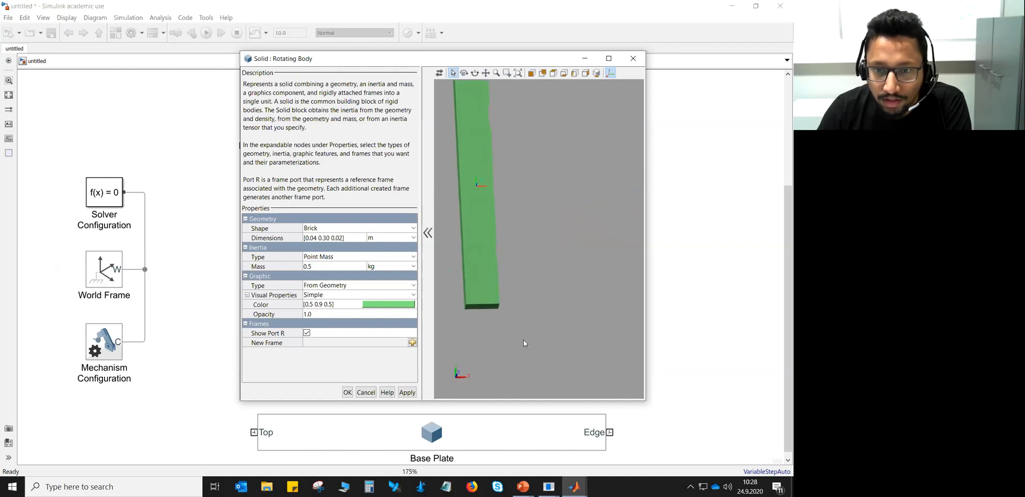
click(485, 73)
drag(489, 114, 530, 159)
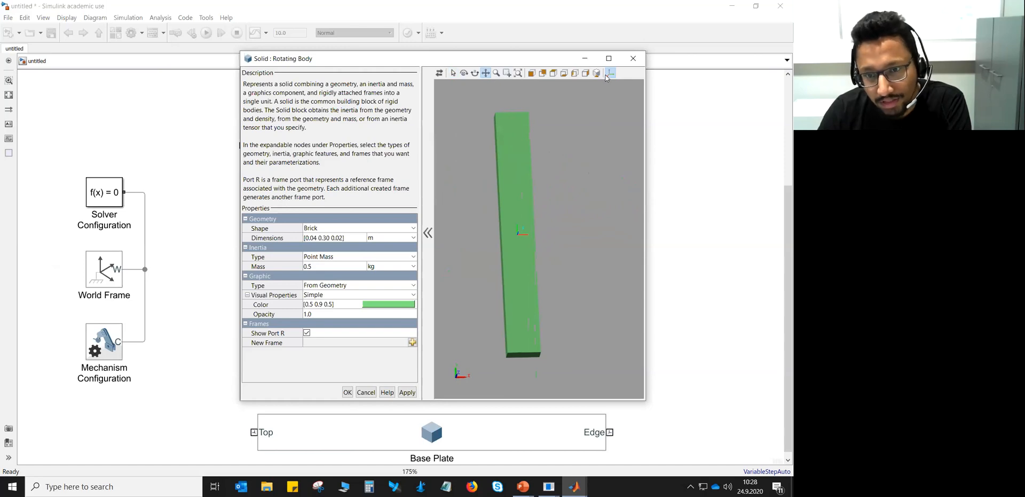
click(453, 73)
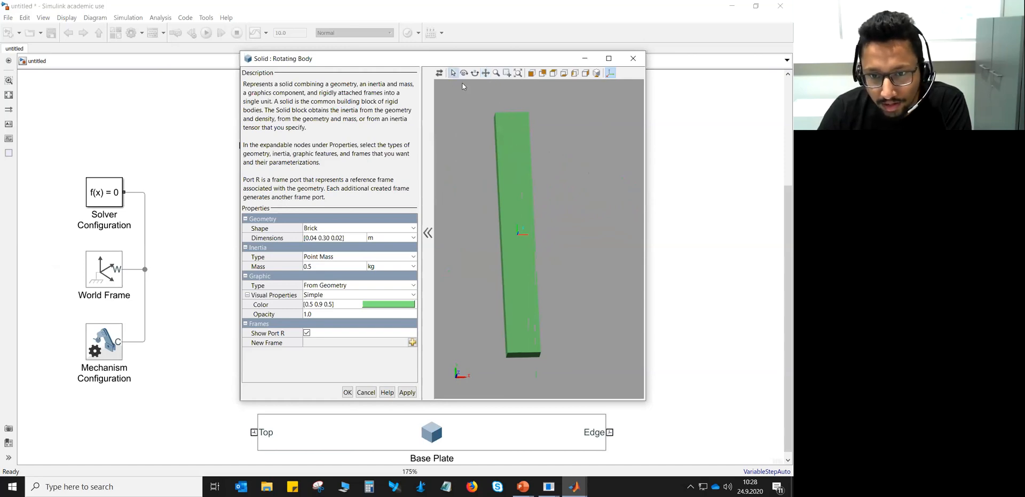
drag(516, 113, 506, 115)
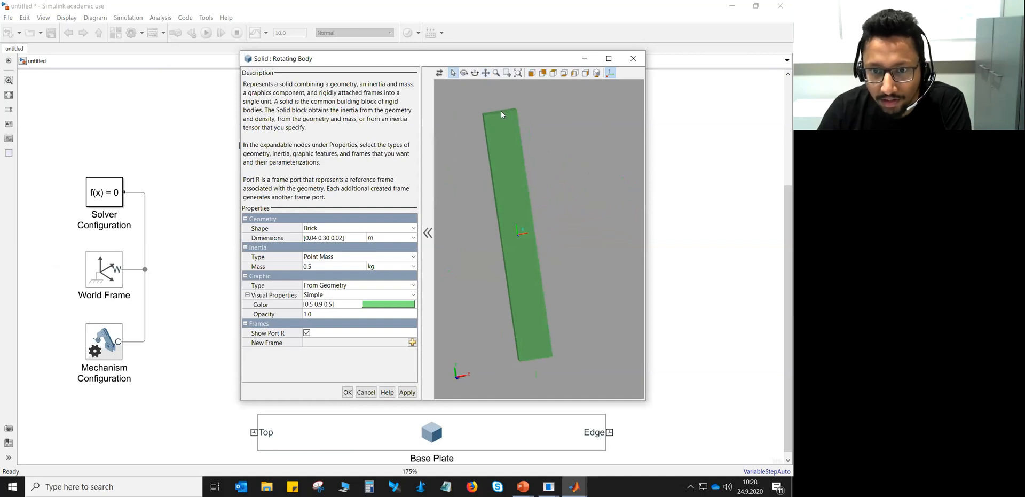
drag(526, 304, 522, 261)
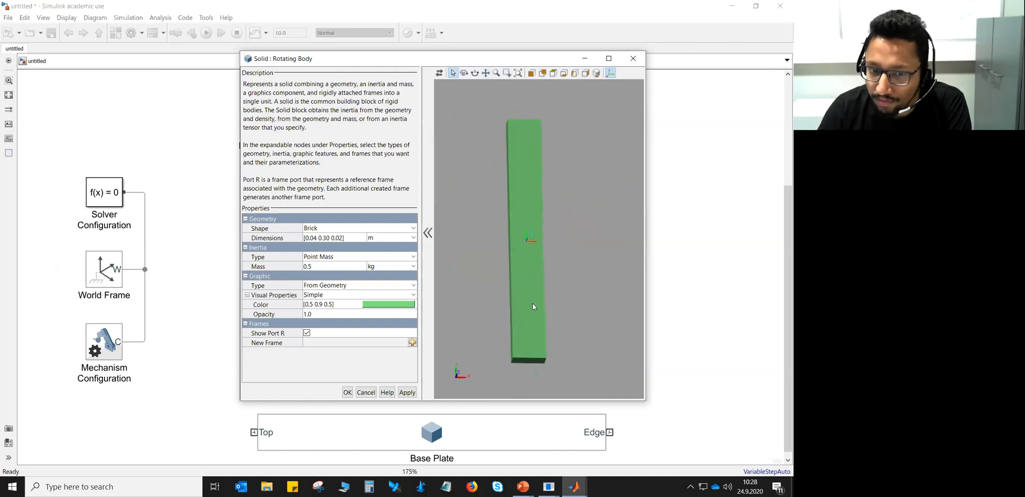
drag(526, 146, 518, 216)
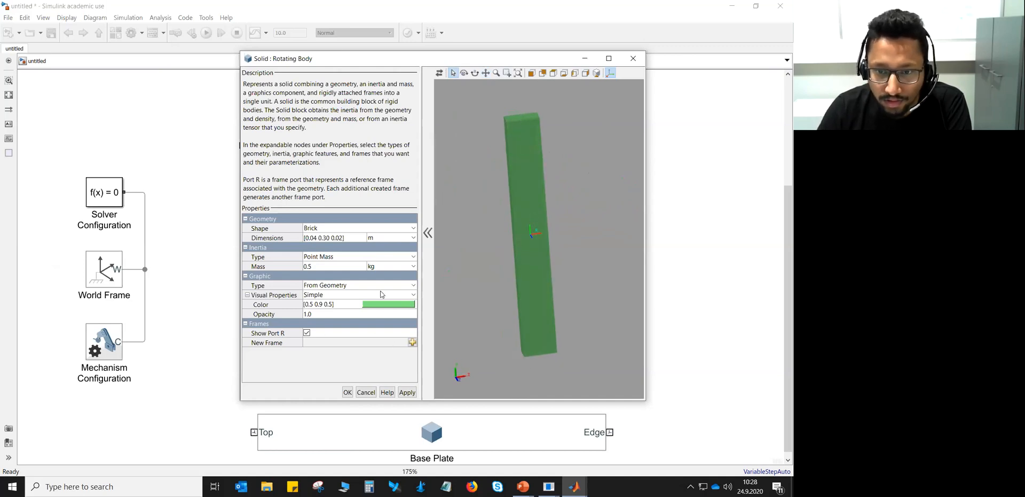
Add a frame named Top at the centroid of Rotating Body's +y surface and accept the block's settings
click(412, 342)
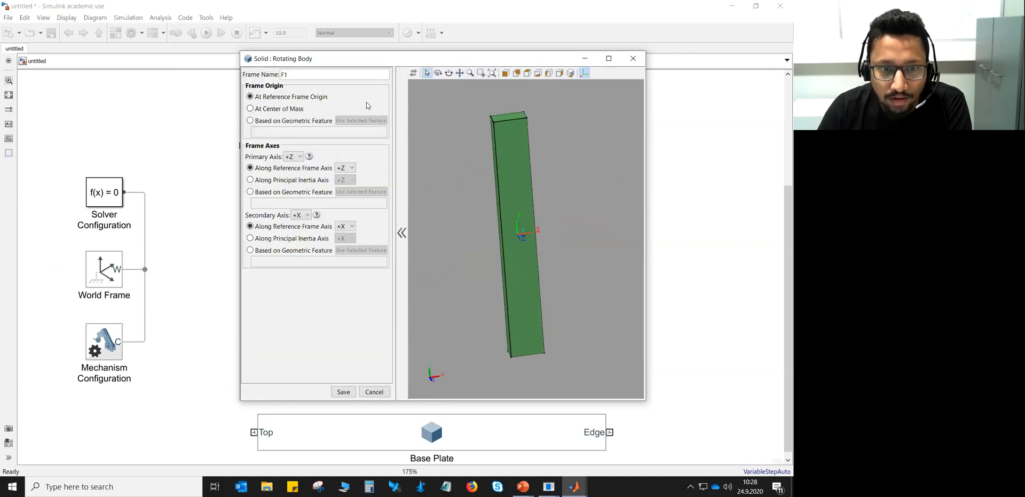
drag(289, 75, 254, 71)
text(Top)
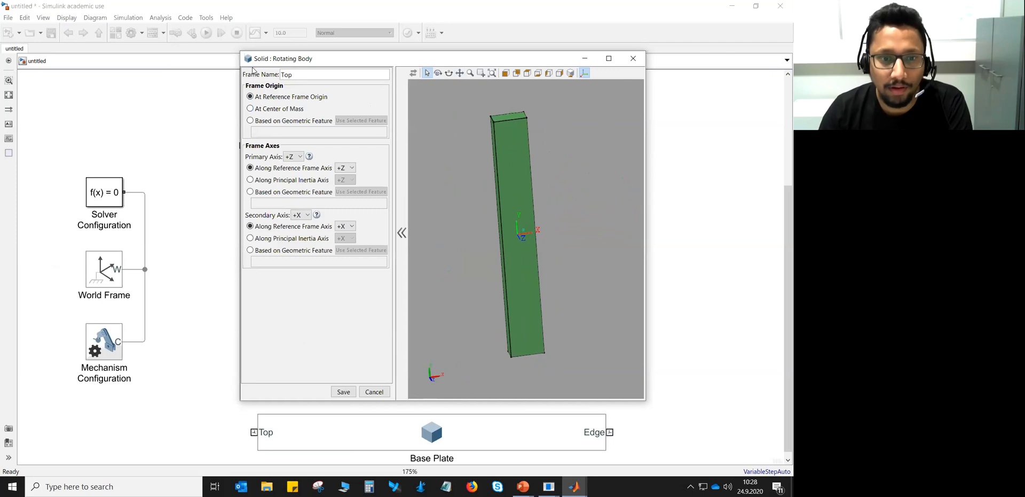
click(251, 121)
click(521, 116)
click(512, 120)
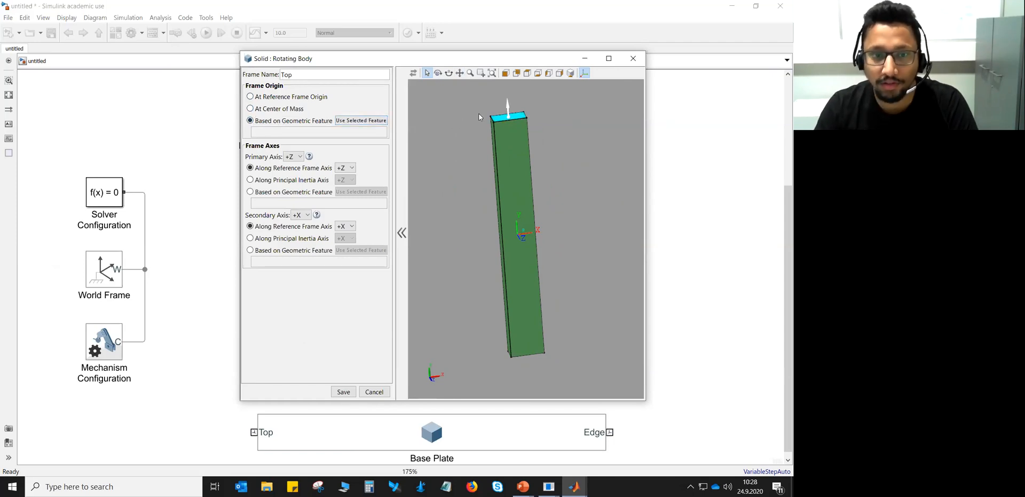
click(361, 121)
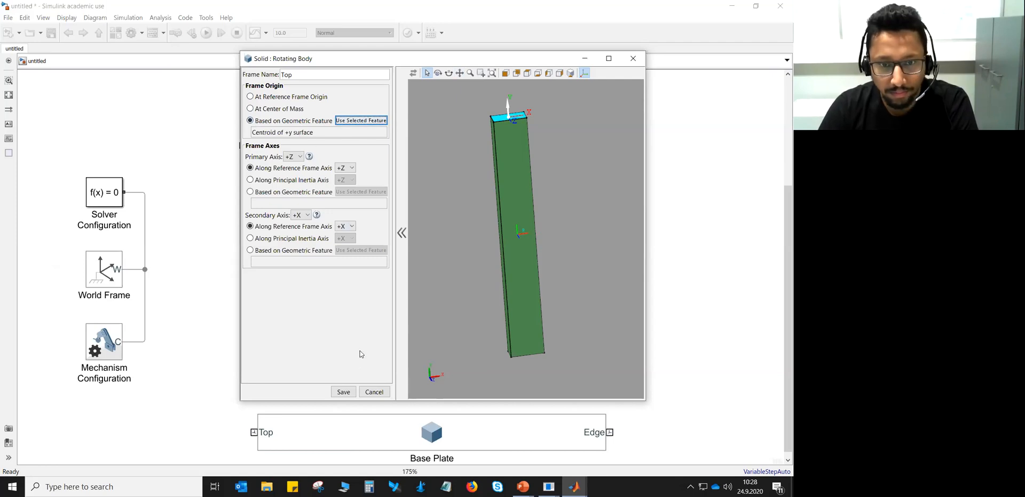
click(343, 391)
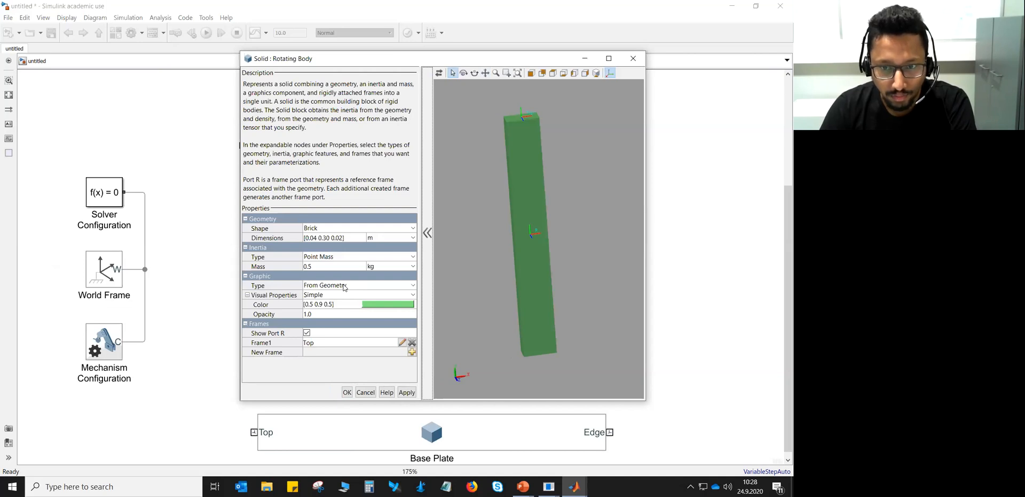
click(347, 393)
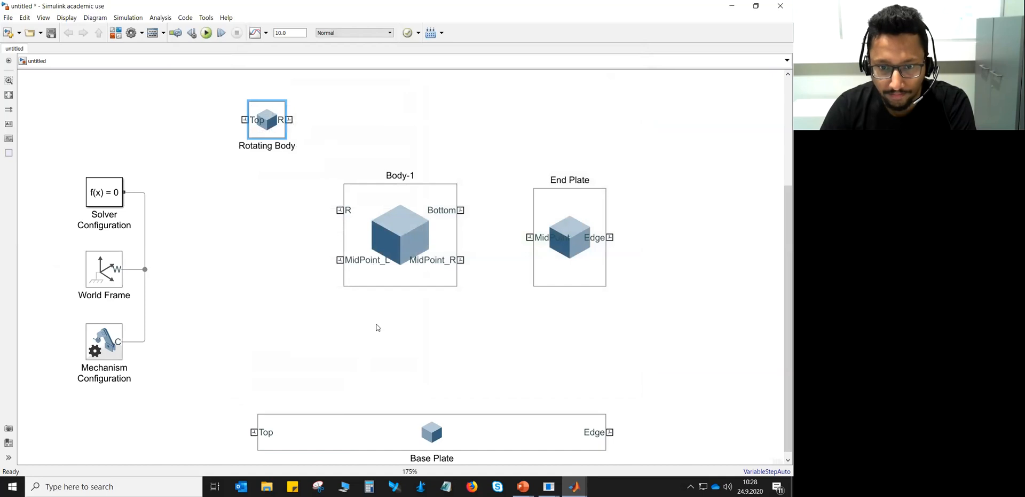
Hide reference port R on the Rotating Body block, update its preview, and accept the settings
double_click(272, 121)
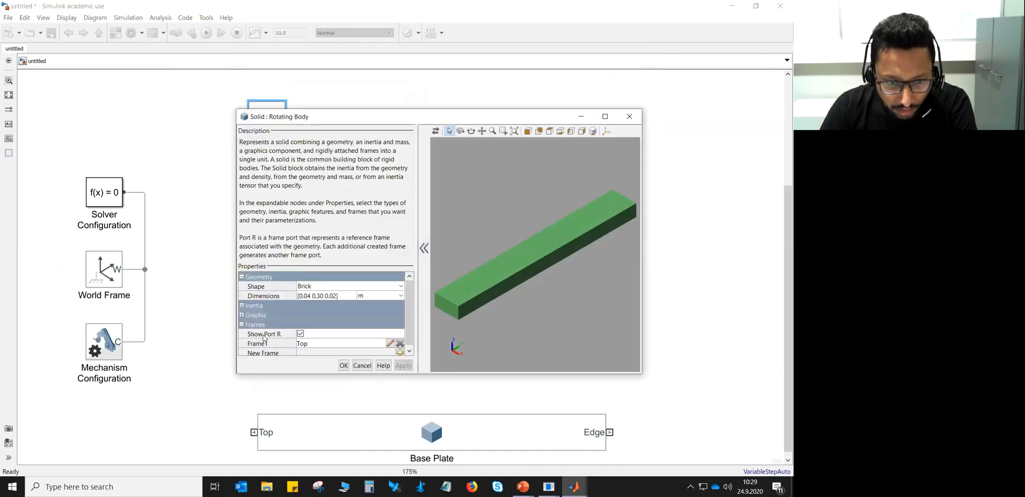
click(302, 334)
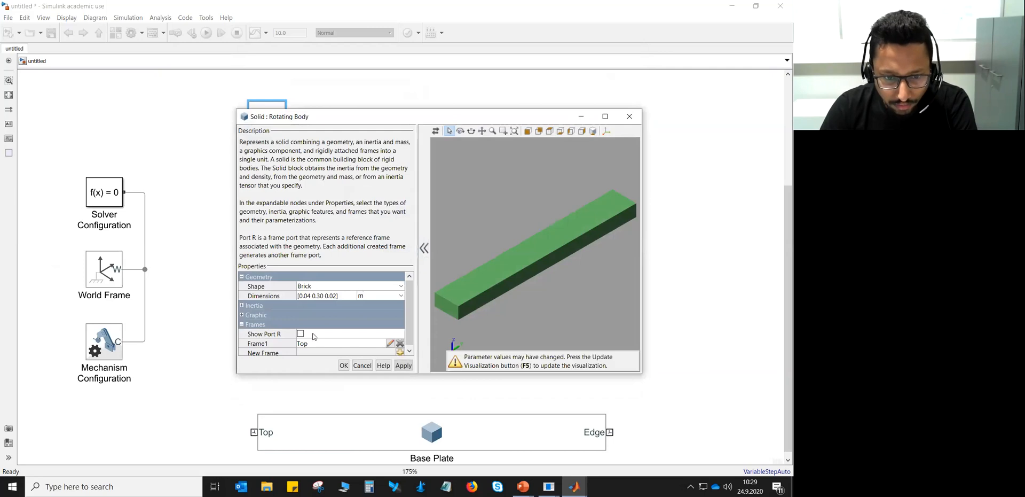
click(437, 131)
click(344, 365)
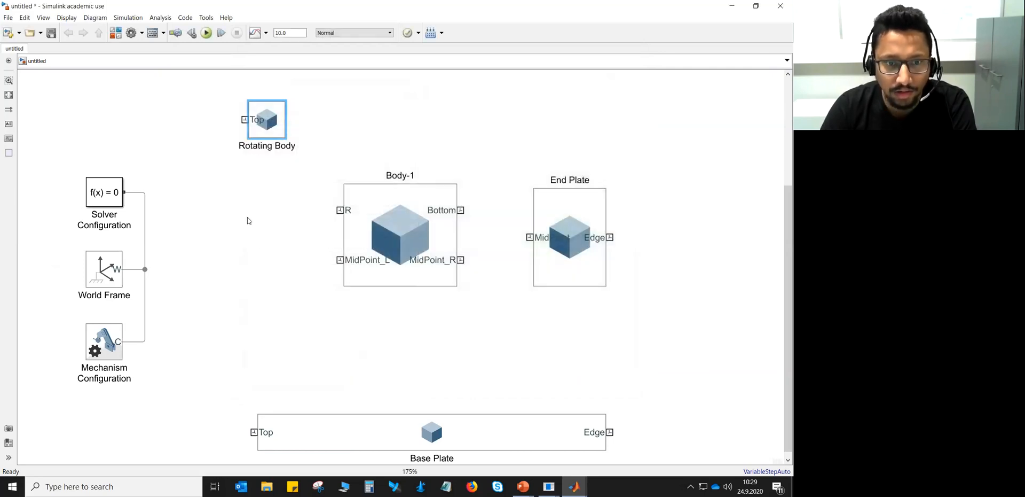
Move the Rotating Body block slightly lower and rotate it 180 degrees so its Top port faces Body-1
drag(278, 124, 287, 146)
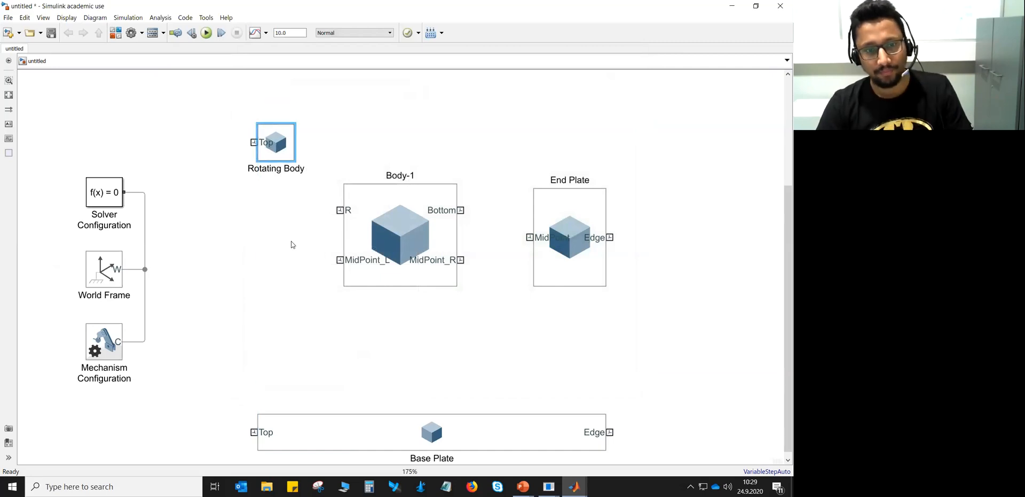
click(280, 153)
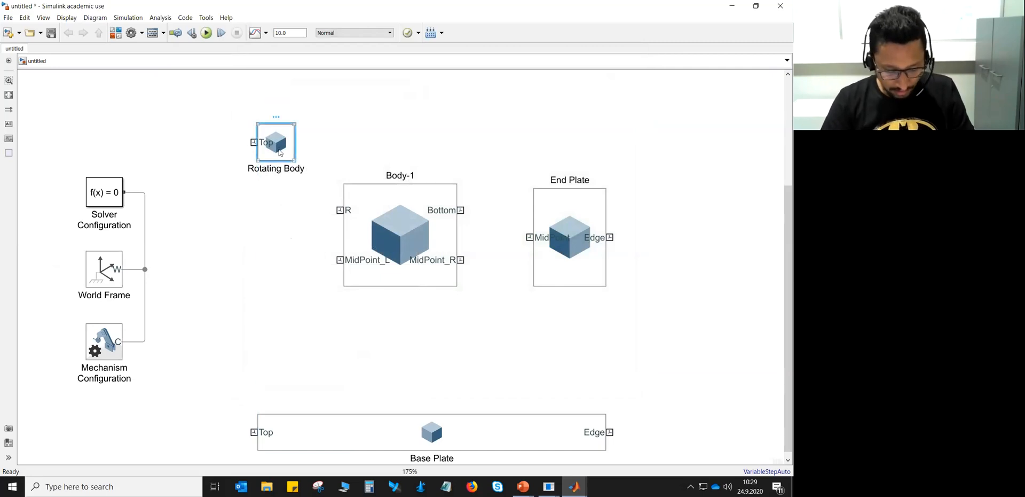
key(ctrl+r)
key(ctrl+r)
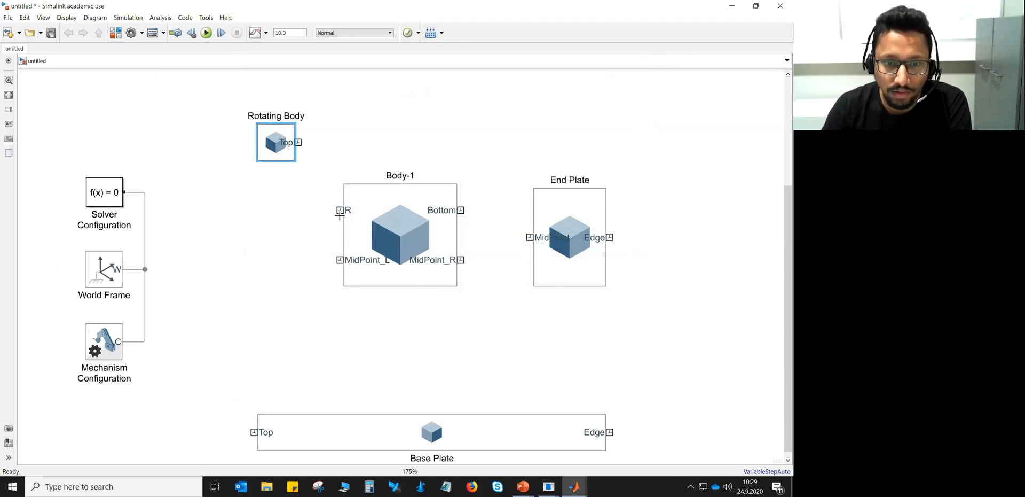
Widen the gap between the three configuration blocks and the plates with Body-1, and place Rotating Body within that gap
drag(281, 150, 263, 161)
drag(275, 272, 413, 251)
drag(309, 137, 204, 383)
drag(249, 257, 80, 258)
mouse_move(330, 297)
mouse_down()
mouse_move(299, 293)
mouse_move(317, 296)
mouse_up()
drag(385, 124, 326, 144)
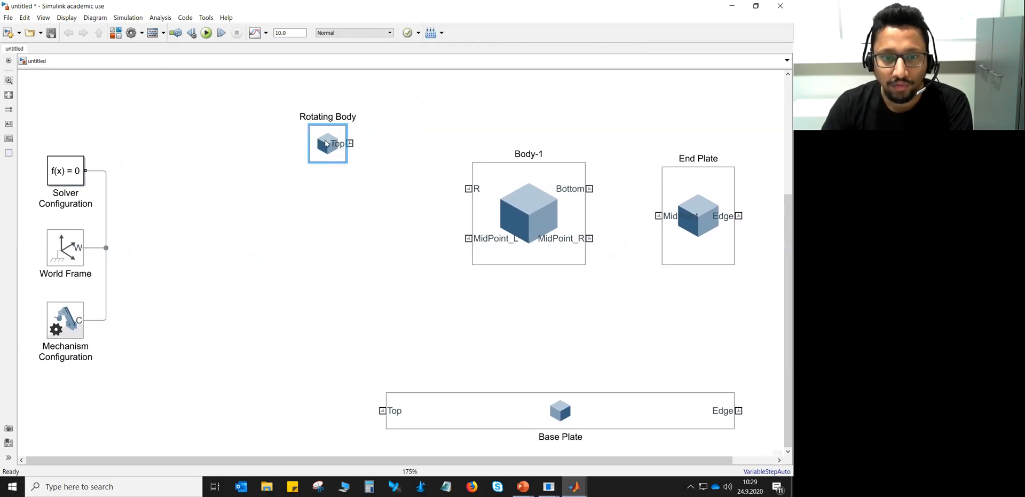
click(356, 219)
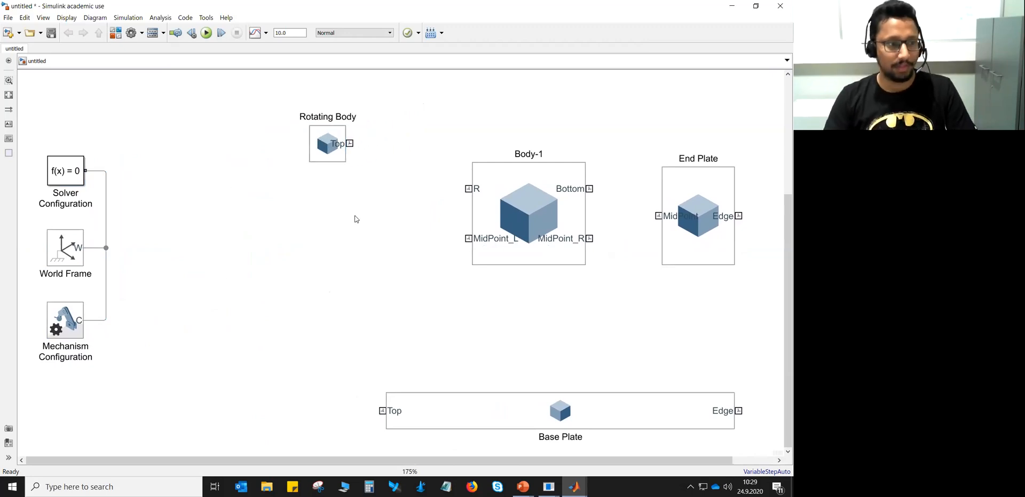
Switch to the presentation slide that lists the specifications of the modeled bodies
key(alt+Tab)
key(alt+Tab)
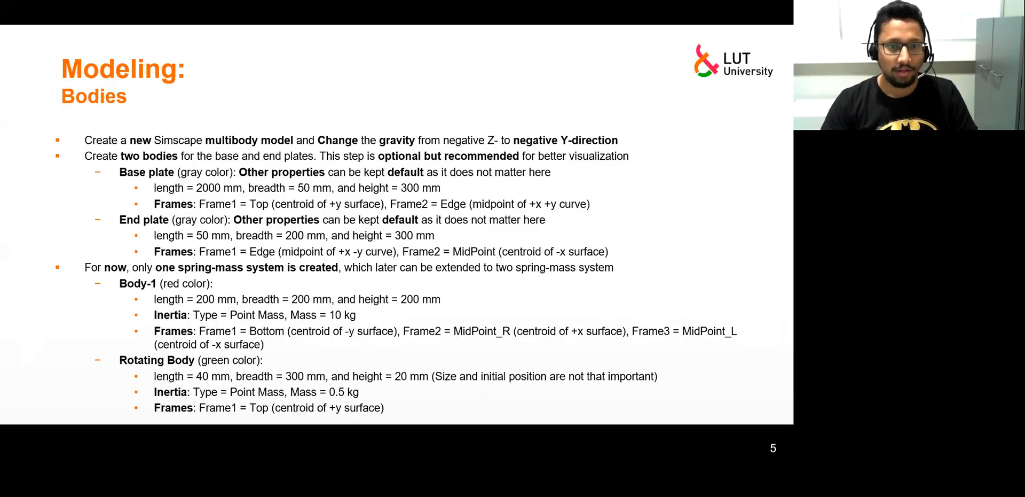
Review the slides showing the body settings and the joint specifications, and switch back to the Simulink model
click(557, 254)
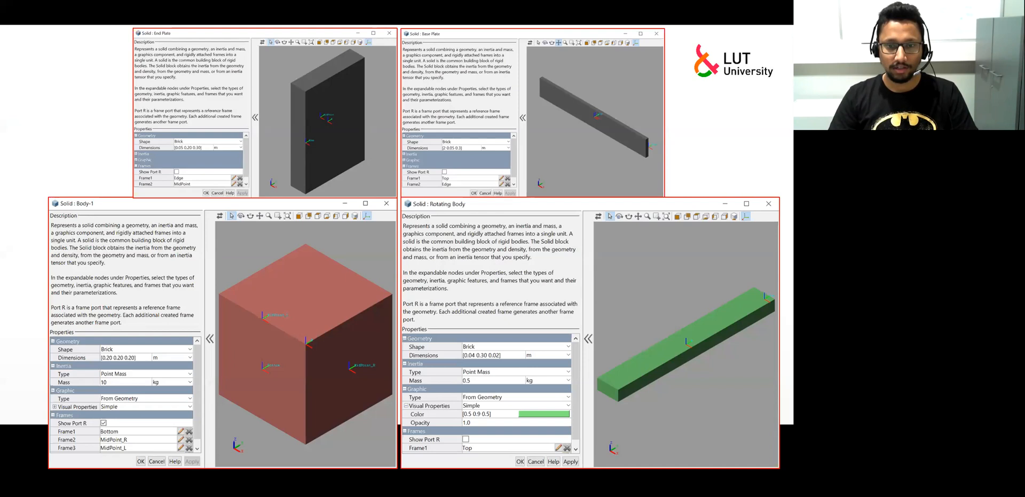
key(Right)
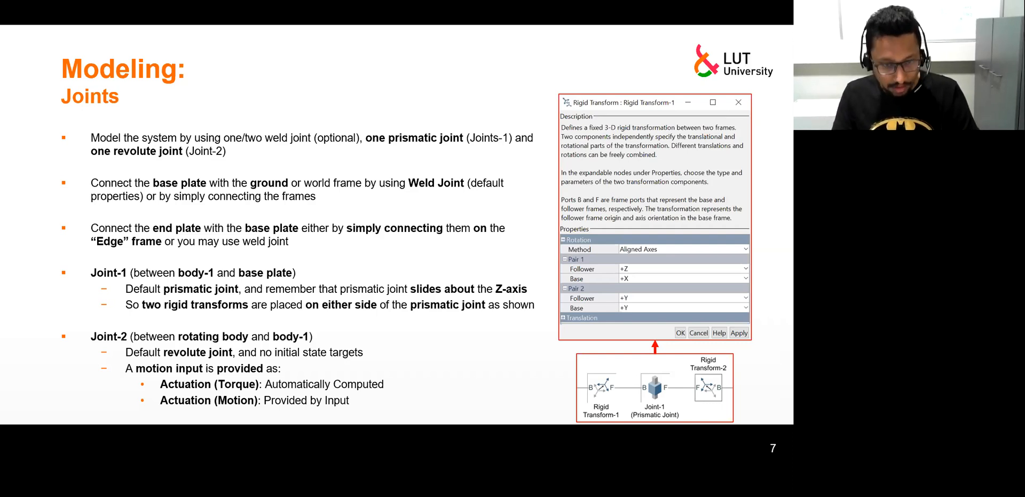
key(alt+Tab)
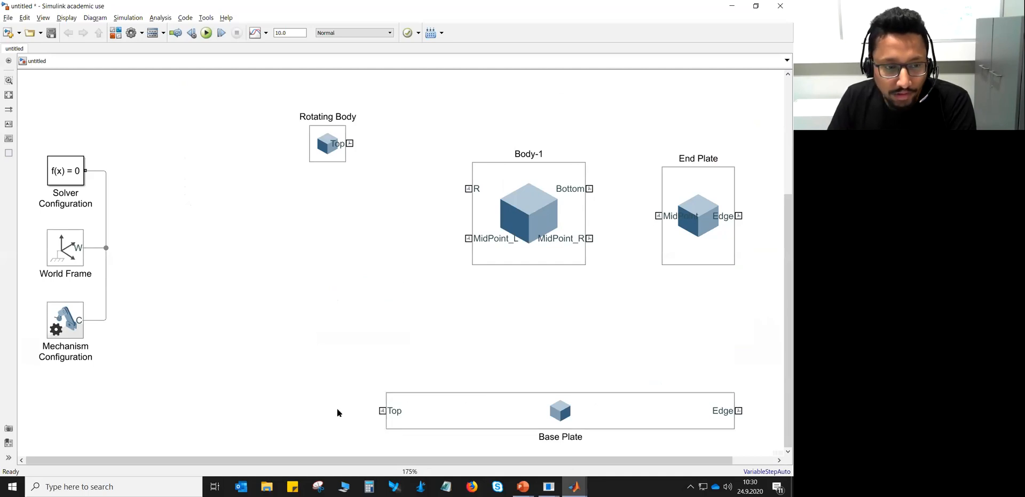
Connect the Base Plate's Top port to the World Frame line and insert a Weld Joint block into that connection
click(388, 414)
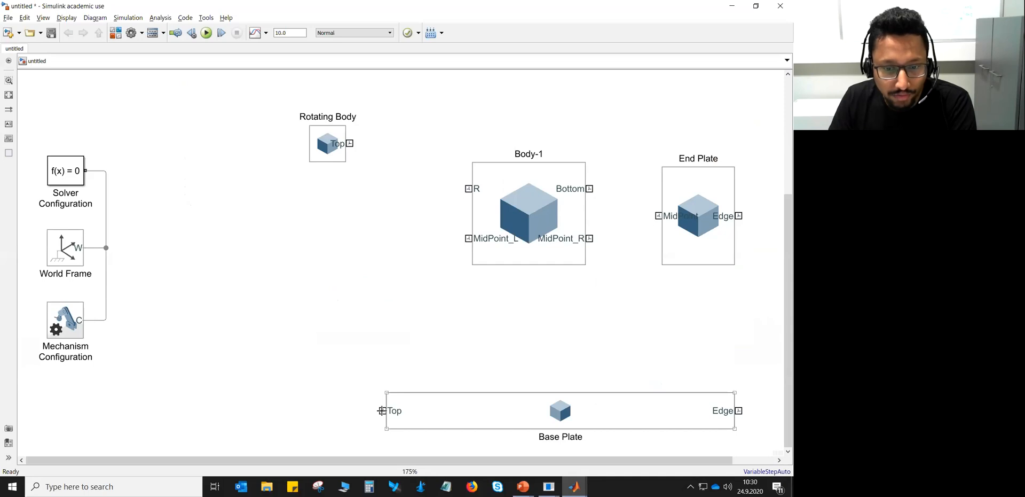
drag(382, 410, 109, 313)
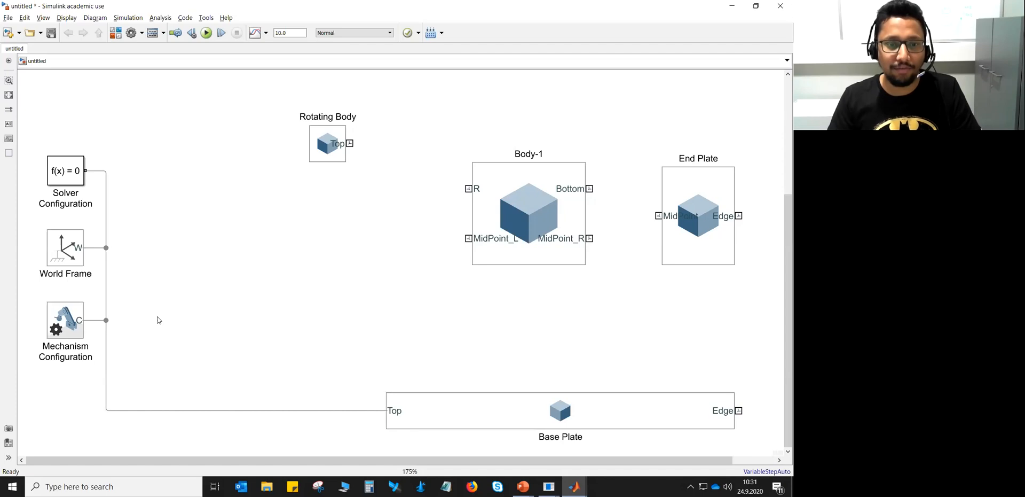
double_click(156, 338)
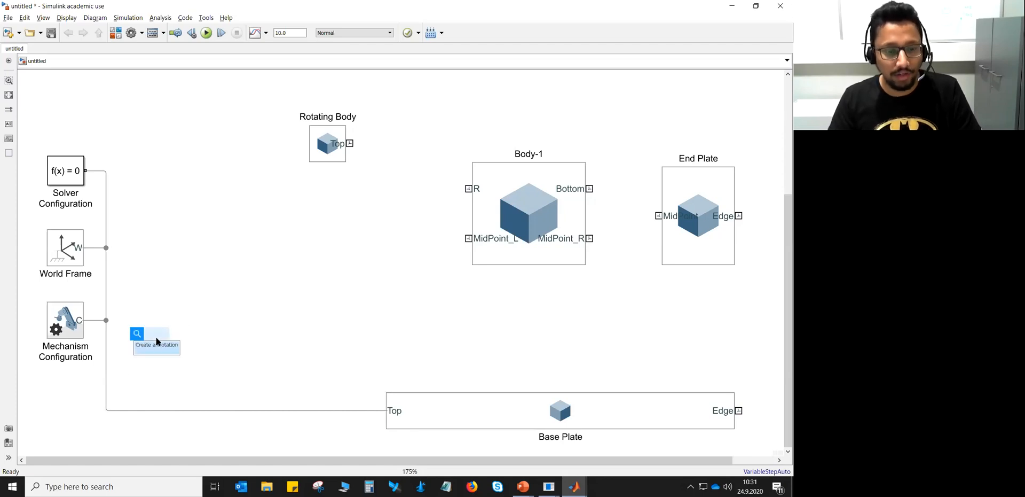
text(weld)
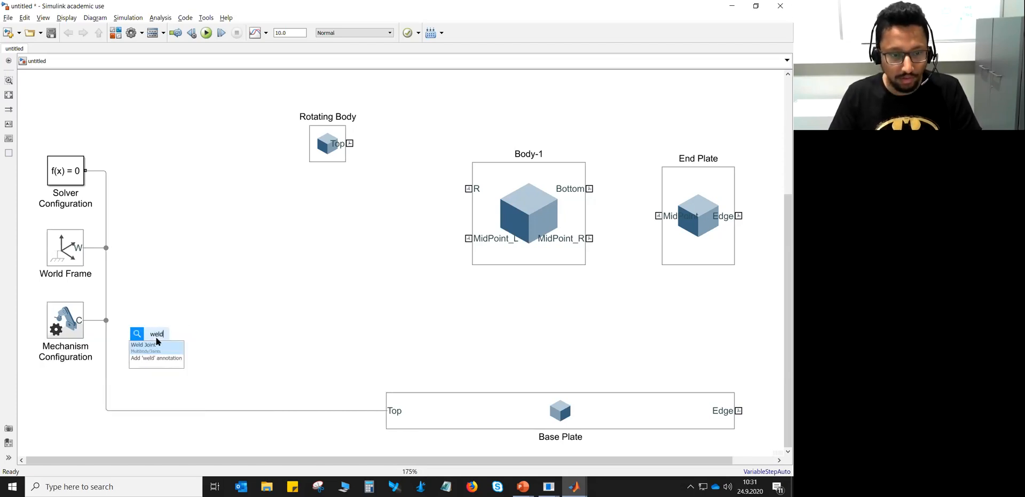
click(157, 342)
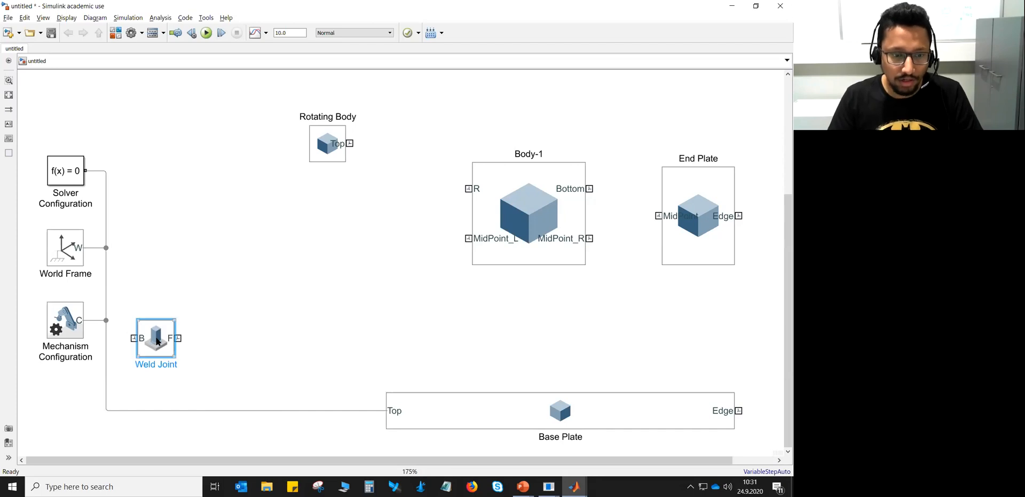
drag(153, 340, 137, 413)
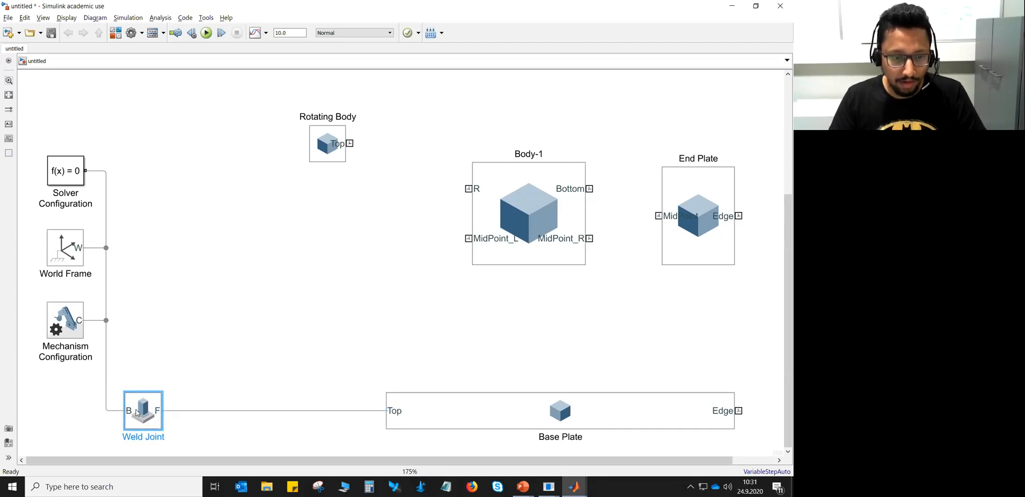
Make the Weld Joint block's name permanently displayed below the block
click(149, 366)
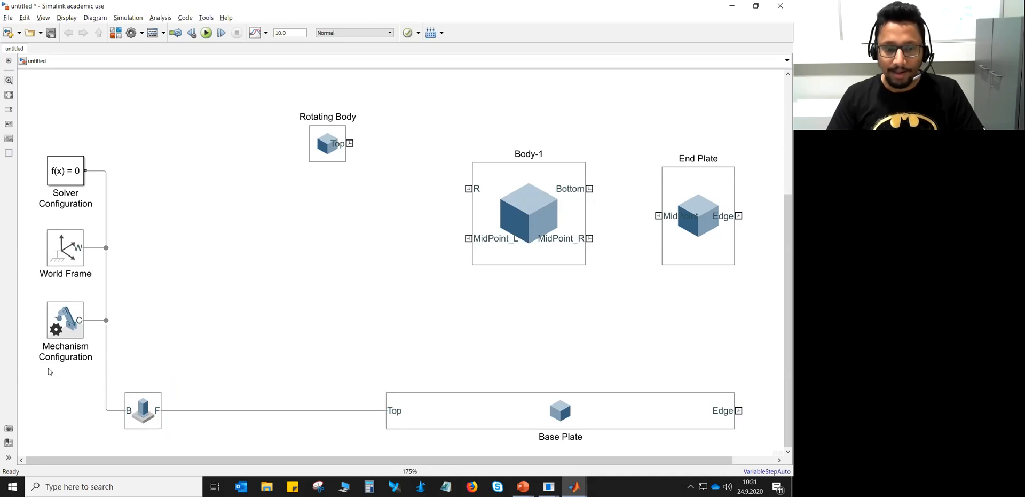
click(134, 419)
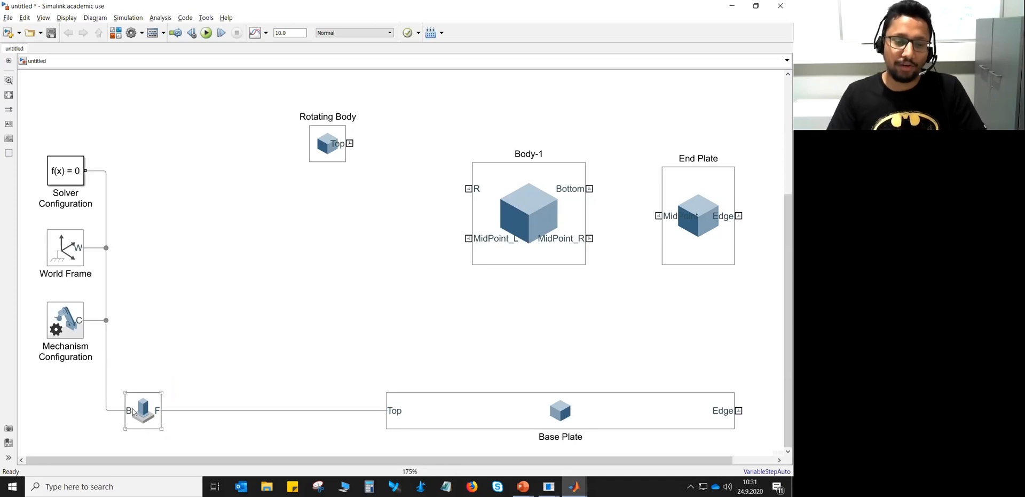
click(132, 408)
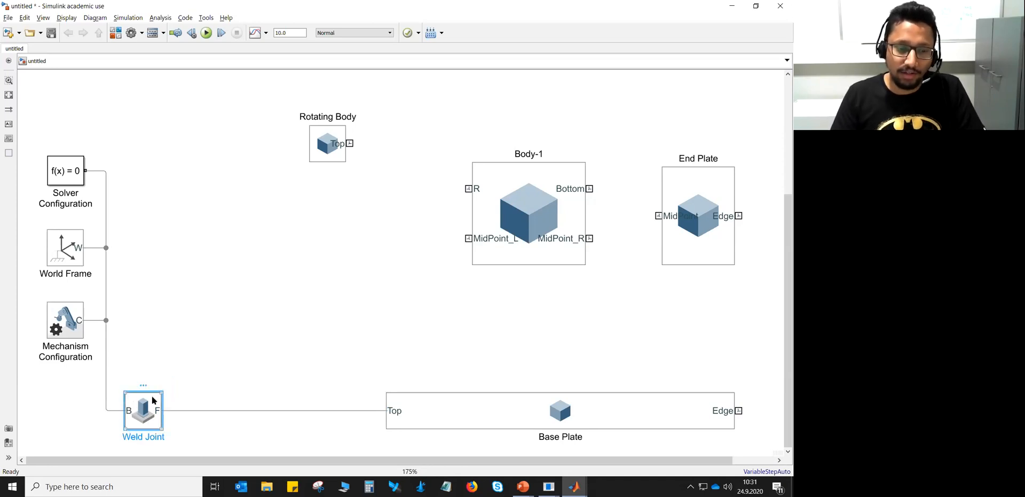
click(201, 372)
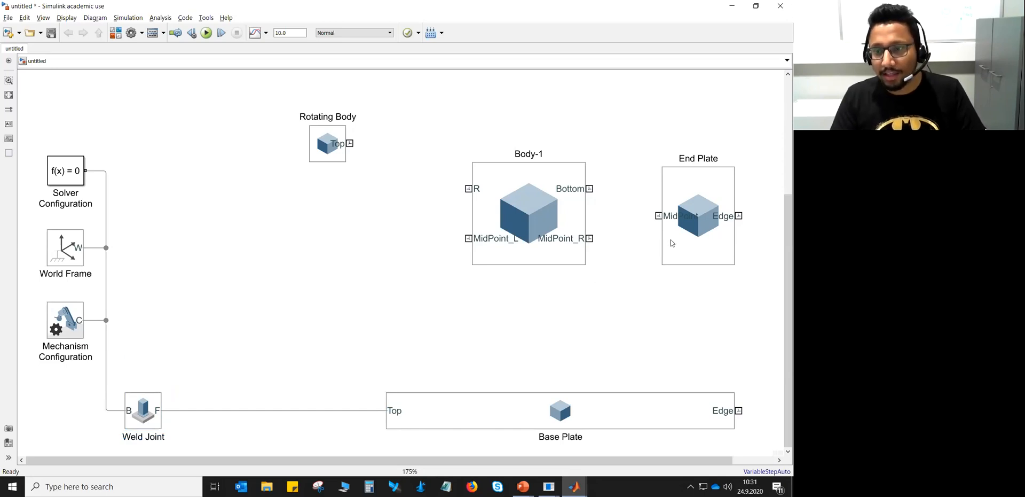
Connect the End Plate's Edge port directly to the Base Plate's Edge port
drag(739, 216, 740, 410)
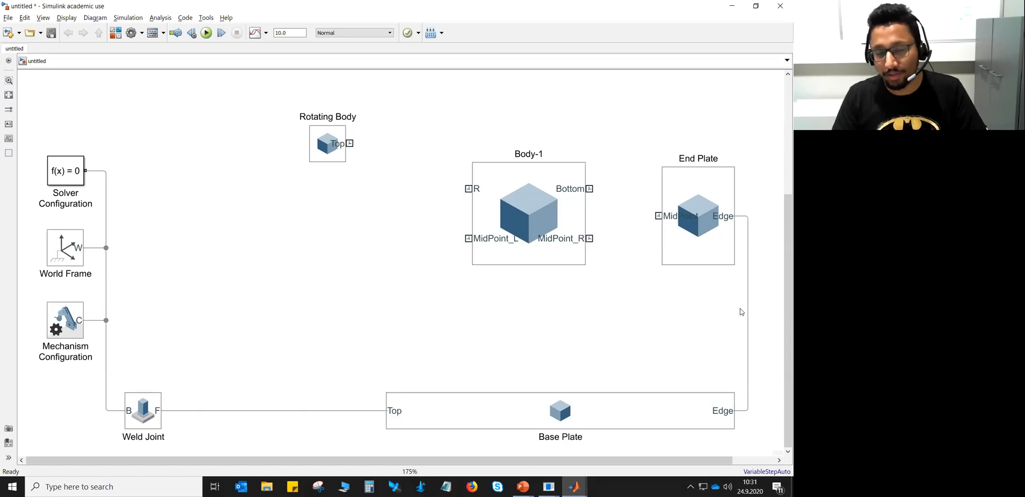
click(551, 408)
click(726, 247)
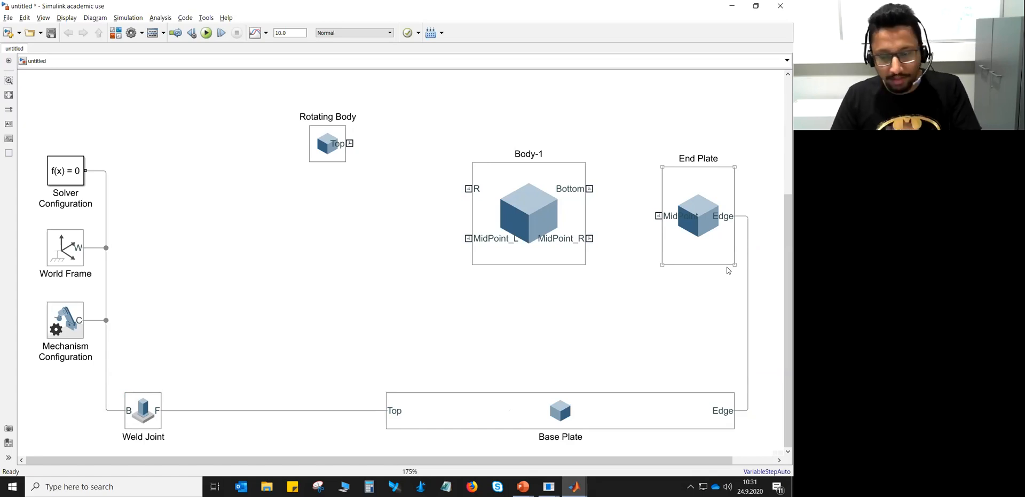
click(701, 274)
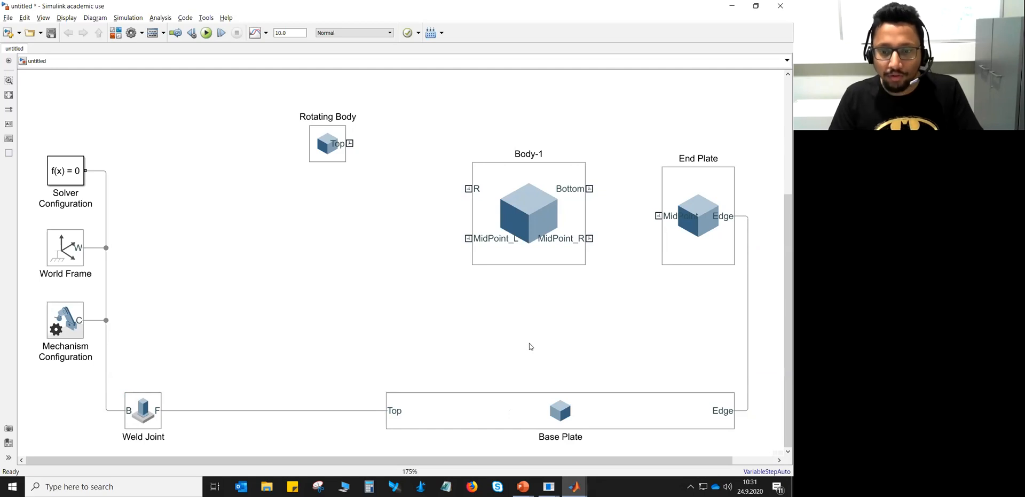
Add a Prismatic Joint block in the empty area above the Base Plate
double_click(437, 331)
text(pris)
key(Return)
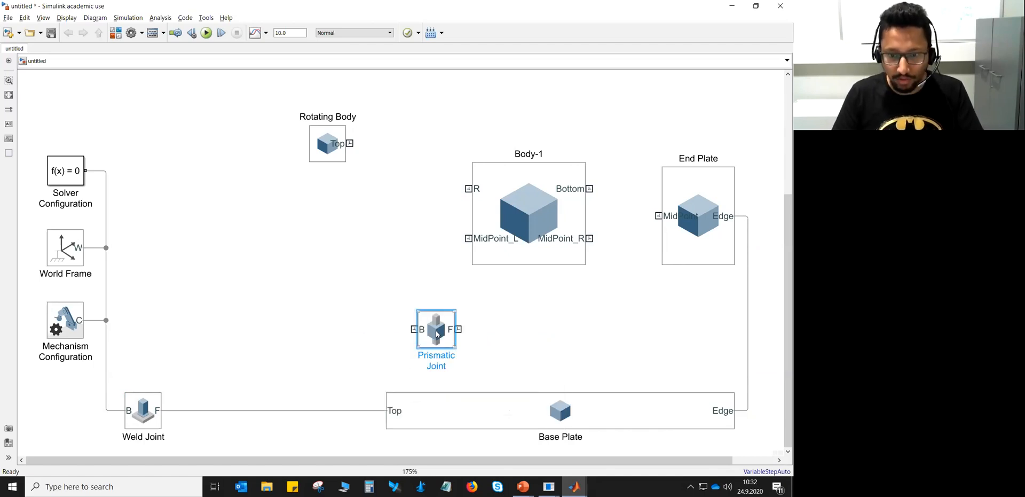
Rename the Prismatic Joint block as Joint-1 (Prismatic Joint), with the joint type in parentheses on the second line
click(427, 355)
click(421, 355)
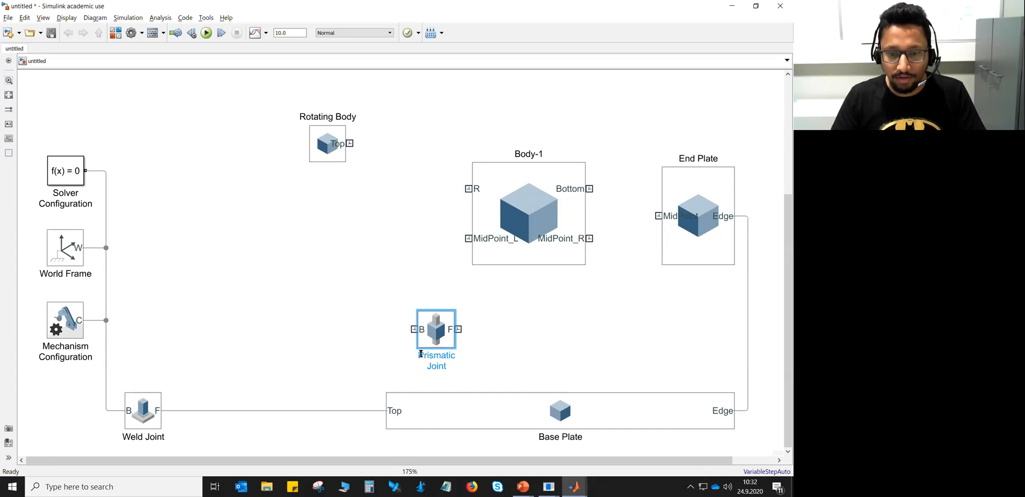
text(Joint-1)
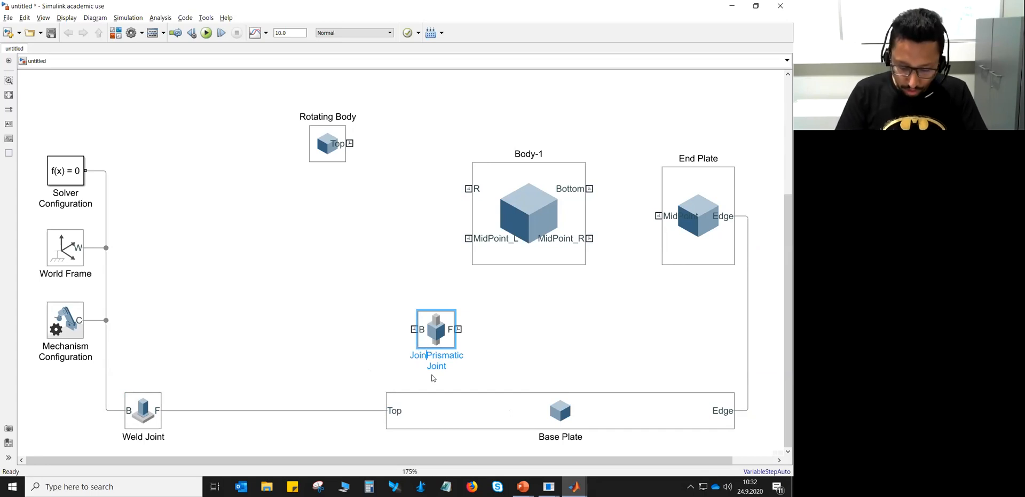
key(Return)
text(()
key(End)
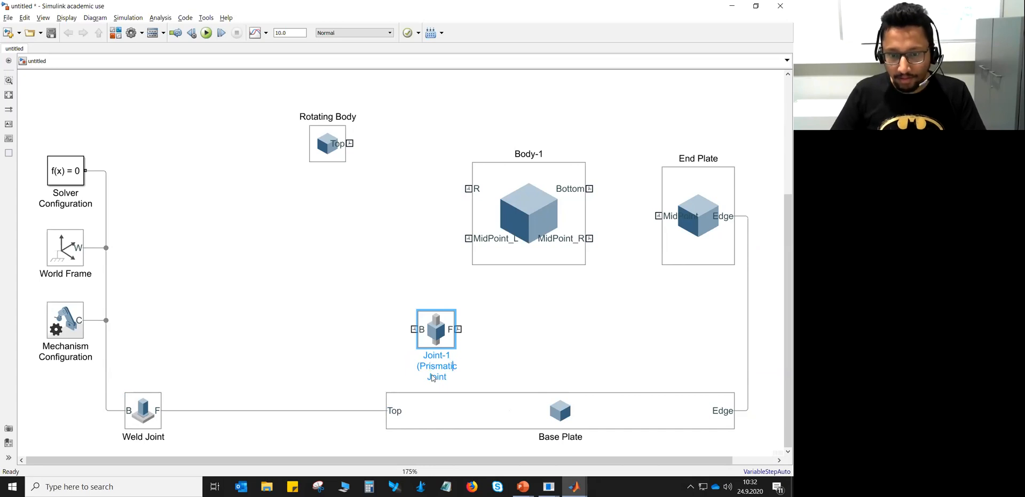
key(Delete)
key(Right)
key(Right)
key(Right)
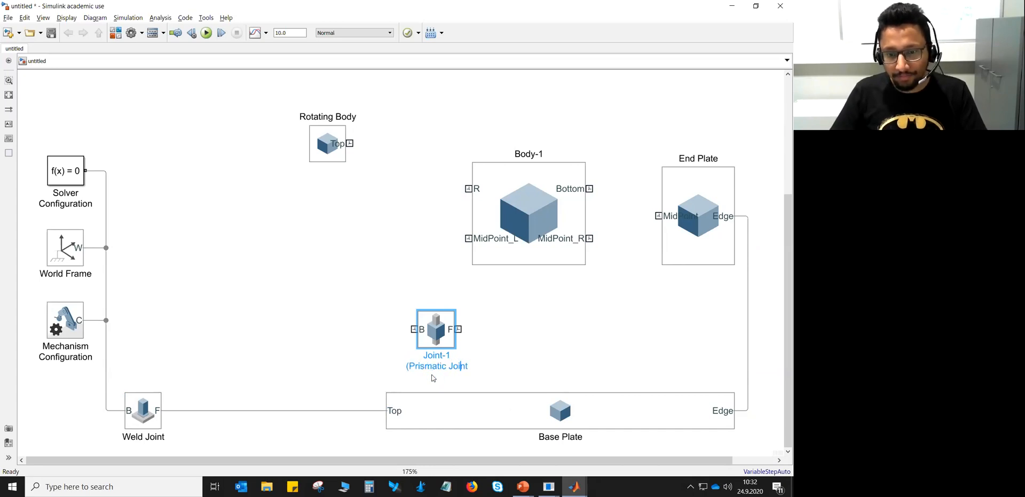
text())
key(Escape)
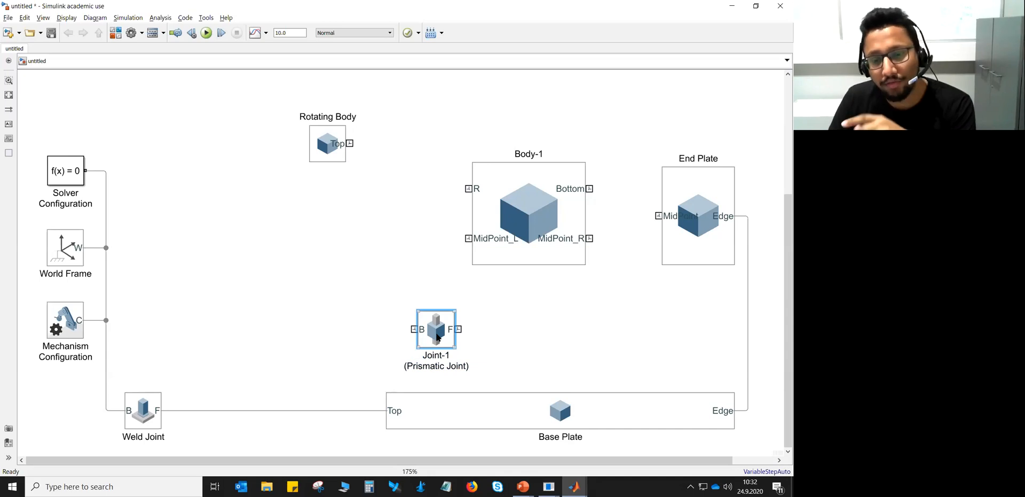
Move the Joint-1 block so it sits centered between Body-1 and the Base Plate
drag(437, 336, 527, 345)
click(585, 358)
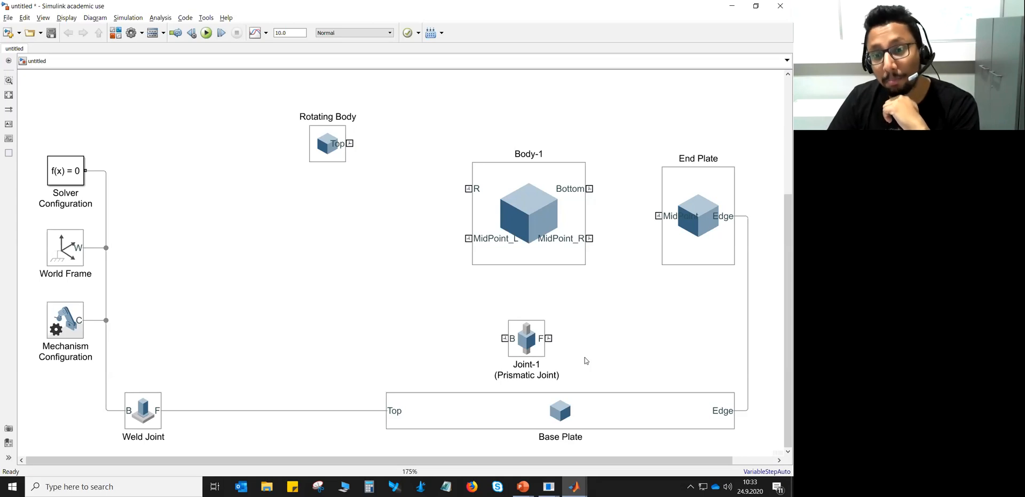
click(553, 251)
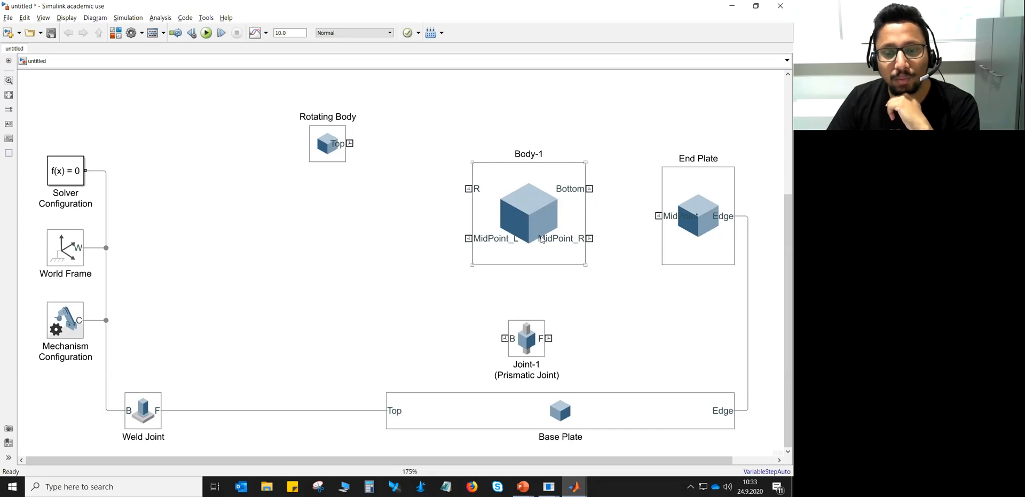
click(419, 408)
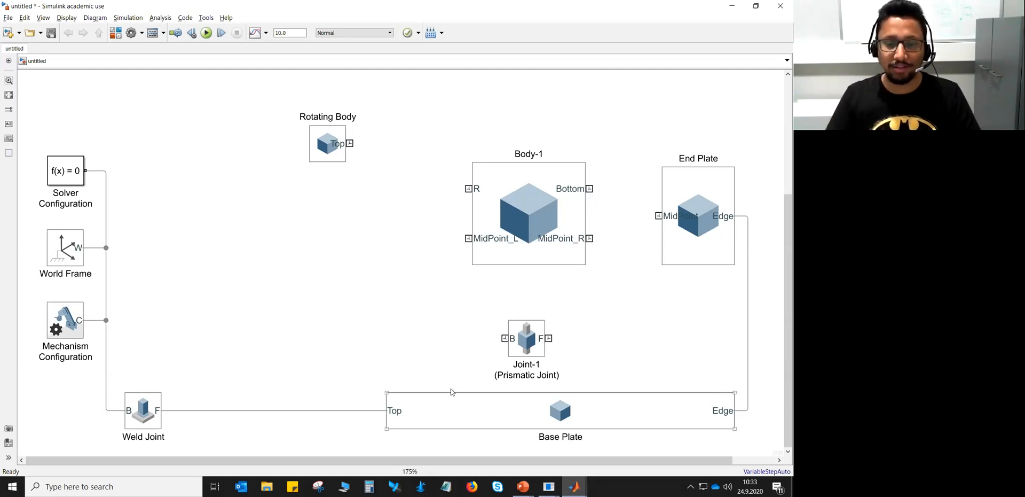
Add a new Rigid Transform block to the left of Joint-1
double_click(406, 330)
text(rif)
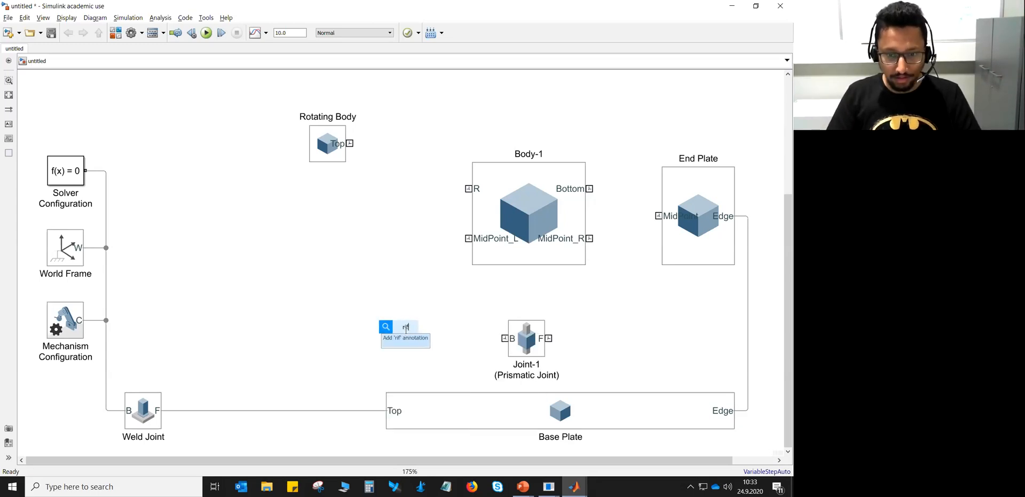
key(BackSpace)
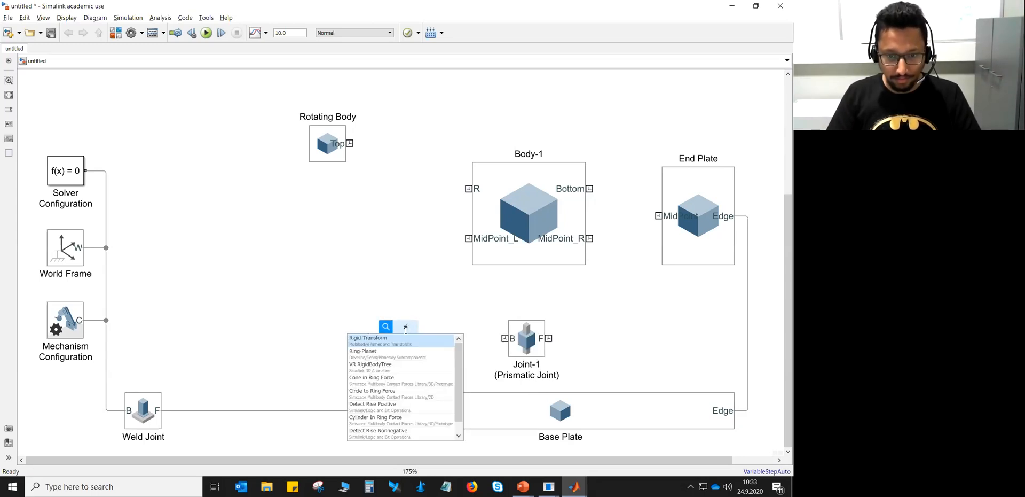
key(Return)
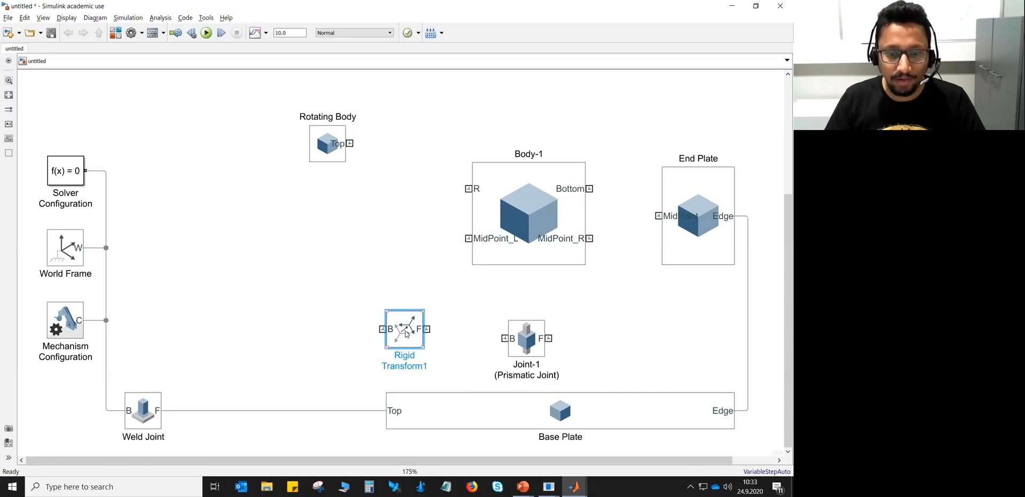
Delete the Rigid Transform1 block and place the existing Rigid Transform block beside Joint-1, aligned with its B port
drag(401, 155, 390, 346)
drag(443, 109, 394, 399)
scroll(414, 224, down, 5)
click(420, 308)
key(Delete)
drag(423, 187, 440, 314)
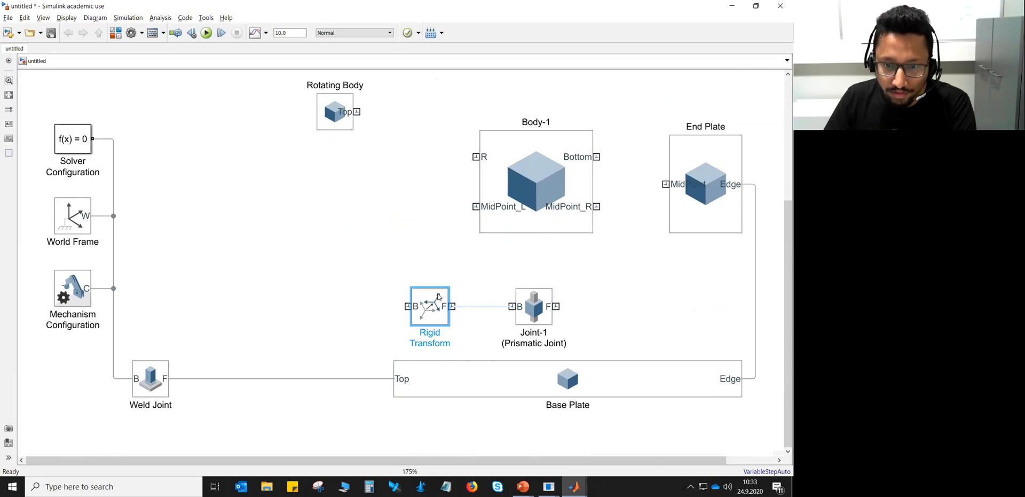
Rename the Rigid Transform block beside Joint-1 as Rigid Transform-1
mouse_move(440, 272)
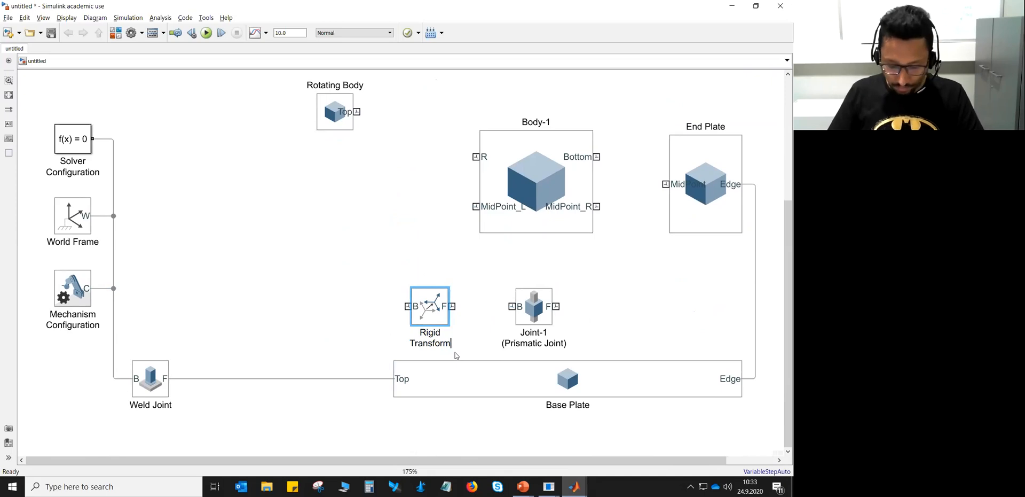
text(-1)
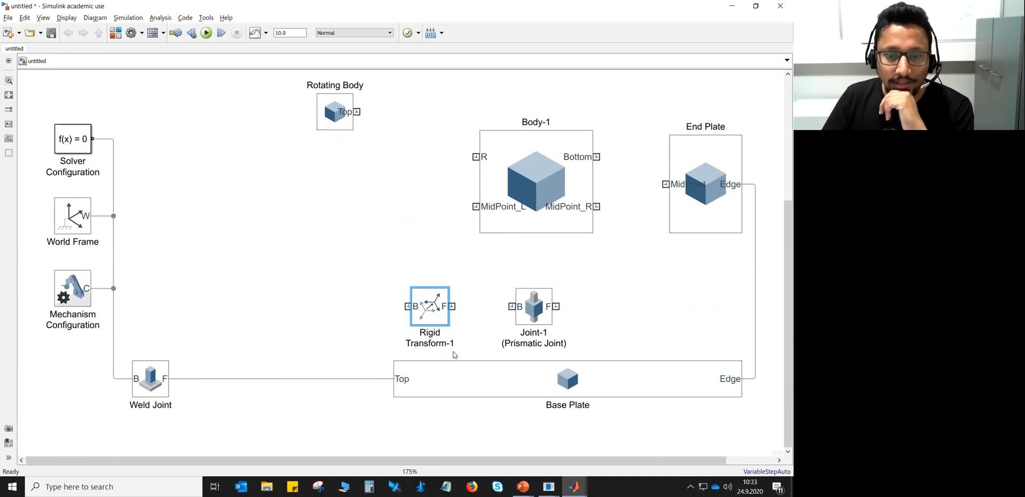
mouse_move(434, 315)
mouse_down()
mouse_move(452, 319)
mouse_move(430, 313)
mouse_up()
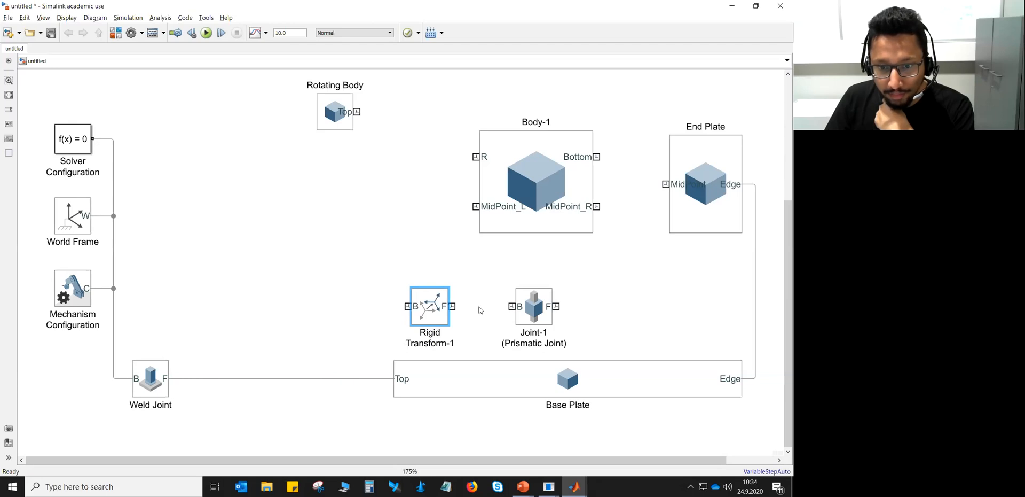
Set the rotation method of the Rigid Transform-1 block to Aligned Axes and enlarge its parameter window to expose both axis pairs
click(521, 311)
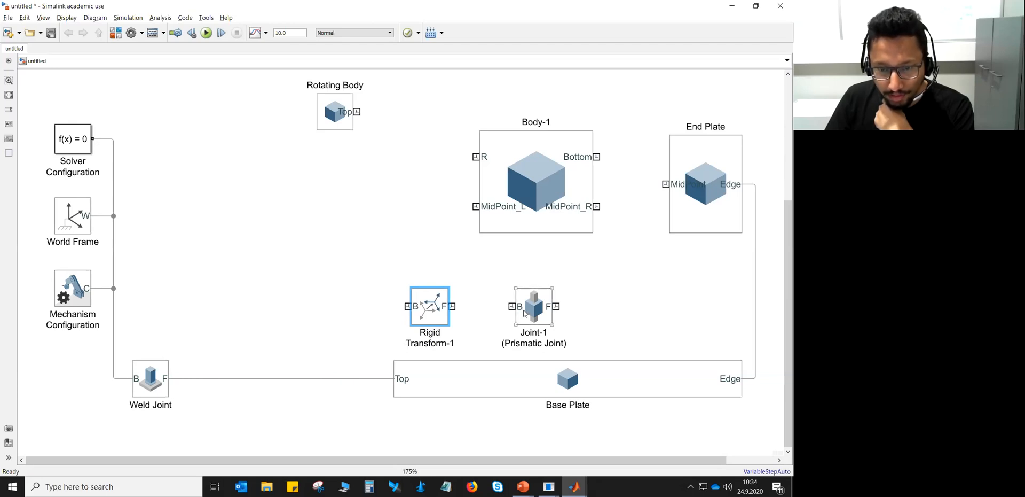
click(433, 313)
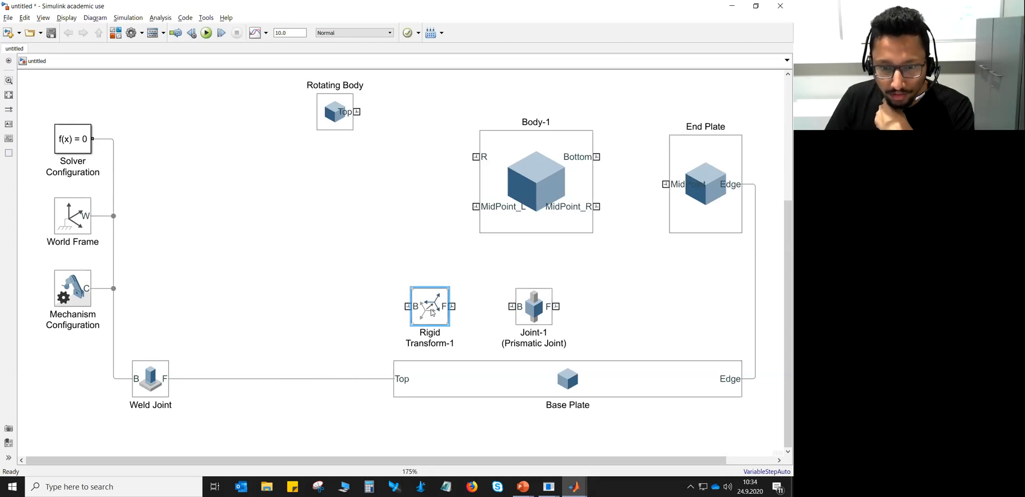
double_click(432, 312)
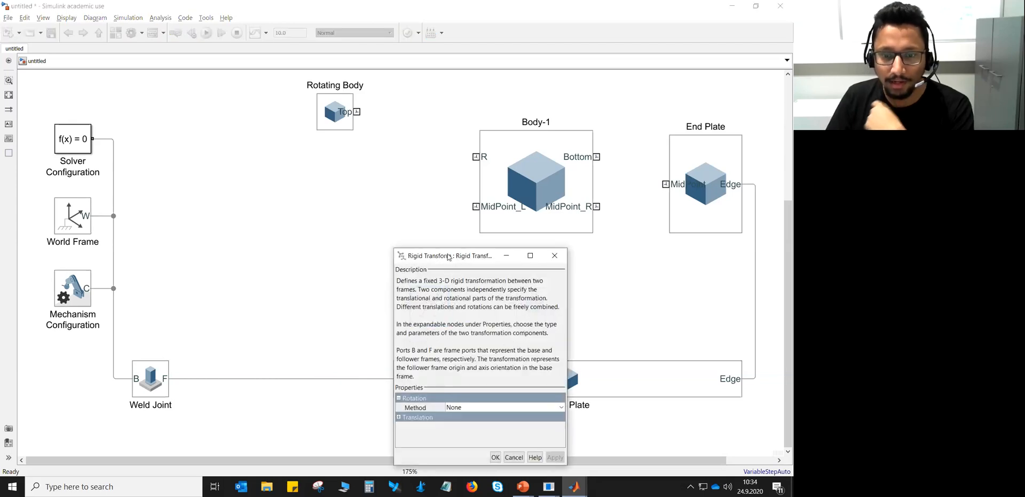
drag(447, 257, 256, 153)
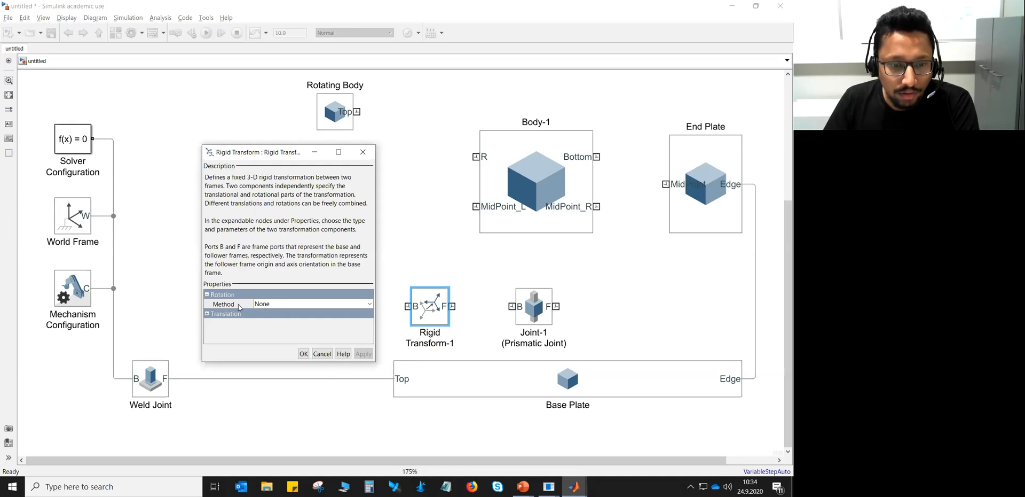
click(303, 304)
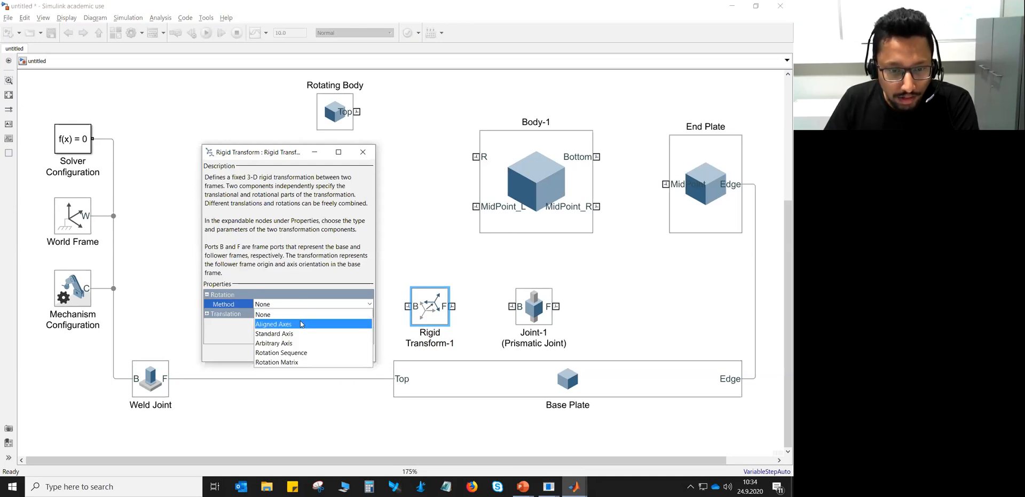
click(300, 322)
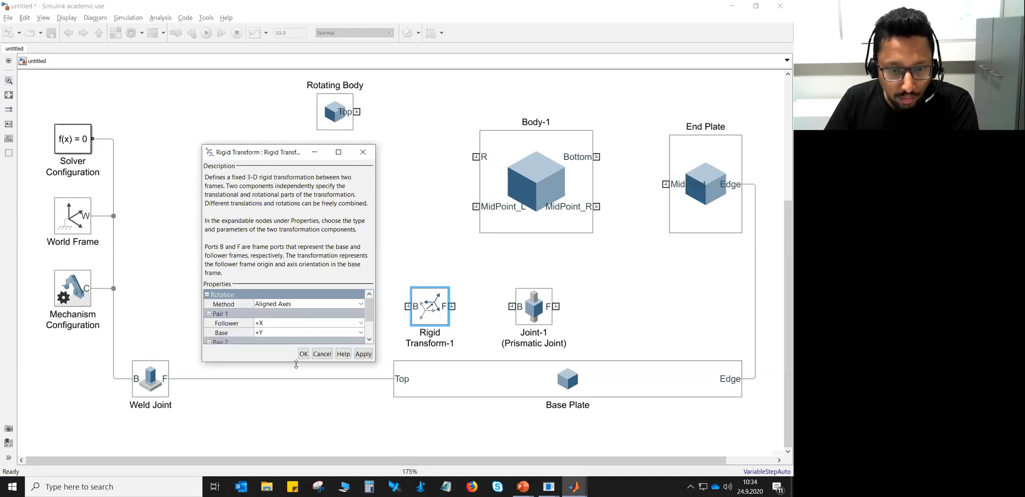
drag(296, 364, 298, 398)
drag(291, 148, 297, 118)
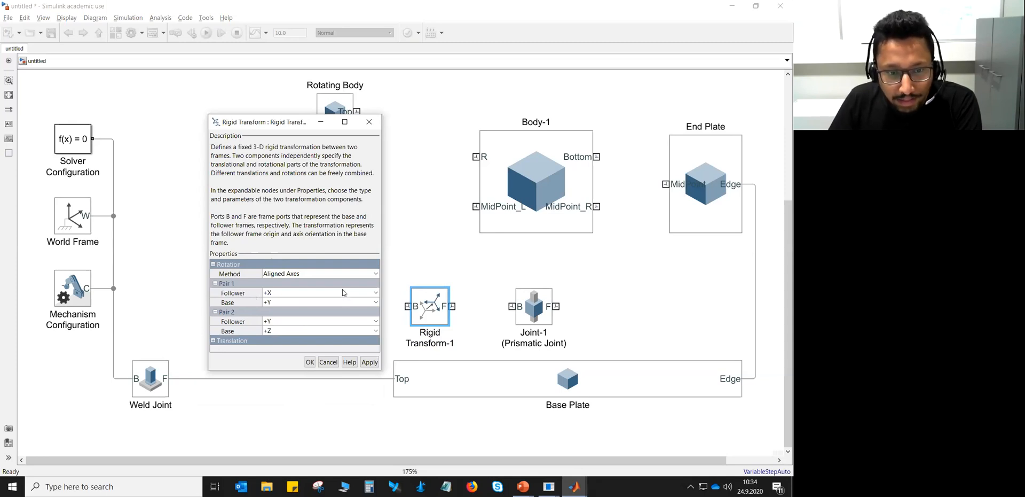
Align Rigid Transform-1's follower +Z with base +X in Pair 1 and follower +Y with base +Y in Pair 2, and accept
click(271, 293)
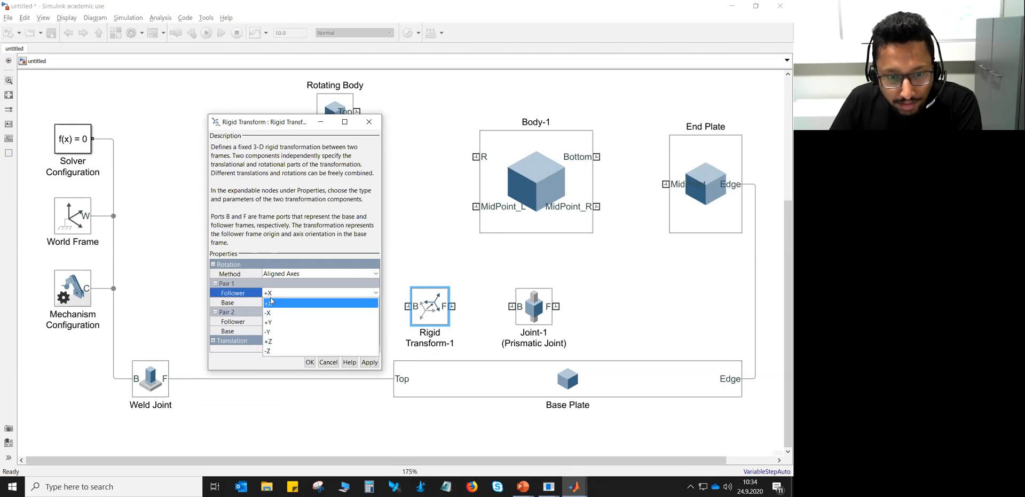
click(277, 341)
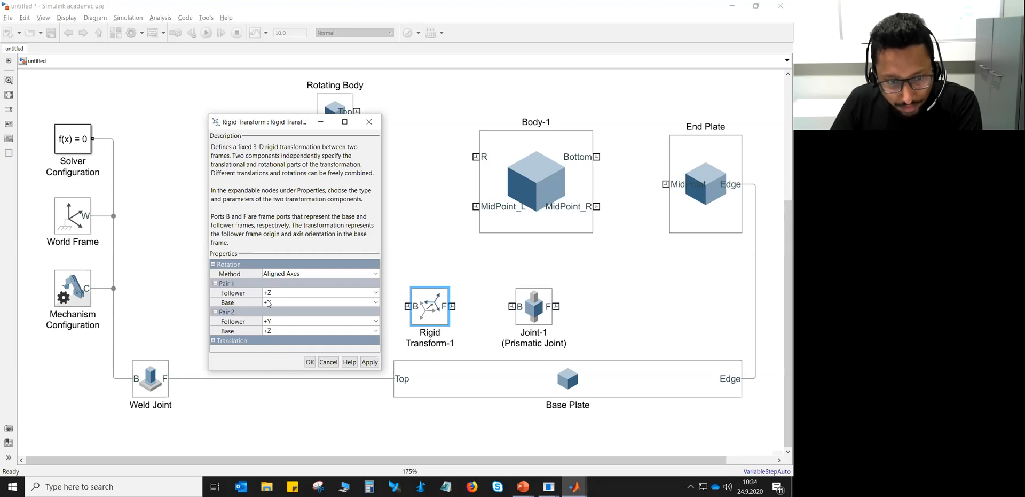
click(271, 303)
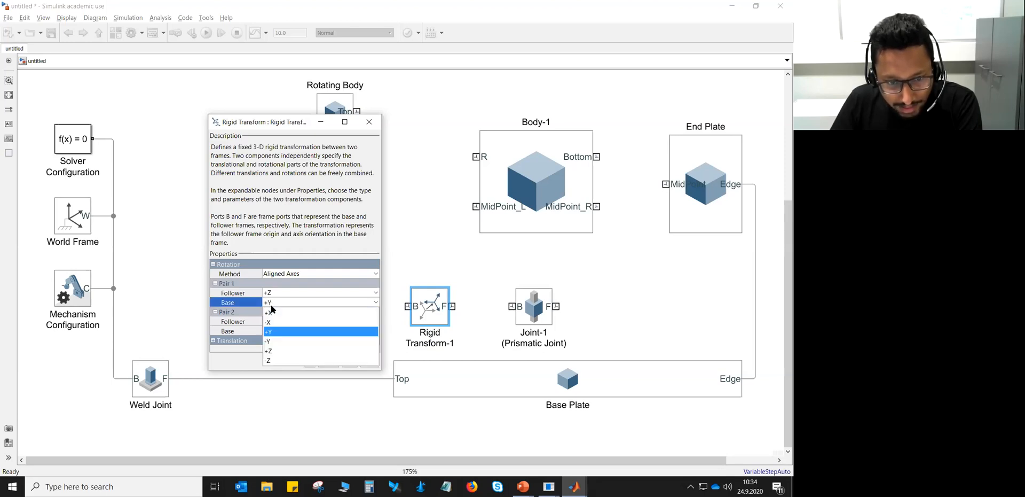
click(267, 311)
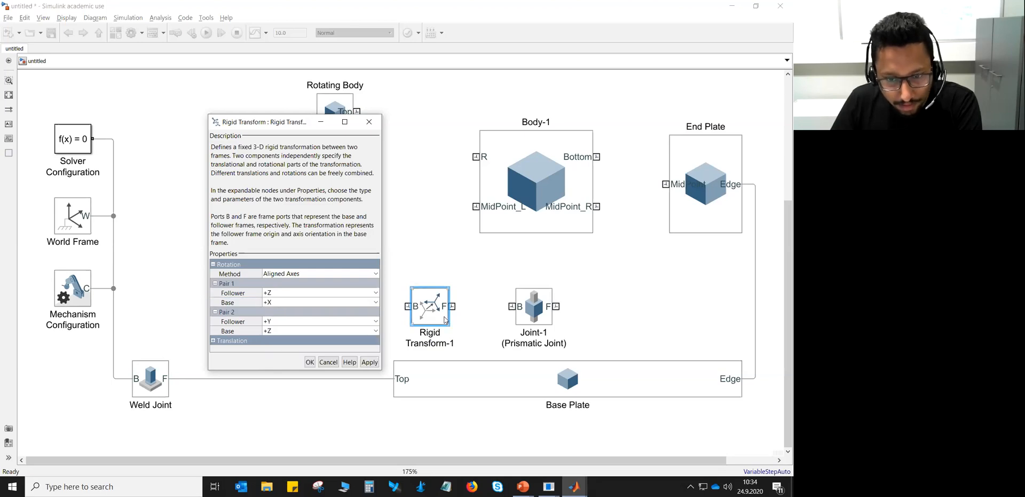
click(526, 311)
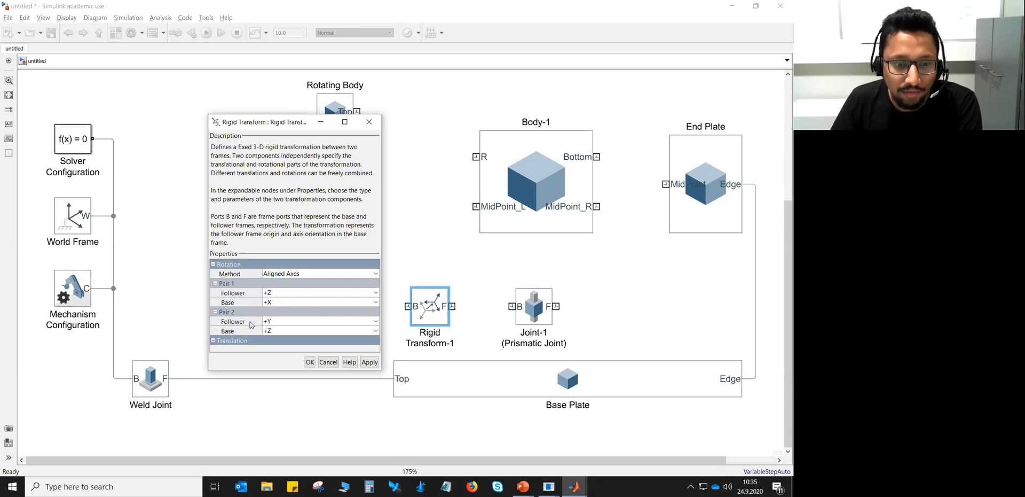
click(286, 330)
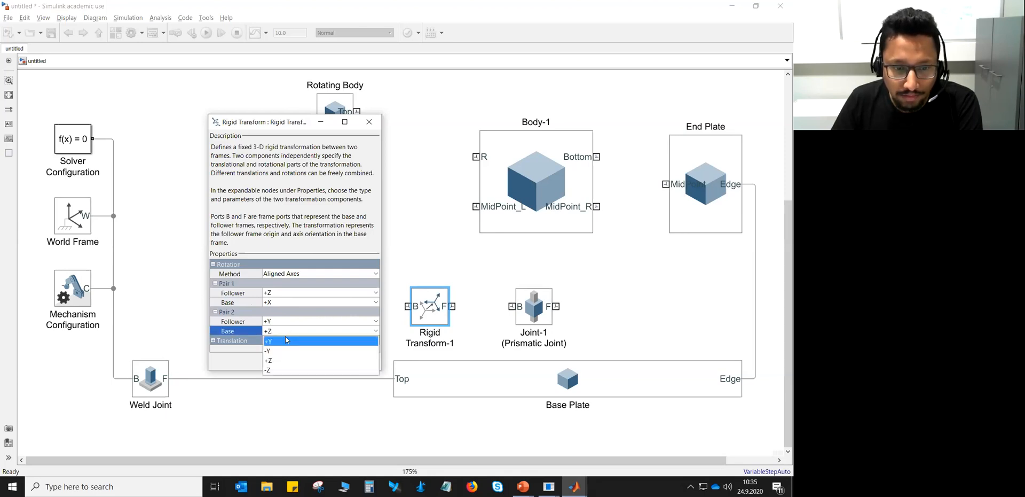
click(285, 337)
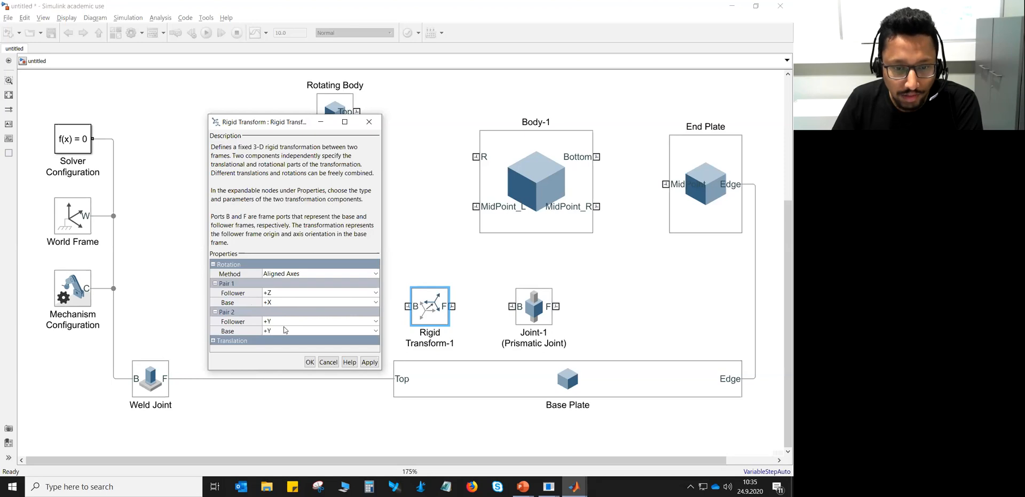
click(310, 362)
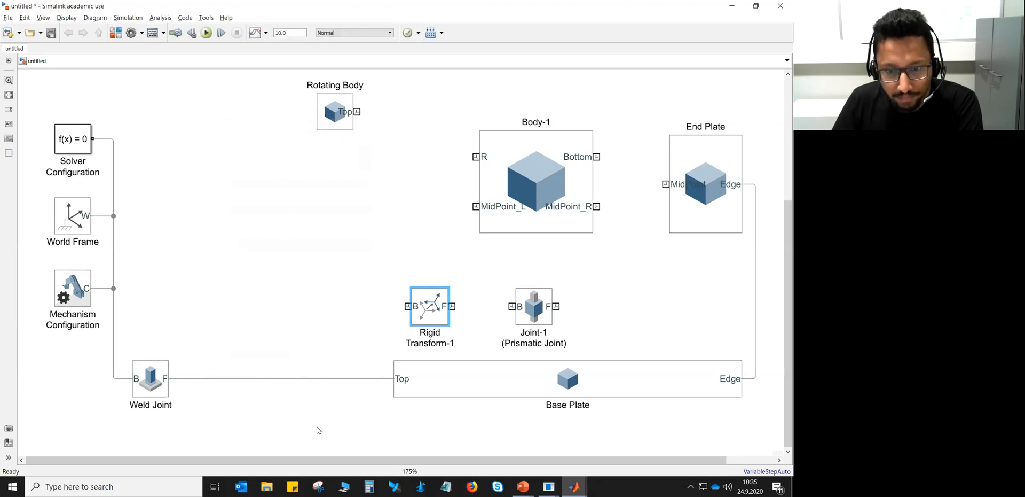
click(431, 309)
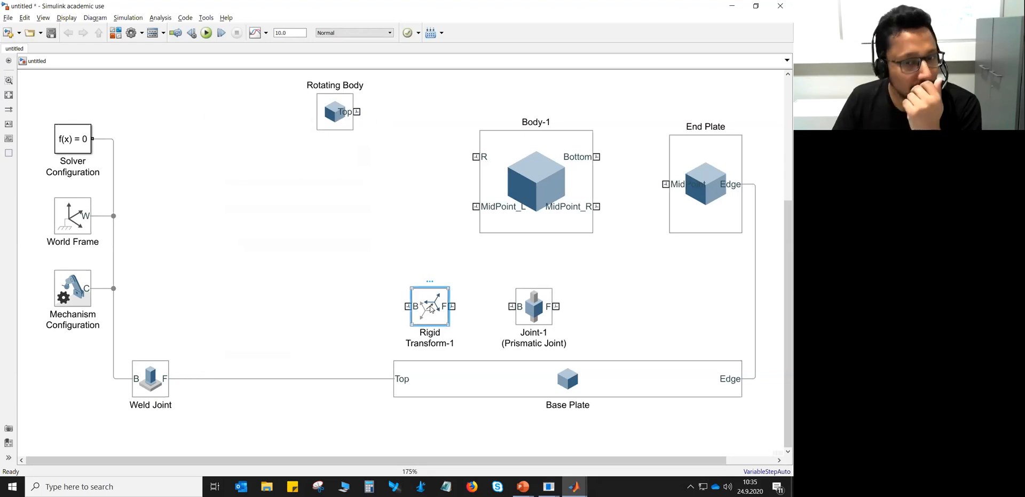
click(543, 317)
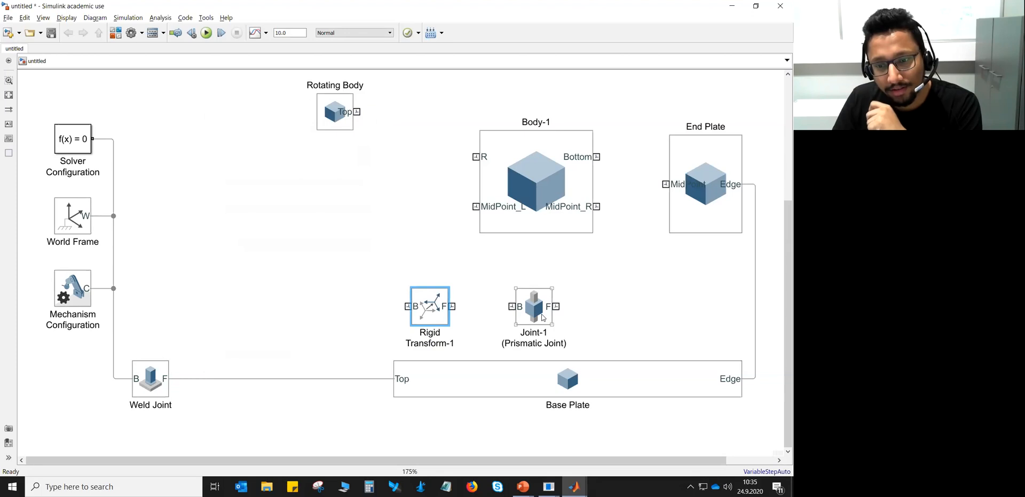
click(543, 317)
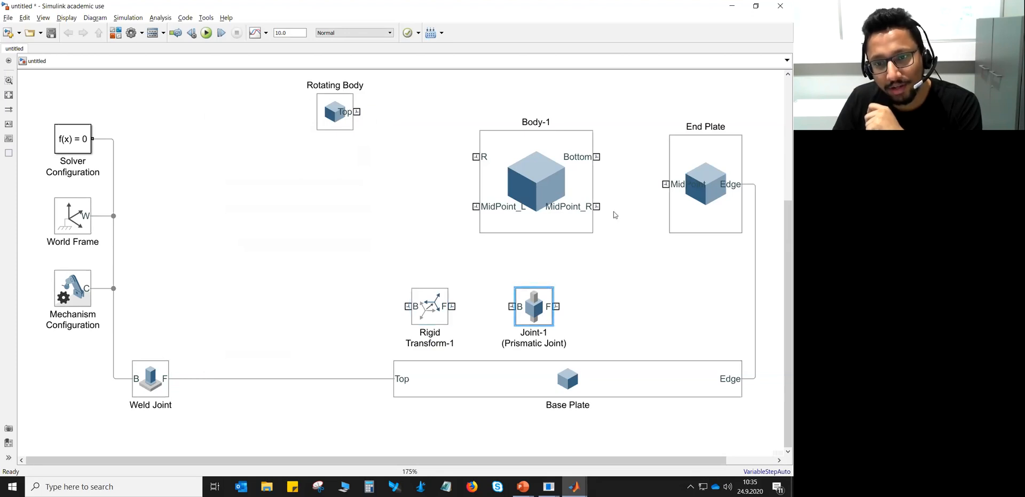
click(437, 314)
click(361, 325)
Copy Rigid Transform-1 to the other side of Joint-1 and rotate the copy 180 degrees so its F port faces the joint
click(433, 313)
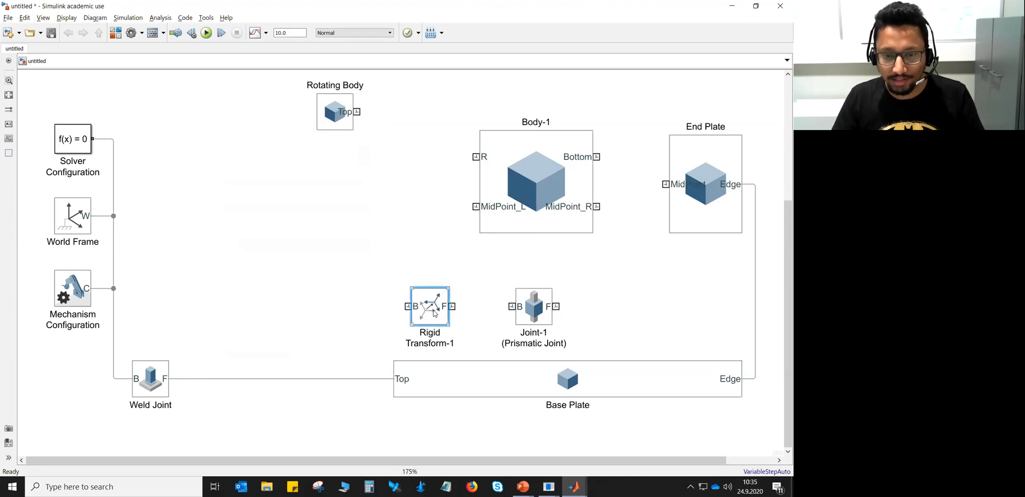
drag(431, 312, 612, 311)
click(656, 319)
click(620, 338)
click(645, 339)
click(614, 305)
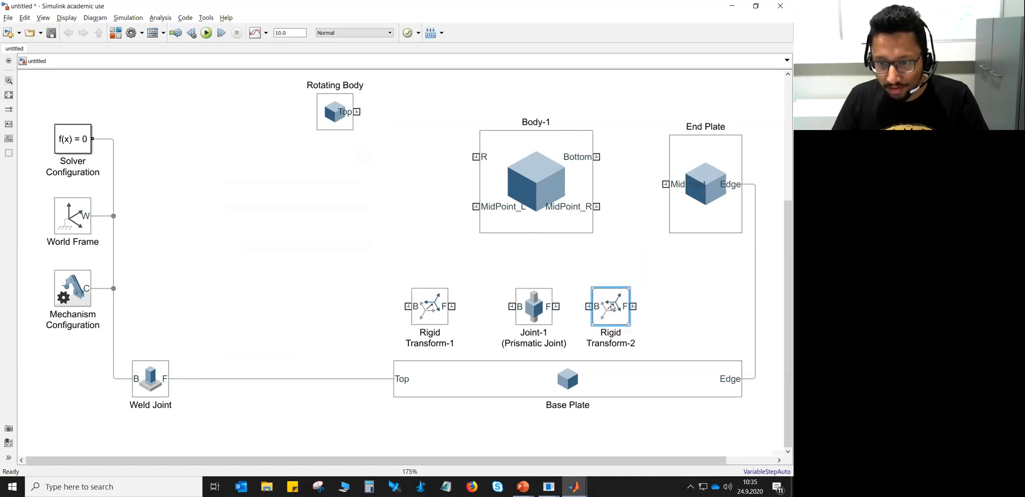
key(ctrl+r)
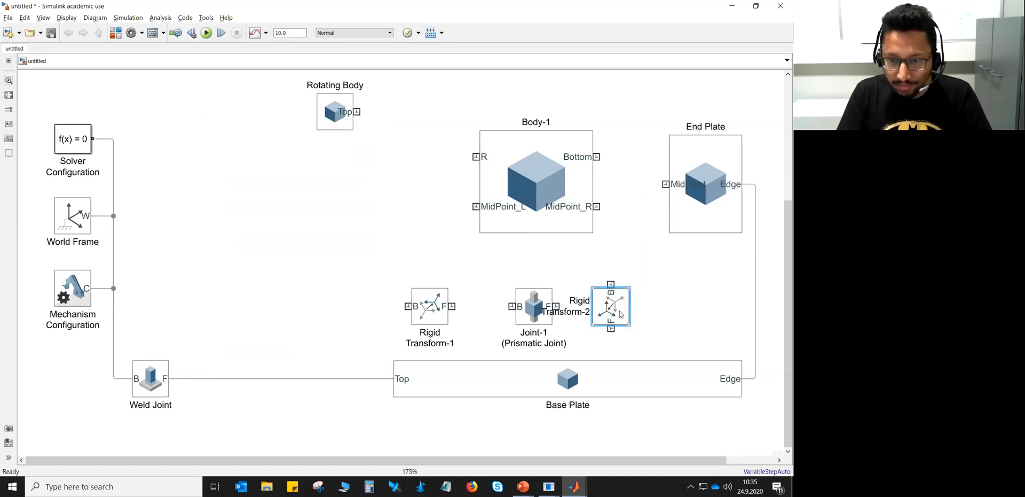
key(ctrl+r)
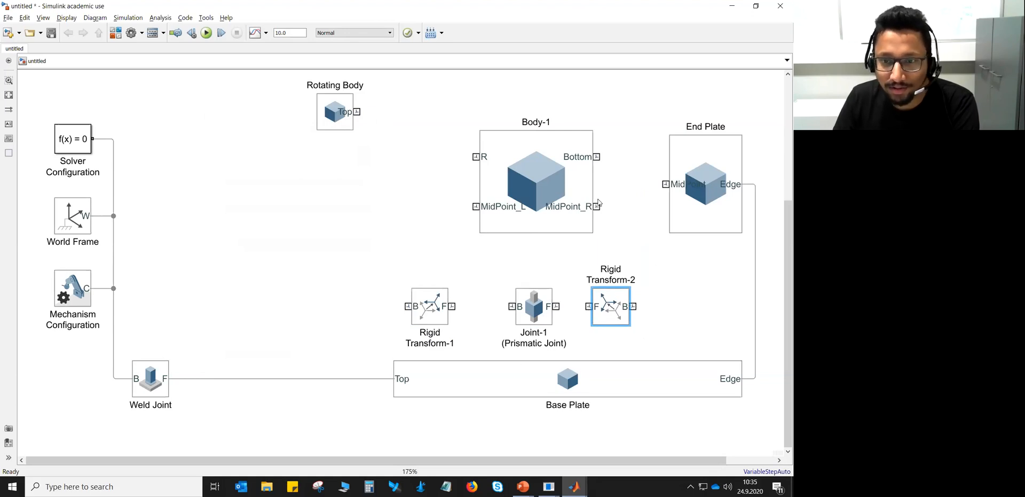
Connect the Weld Joint–Base Plate line through Rigid Transform-1, Joint-1 and Rigid Transform-2 to Body-1's Bottom port
drag(430, 306, 457, 307)
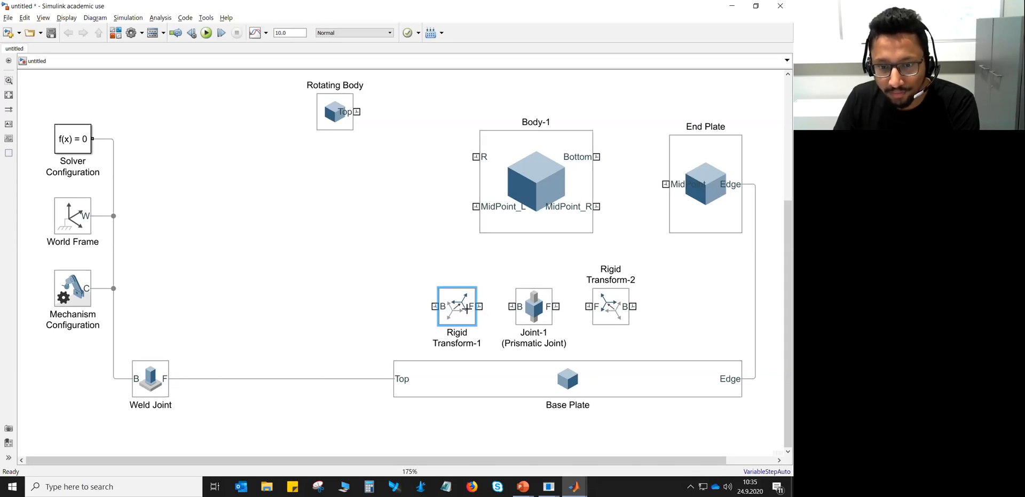
drag(432, 305, 321, 380)
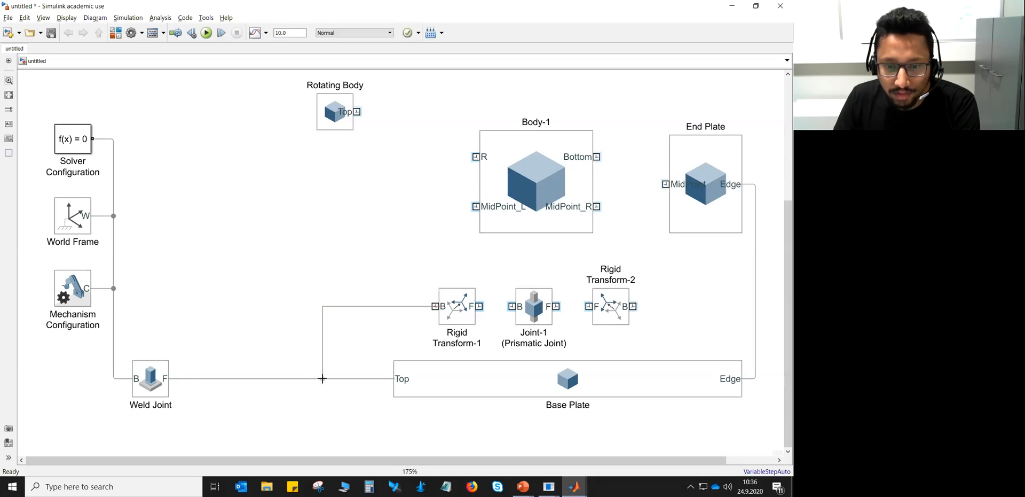
drag(477, 305, 596, 156)
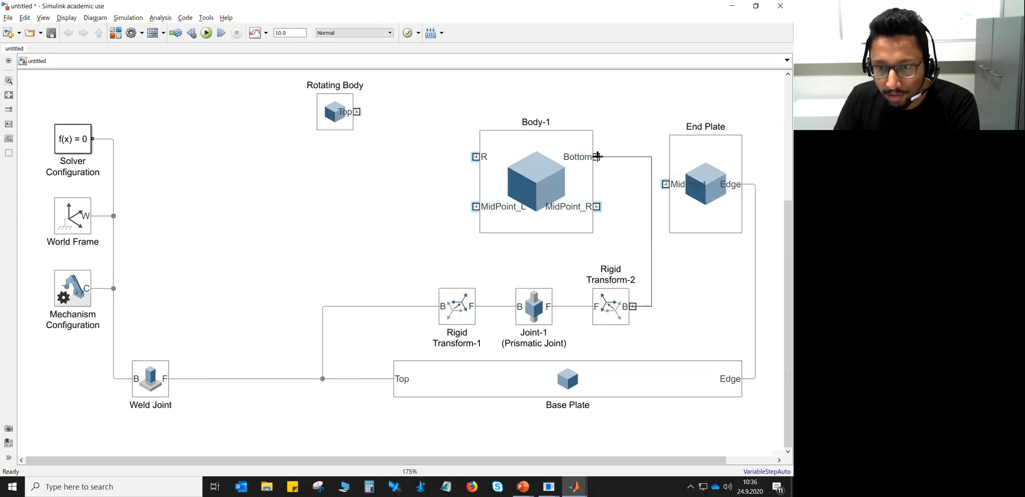
Tidy the layout by moving both Rigid Transform blocks closer to Joint-1 and the Bottom port's connection line nearer to Body-1
drag(615, 312, 588, 311)
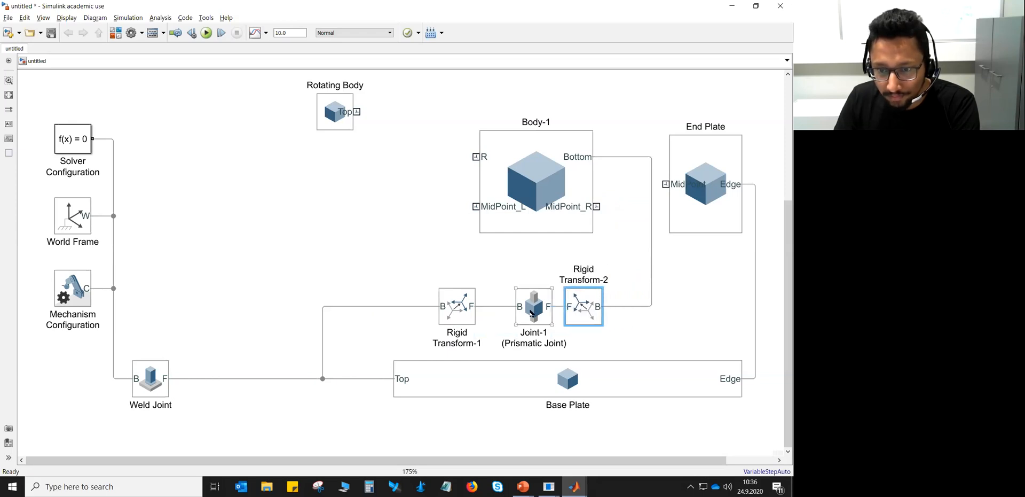
drag(469, 310, 492, 310)
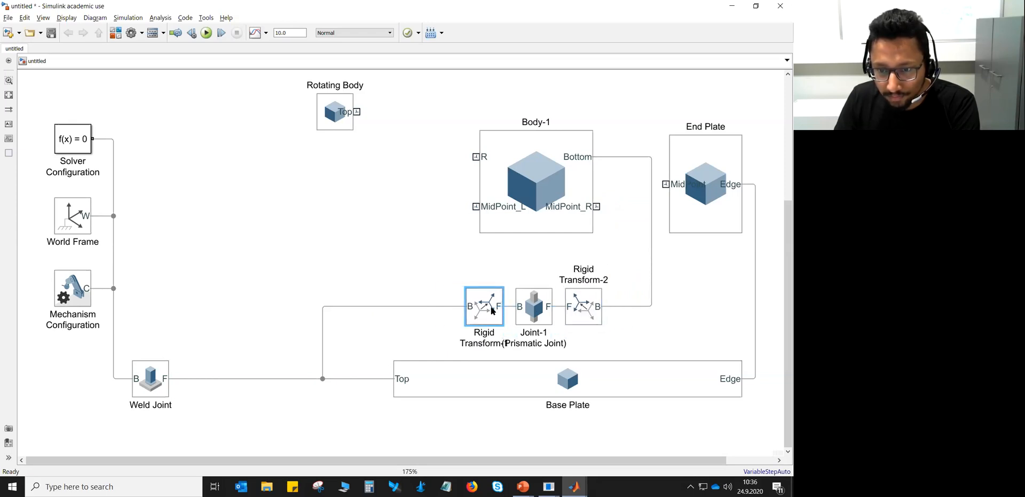
drag(651, 263, 612, 262)
click(653, 284)
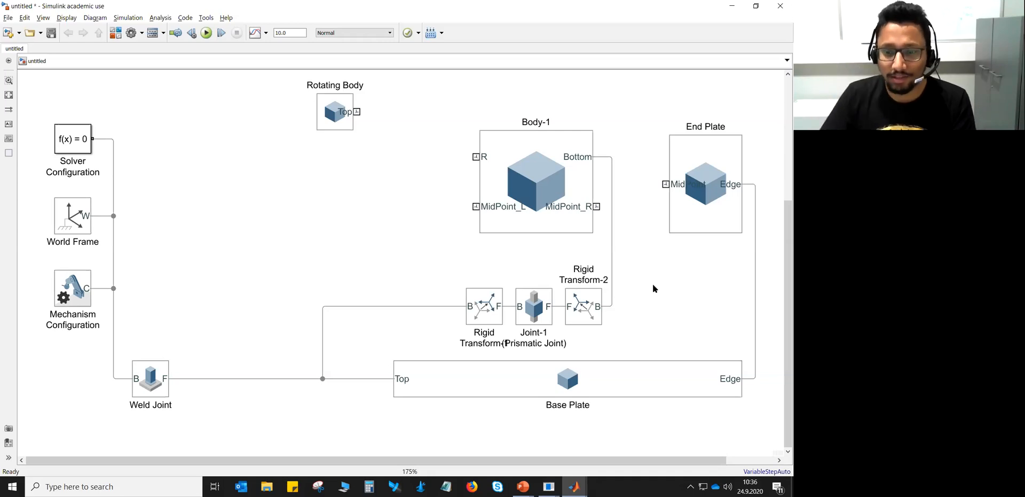
drag(484, 293, 475, 293)
click(679, 317)
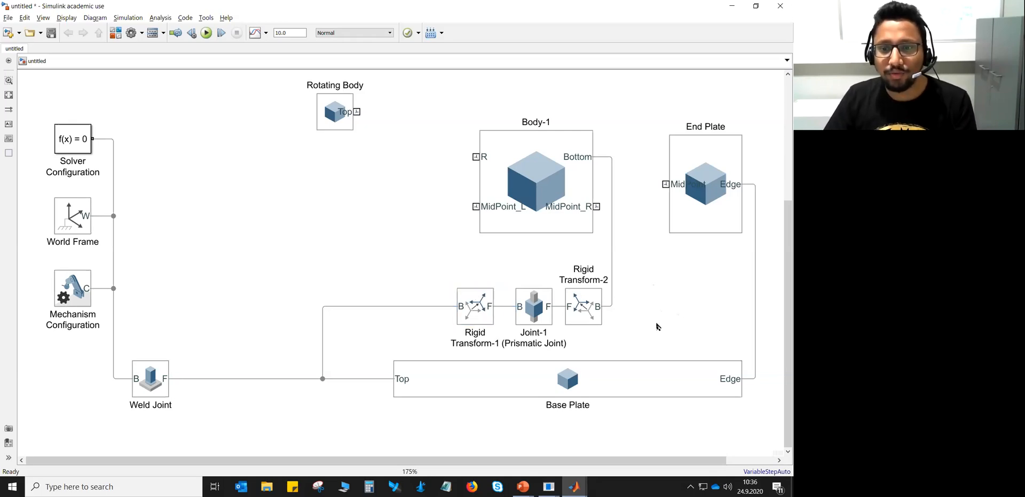
click(541, 291)
click(352, 152)
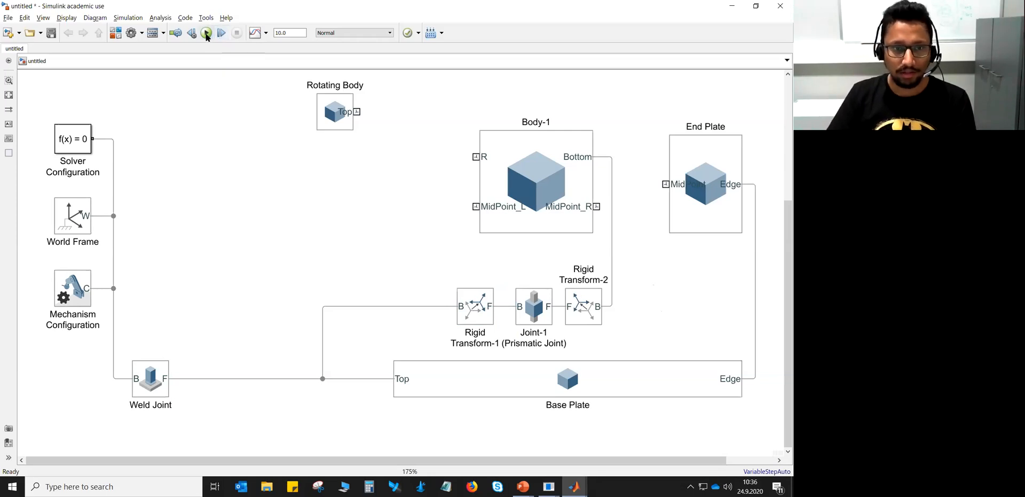
Run the simulation and replay its animation in a front view using the Y up (XY Front) view convention
click(206, 33)
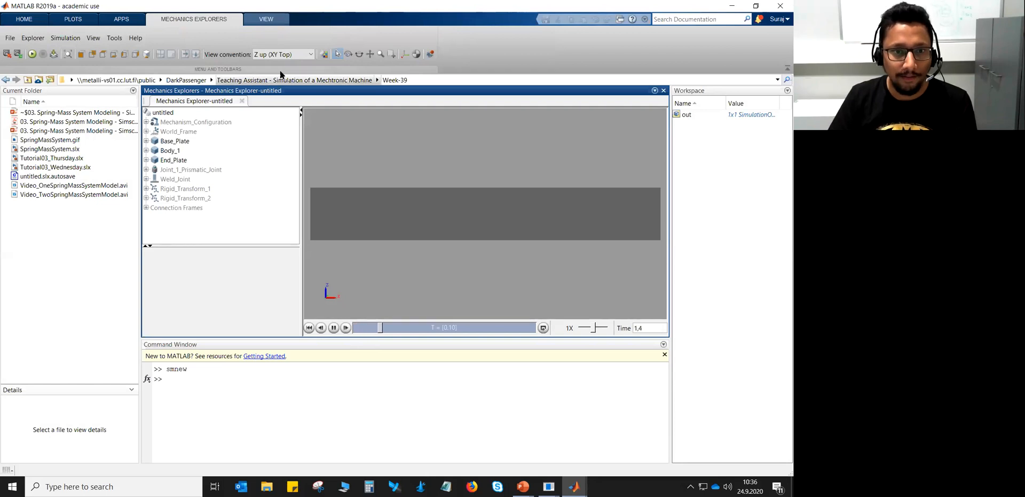
click(312, 55)
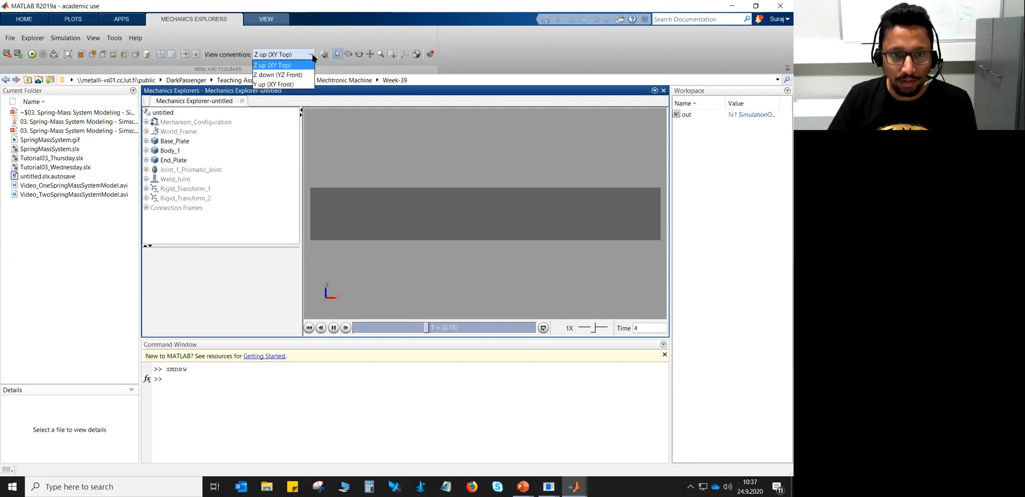
click(293, 85)
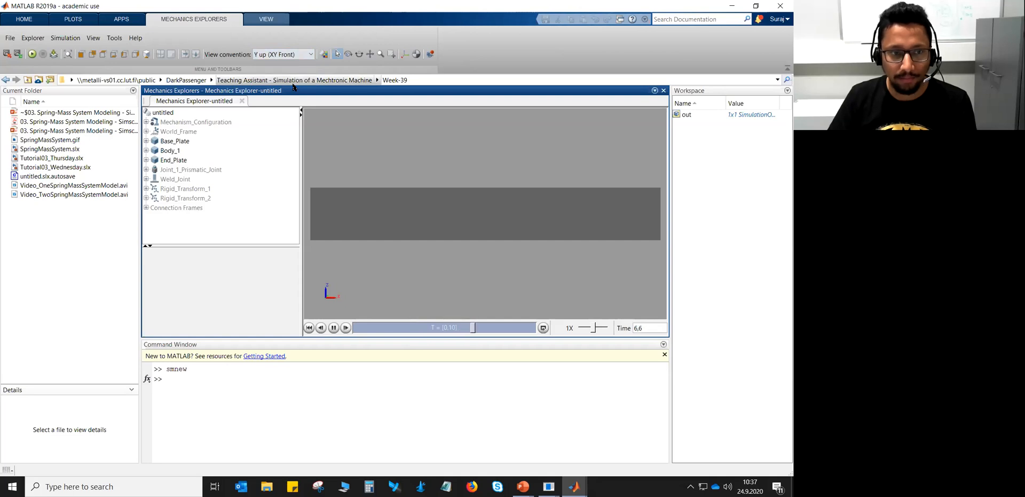
click(83, 54)
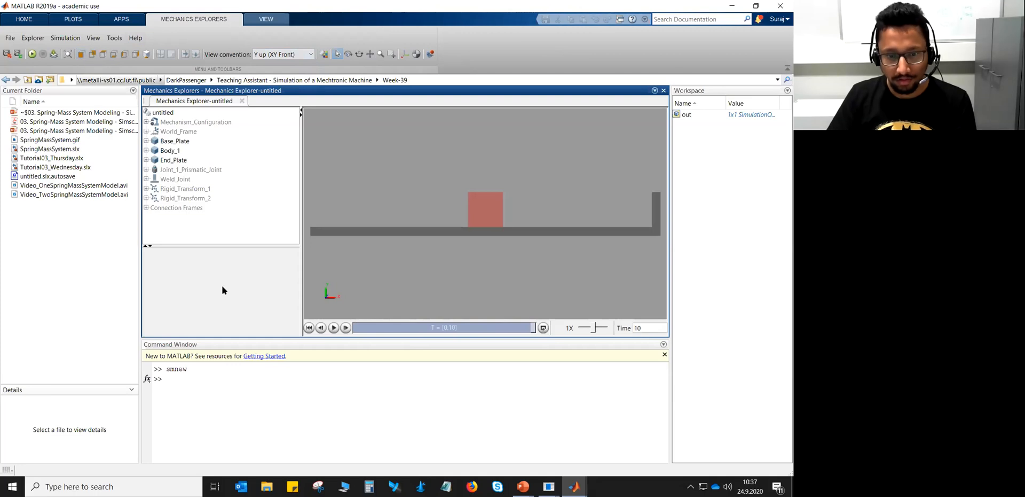
click(332, 328)
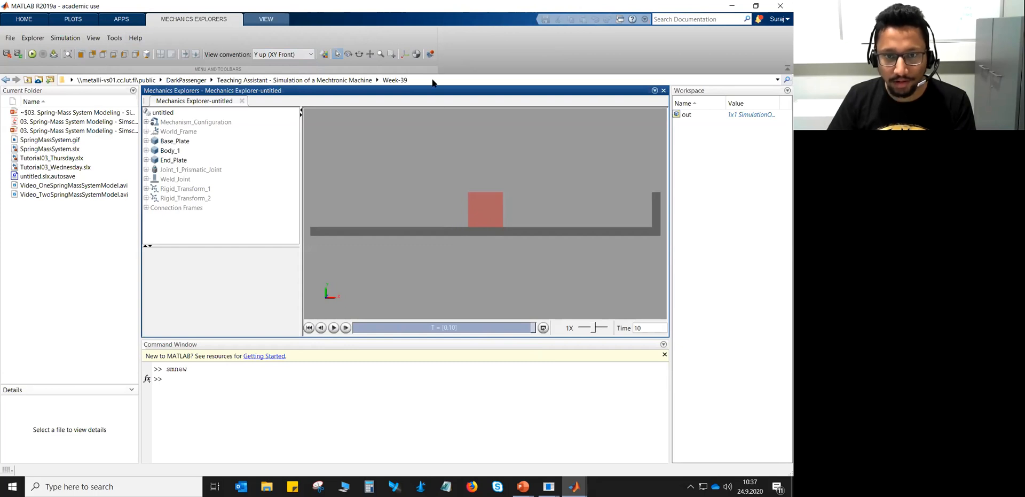
Show the frames in Mechanics Explorer and highlight Base_Plate, End_Plate and Body_1 in turn to examine their frame locations
click(405, 54)
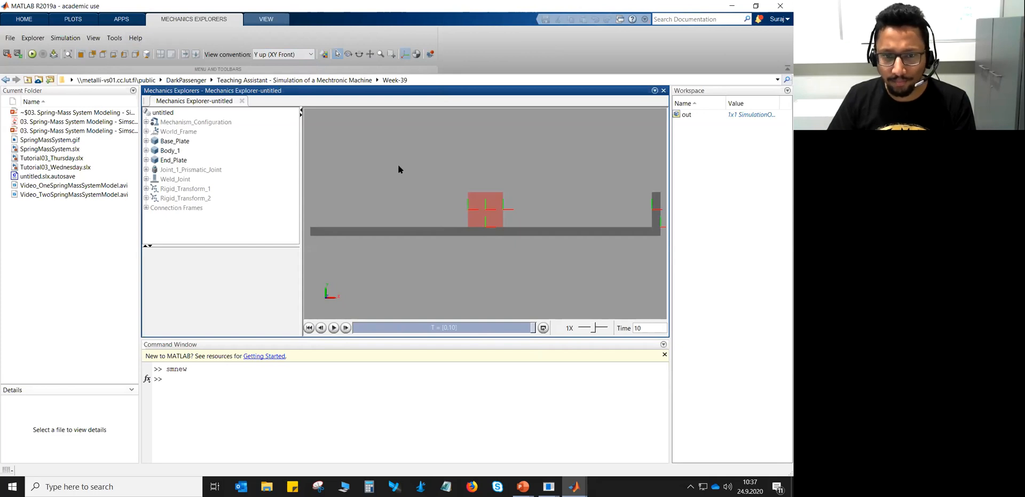
click(172, 142)
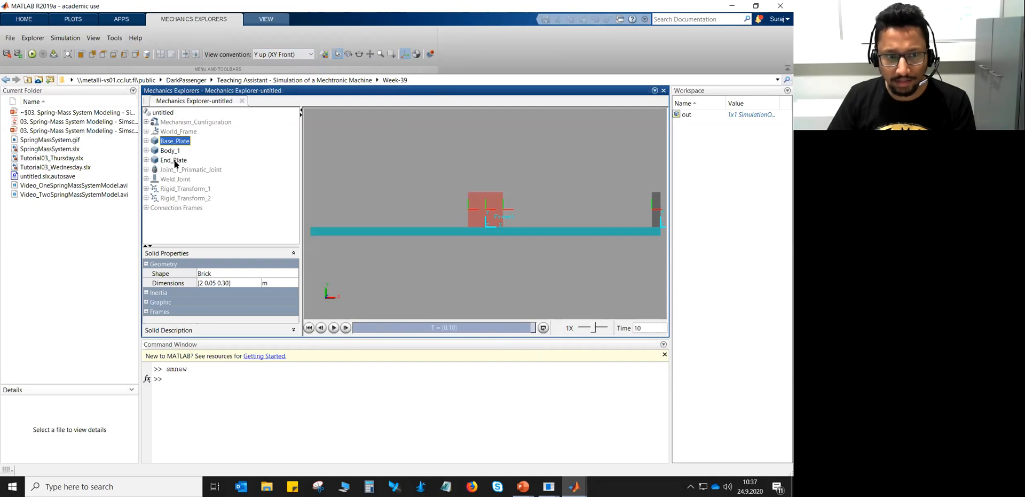
click(175, 161)
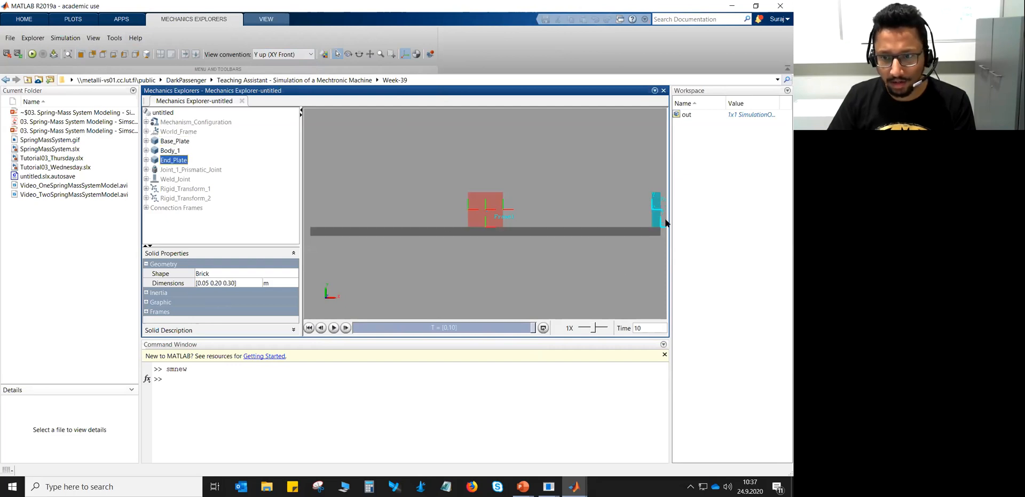
click(171, 151)
click(410, 271)
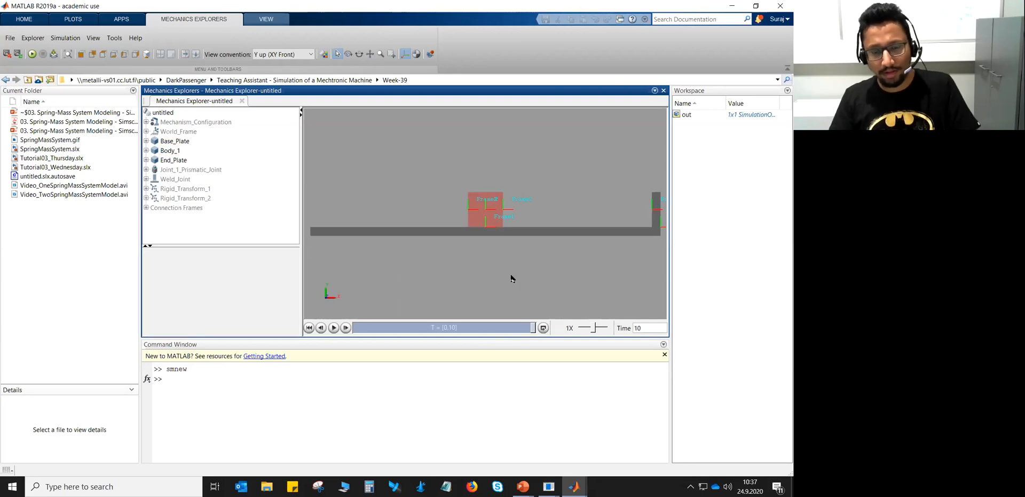
Switch back to the Simulink model and widen the Rotating Body block into a flat rectangle
key(alt+Tab)
key(alt+Tab)
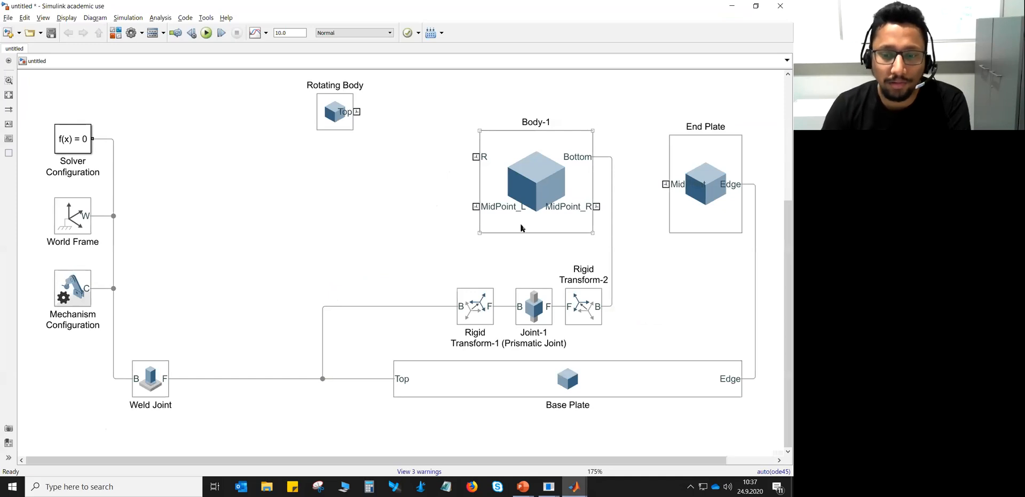
click(341, 124)
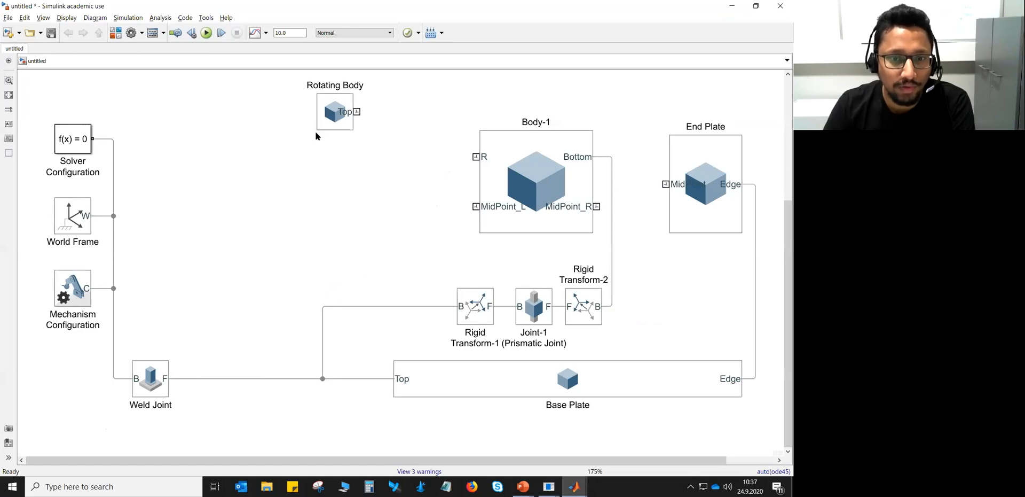
drag(317, 130, 339, 133)
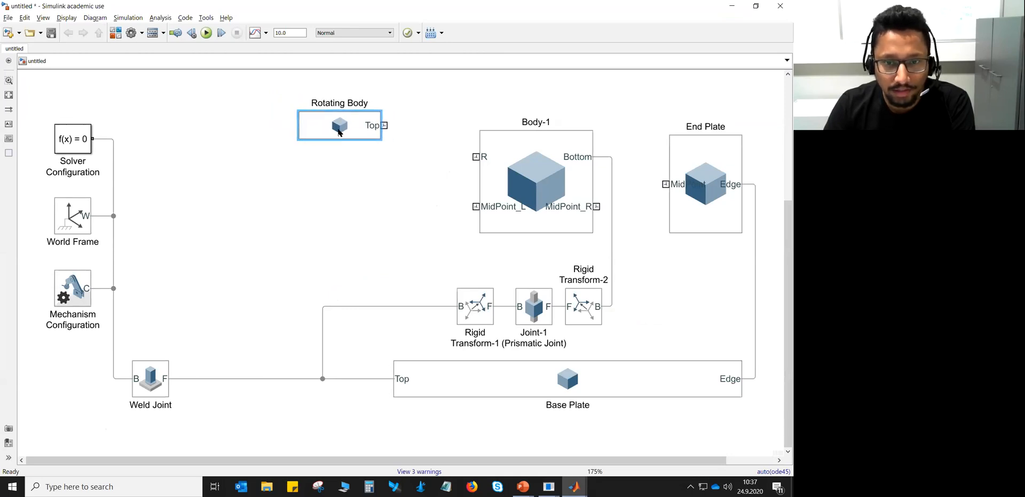
click(344, 170)
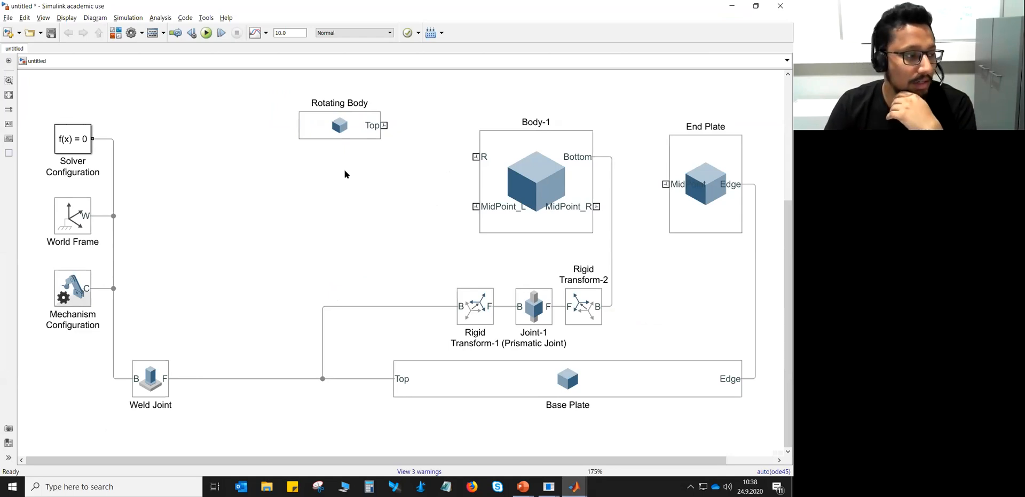
Add a Revolute Joint block below Rotating Body and name it "Joint-2 (Revolute Joint)" on two lines
click(494, 166)
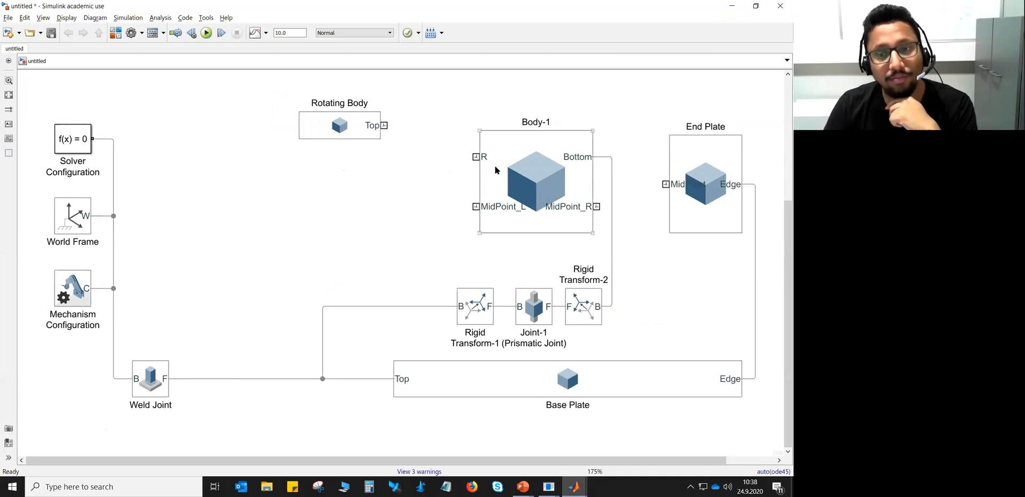
click(365, 175)
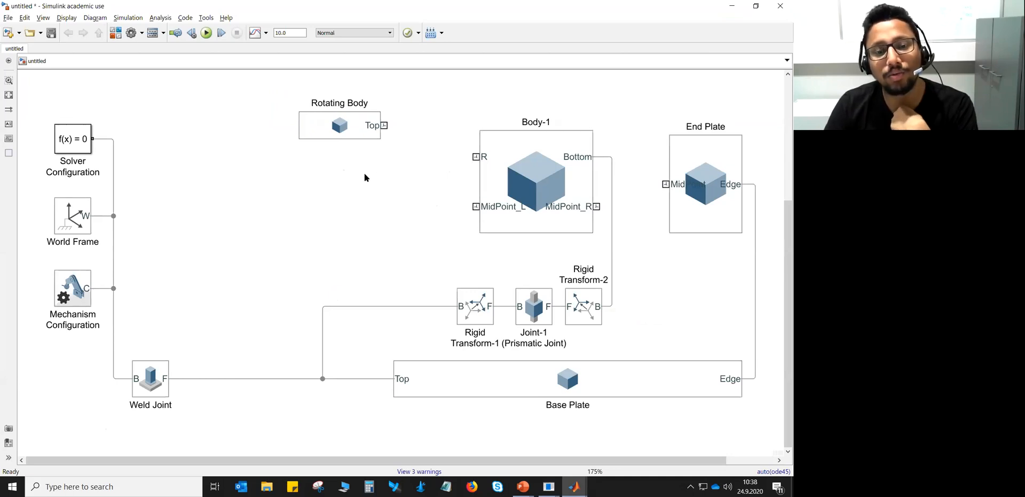
double_click(353, 174)
text(rev)
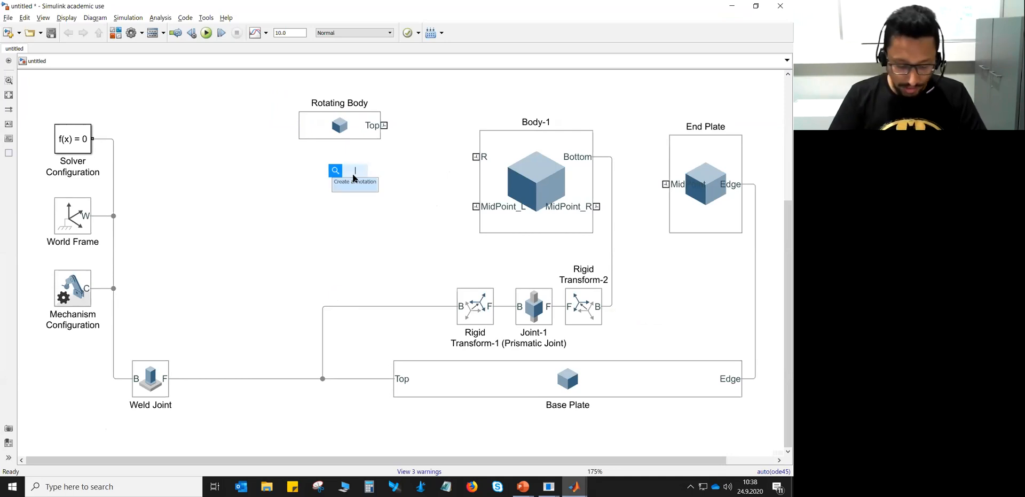
key(Return)
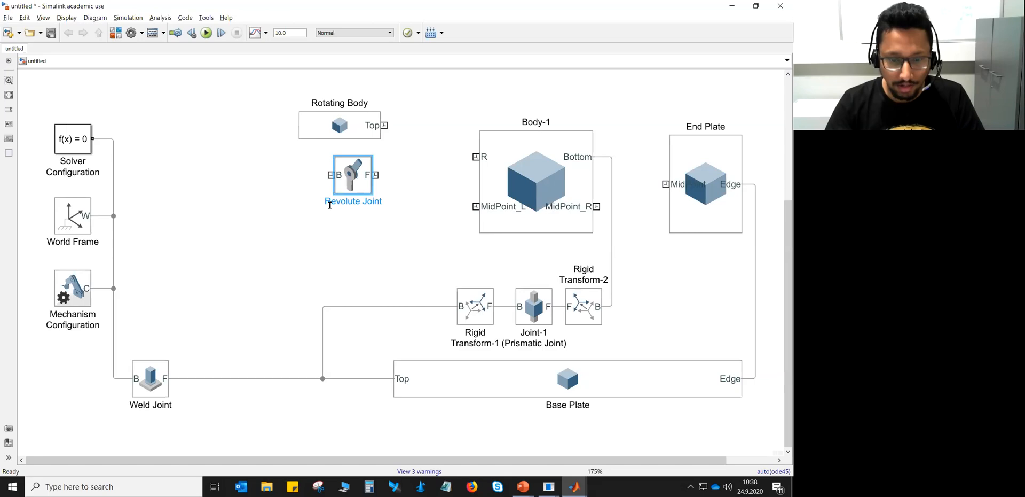
text(Joint-2)
key(Return)
text(()
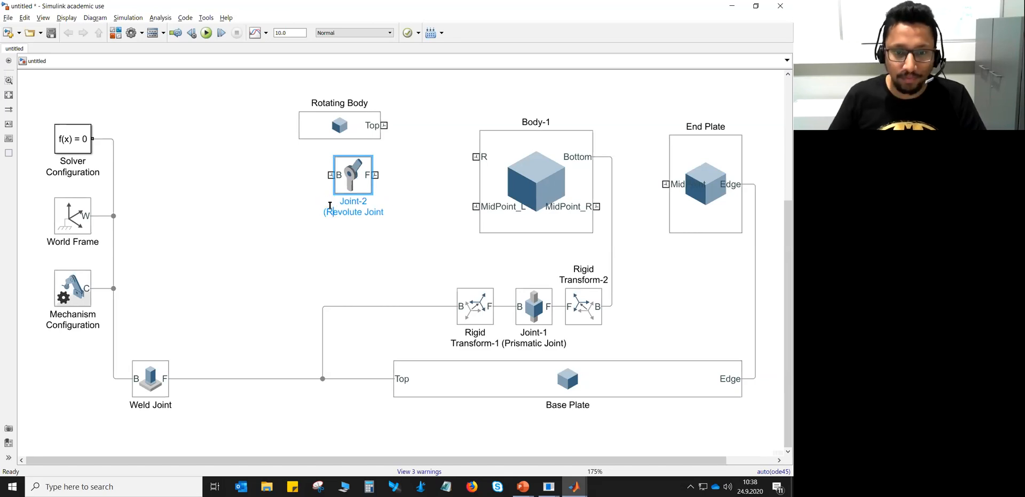
text())
key(Escape)
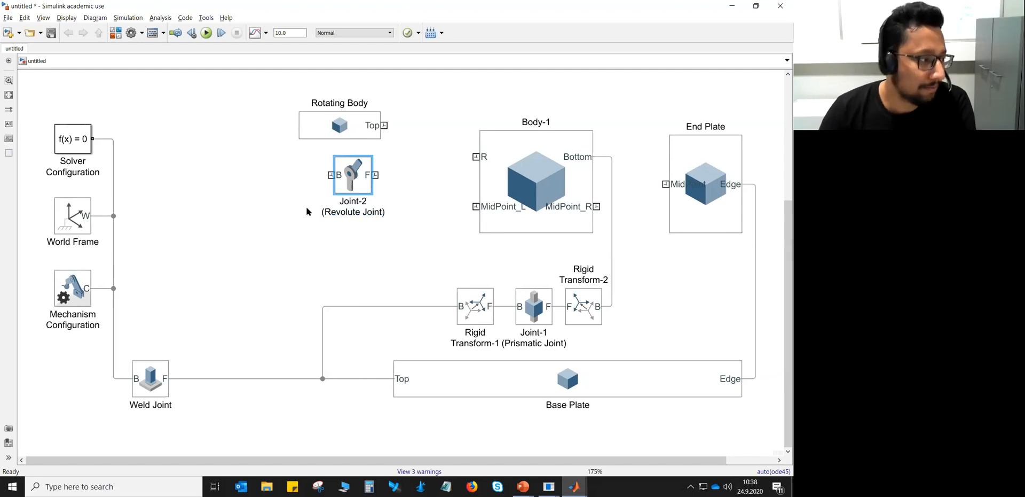
Arrange the blocks so Joint-2 sits between Rotating Body and Body-1, with its F port aligned to Body-1's R port
drag(341, 126, 313, 127)
drag(355, 177, 403, 163)
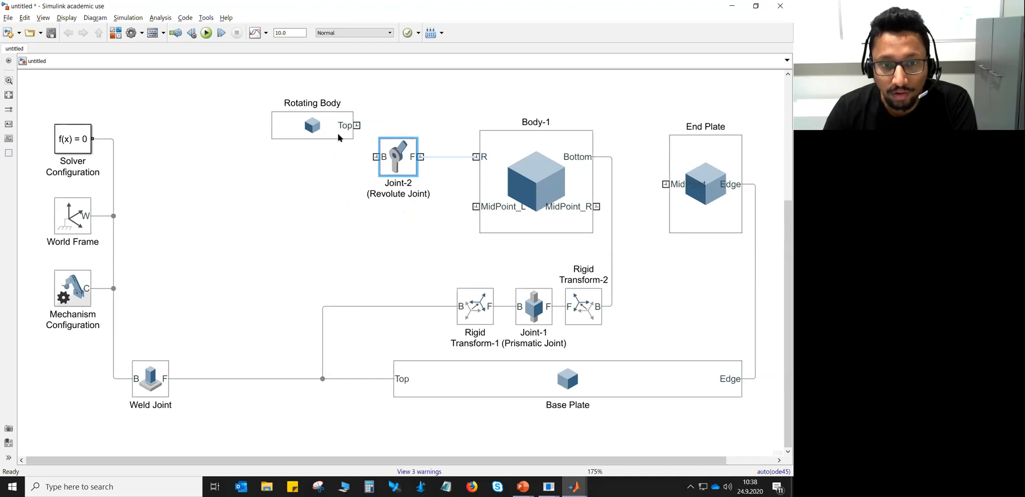
click(401, 169)
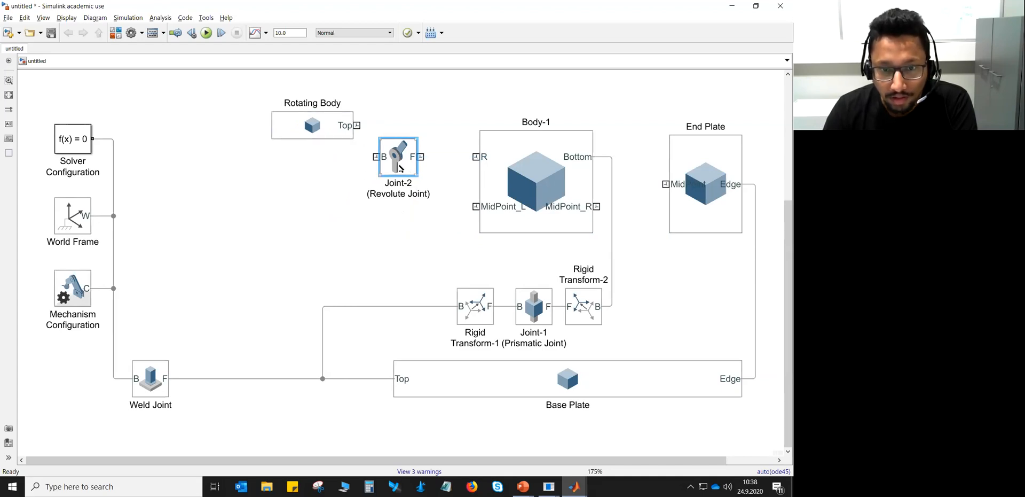
Set Joint-2's actuation to Motion Provided by Input and Torque Automatically Computed
double_click(401, 168)
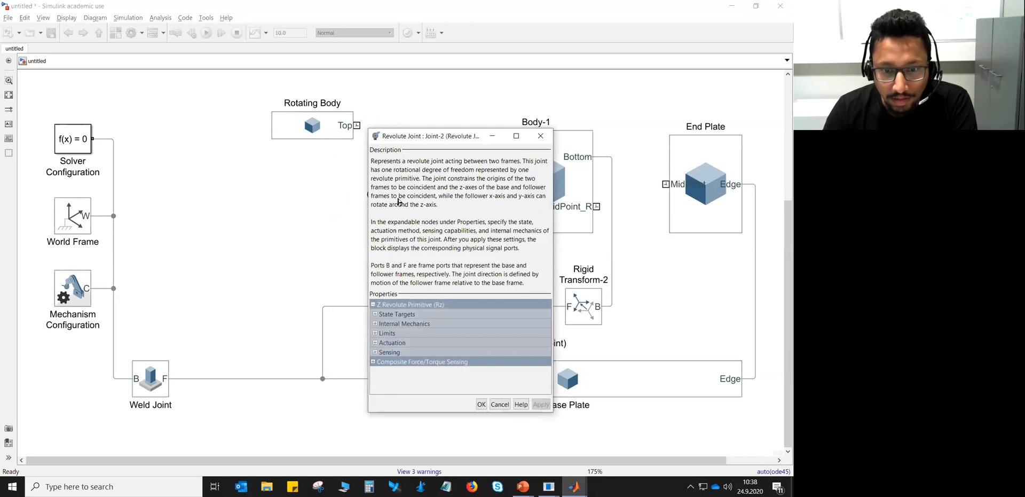
drag(438, 137, 341, 97)
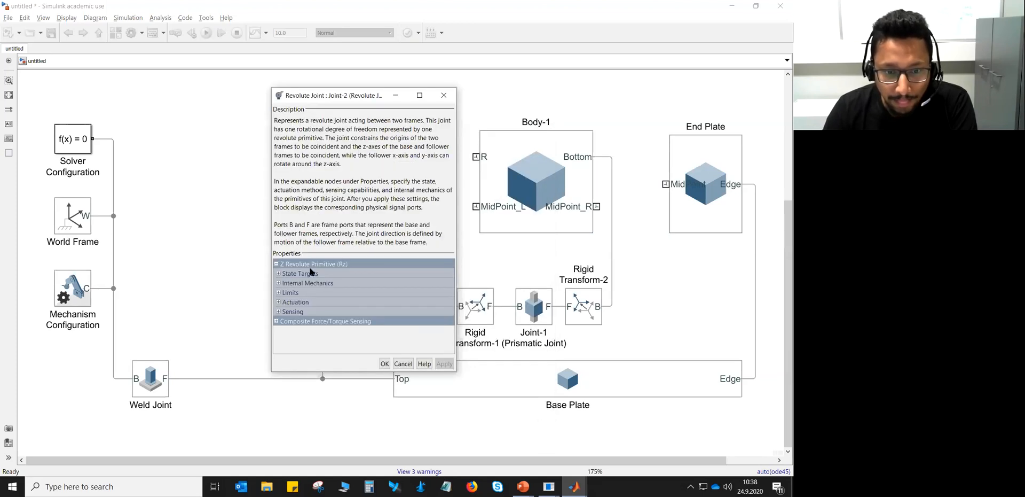
click(278, 302)
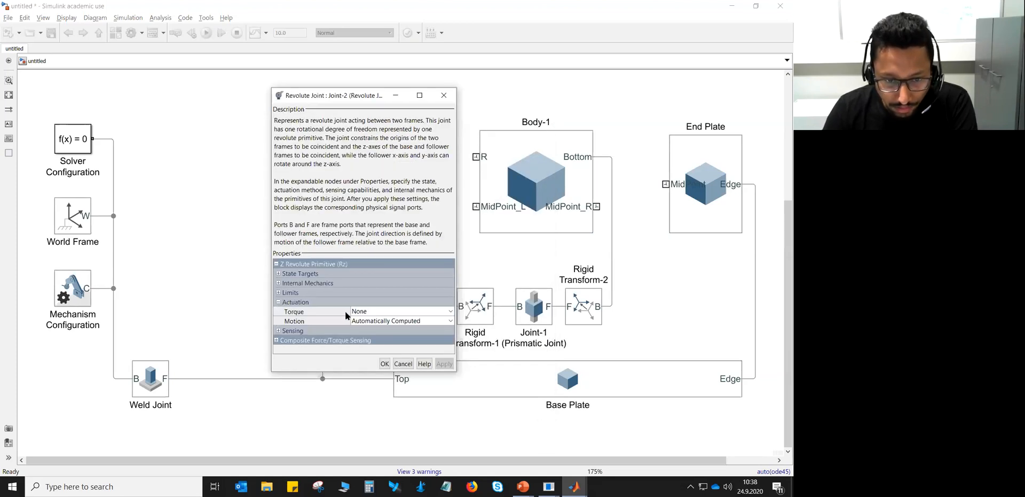
click(367, 321)
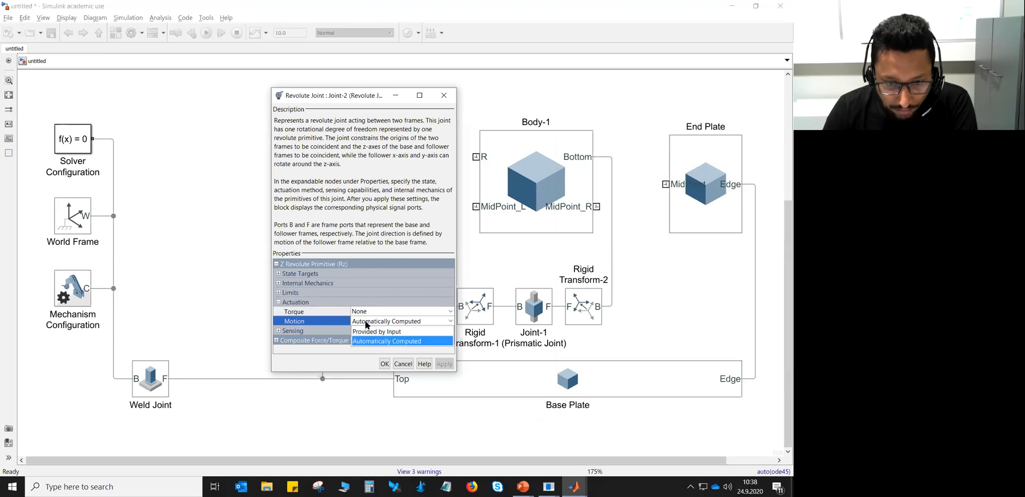
click(367, 332)
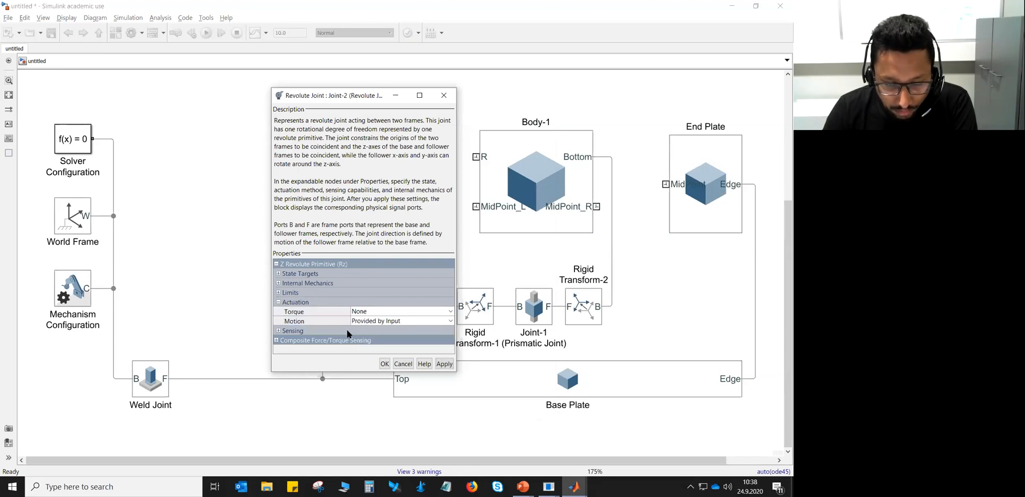
click(385, 312)
click(386, 342)
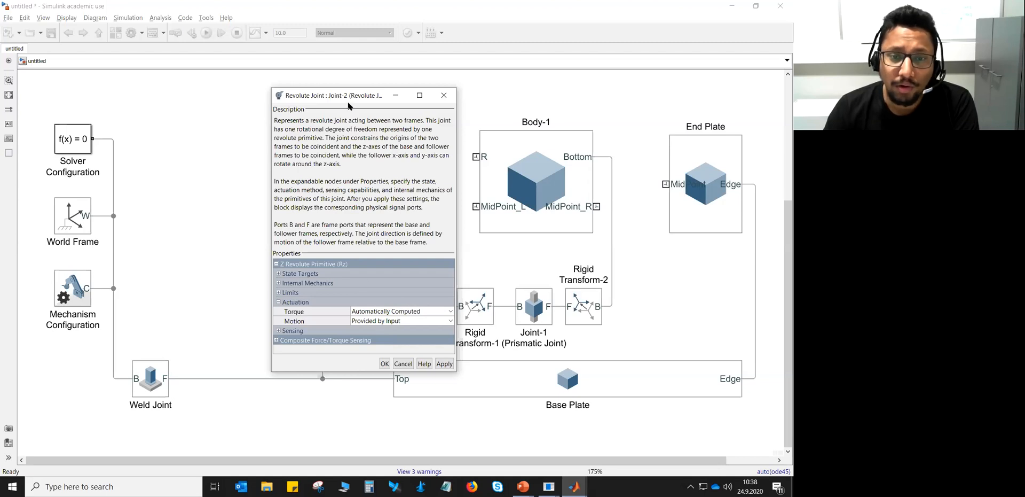
drag(330, 95, 165, 87)
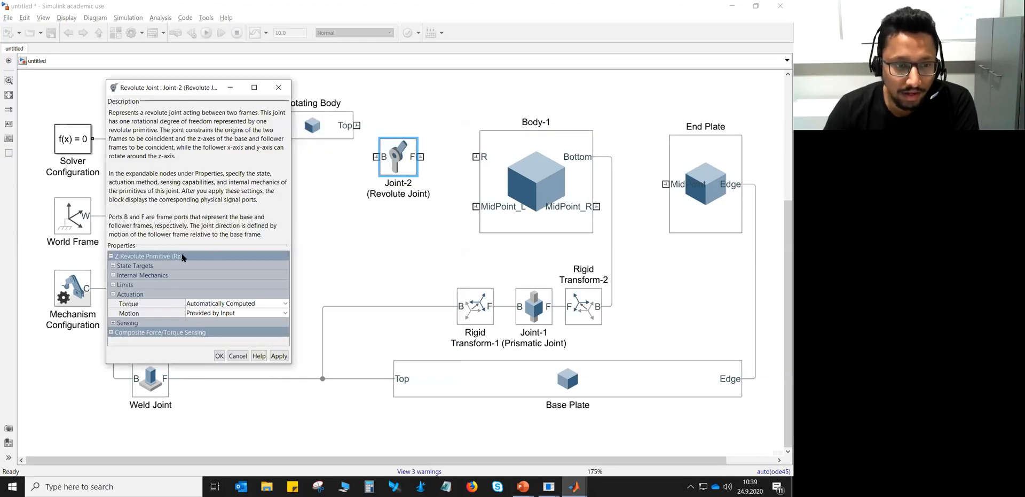
click(113, 266)
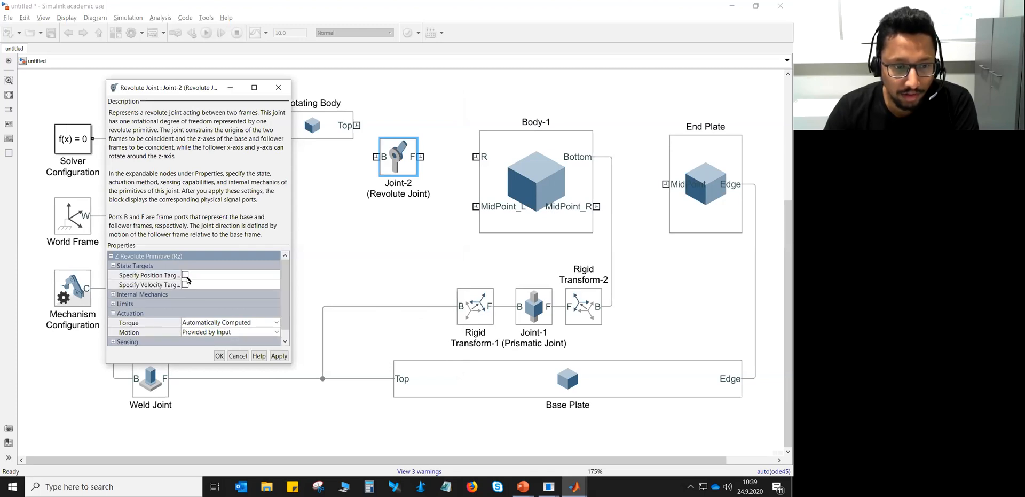
click(113, 266)
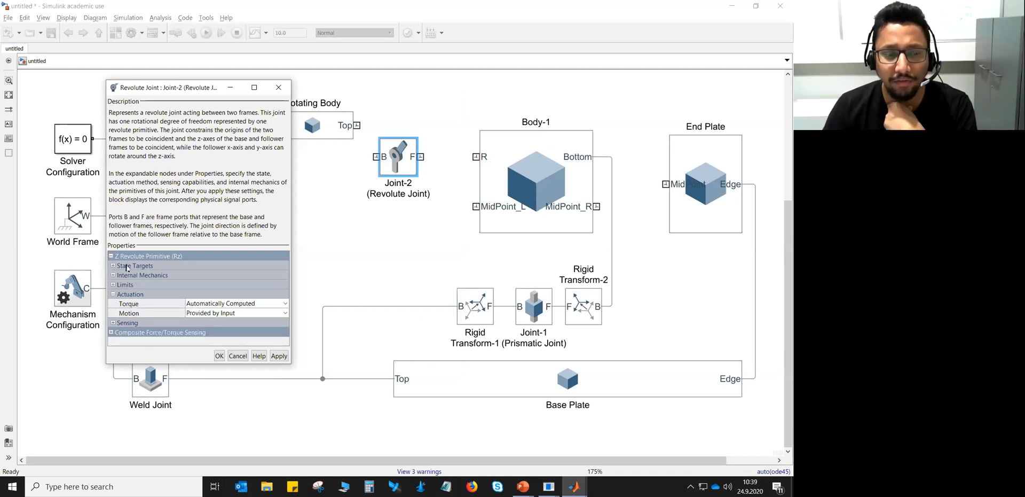
click(219, 355)
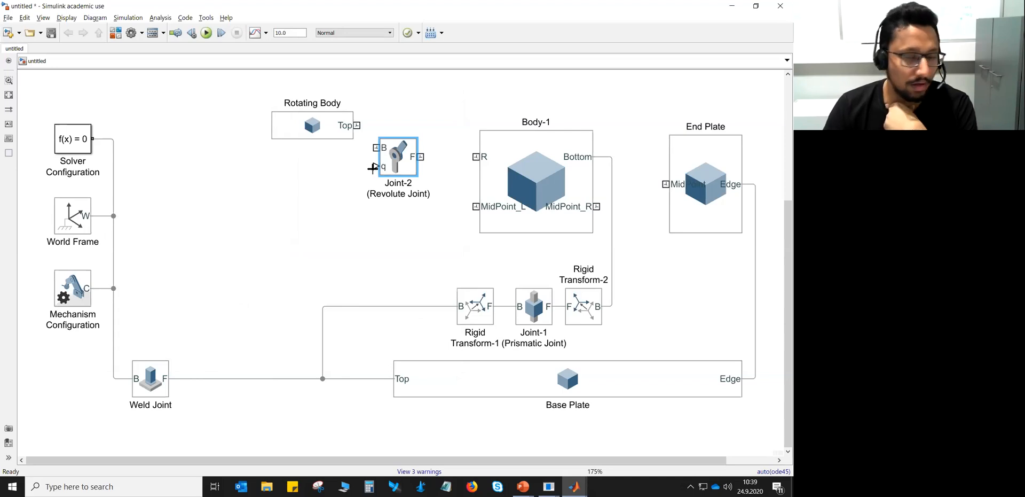
Connect Rotating Body's Top port to Joint-2's B port and Joint-2's F port to Body-1's R port, moving Joint-2 closer to Body-1
drag(398, 163, 402, 163)
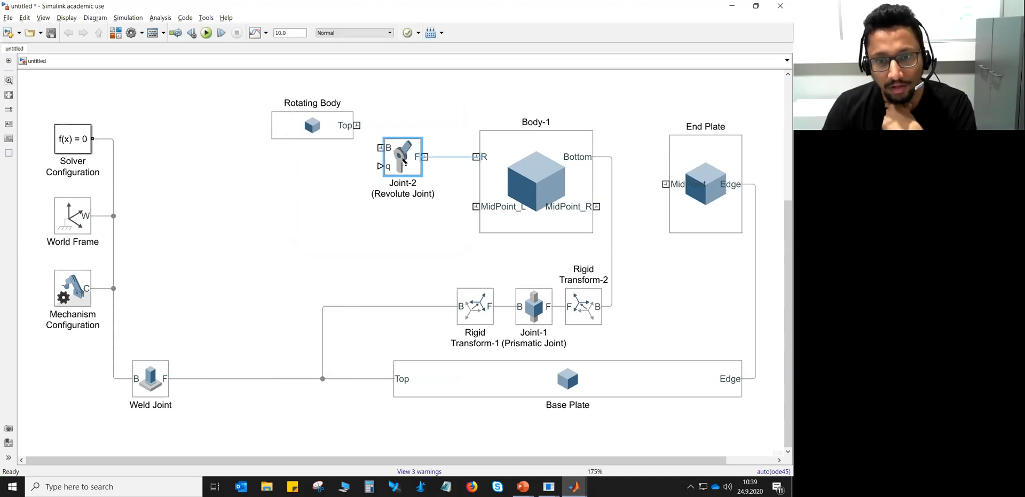
click(360, 183)
drag(359, 125, 380, 143)
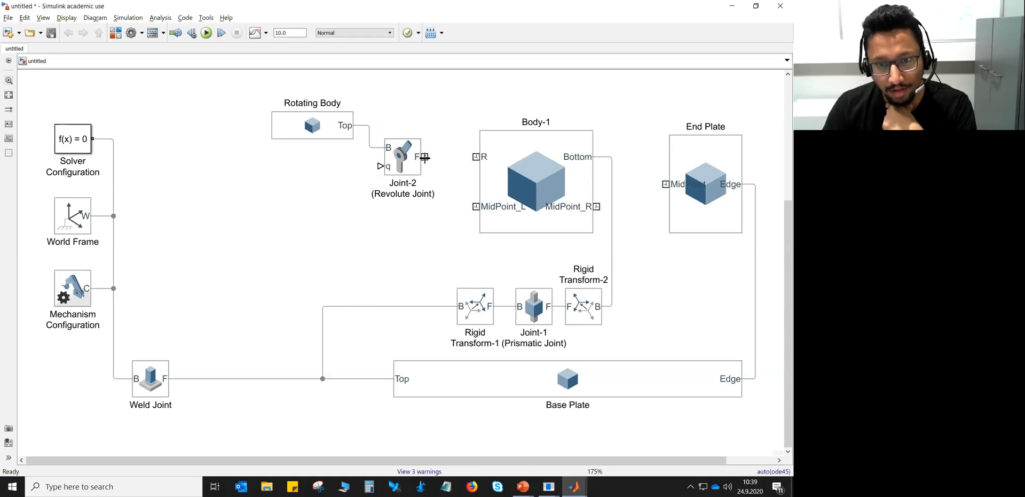
drag(425, 156, 475, 154)
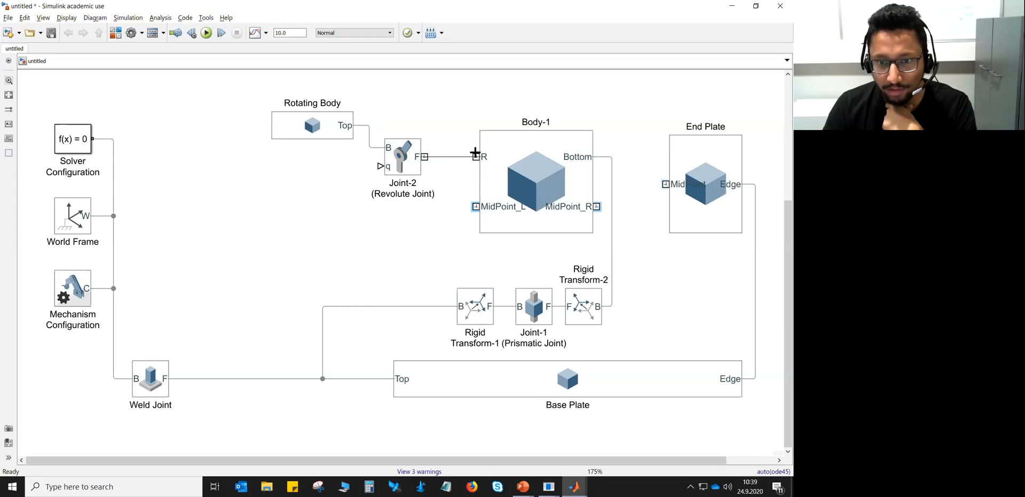
drag(403, 166, 412, 166)
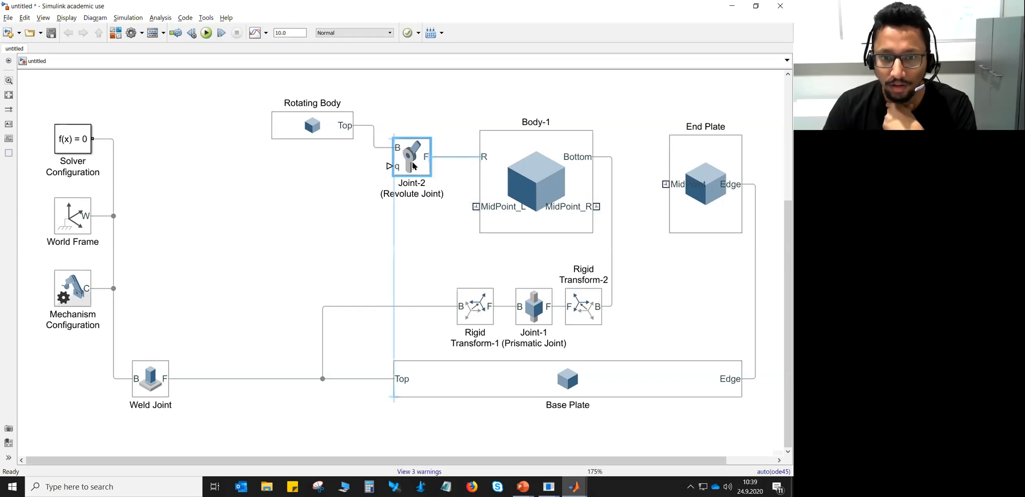
click(422, 240)
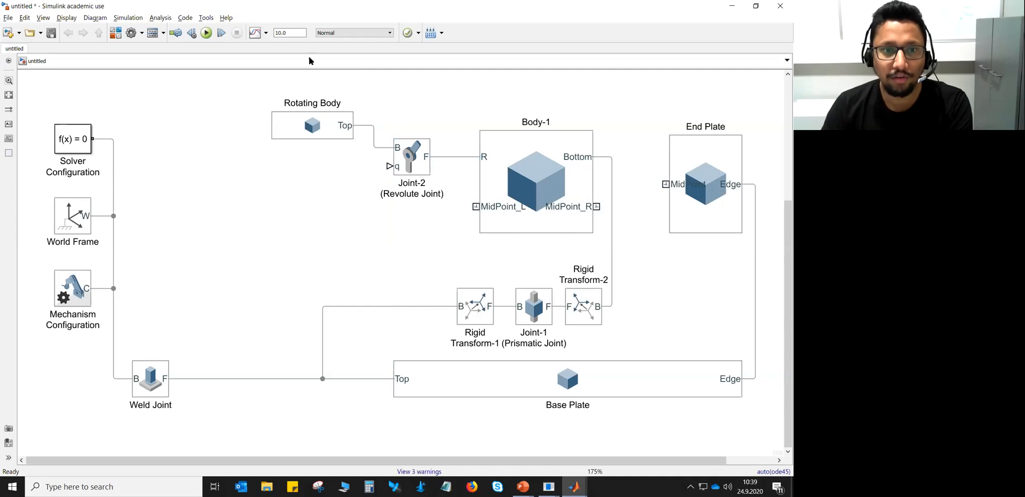
Run the simulation and highlight Rotating_Body in Mechanics Explorer to check its position relative to Body_1
click(206, 32)
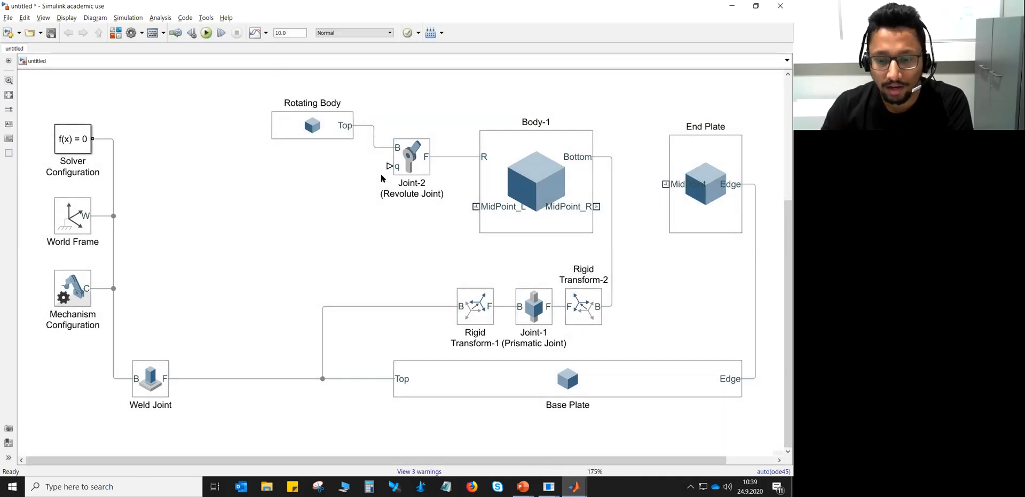
key(alt+Tab)
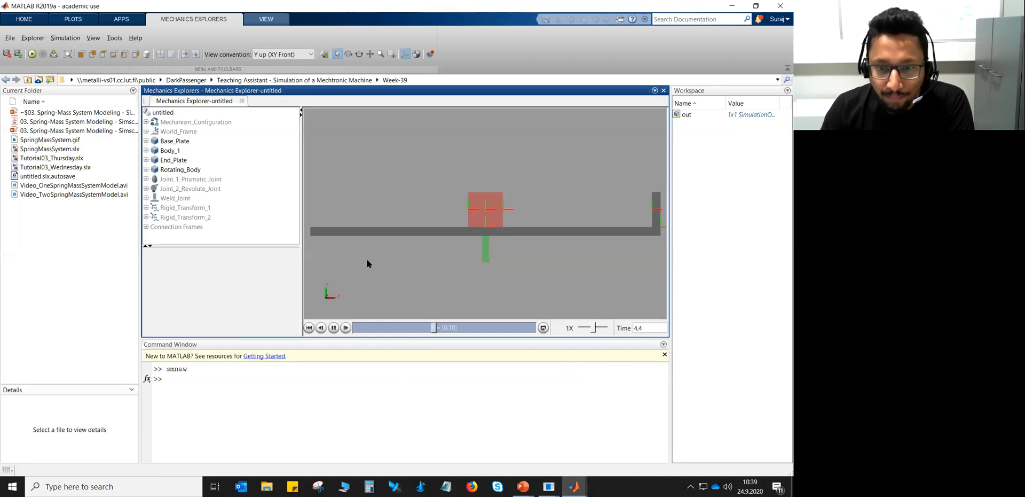
click(181, 169)
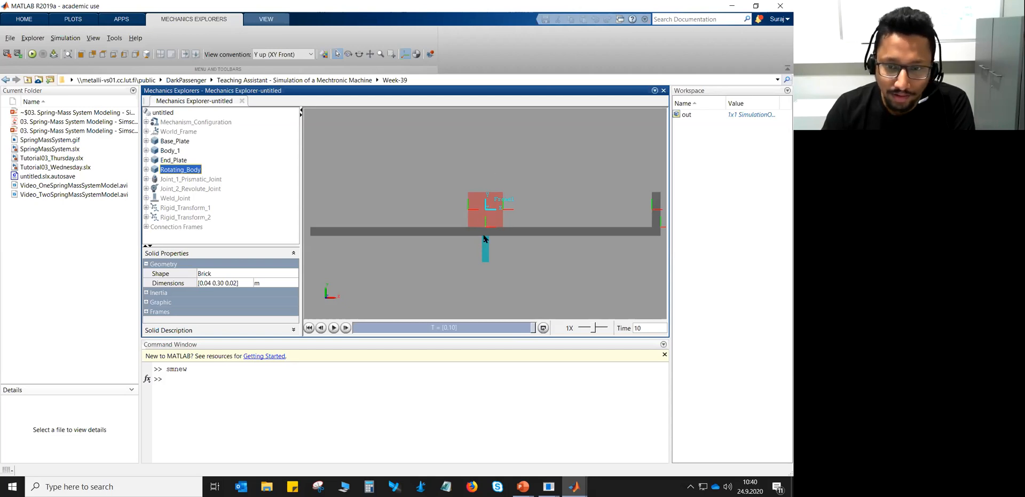
click(352, 256)
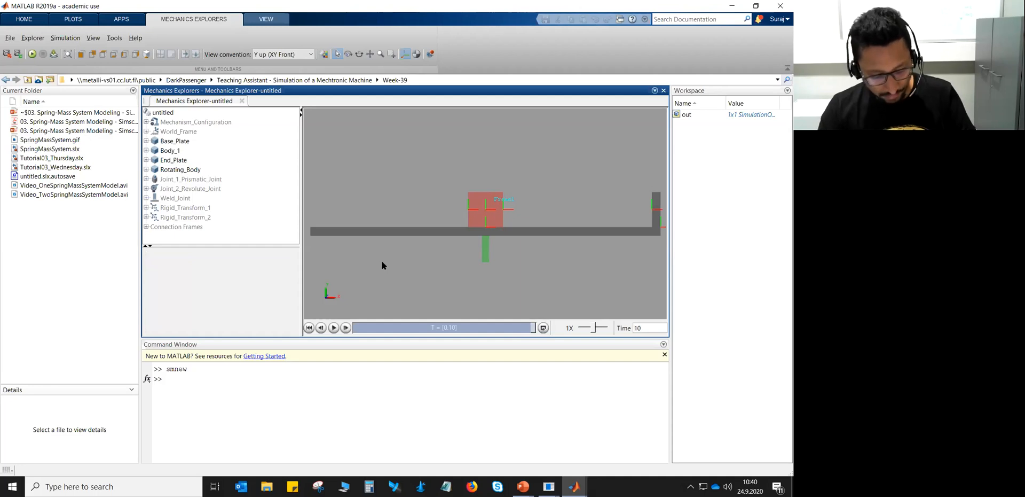
Return to the Simulink model and browse the Simscape Multibody Forces and Torques library for a spring block
key(alt+Tab)
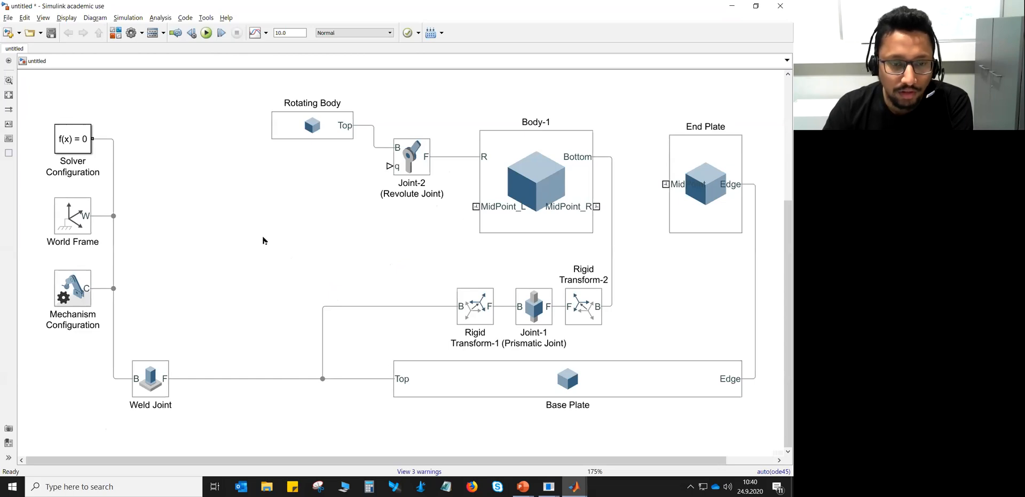
click(115, 34)
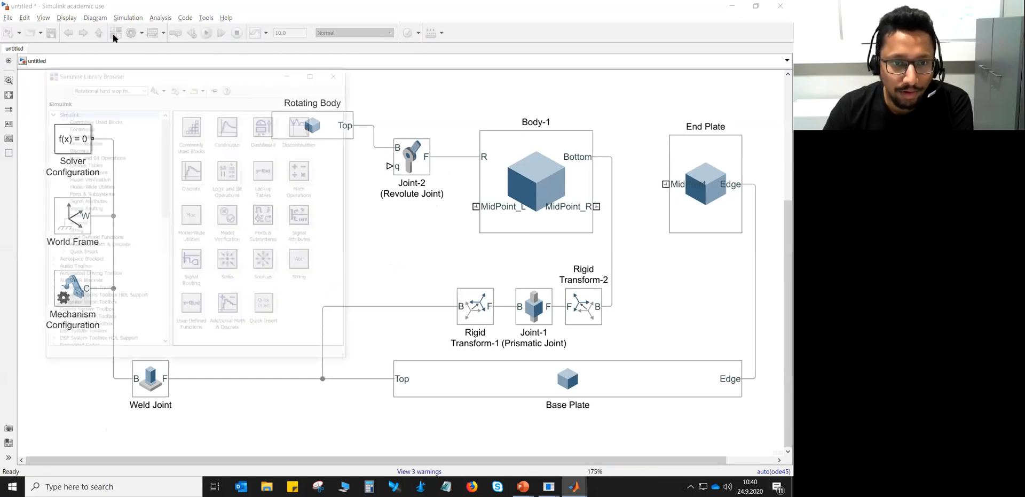
scroll(96, 262, down, 5)
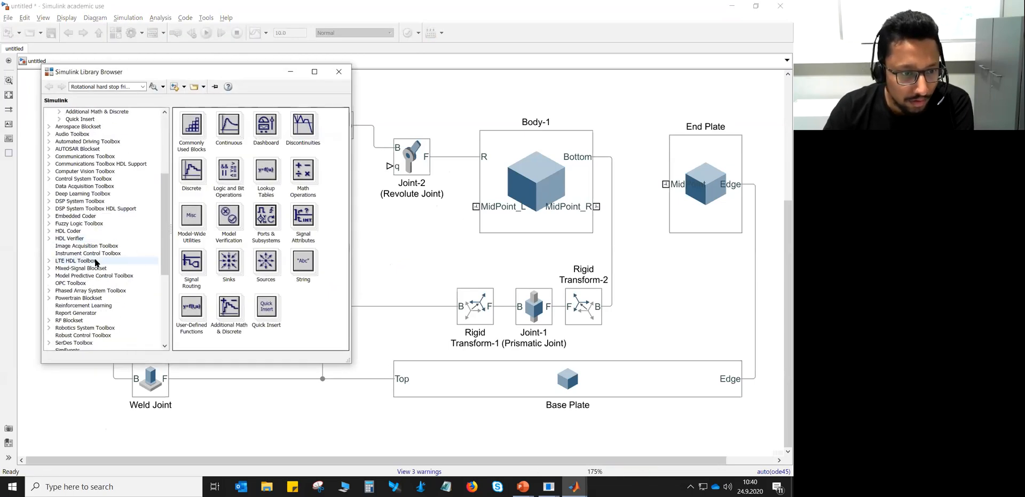
scroll(95, 262, down, 3)
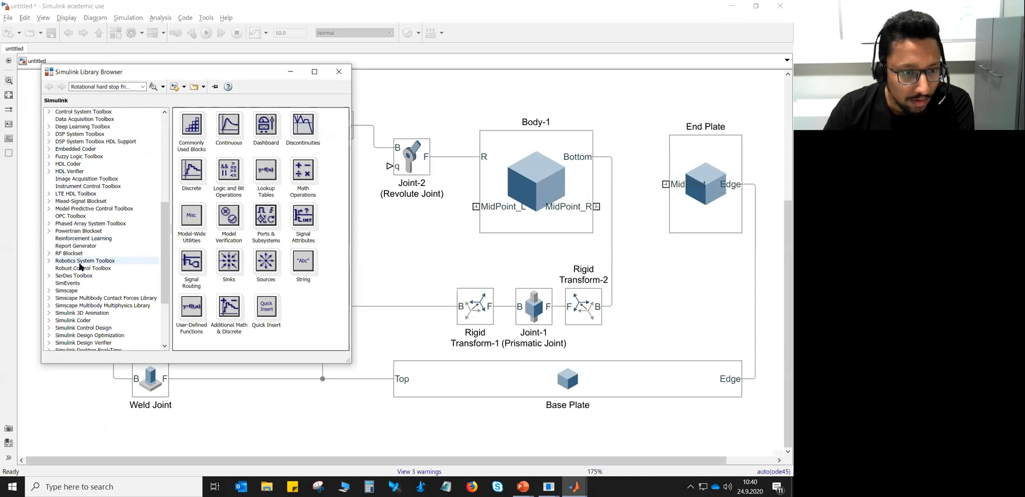
click(49, 290)
scroll(63, 291, down, 4)
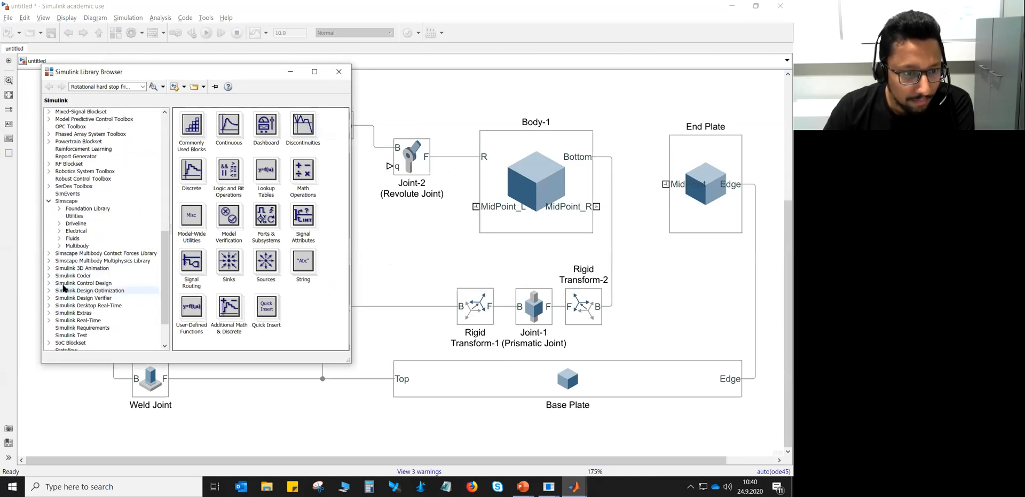
click(60, 246)
click(91, 283)
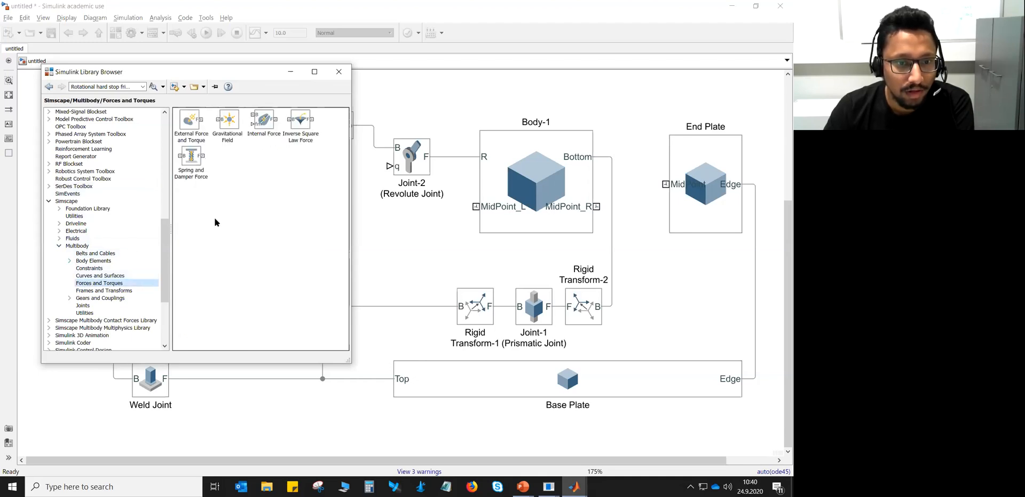
click(338, 73)
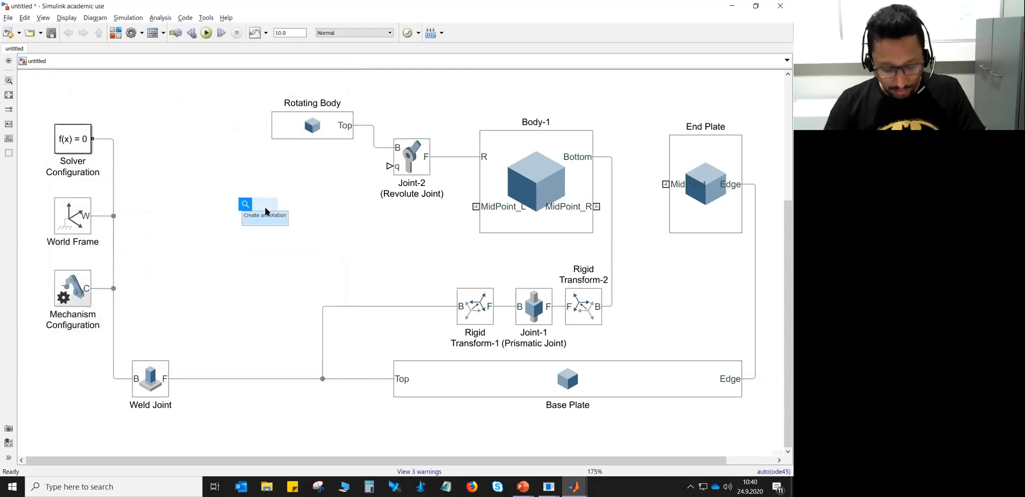
Add a Spring and Damper Force block named "Spring-1 (Spring and Damper Force)" and place it below Rotating Body
text(spring)
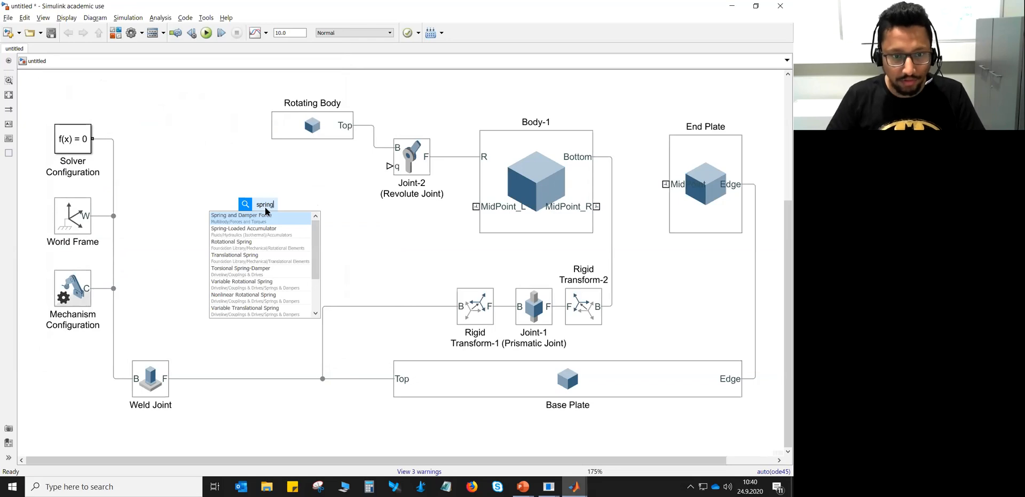
key(Return)
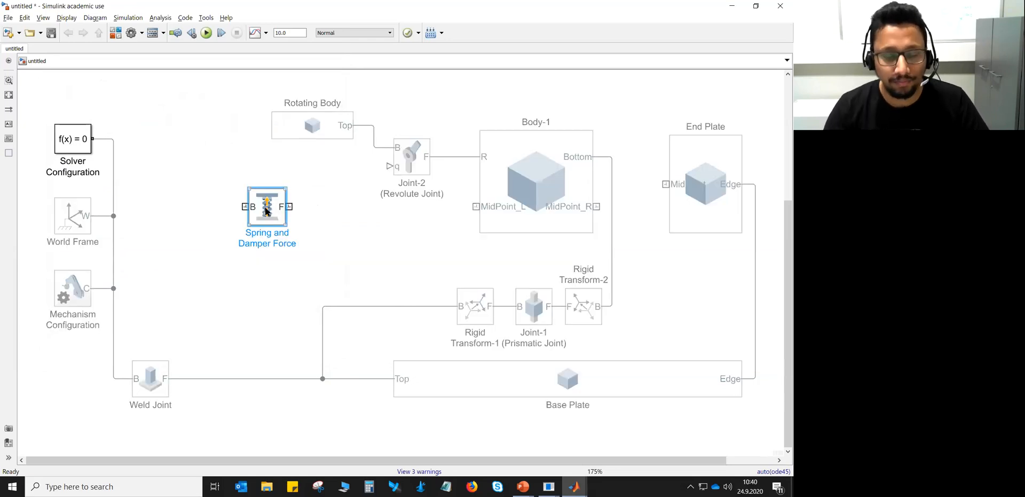
click(248, 233)
text(Spring-)
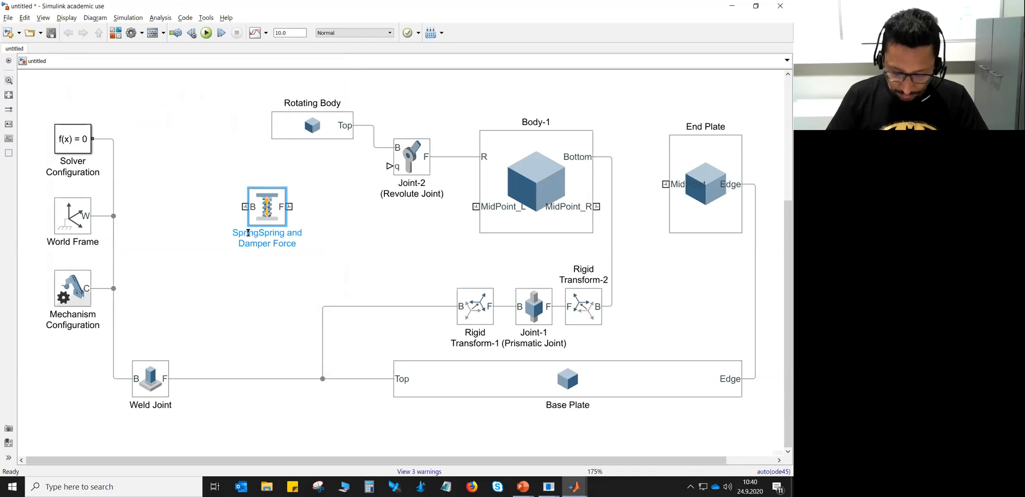
text(1)
key(Return)
text(()
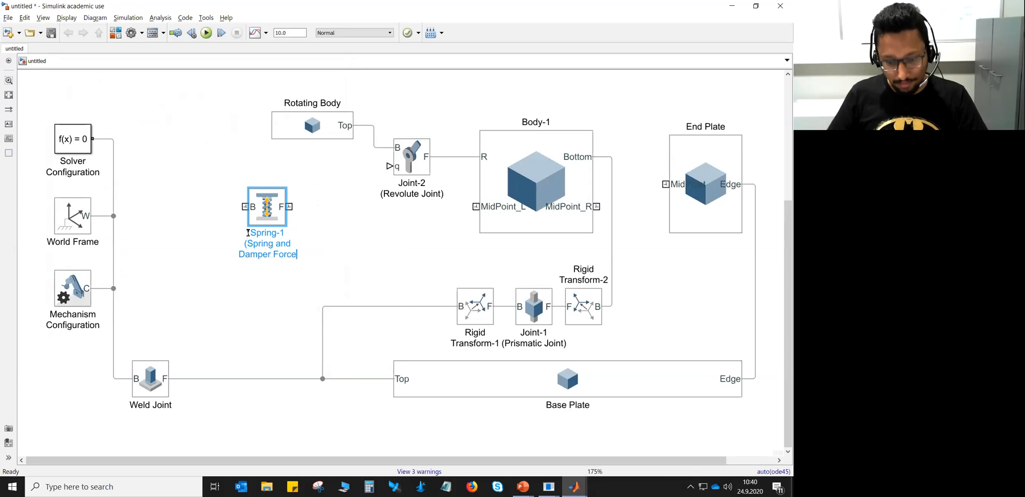
text())
key(Escape)
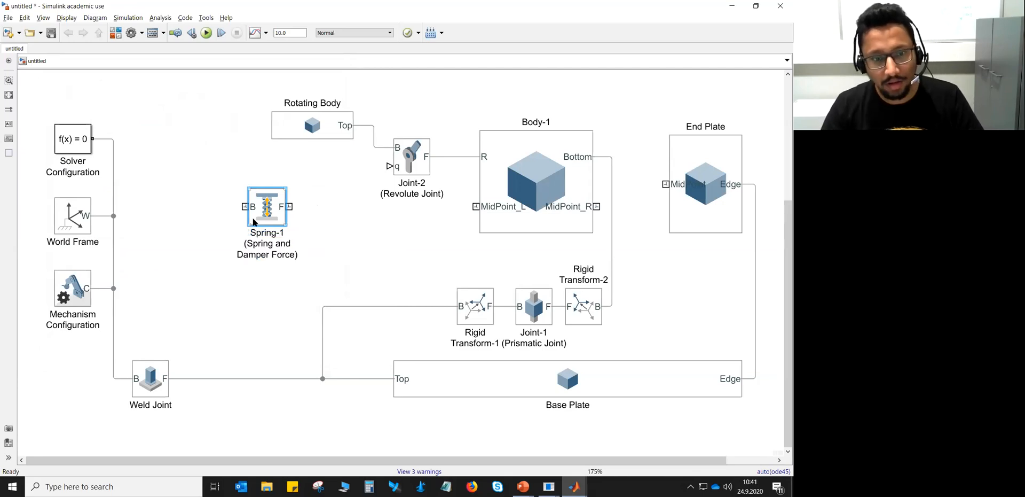
drag(271, 212, 294, 230)
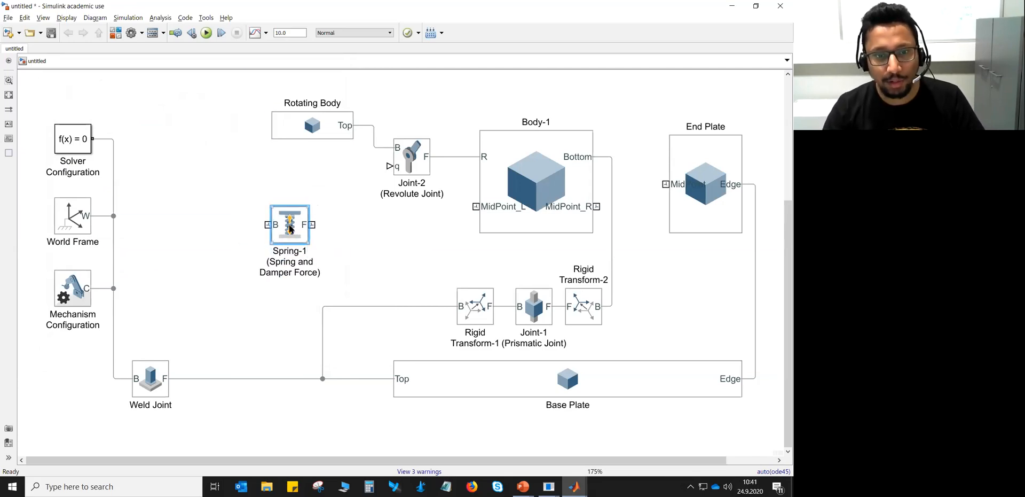
Open Spring-1's properties to review its natural length, spring stiffness and damping coefficient settings
double_click(289, 230)
drag(306, 191, 135, 134)
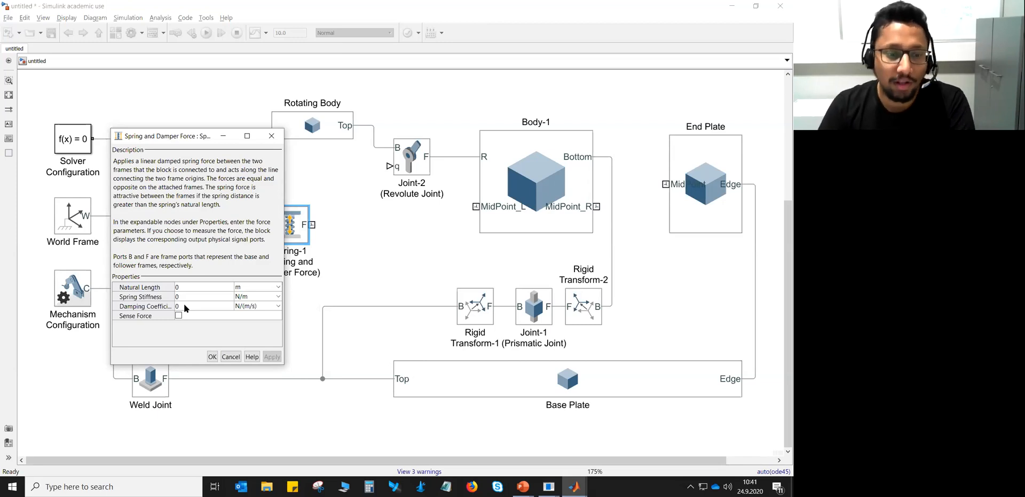
click(521, 375)
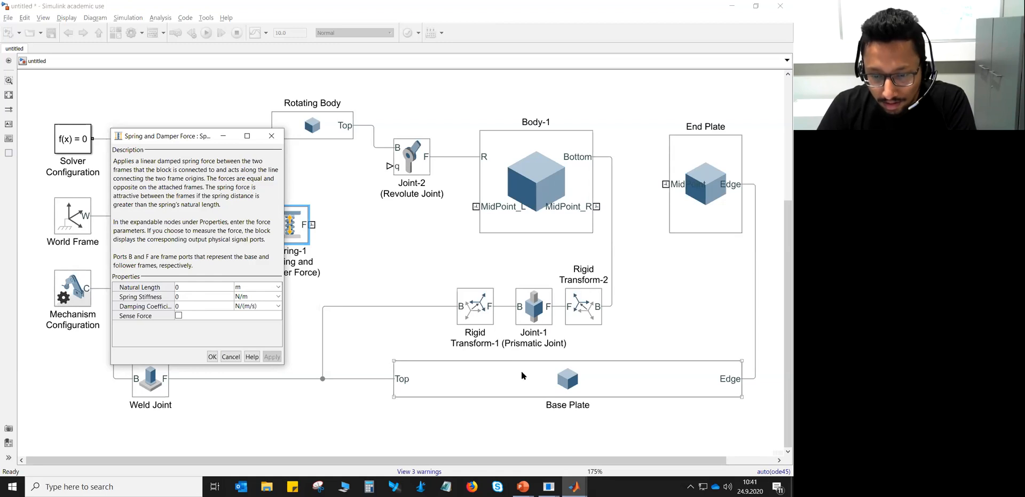
Examine Base_Plate, End_Plate and the facing midpoint frames of End_Plate and Body_1 in Mechanics Explorer to work out the spring's length
click(574, 486)
mouse_move(514, 451)
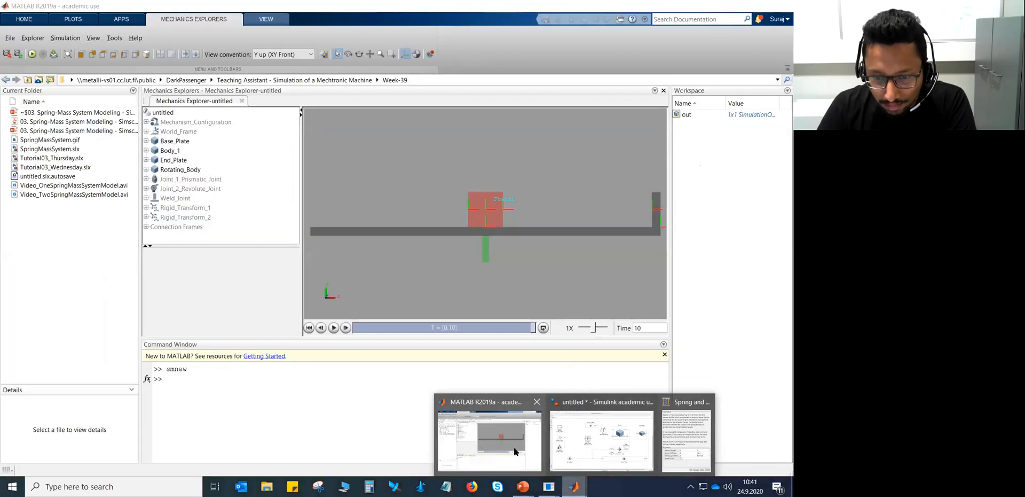
click(514, 451)
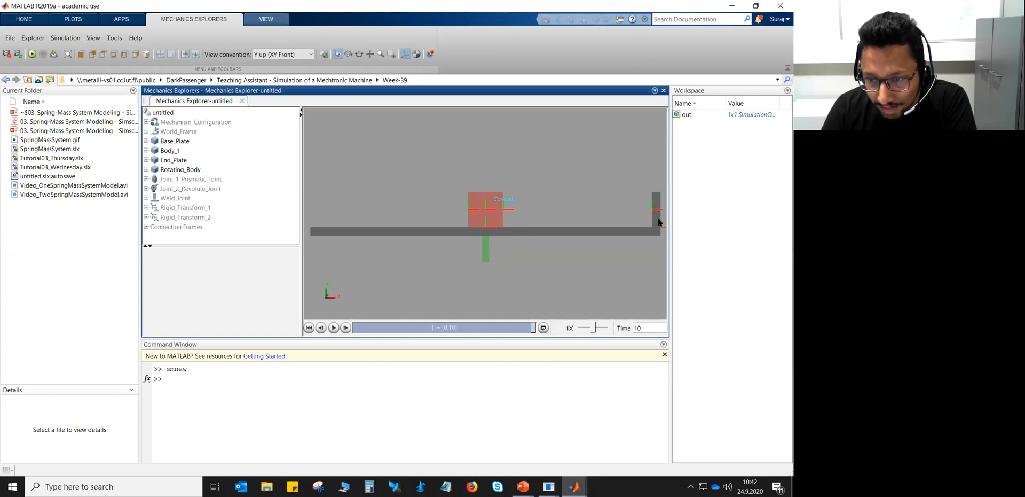
click(174, 143)
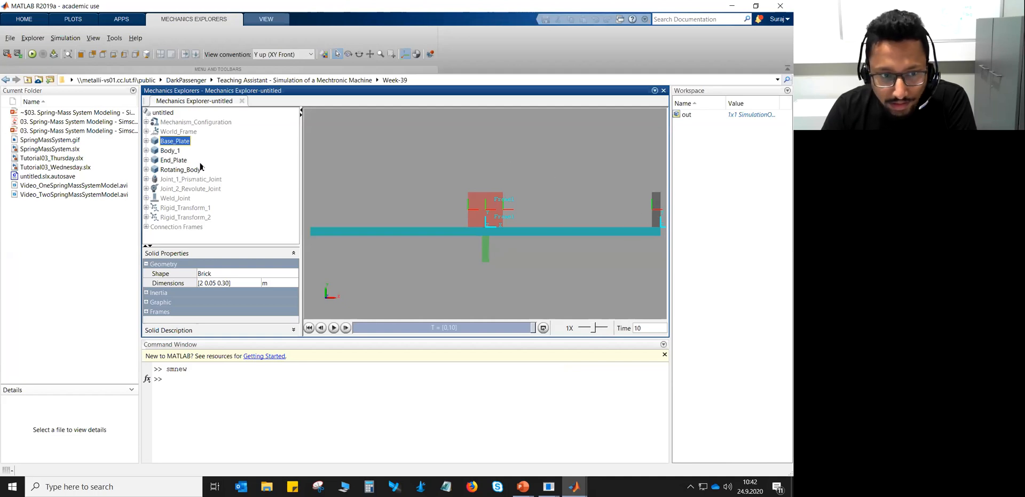
click(182, 161)
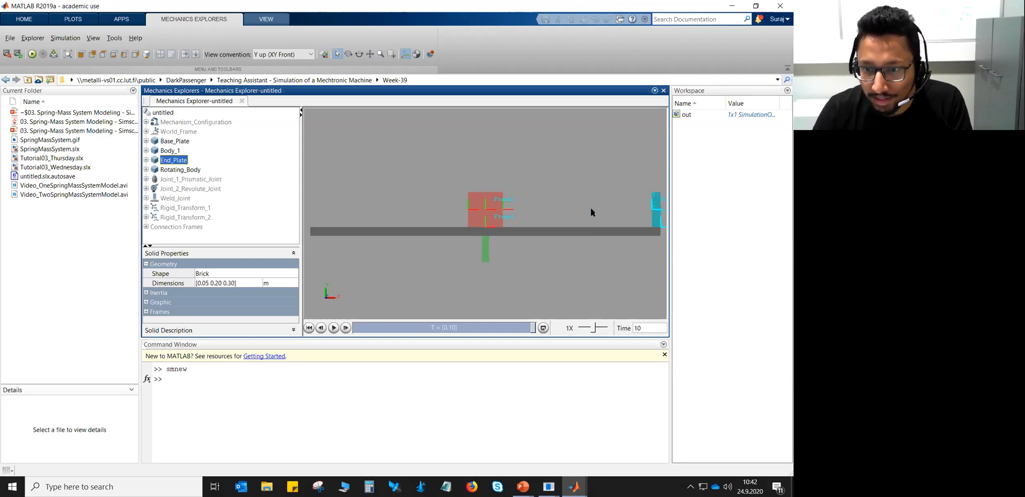
click(652, 211)
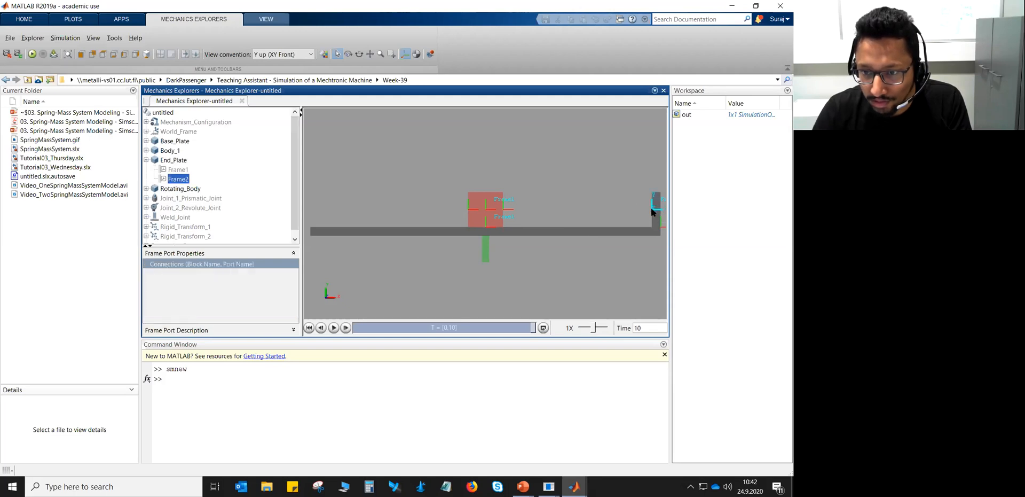
click(506, 212)
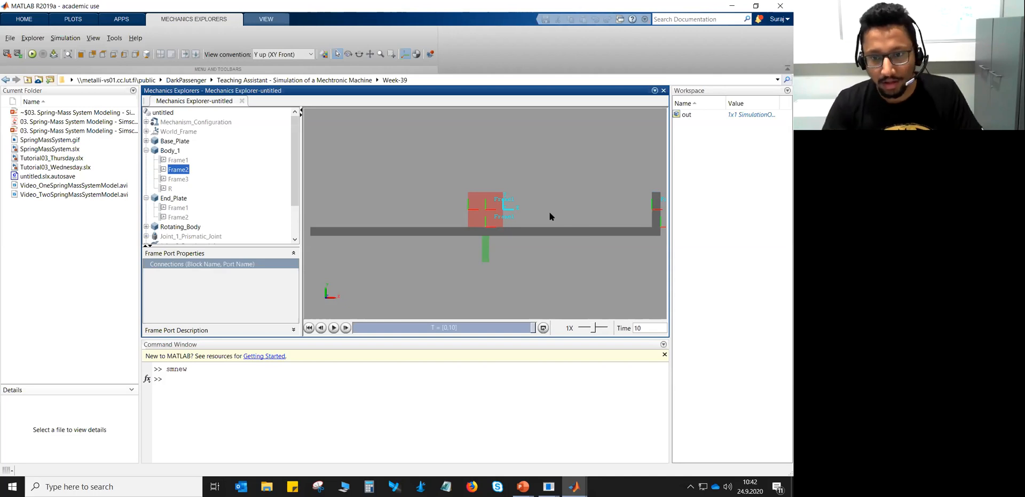
click(516, 268)
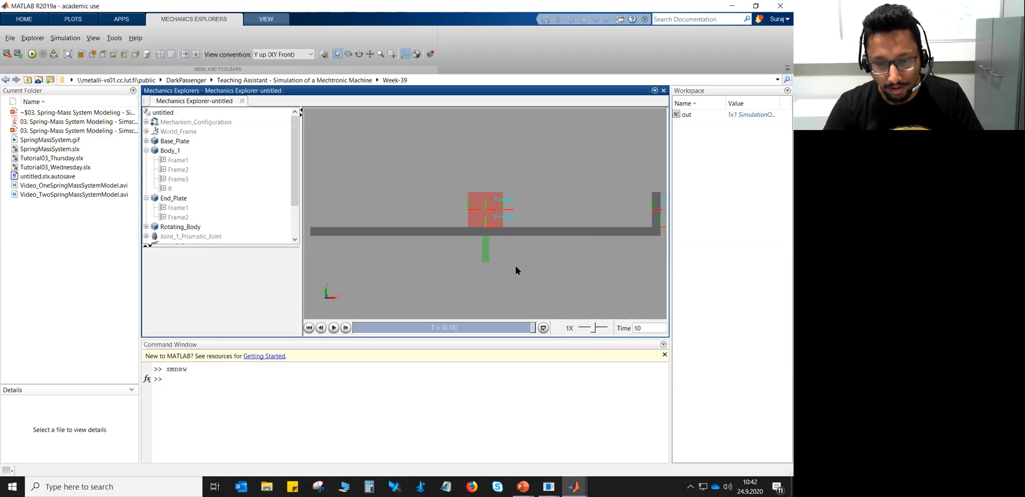
mouse_move(574, 483)
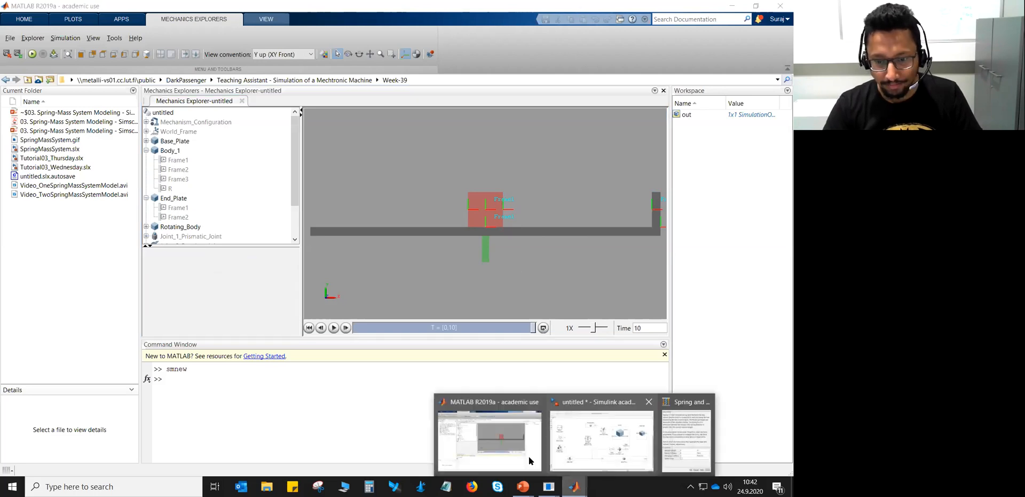
Return to the Simulink model and set Spring-1's natural length to 1 m
click(578, 450)
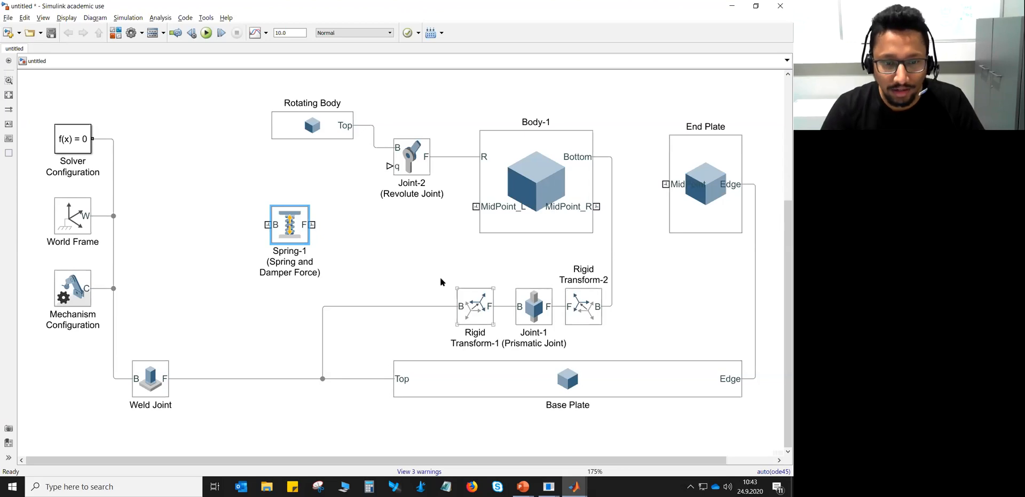
double_click(303, 238)
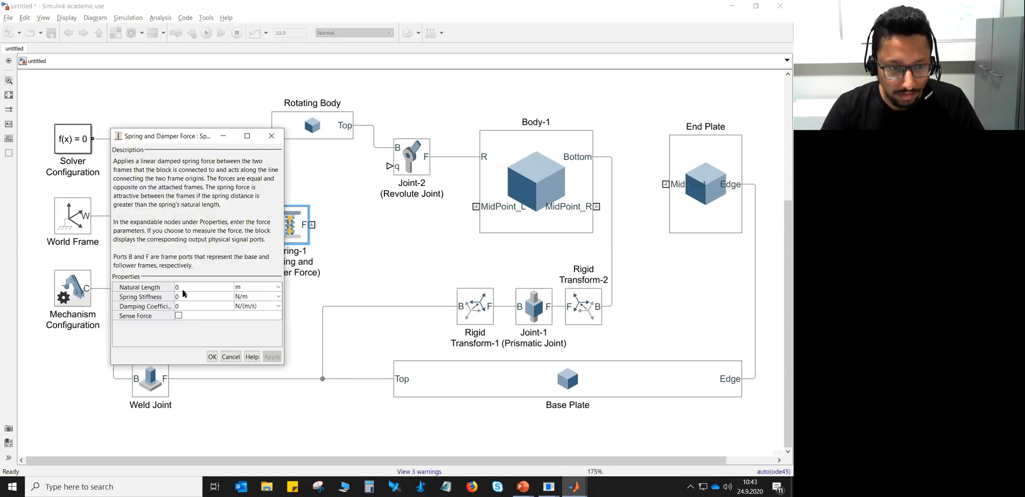
click(180, 288)
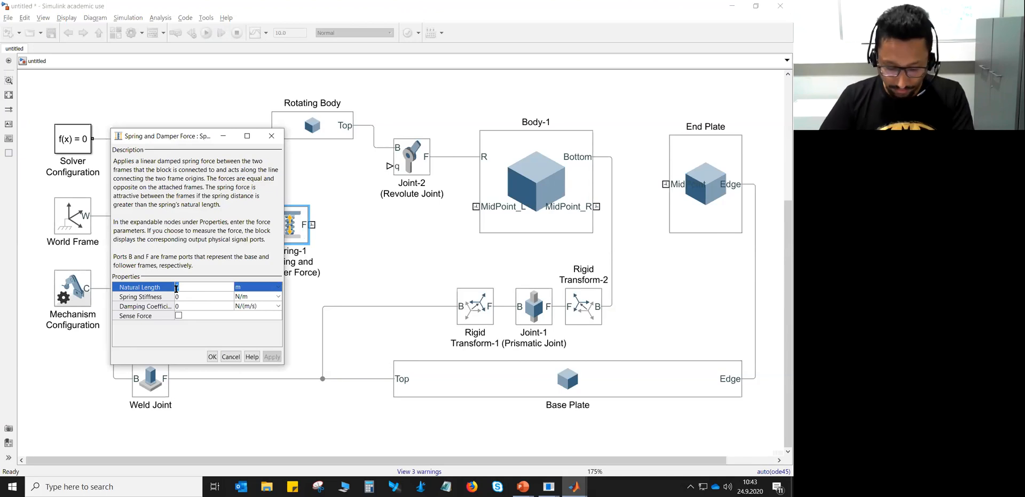
text(0.85)
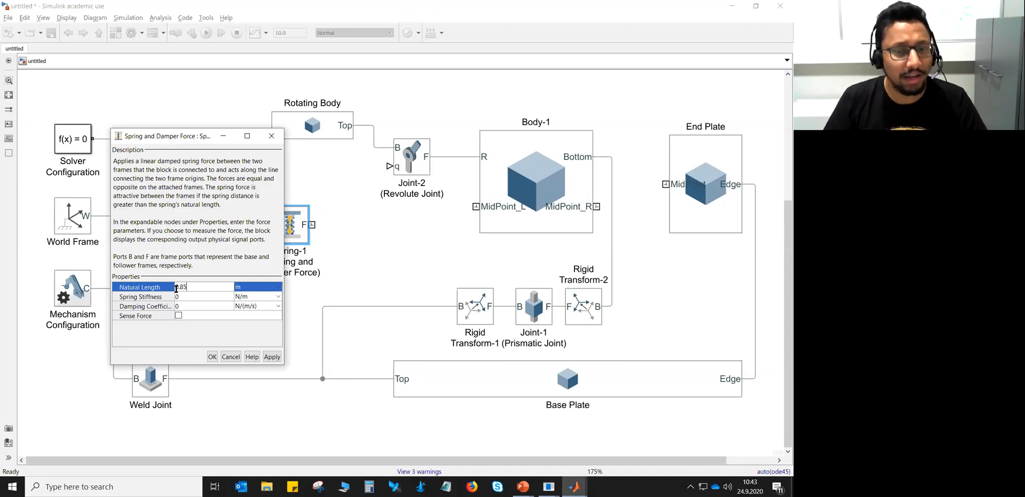
key(BackSpace)
key(BackSpace)
key(BackSpace)
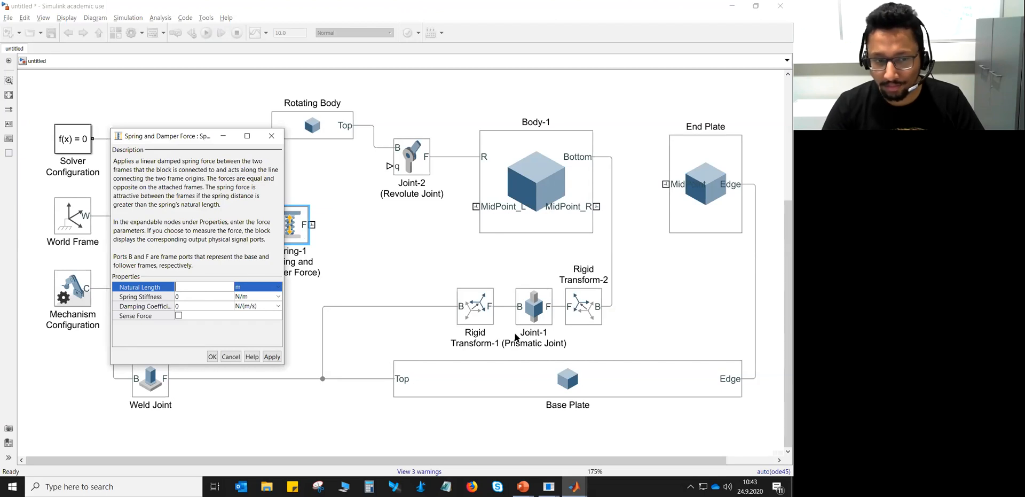
text(1)
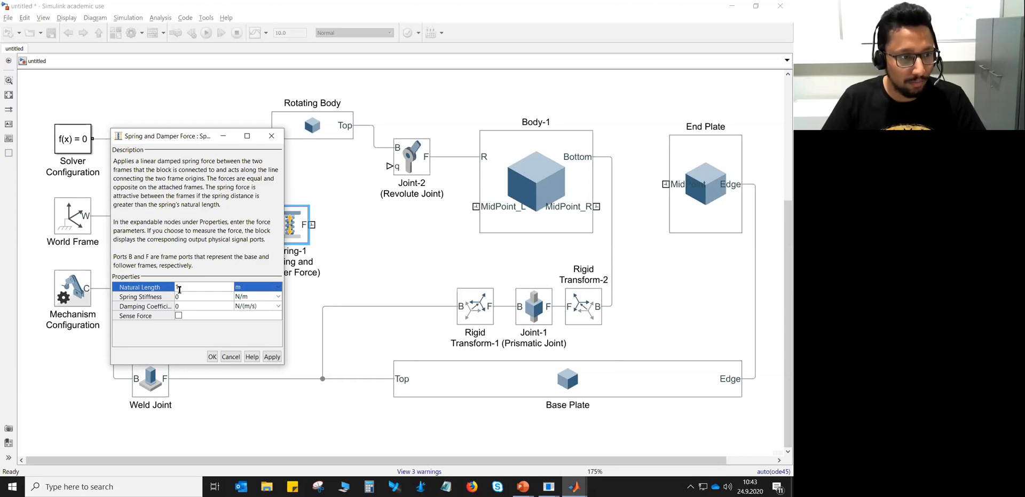
Set Spring-1's natural length to 1-0.05-0.10 m and spring stiffness to 1000 N/m, and enable Sense Force
text(0.05-)
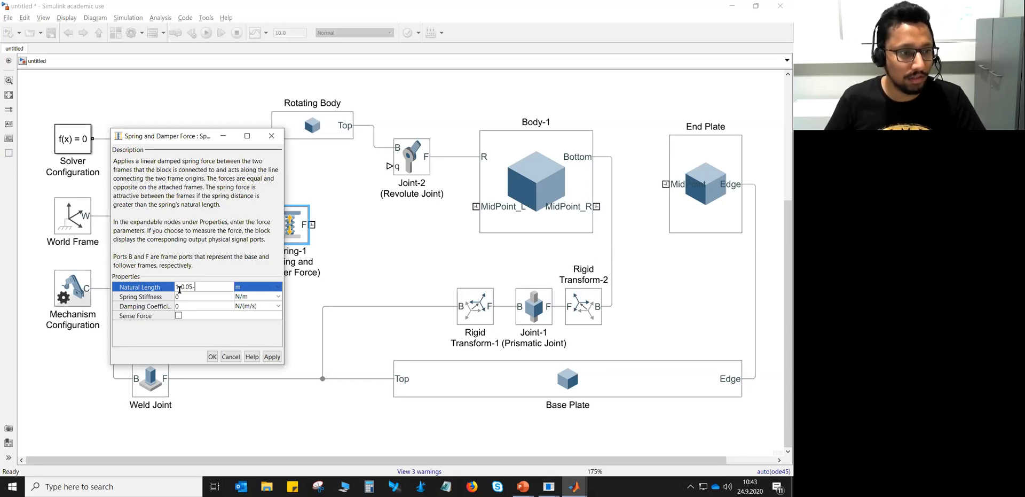
text(10)
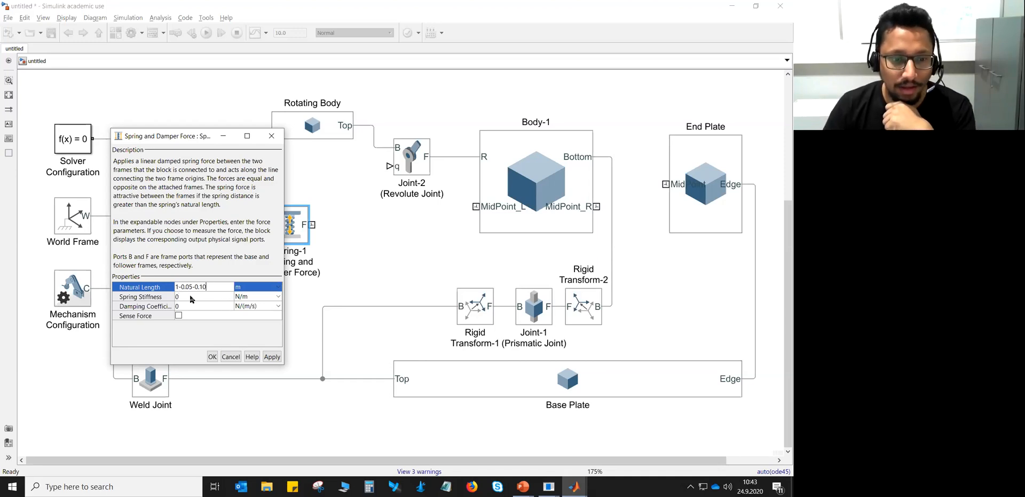
click(180, 297)
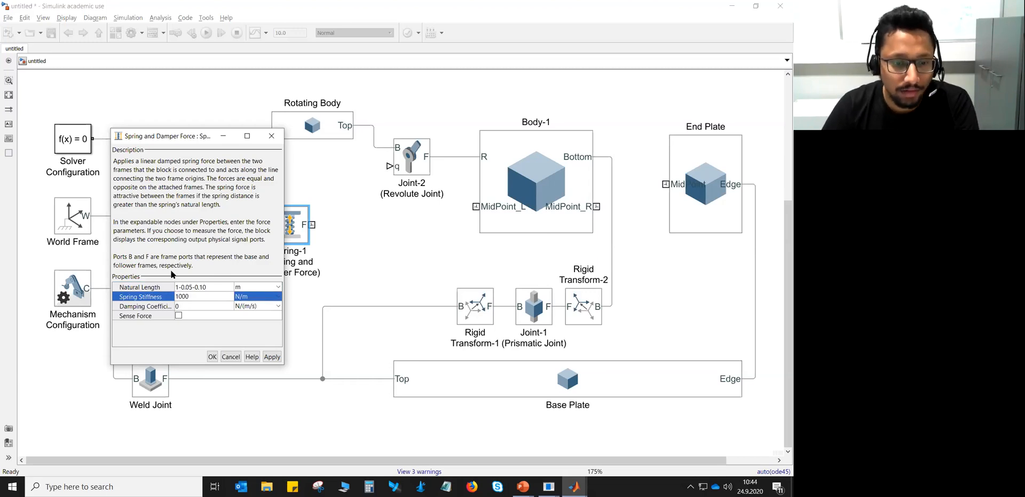
click(179, 315)
click(212, 357)
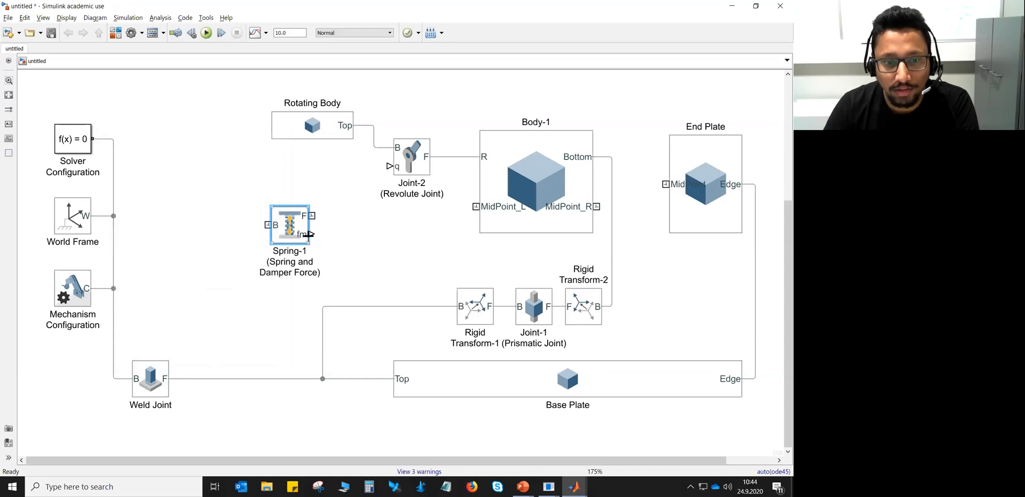
Move Spring-1 between Body-1 and End Plate, and shift the Rotating Body, Joint-2 and Body-1 group left to make room
drag(295, 235, 353, 235)
drag(466, 235, 630, 188)
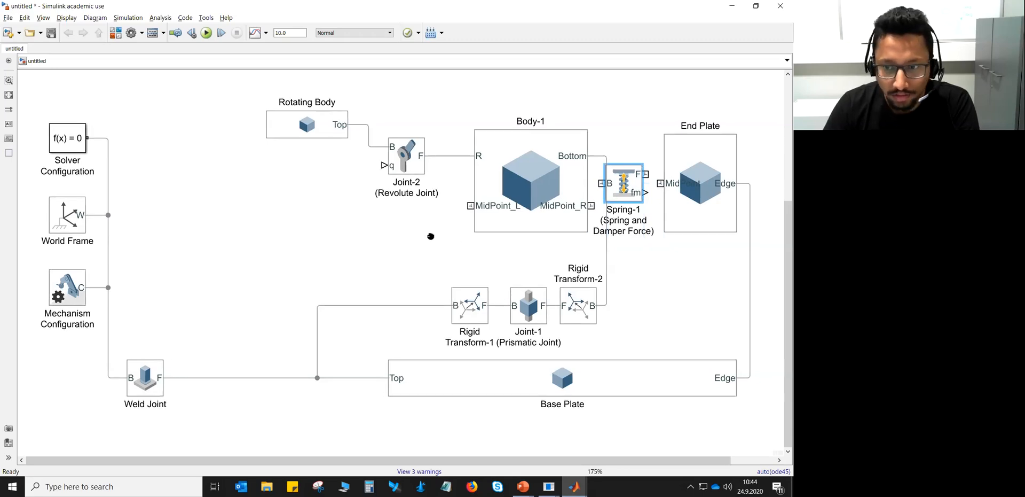
click(535, 213)
click(373, 117)
drag(239, 95, 543, 244)
drag(526, 206, 486, 202)
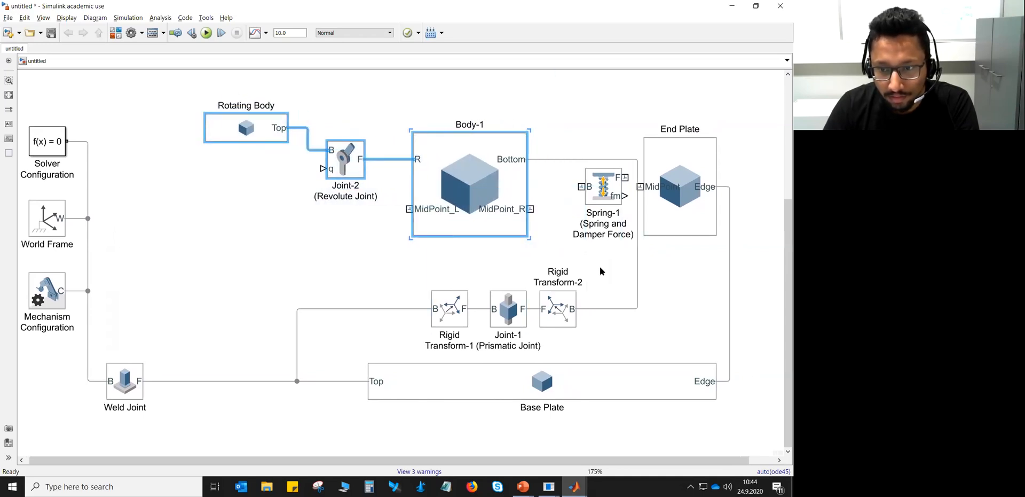
Shift the Rigid Transform-1, Joint-1 and Rigid Transform-2 group left beneath Body-1, and nudge Spring-1 into line with End Plate's MidPoint port
drag(602, 265, 417, 350)
drag(461, 320, 426, 328)
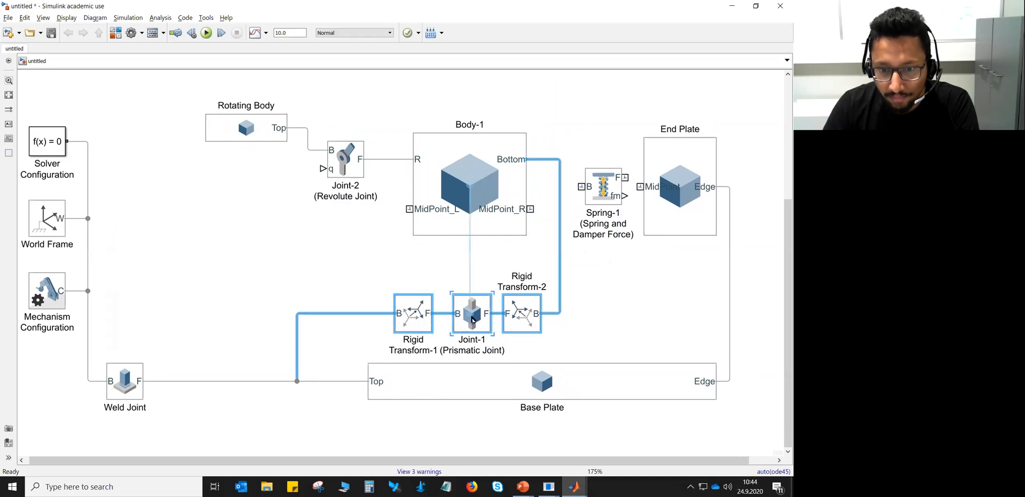
click(627, 325)
drag(601, 190, 592, 199)
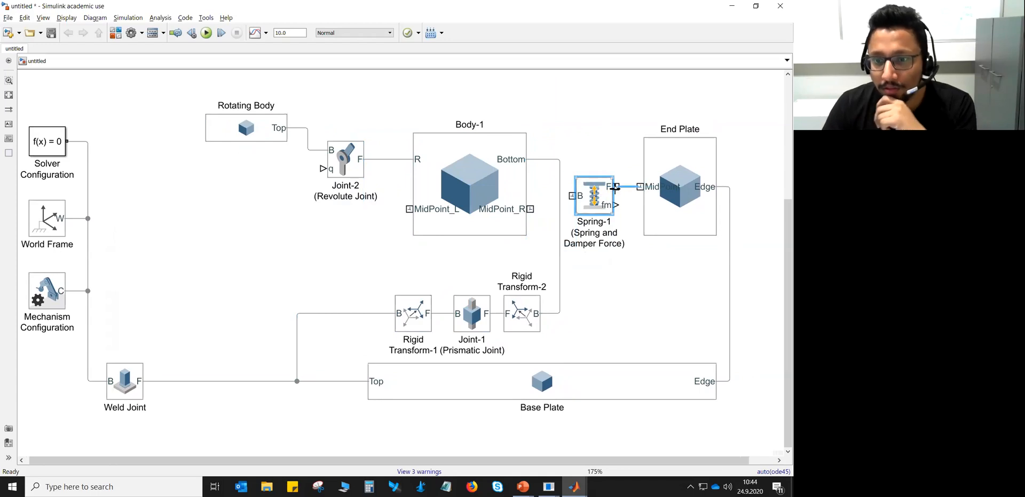
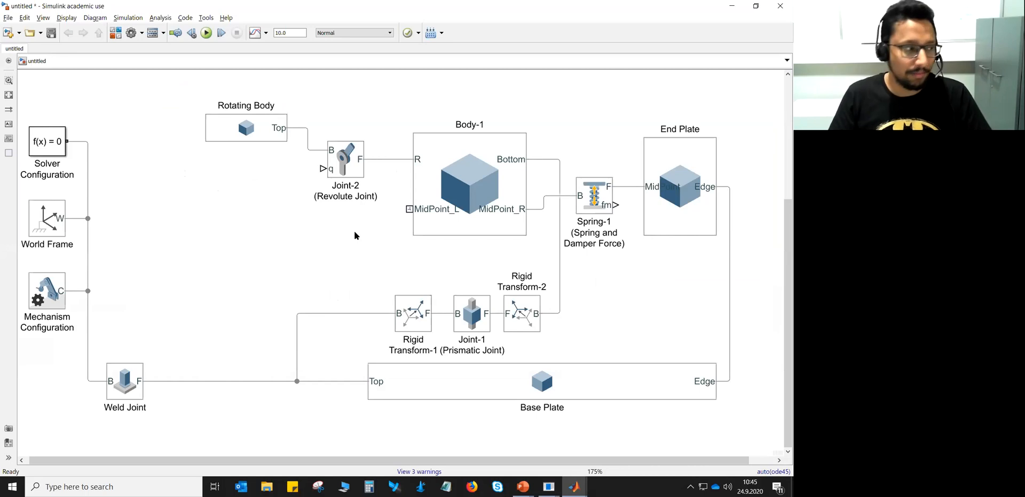
Insert a Ramp block below Rotating Body and align it with the q input of Joint-2
double_click(200, 180)
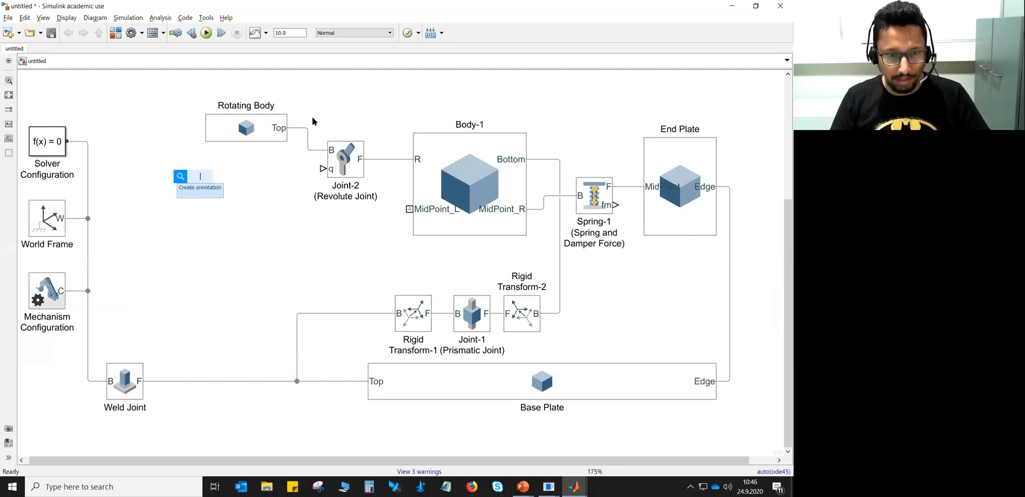
text(ramp)
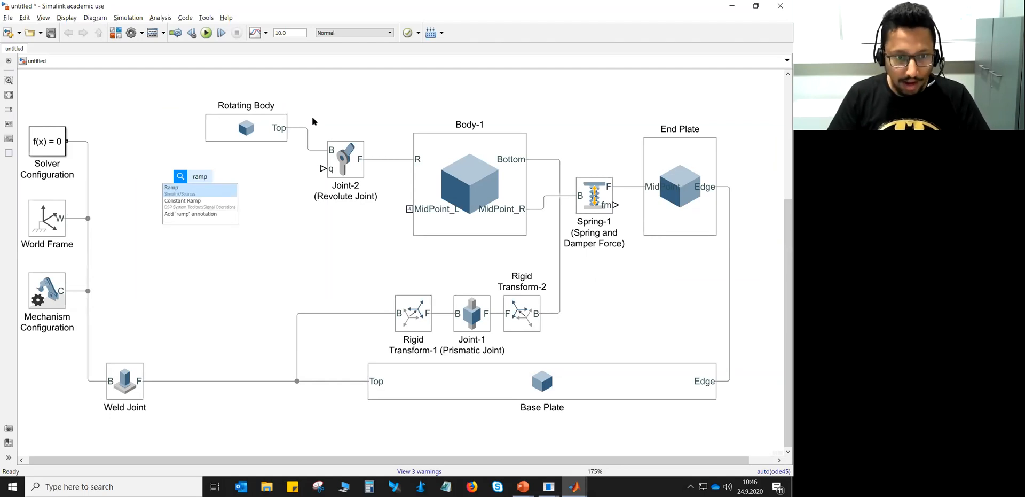
key(Return)
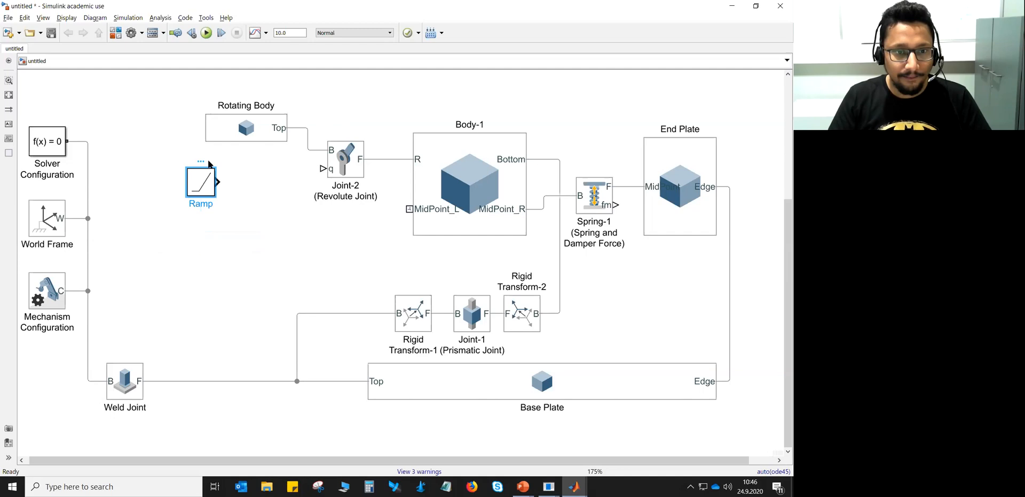
click(242, 188)
drag(196, 185, 178, 175)
Open the Ramp block's parameters and review the slope, start time and initial output settings
double_click(181, 176)
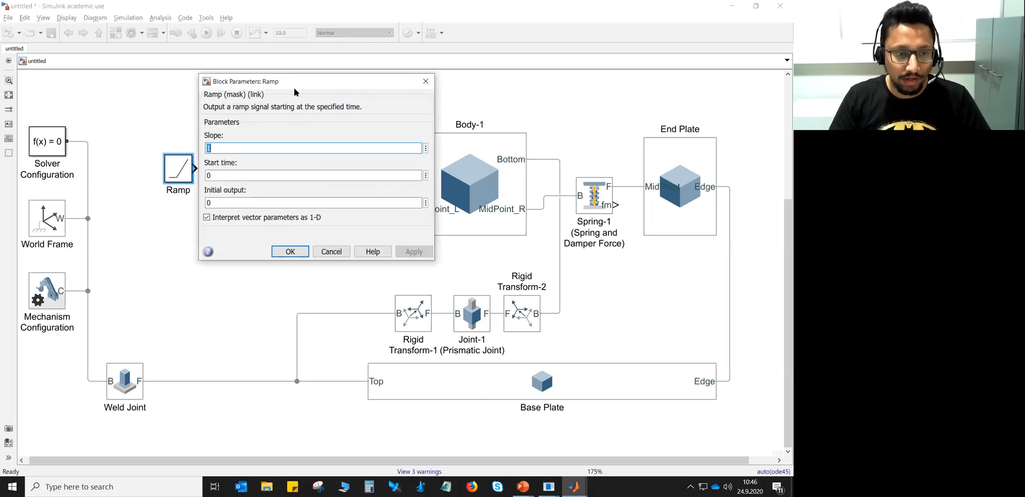
drag(293, 85, 197, 226)
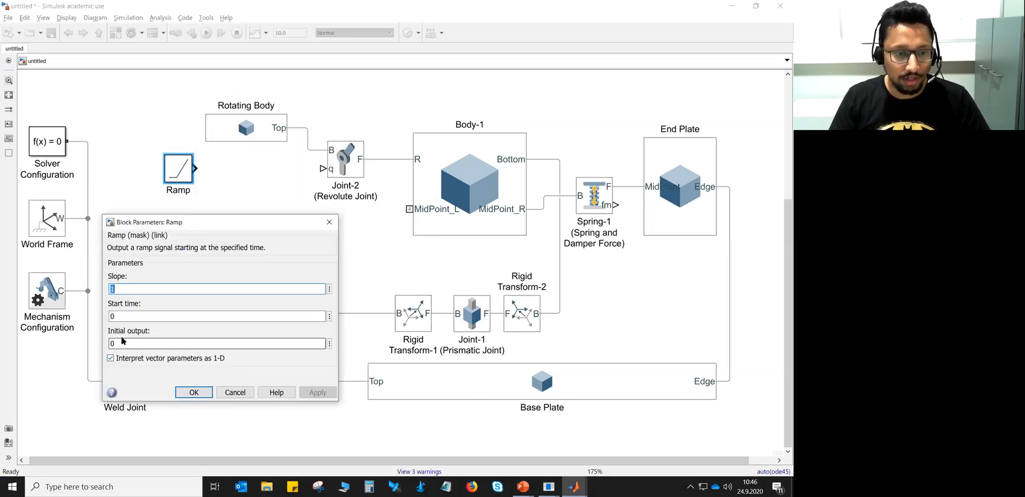
click(125, 315)
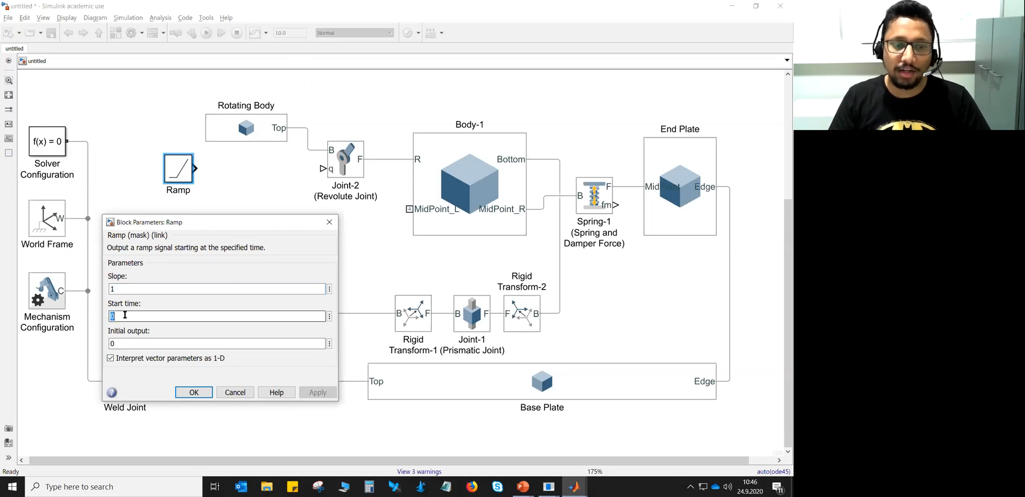
double_click(127, 343)
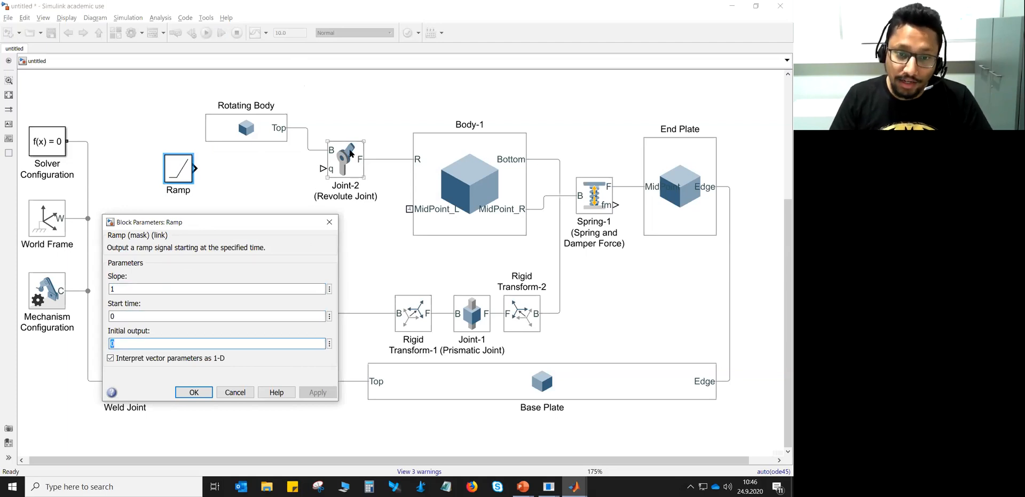
click(156, 341)
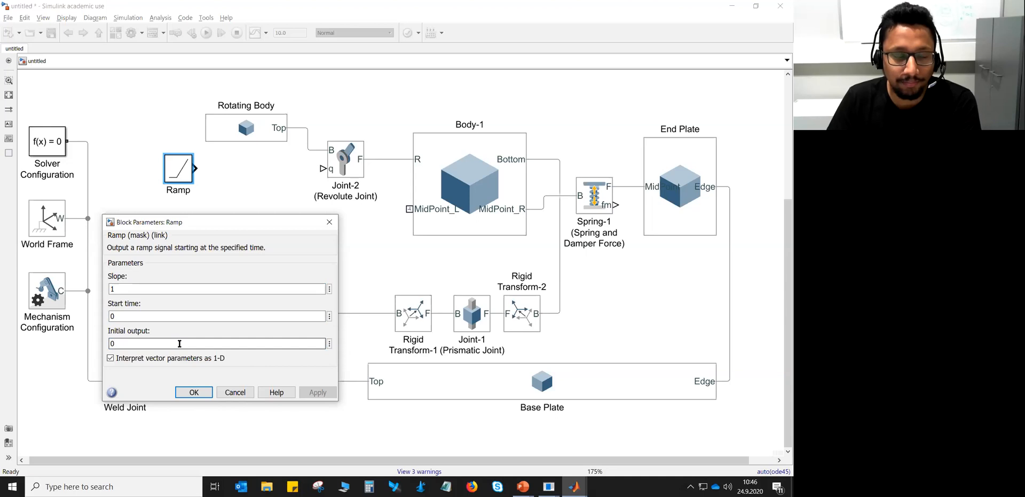
double_click(162, 289)
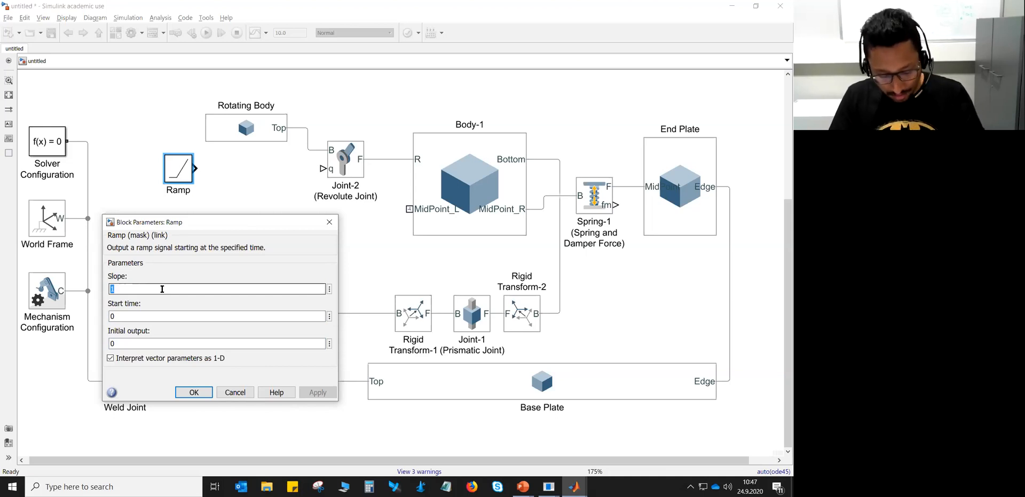
Switch to the PowerPoint slide on the system's motion input to check the Ramp slope, and return to the Simulink model
key(alt+Tab)
key(alt+Tab)
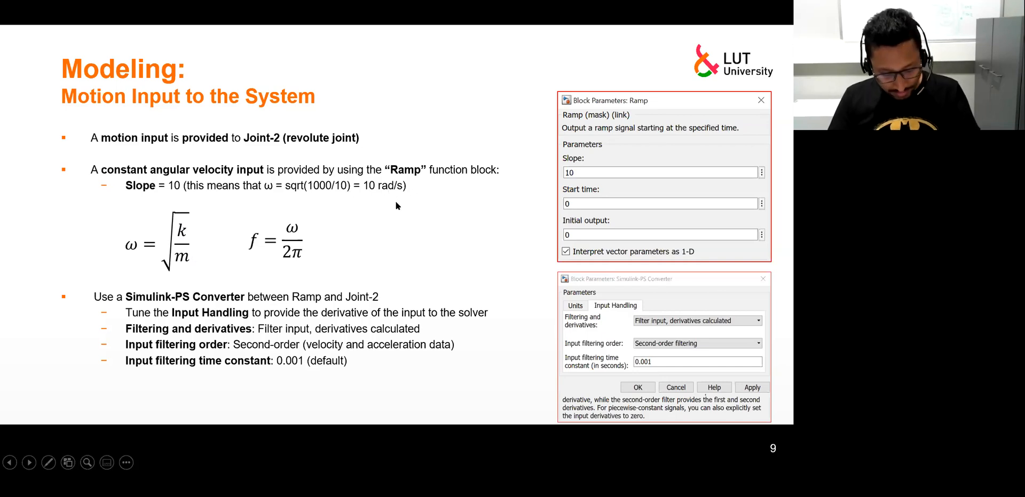
key(alt+Tab)
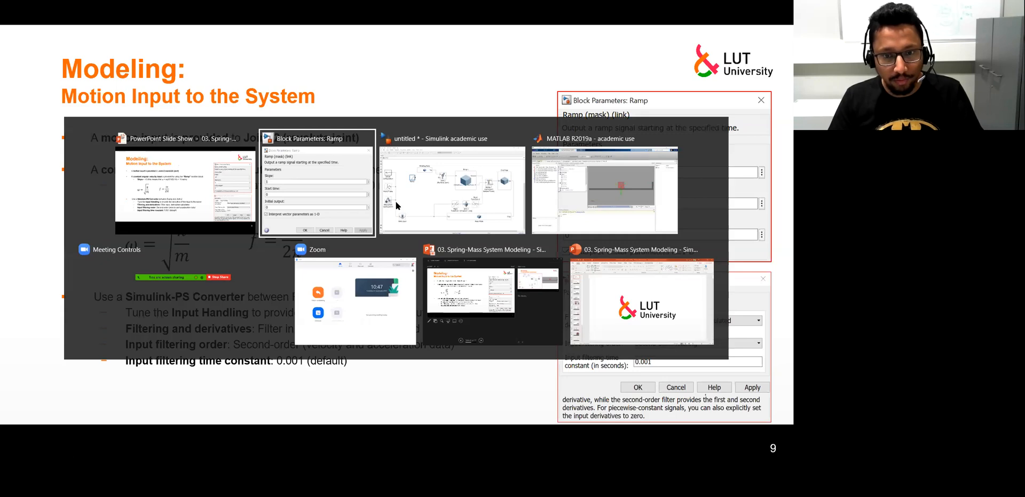
click(396, 204)
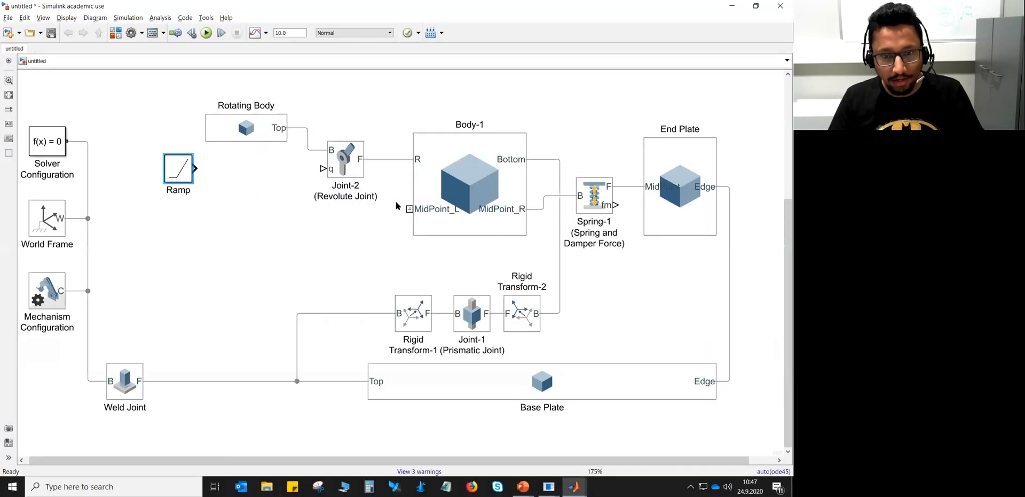
Set the Ramp block's slope to 10
double_click(179, 176)
double_click(151, 288)
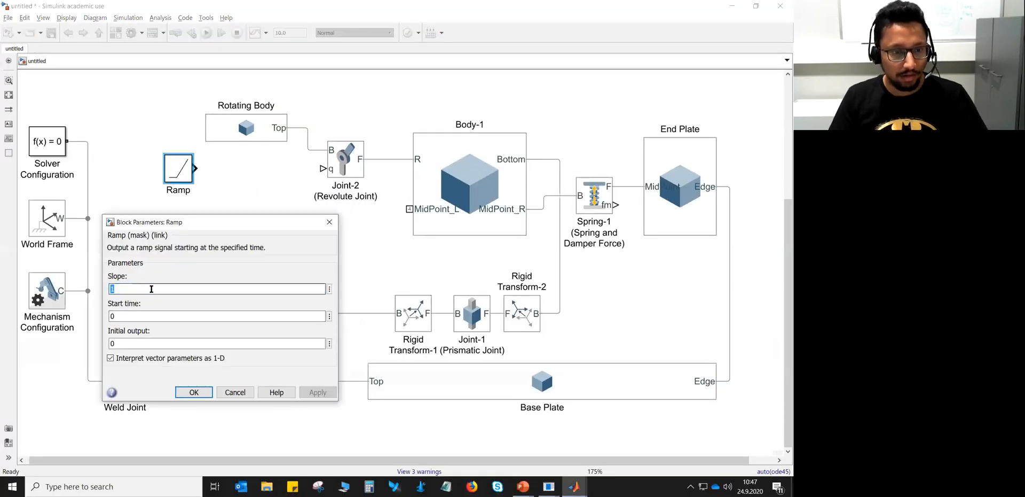
text(10)
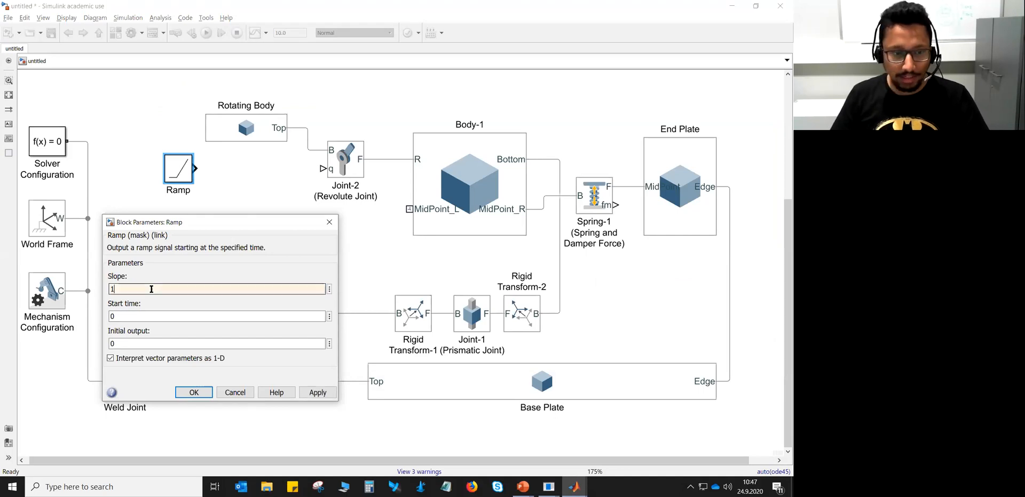
click(187, 392)
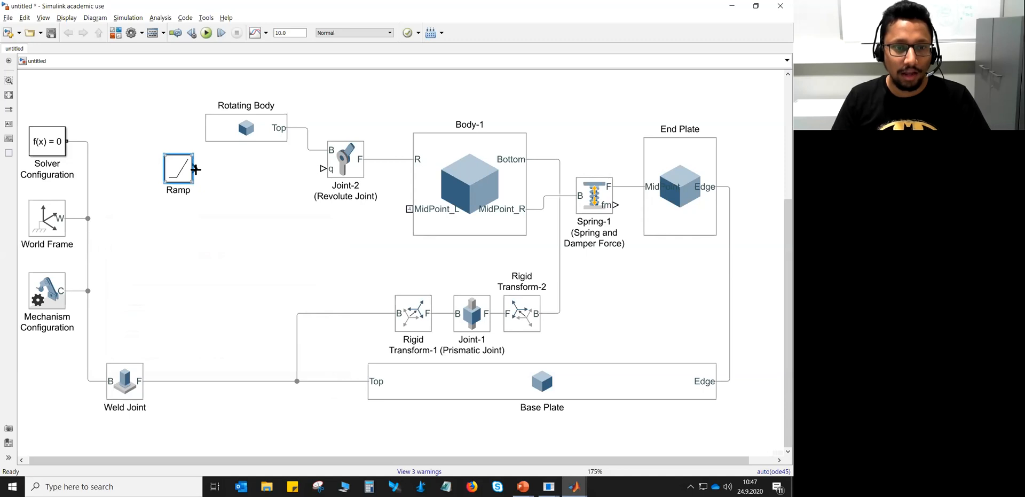
Try to connect the Ramp output directly to the q input of Joint-2, and delete the line
drag(195, 169, 322, 167)
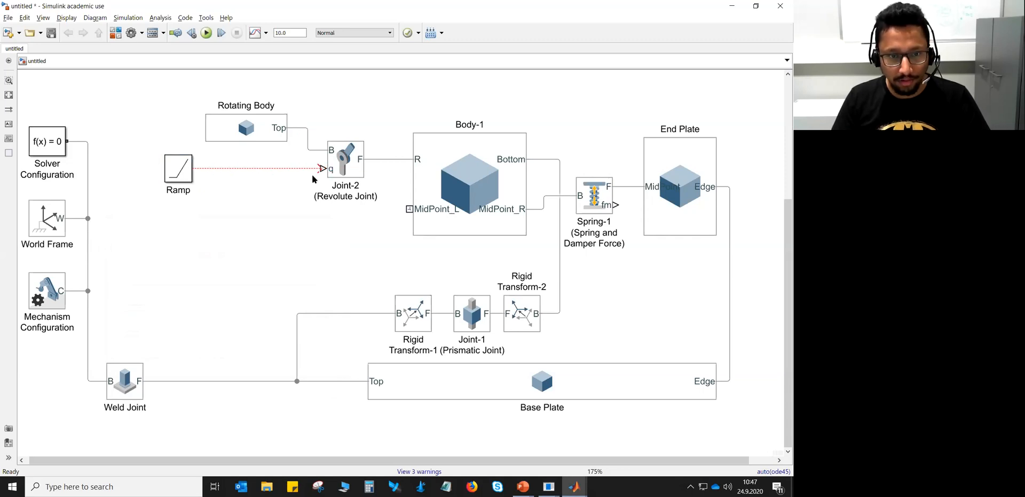
click(282, 168)
key(Delete)
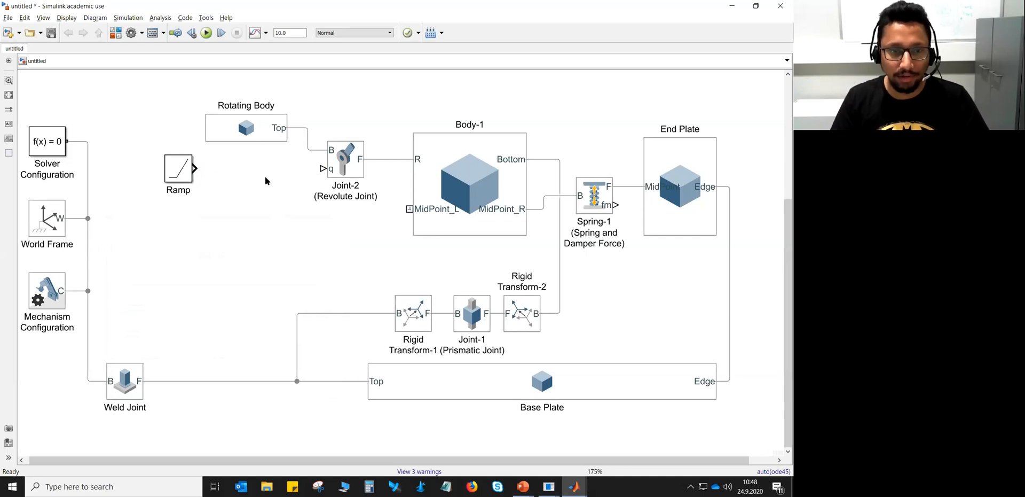
Move the existing Simulink-PS Converter from above the model to between the Ramp block and Joint-2
click(178, 173)
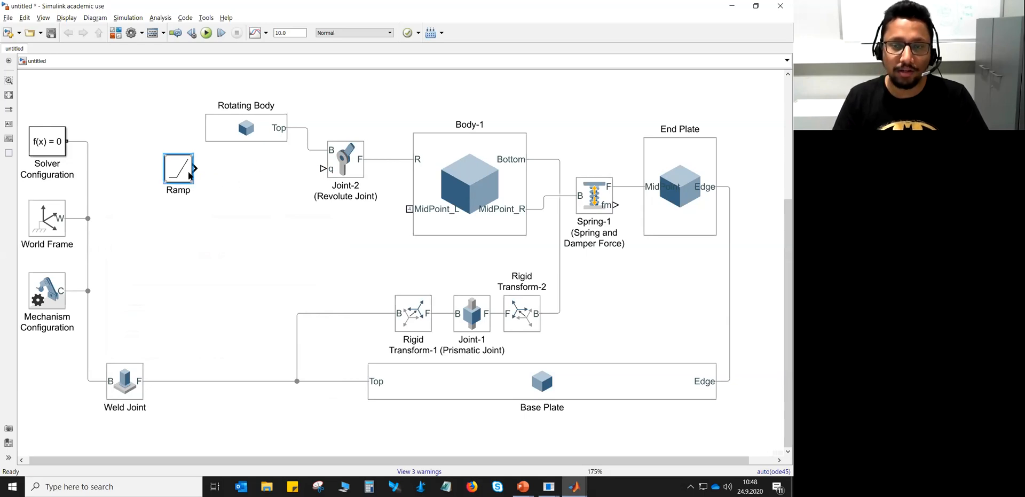
drag(260, 172, 239, 400)
click(219, 139)
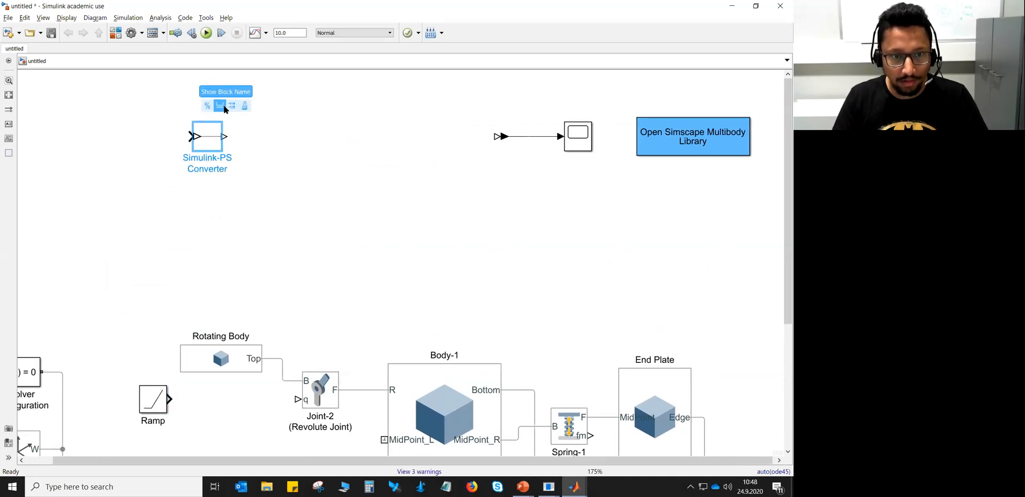
drag(212, 143, 217, 420)
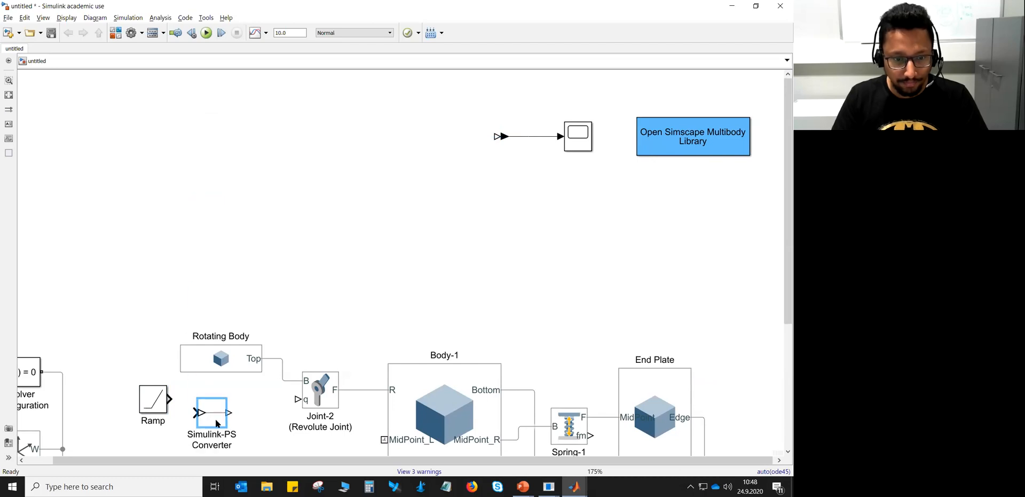
scroll(344, 320, down, 2)
scroll(349, 260, down, 5)
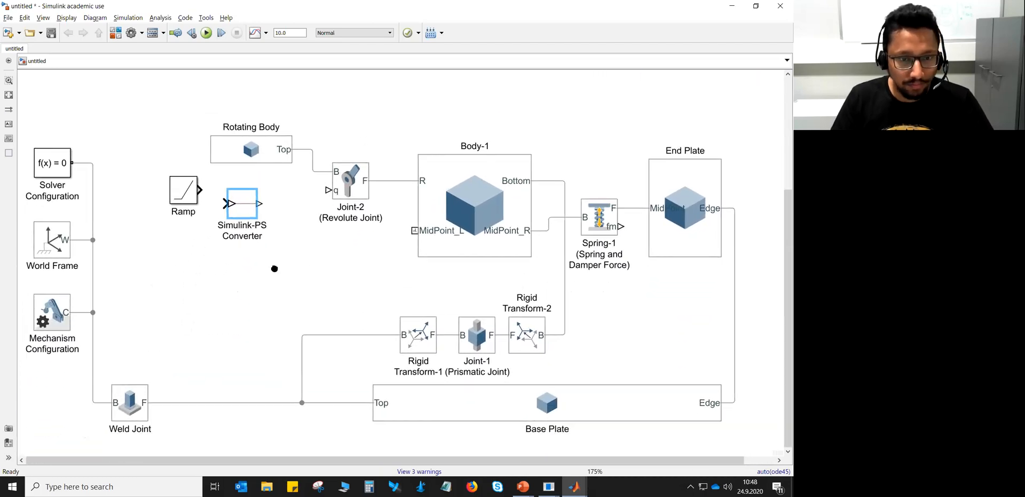
drag(250, 202, 273, 188)
Set the Simulink-PS Converter's input handling to "Filter input, derivatives calculated" with second-order filtering
double_click(273, 187)
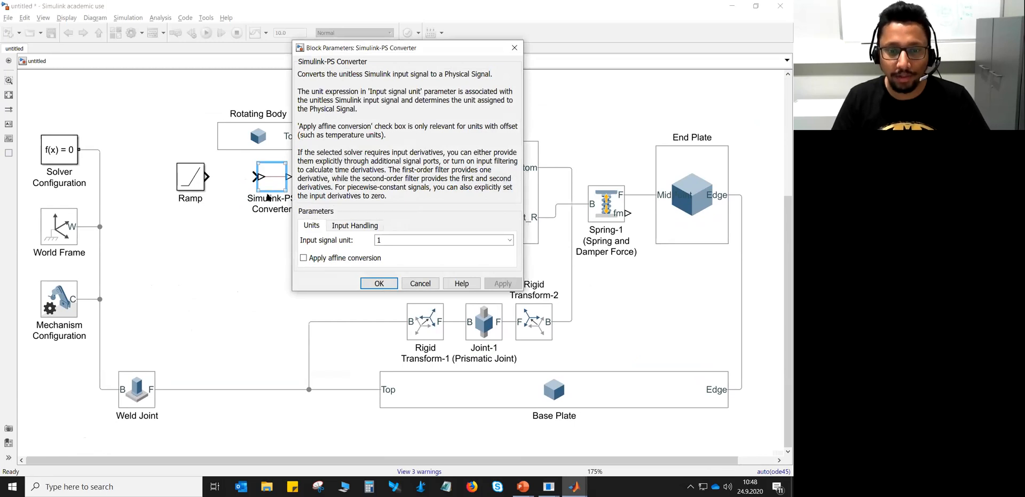
click(358, 224)
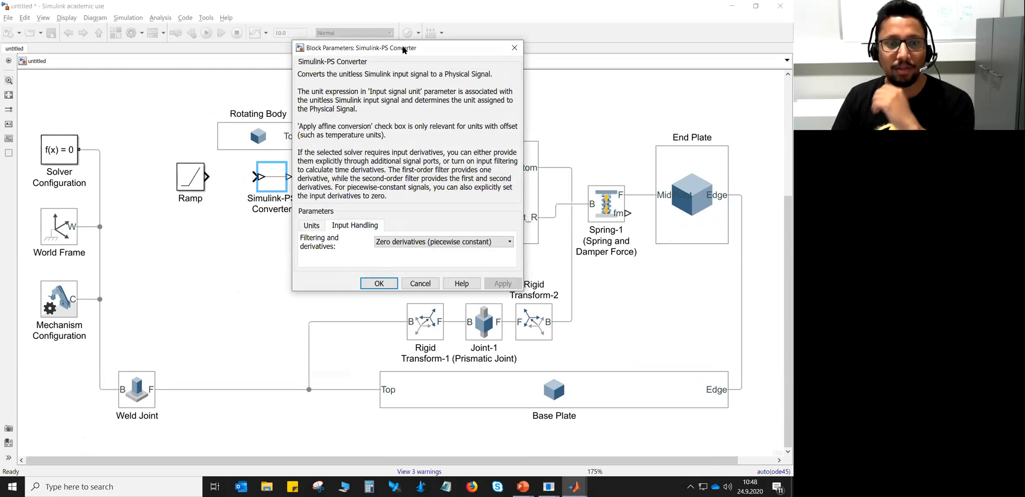
drag(403, 48, 483, 37)
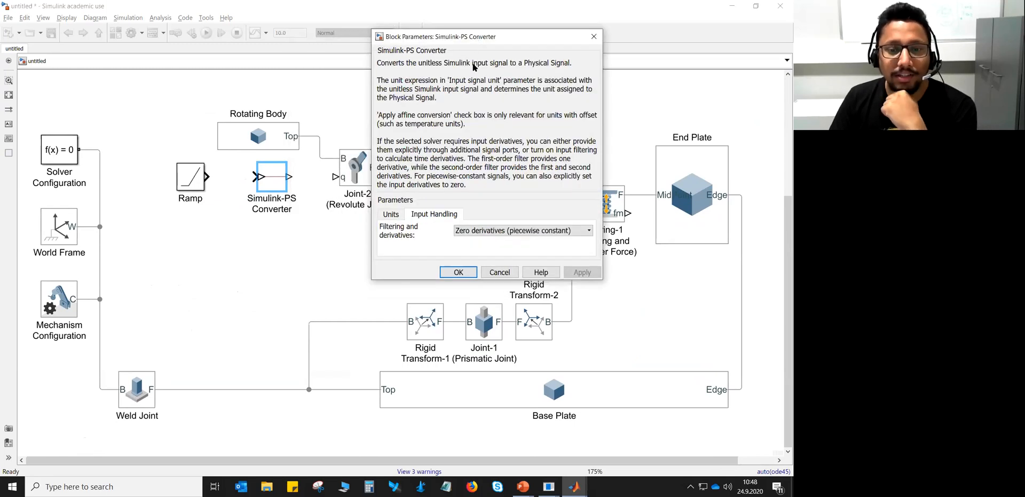
click(457, 233)
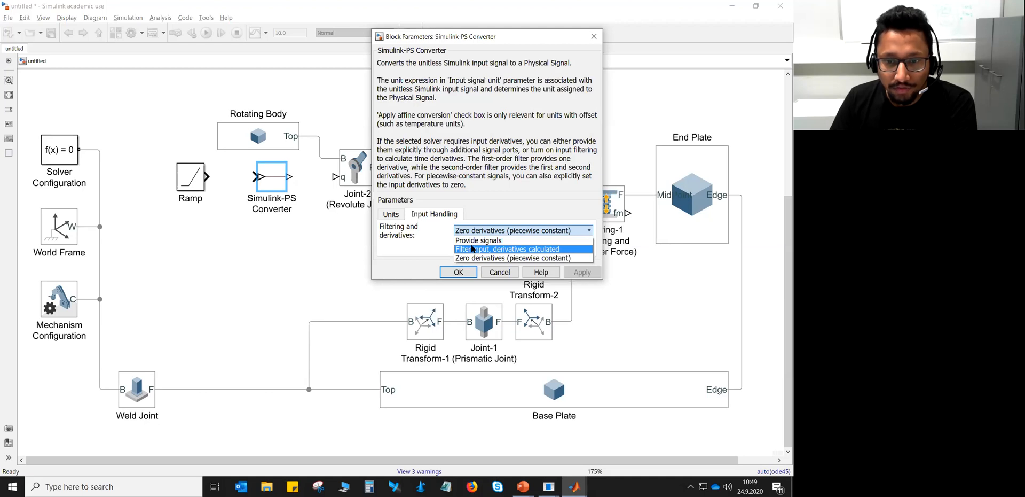
click(473, 248)
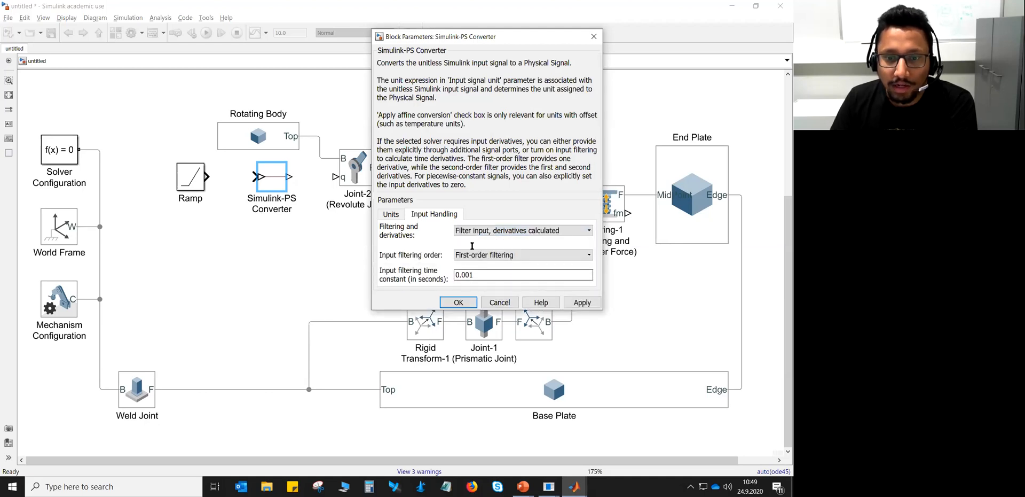
click(463, 259)
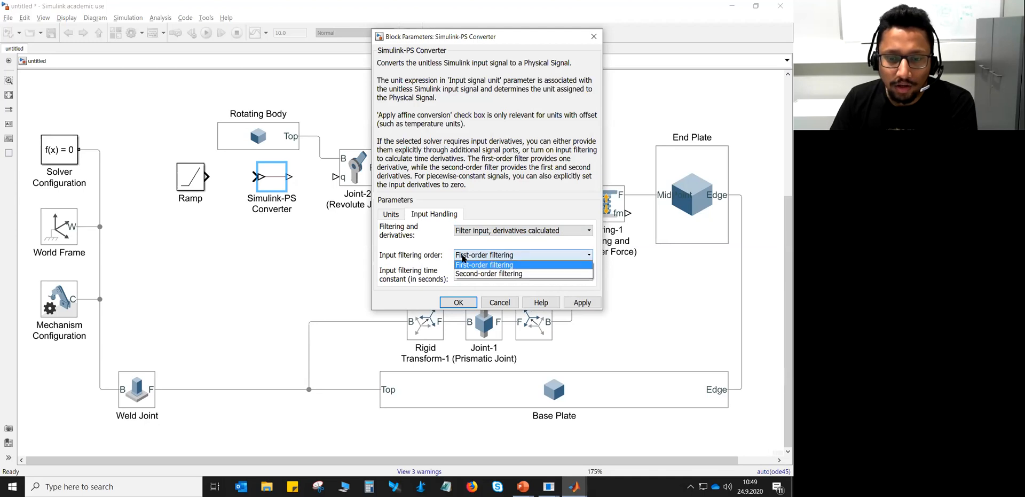
click(469, 274)
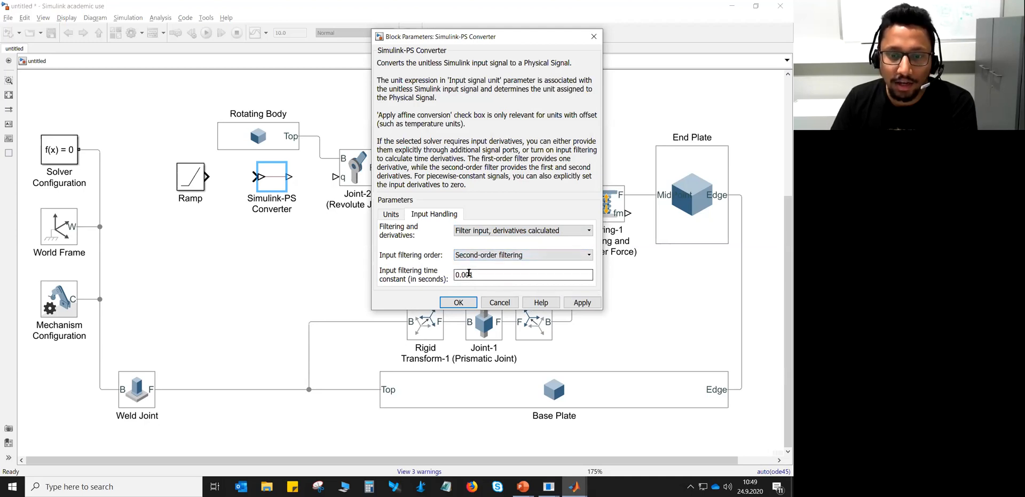
click(459, 302)
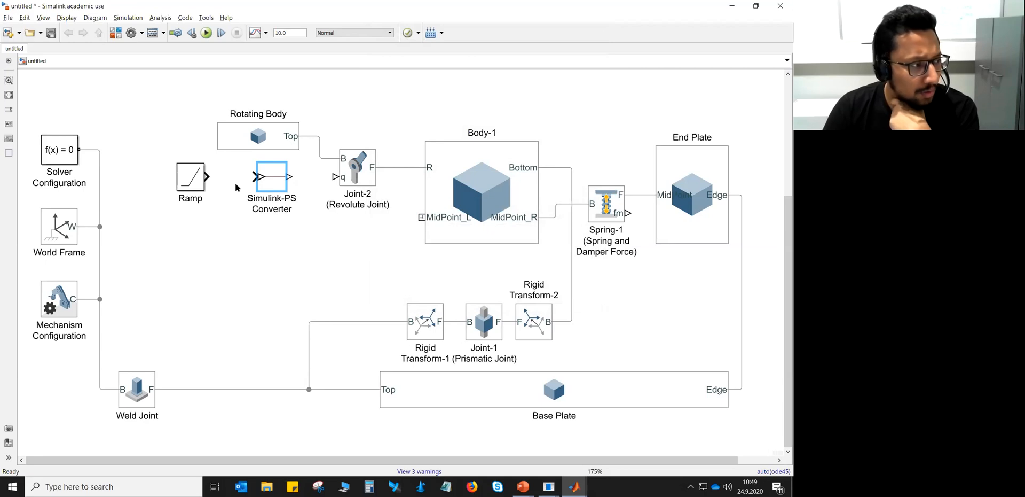
Connect the Ramp output through the Simulink-PS Converter to the q input of Joint-2 and run the simulation
drag(208, 176, 341, 175)
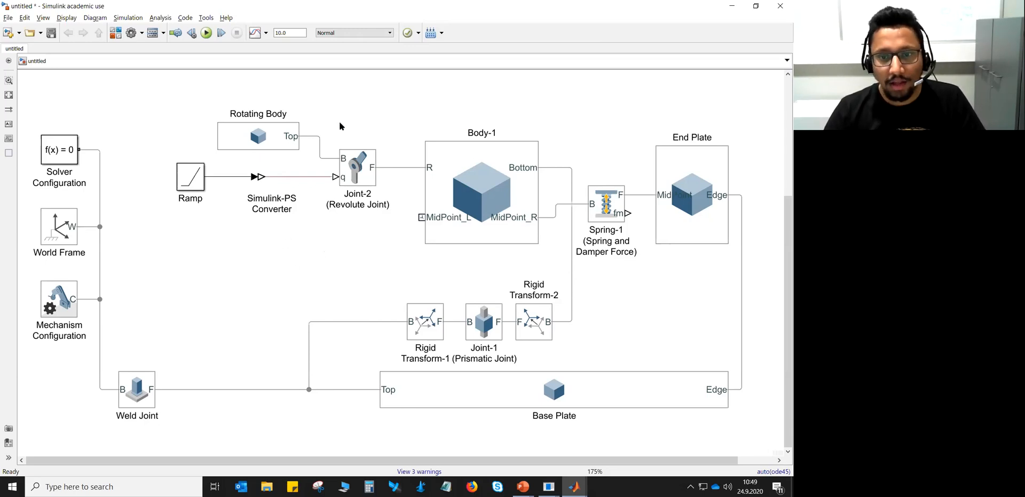
click(206, 32)
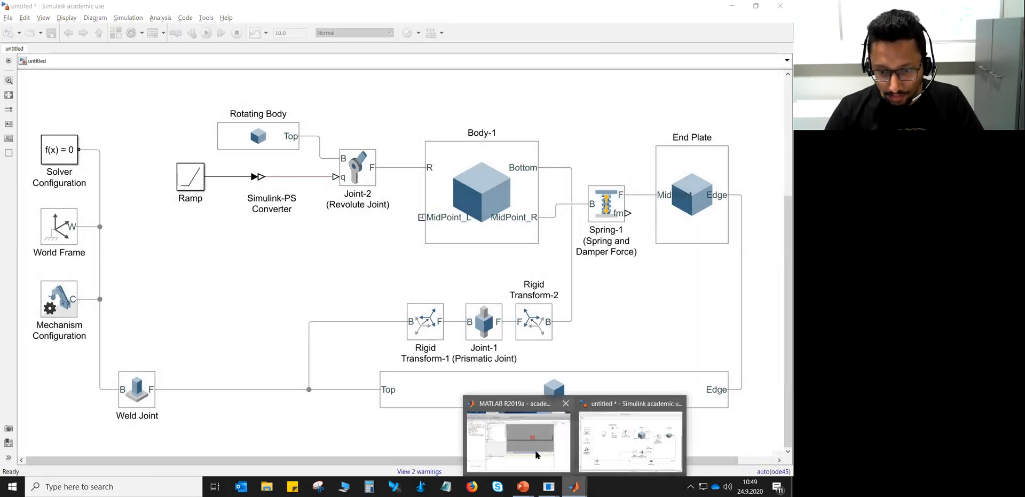
Switch to the MATLAB Mechanics Explorer, watch the simulated motion, and stop and rewind the animation to time 0
click(534, 448)
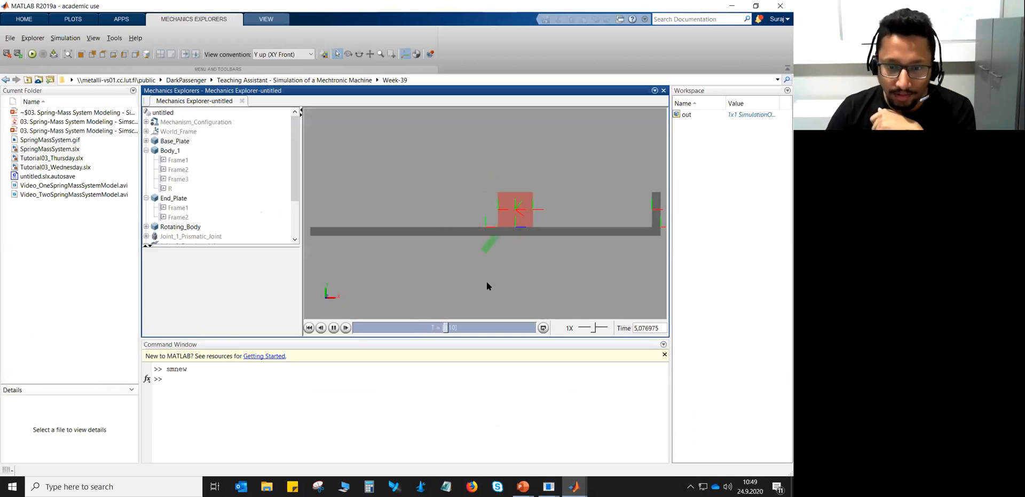
click(356, 329)
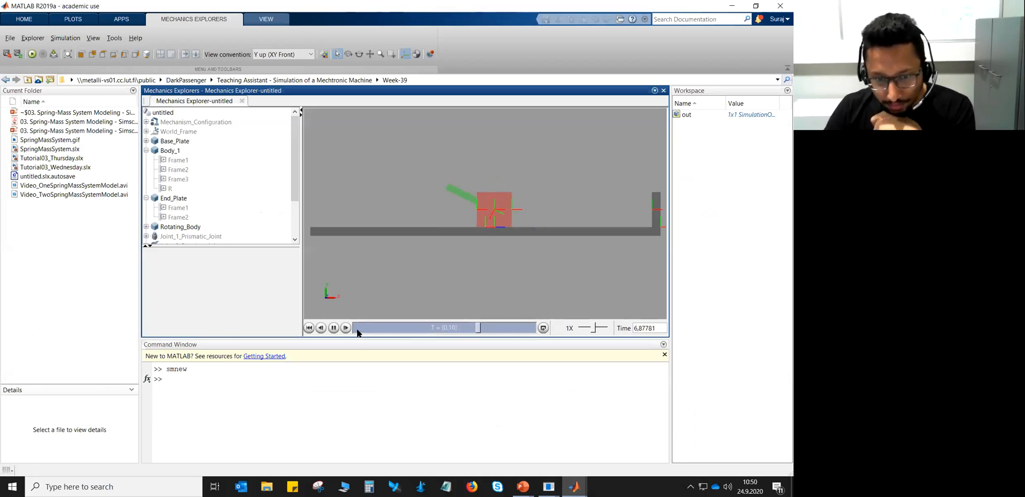
click(334, 328)
drag(459, 327, 332, 331)
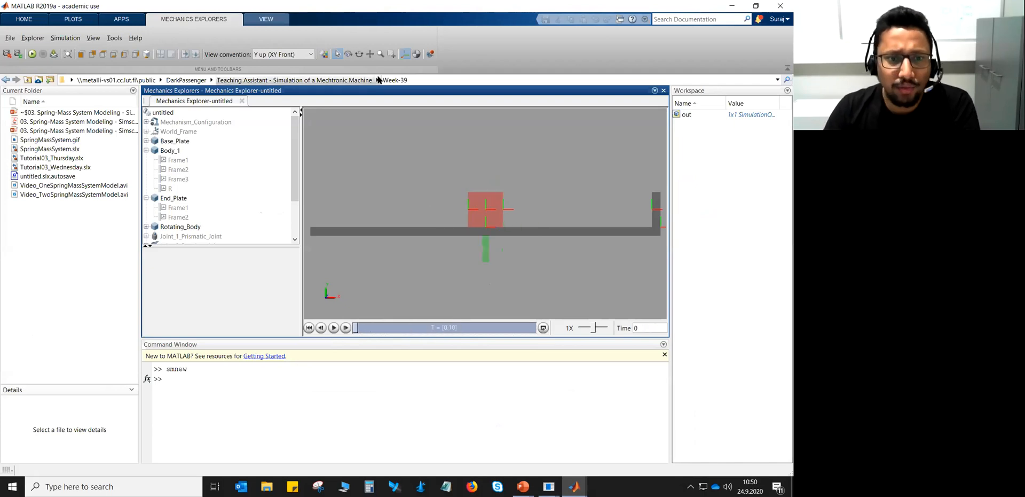
Show the bodies' centers of mass, replay the animation to examine the motion, and return to the Simulink model
click(417, 55)
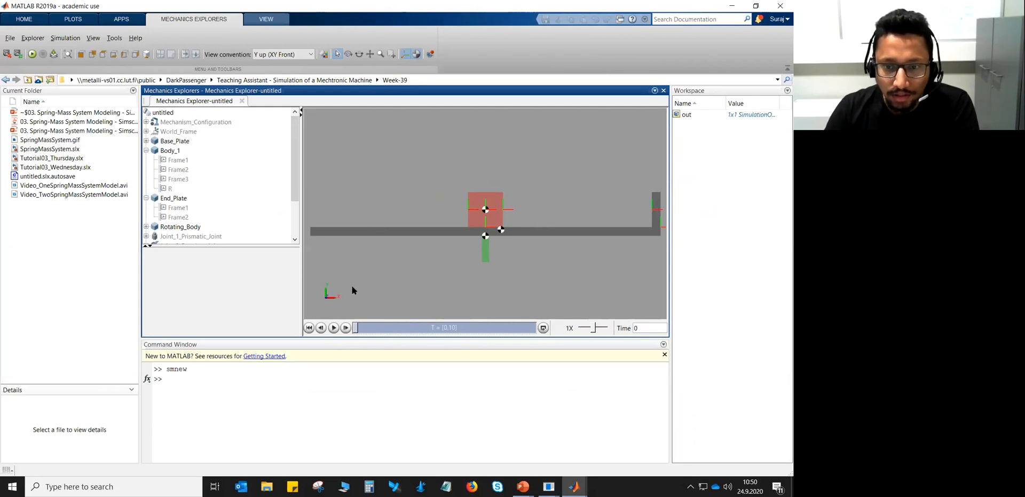
click(333, 328)
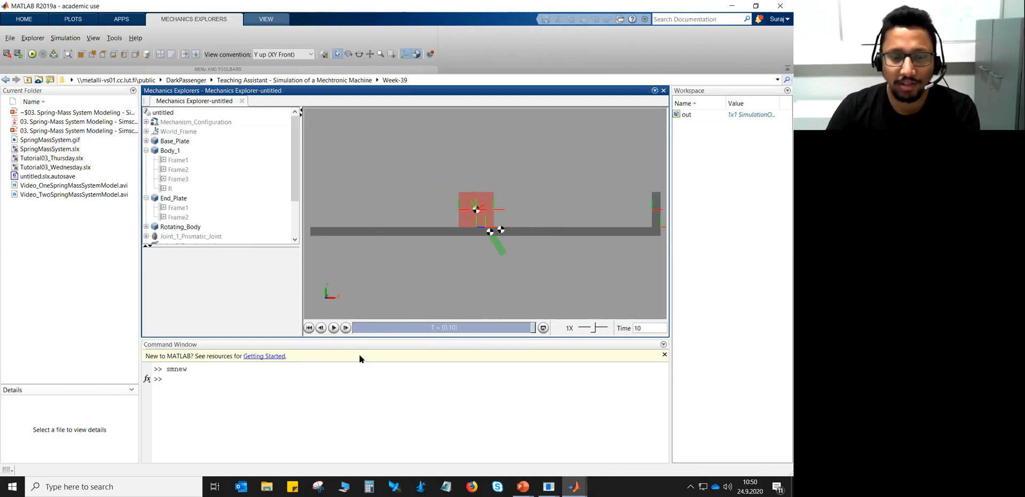
click(333, 328)
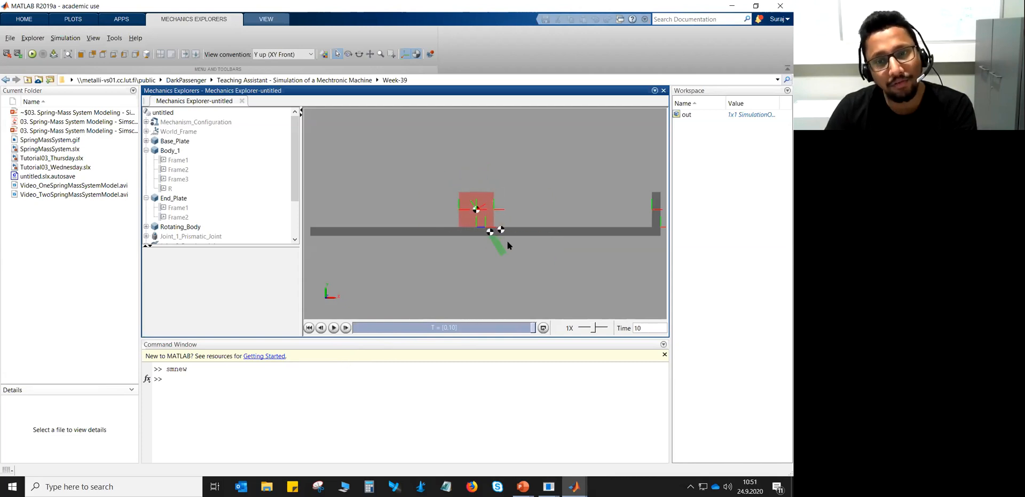
click(733, 6)
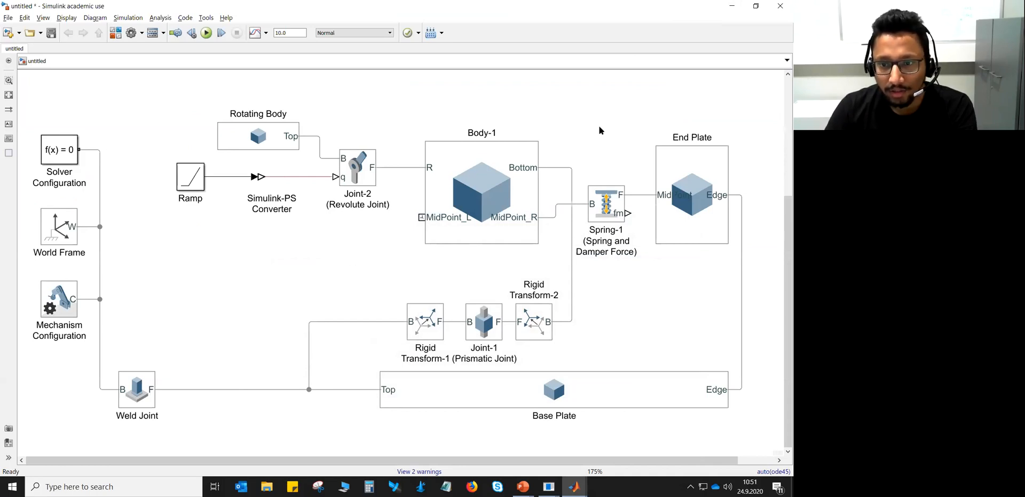
Show the block names of the unused PS-Simulink Converter and its connected Scope above the model
drag(598, 124, 507, 185)
click(515, 275)
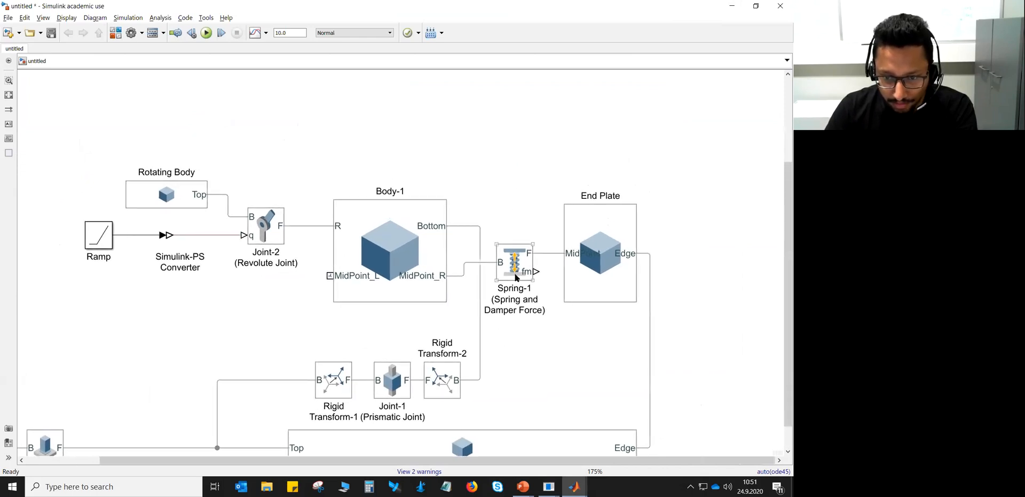
drag(513, 136, 513, 315)
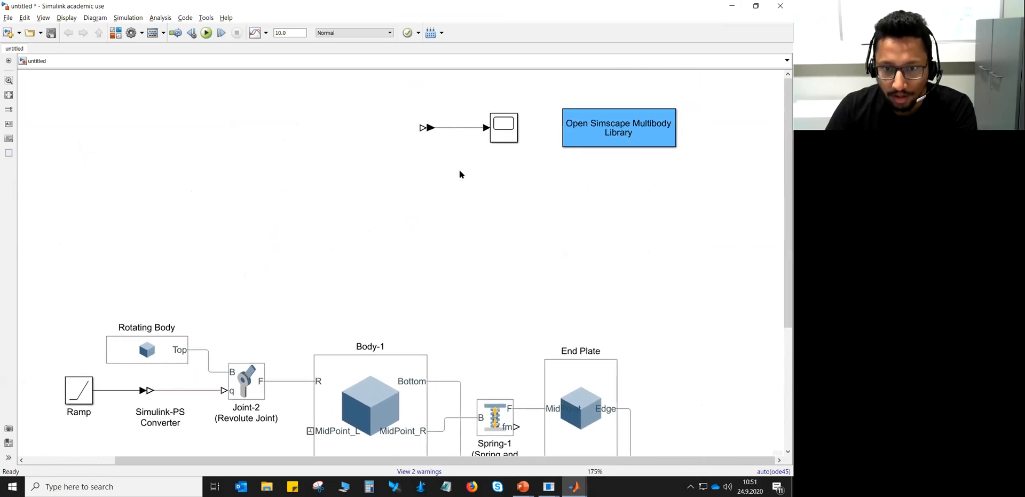
click(435, 134)
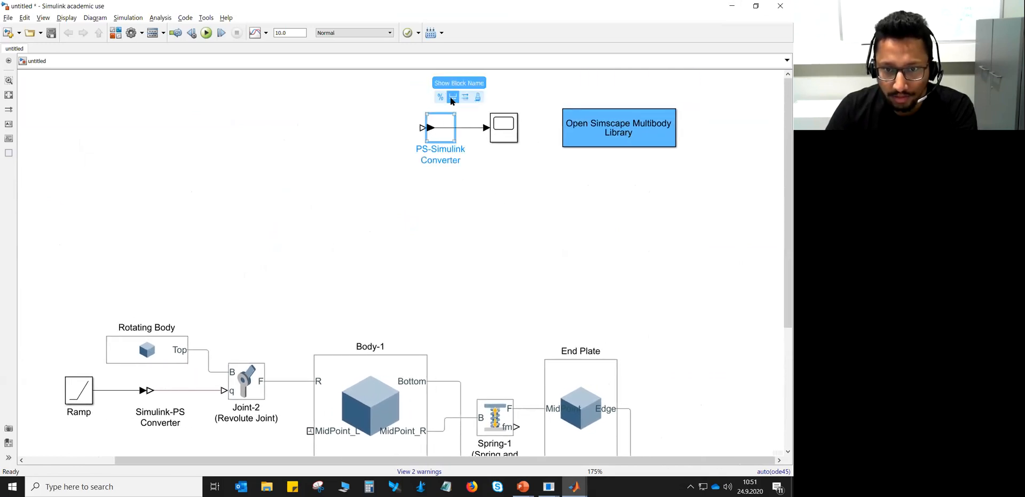
click(452, 100)
click(511, 125)
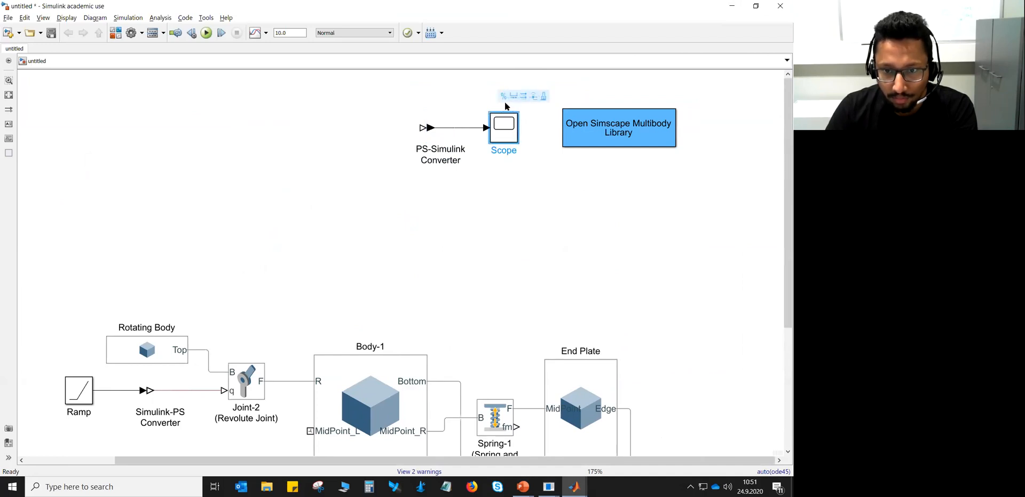
click(521, 98)
Move the PS-Simulink Converter and Scope together to just above the End Plate block
drag(411, 93, 592, 189)
click(516, 178)
click(509, 129)
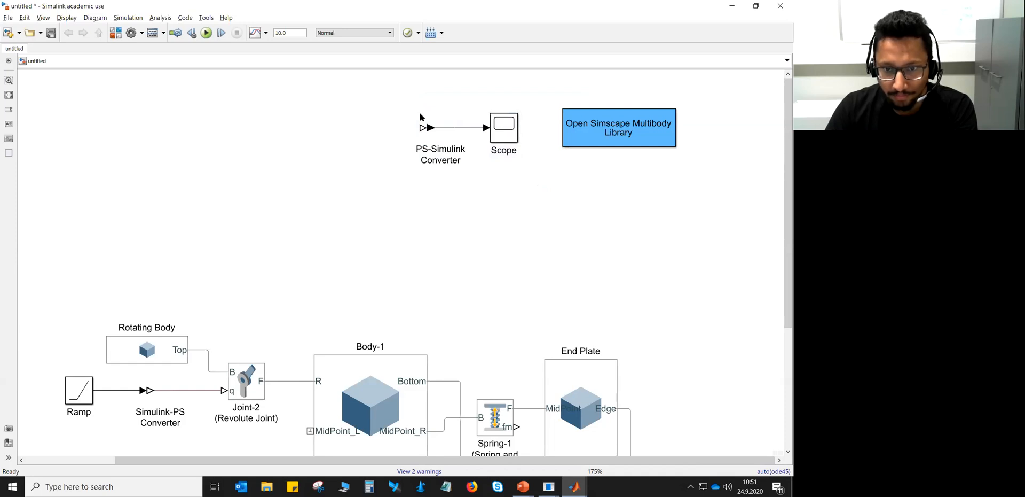
drag(524, 157, 399, 106)
drag(458, 163, 529, 327)
scroll(529, 327, down, 5)
scroll(529, 328, left, 1)
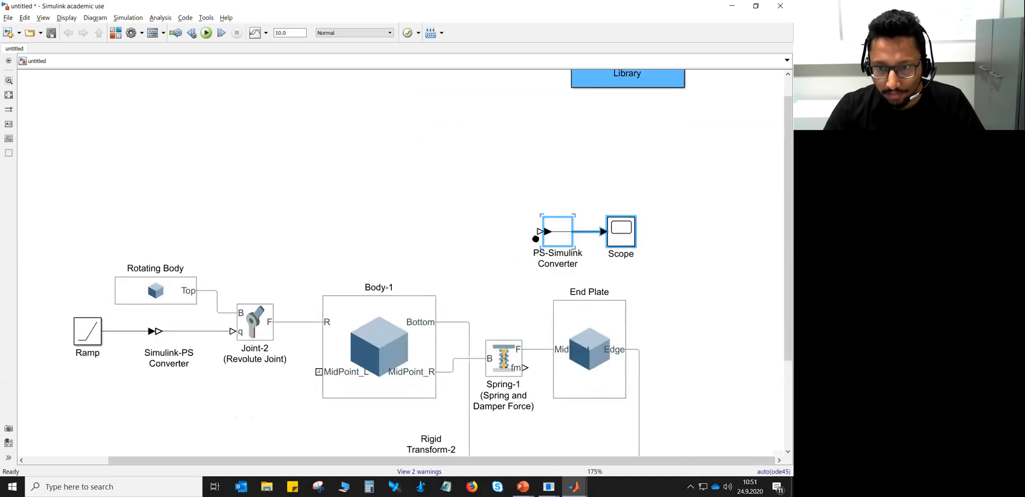
scroll(554, 154, up, 1)
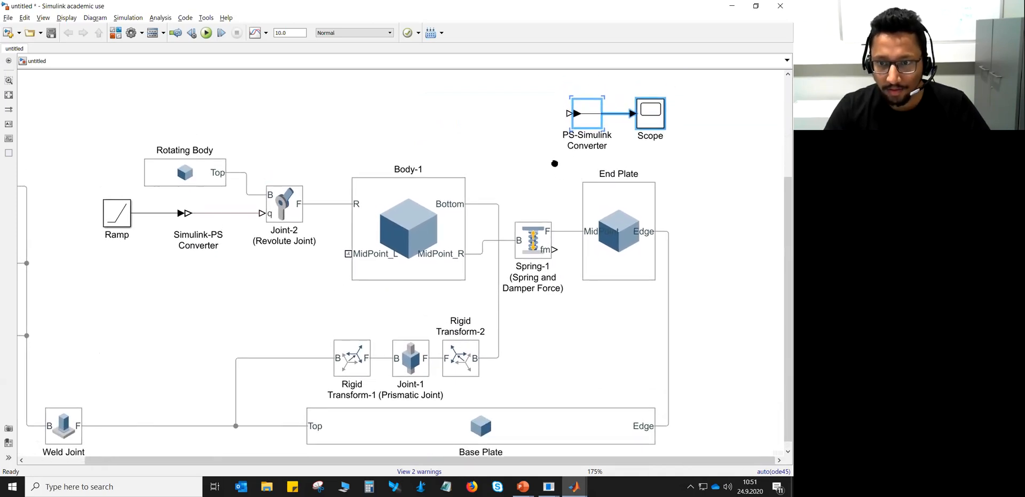
drag(555, 164, 628, 162)
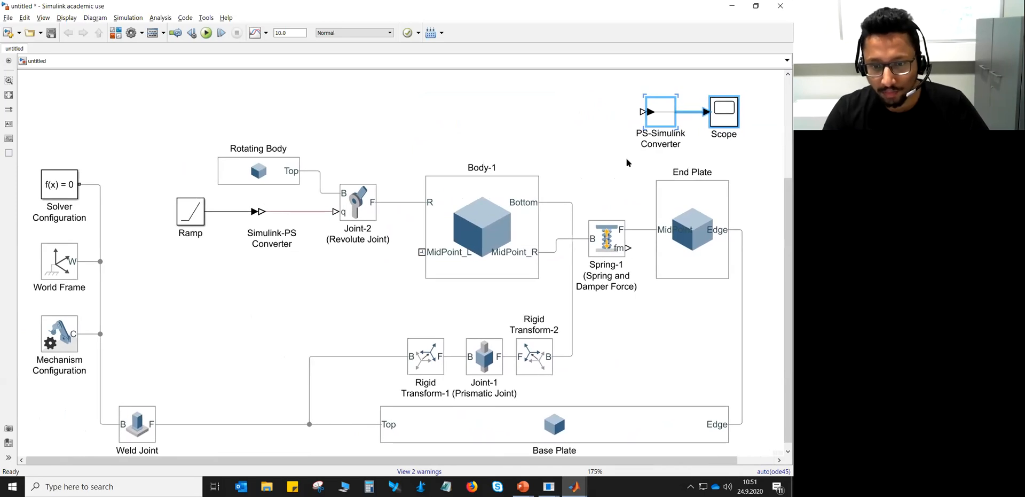
click(611, 173)
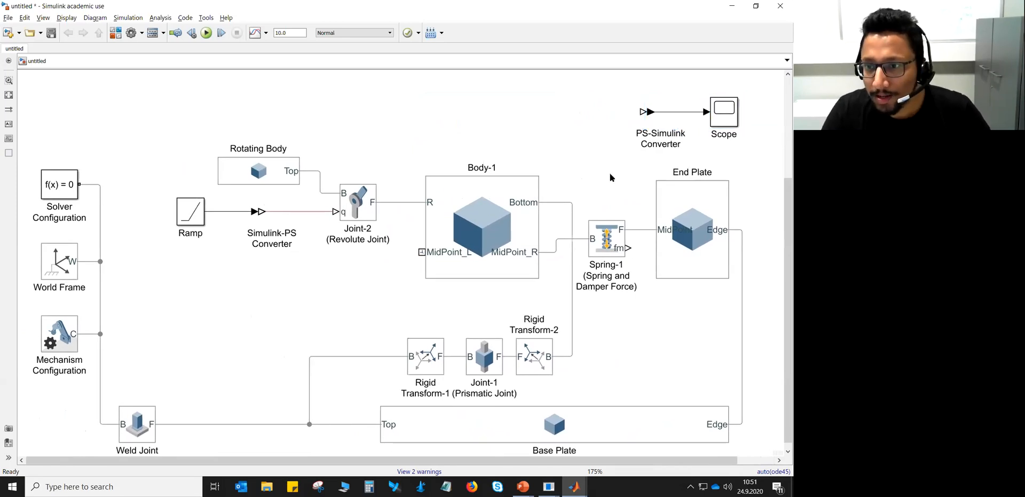
Rename the PS-Simulink Converter as "Spring Force-1 (PS-S Convrtr)", with the parenthesised part on a second line
click(639, 137)
text(S)
text(pring )
text(Force)
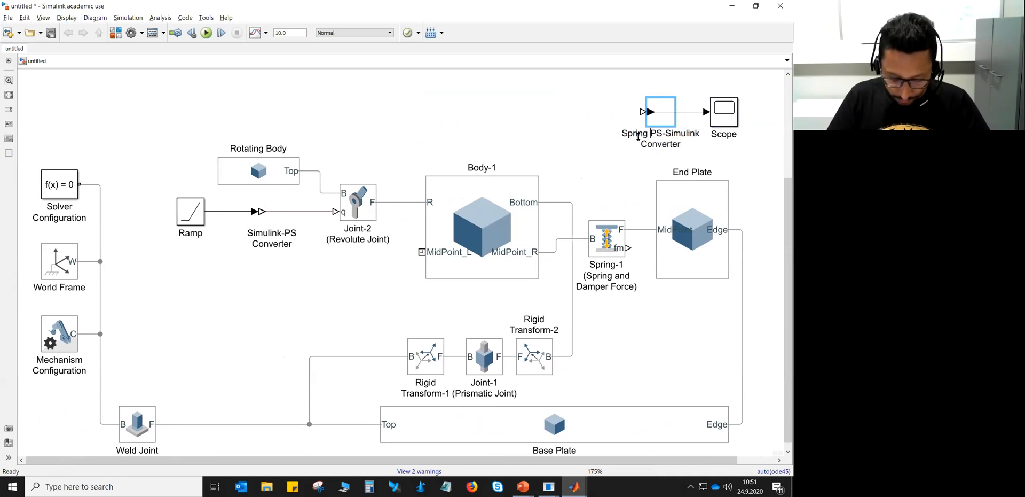
text(-1)
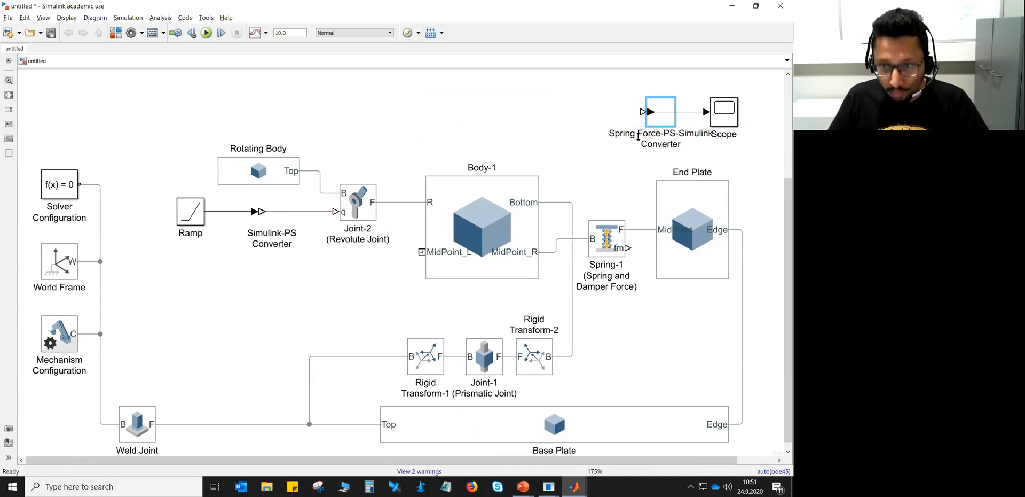
key(Return)
text(()
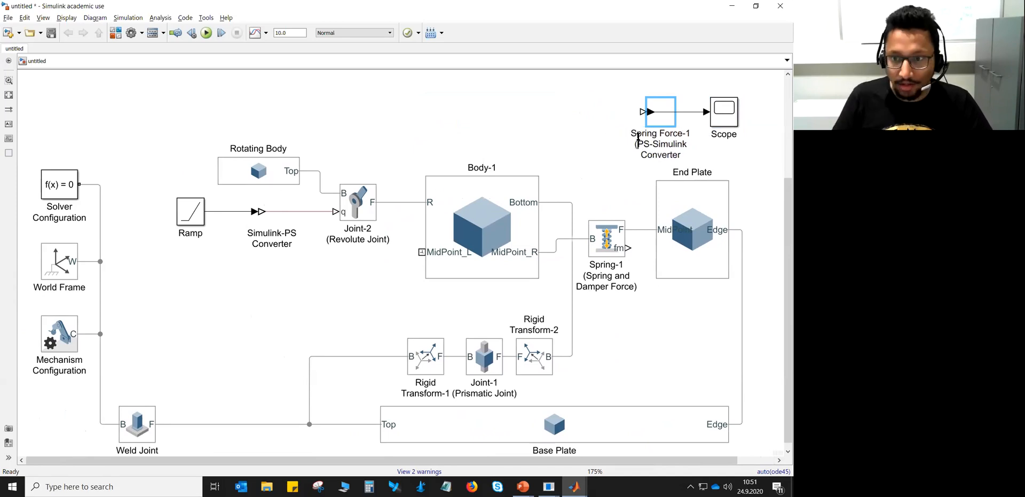
key(Right)
key(Right)
key(Delete)
key(Delete)
key(Delete)
key(Delete)
key(Delete)
key(Delete)
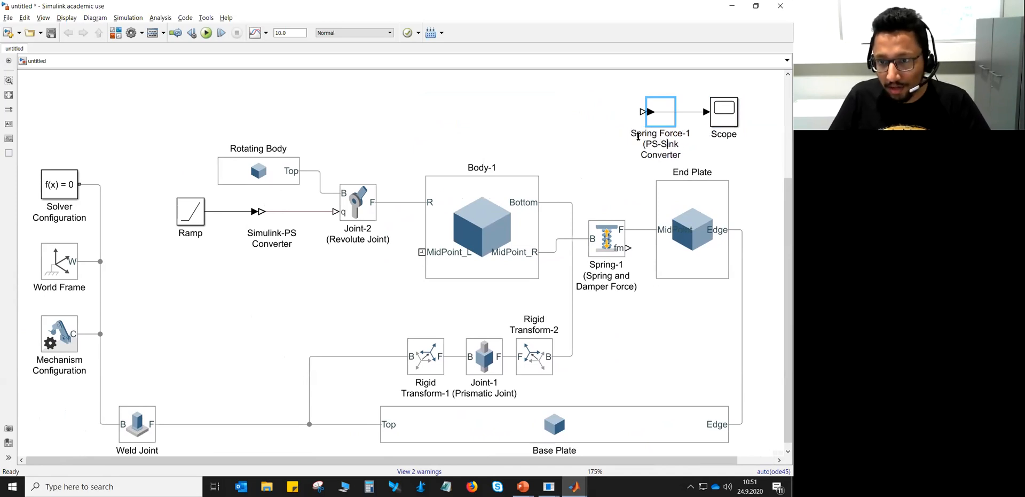
key(Delete)
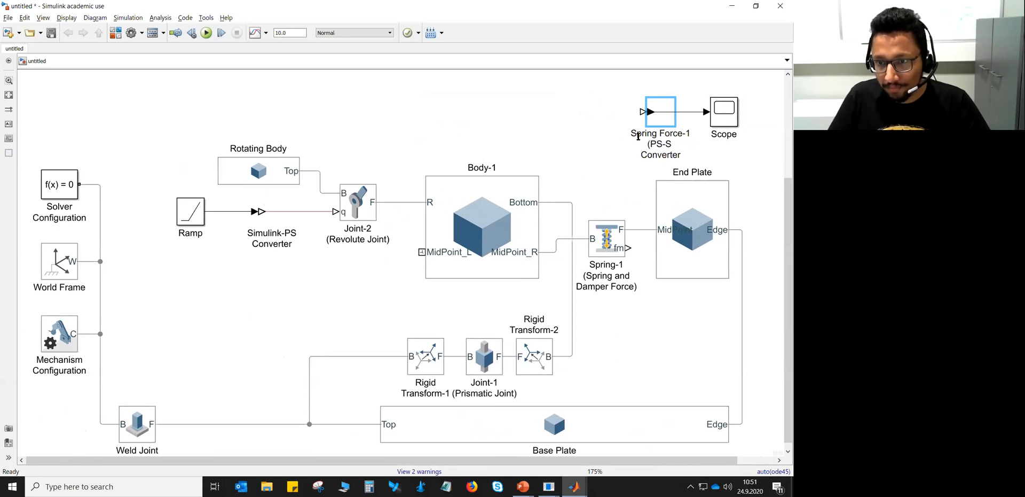
key(Delete)
key(Right)
key(Right)
key(Delete)
key(Delete)
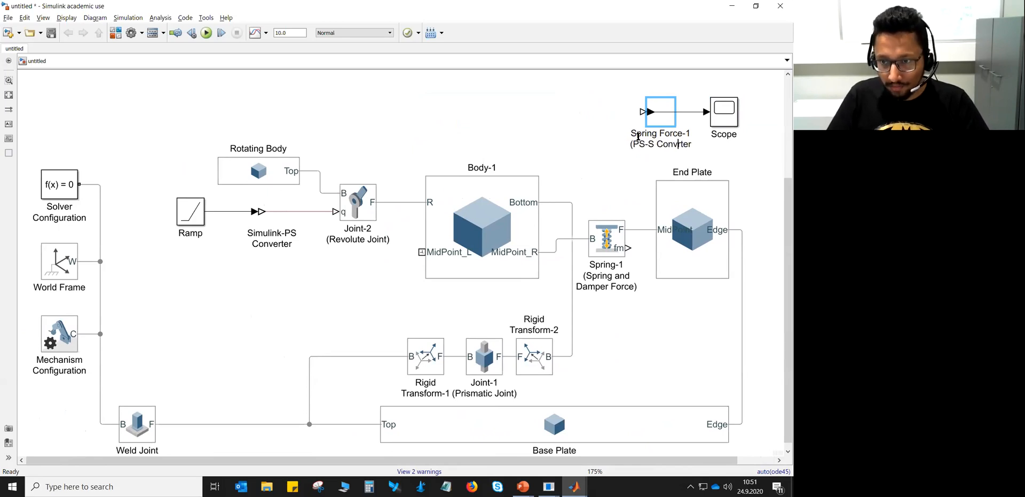
key(Delete)
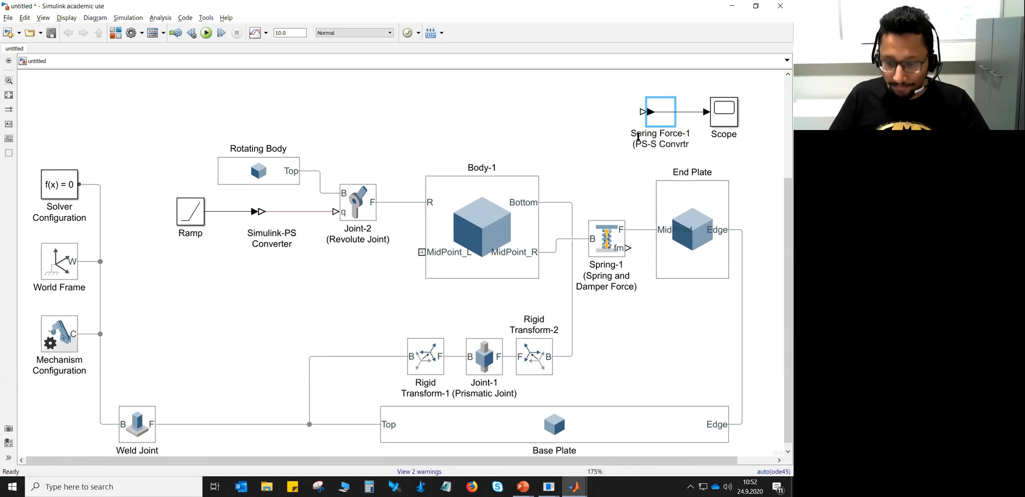
text())
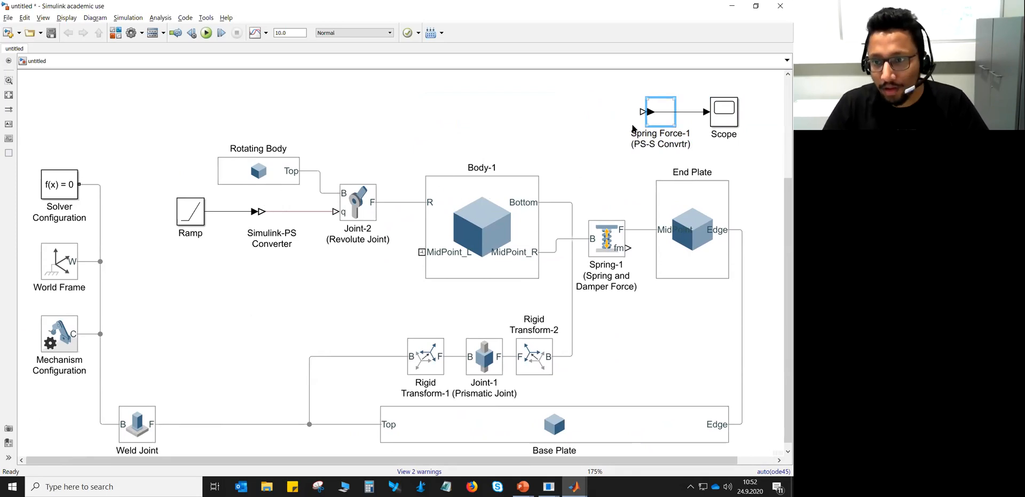
Rename the Scope block as "Spring Force" and move it slightly farther from the PS-Simulink converter
click(724, 138)
double_click(726, 135)
text(Spr)
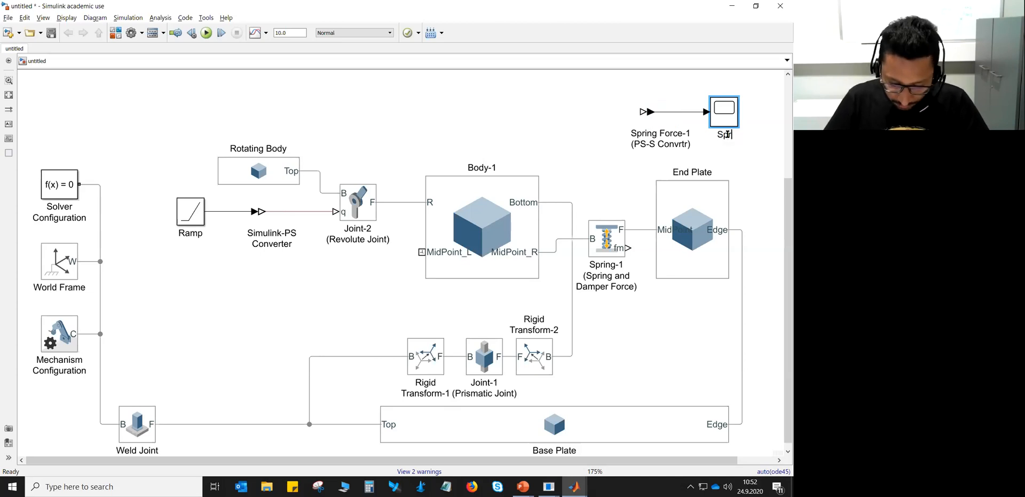
text(ing Force)
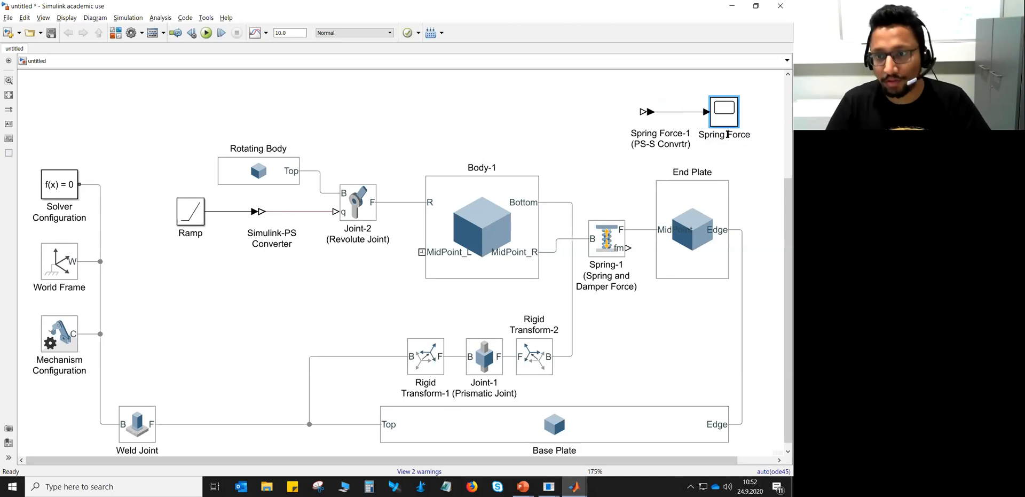
drag(728, 111, 744, 112)
click(746, 164)
click(741, 164)
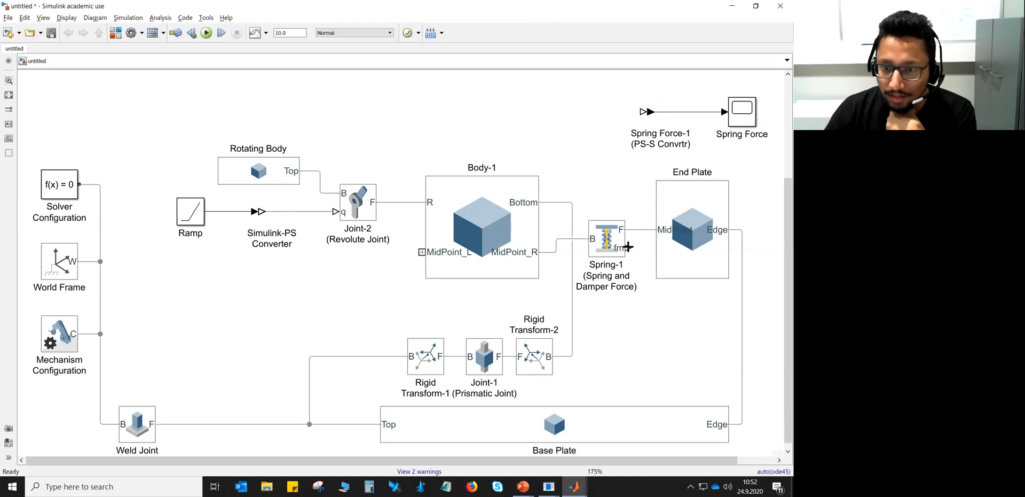
Connect Spring-1's fm port to the input of the Spring Force-1 converter and tidy the route of the signal line
drag(628, 247, 640, 111)
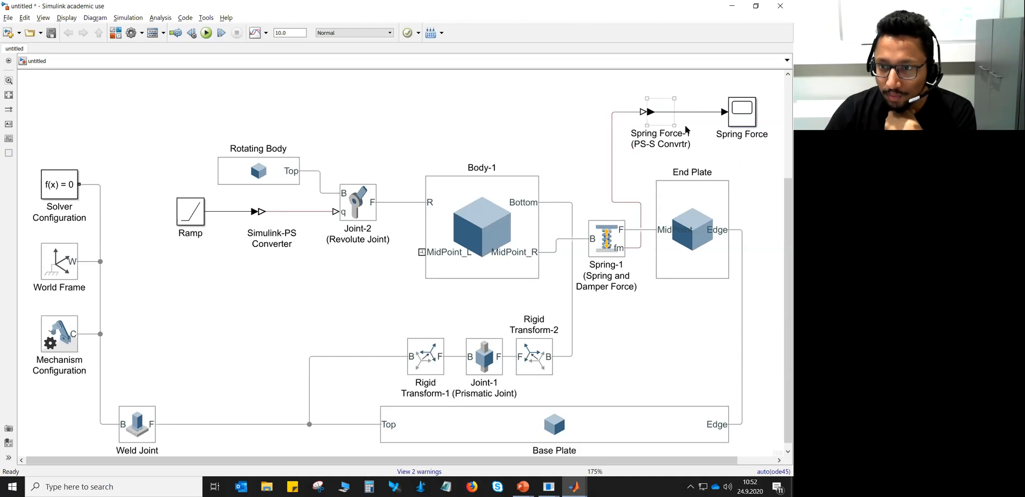
drag(613, 178, 626, 181)
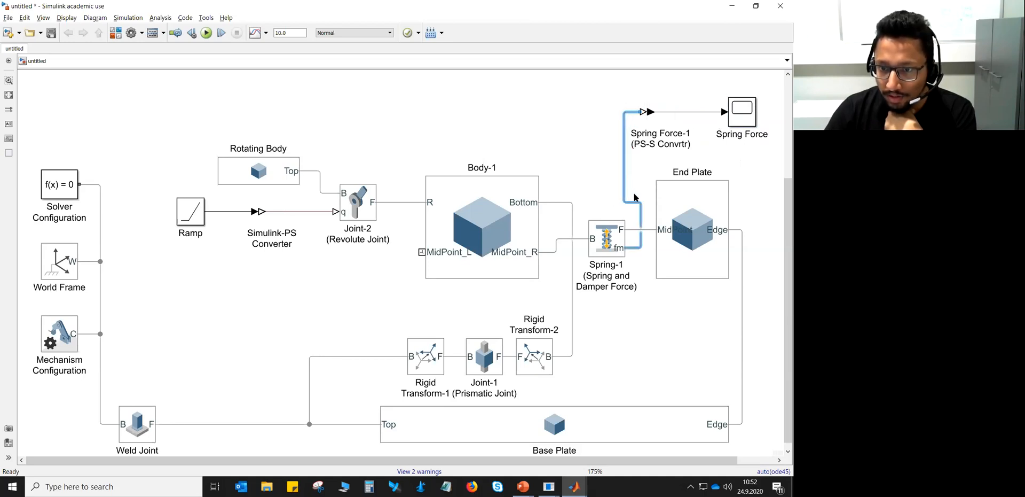
drag(630, 220, 636, 221)
click(605, 195)
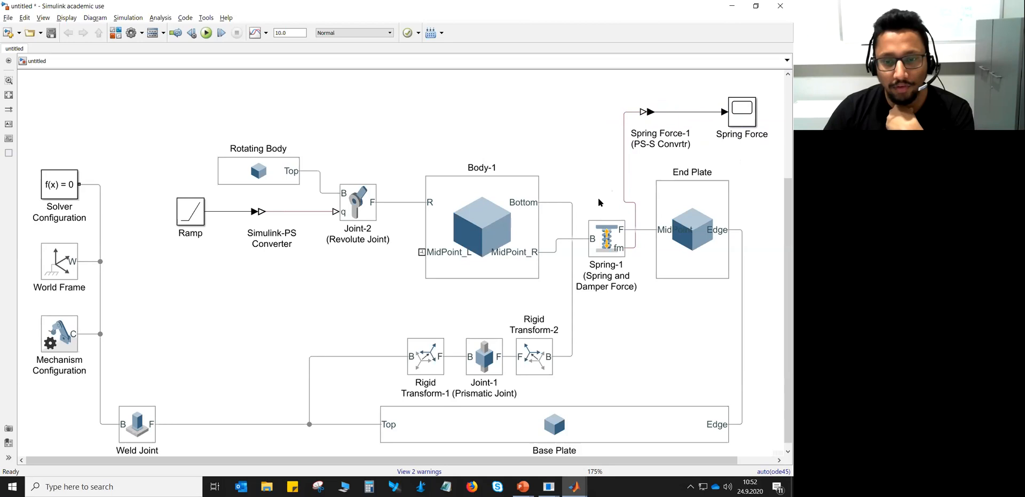
Examine the sensing options in the properties of the Joint-1 prismatic joint
click(495, 230)
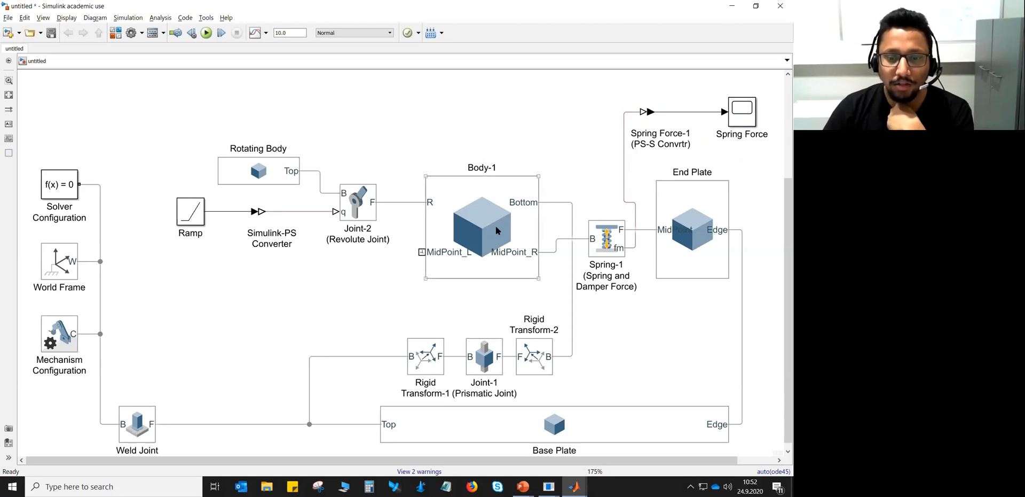
click(482, 364)
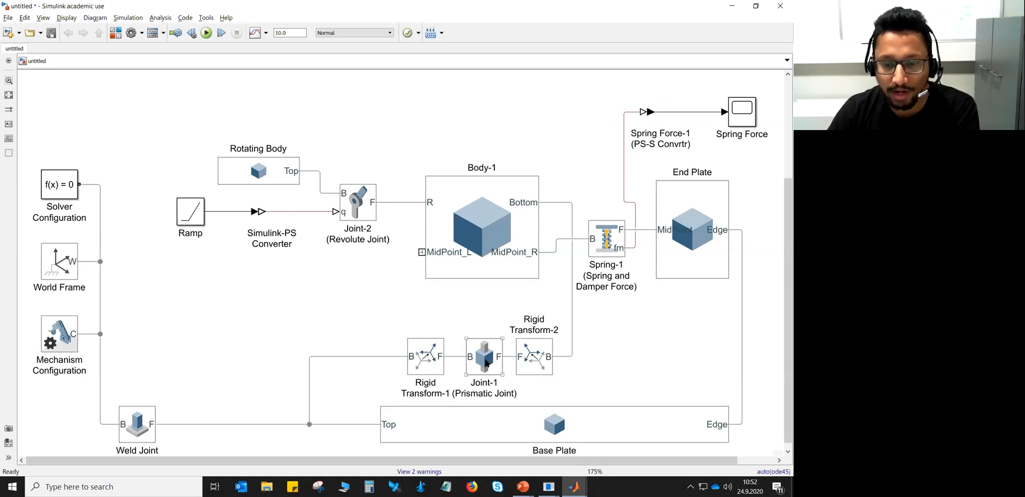
double_click(486, 363)
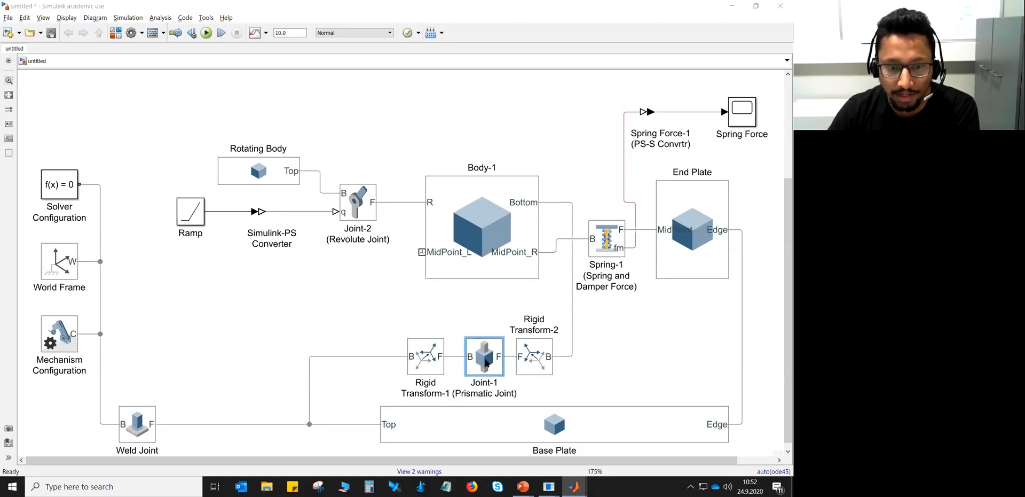
click(442, 216)
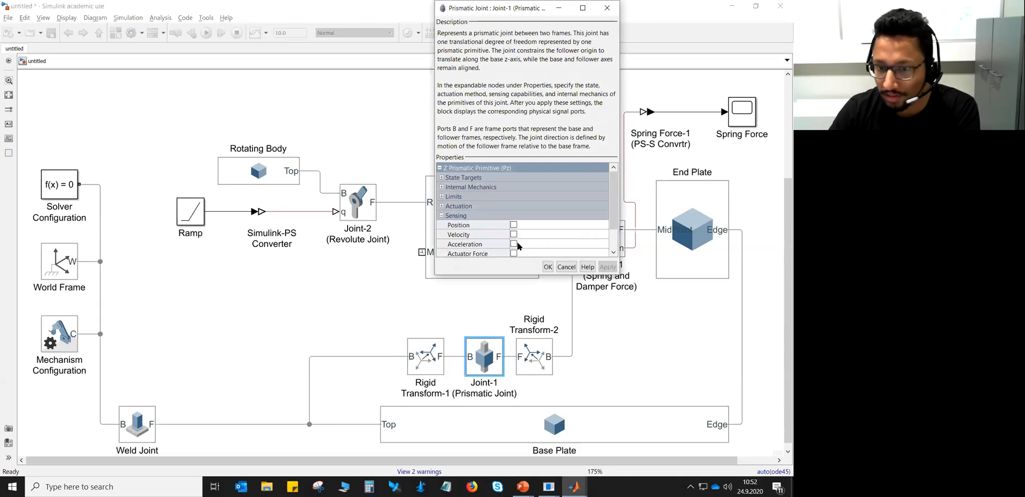
click(548, 267)
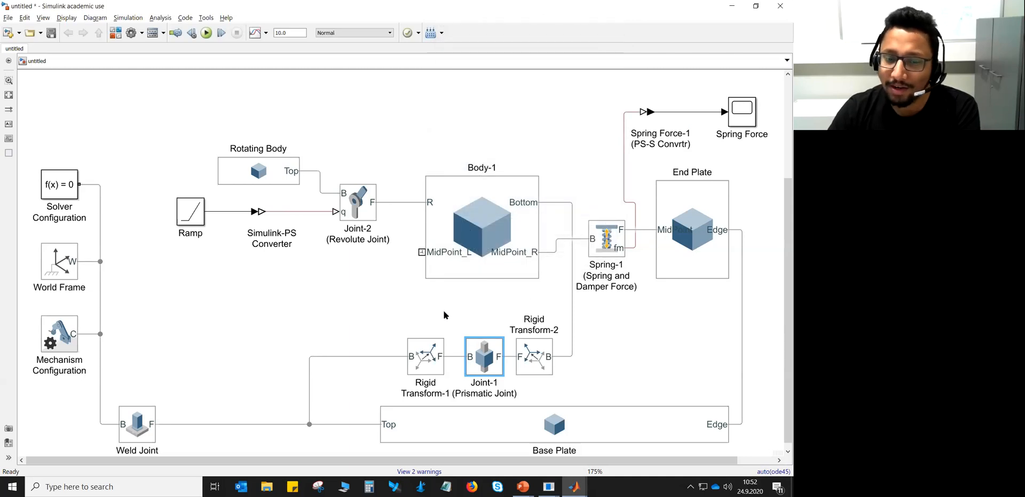
Add a Transform Sensor block in the empty area below the Ramp block and rename it "Transform Sensor-1"
drag(414, 306, 419, 287)
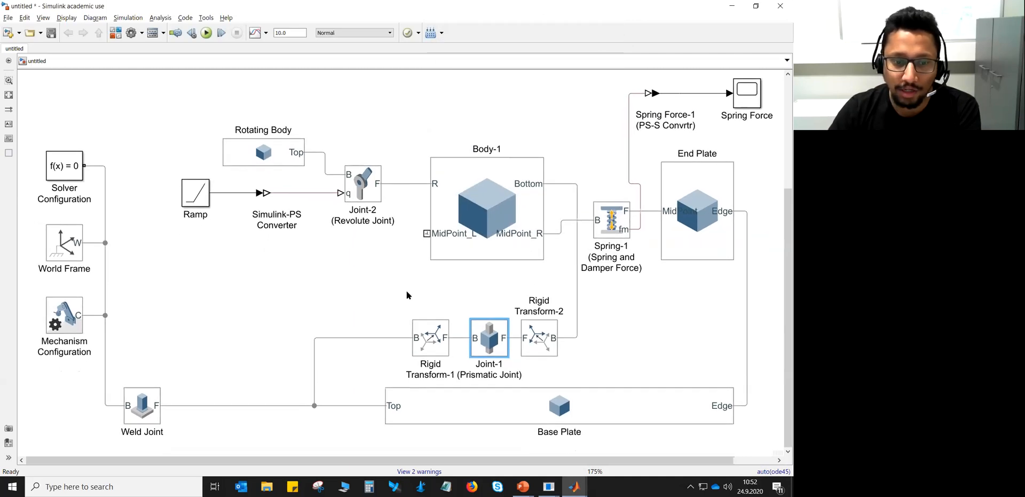
double_click(256, 309)
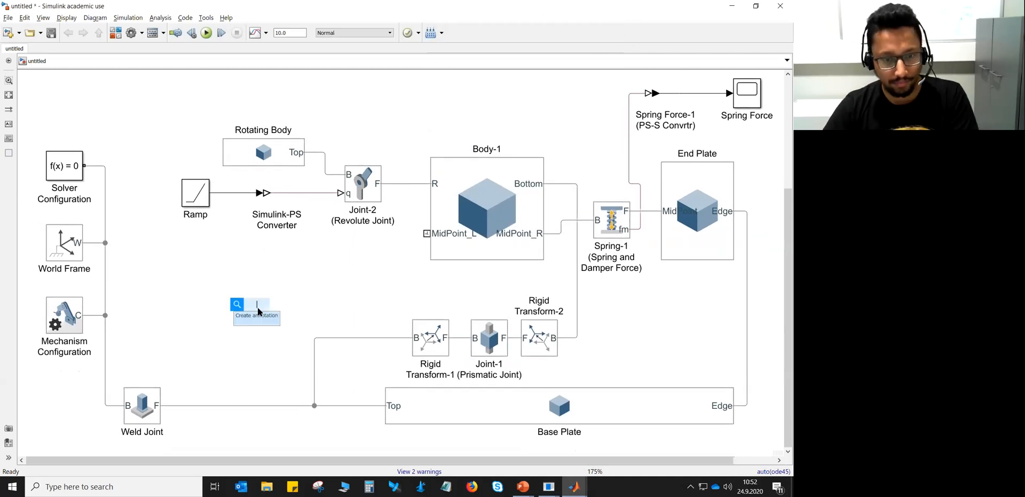
text(tra)
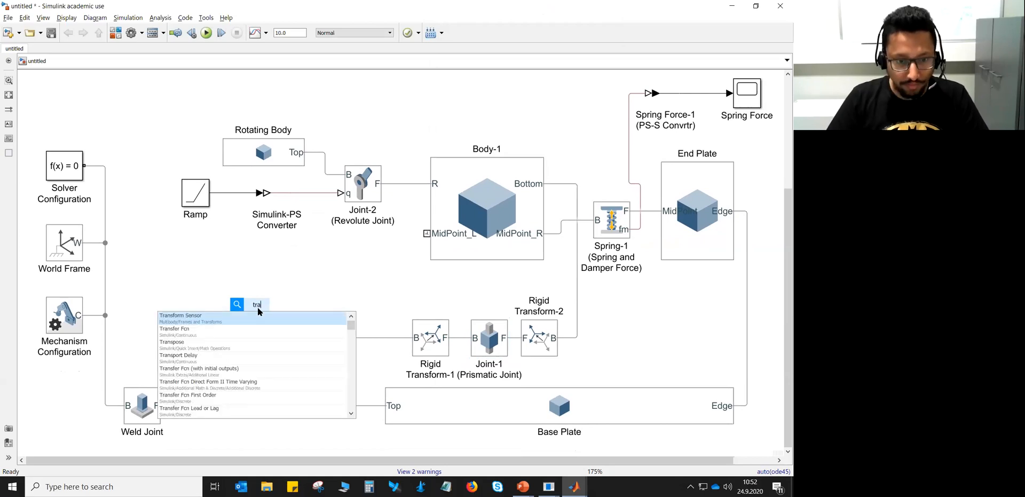
key(Return)
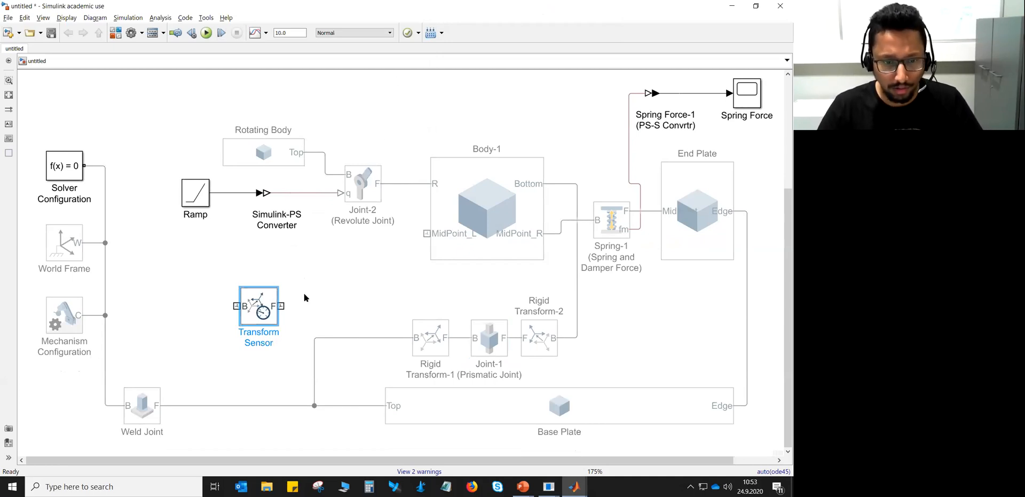
click(266, 319)
mouse_move(270, 274)
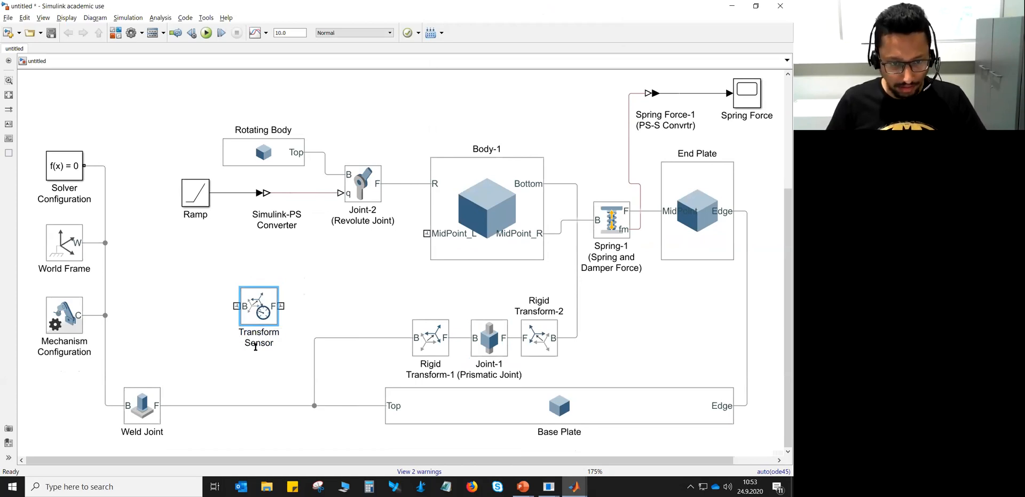
text(-1)
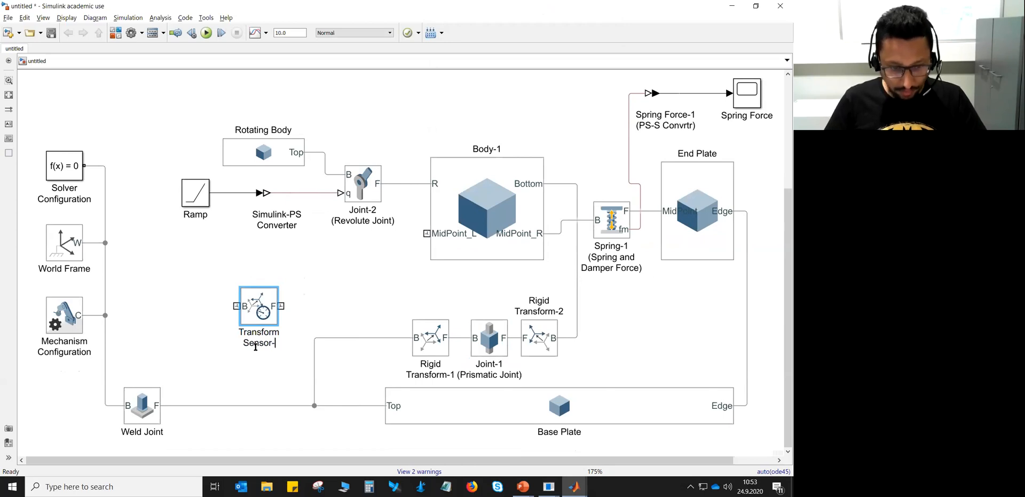
Set Transform Sensor-1 to measure X translation and X velocity
double_click(267, 305)
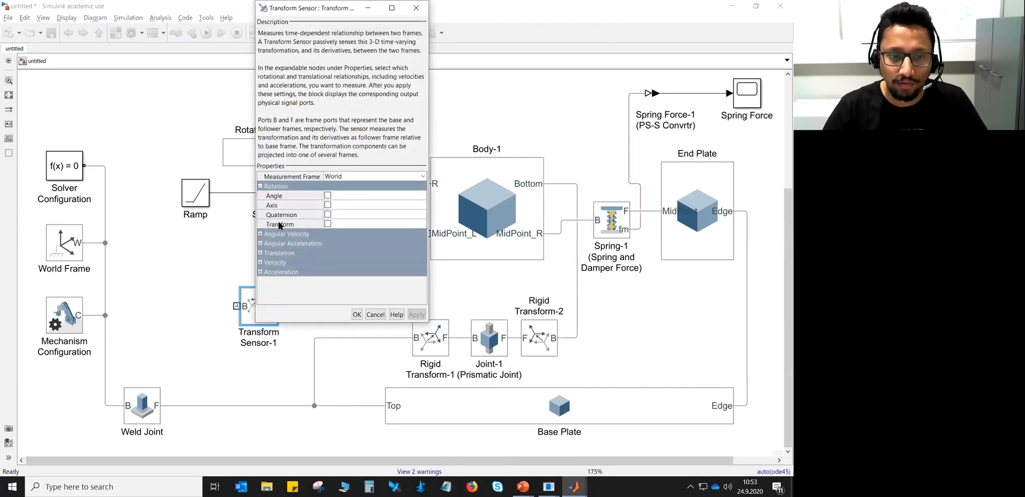
click(261, 186)
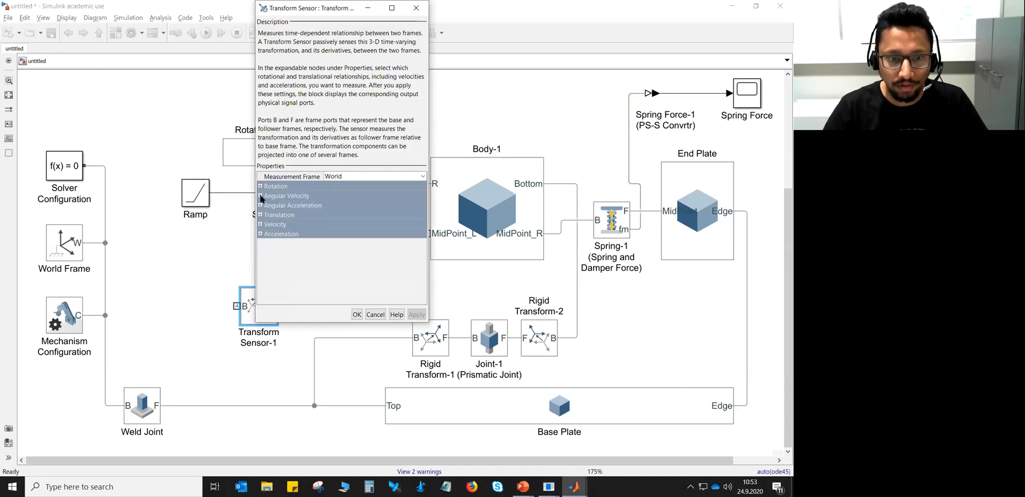
click(261, 216)
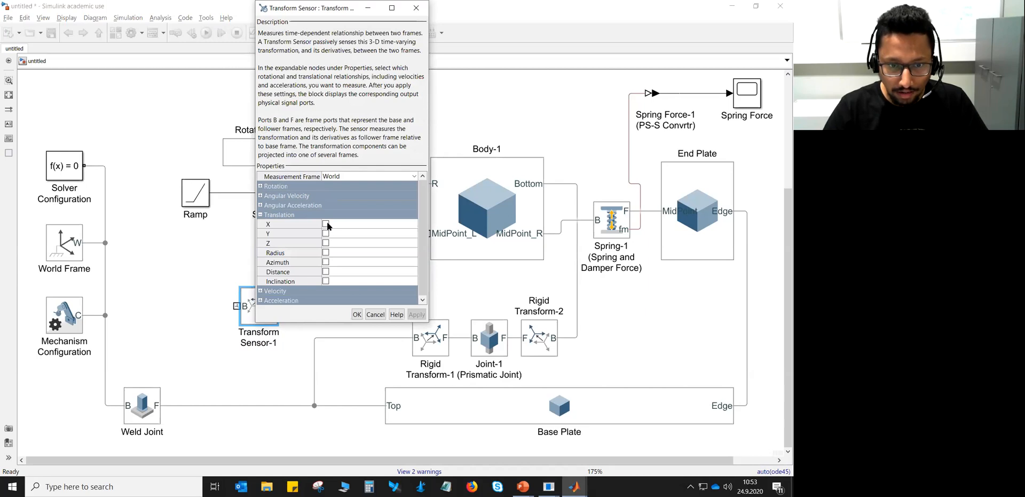
click(327, 224)
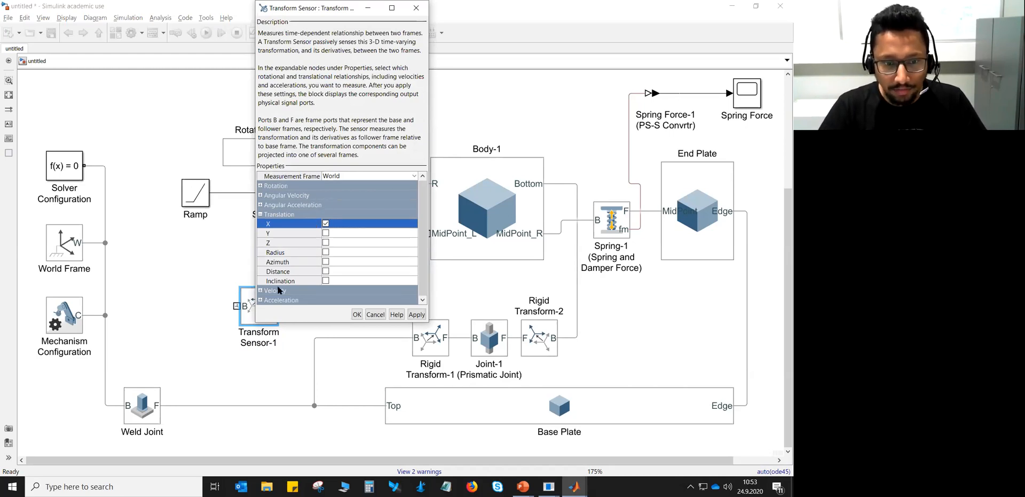
click(261, 290)
click(326, 299)
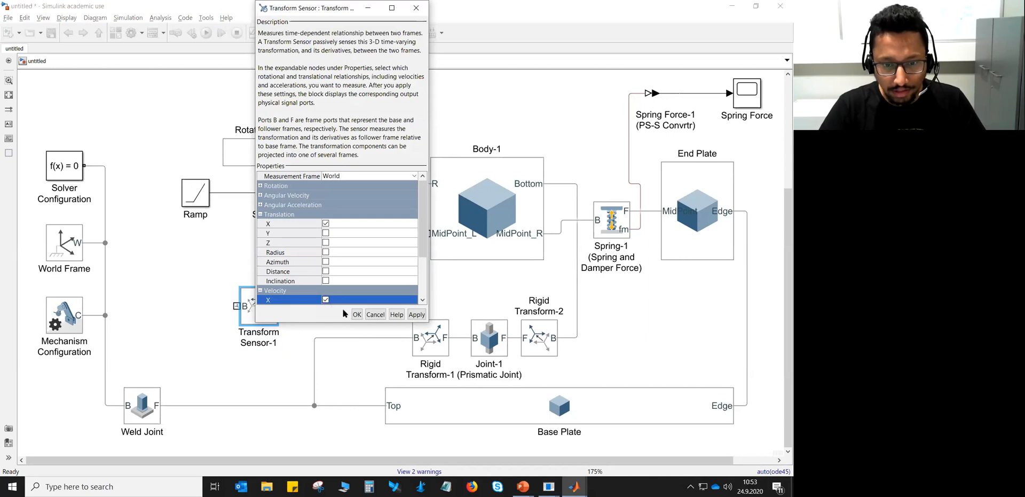
click(357, 314)
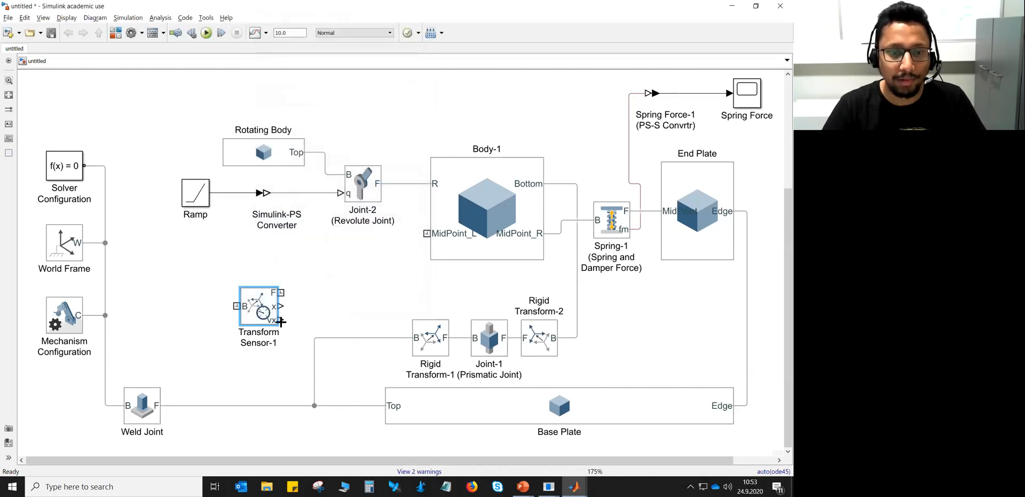
Move Transform Sensor-1 into the free space above the Rotating Body block
drag(260, 314, 287, 98)
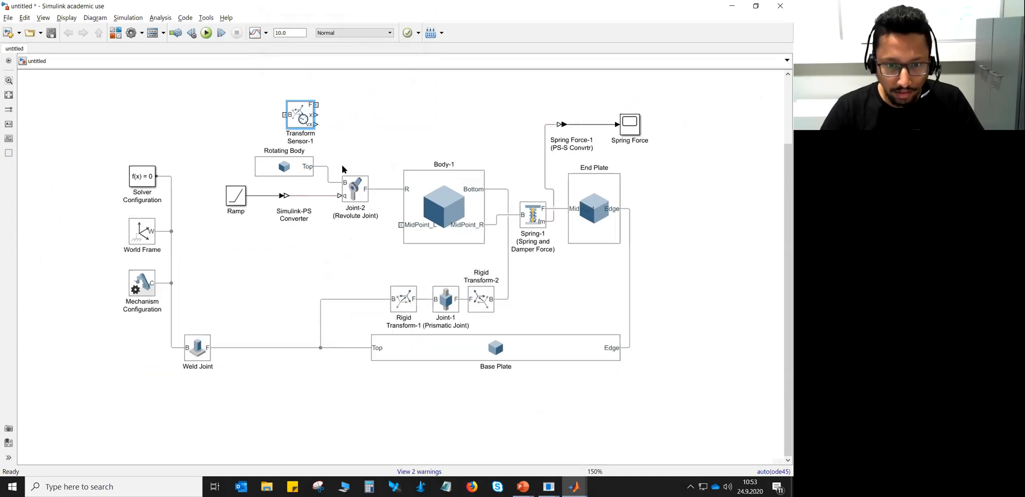
scroll(342, 164, down, 1)
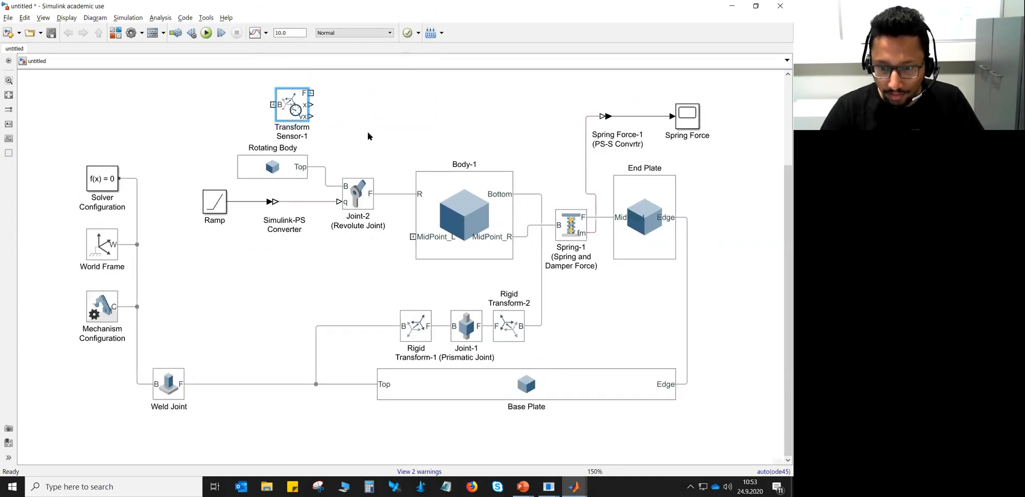
drag(289, 147, 338, 127)
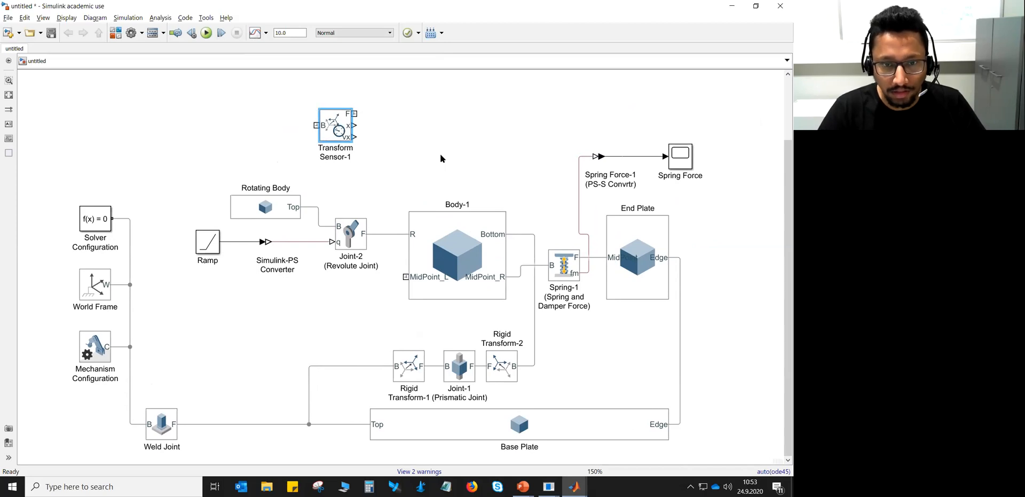
drag(330, 131, 311, 132)
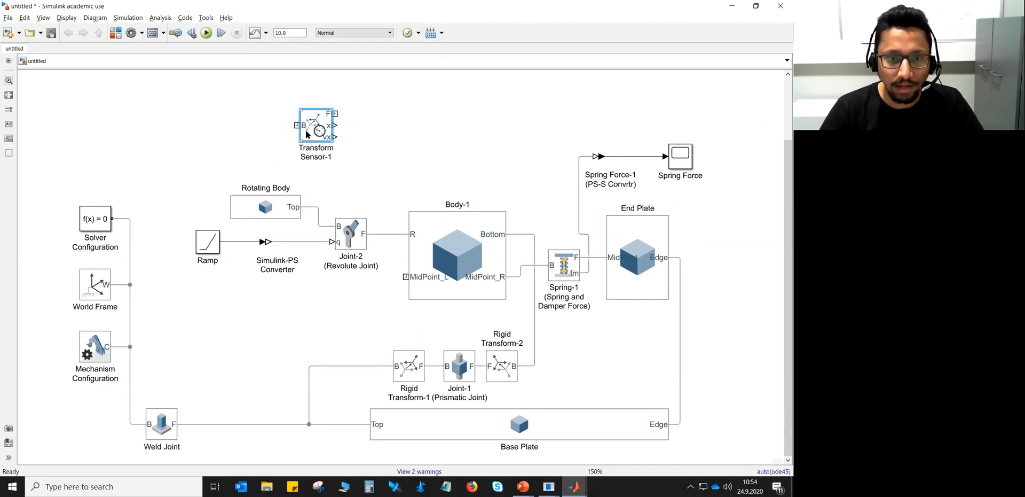
Connect Transform Sensor-1's B port to the World Frame line and its F port to the line between Joint-2 and Body-1's R port
drag(297, 125, 130, 223)
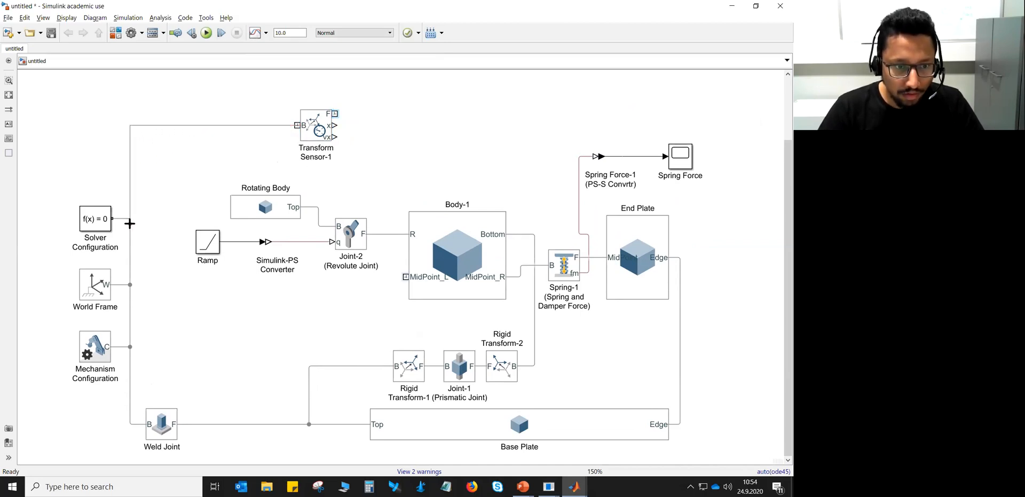
click(316, 129)
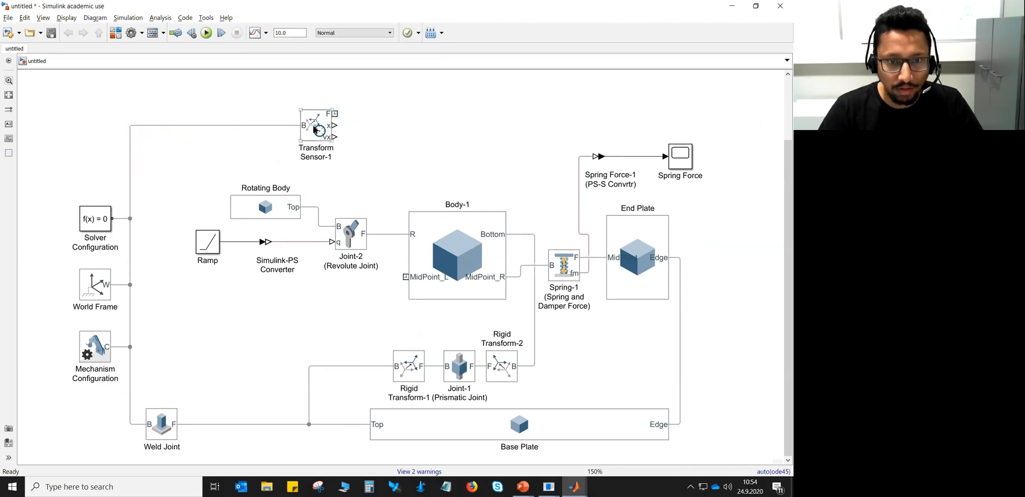
click(225, 149)
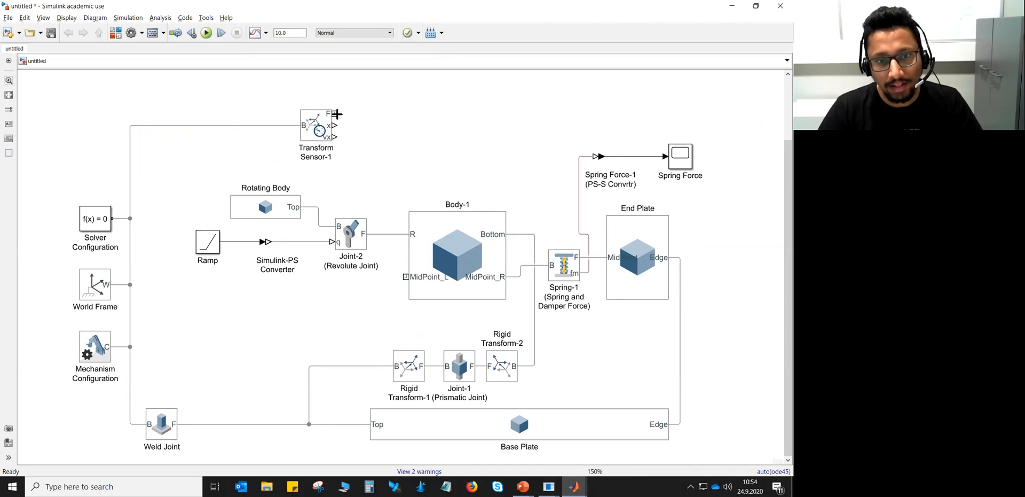
mouse_move(335, 113)
mouse_down()
mouse_move(389, 186)
mouse_move(398, 231)
mouse_move(495, 211)
mouse_move(518, 234)
mouse_move(490, 219)
mouse_move(402, 222)
mouse_move(397, 231)
mouse_up()
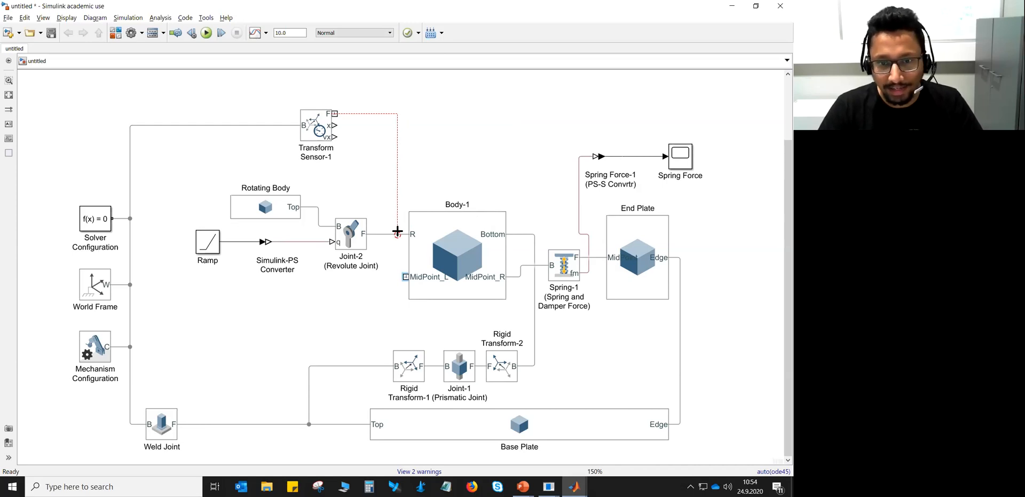
drag(398, 230, 389, 234)
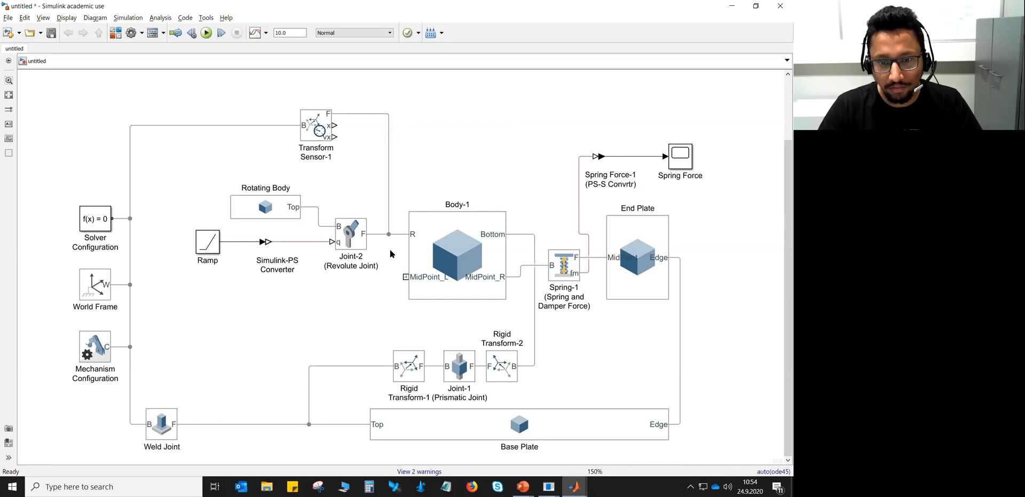
click(362, 263)
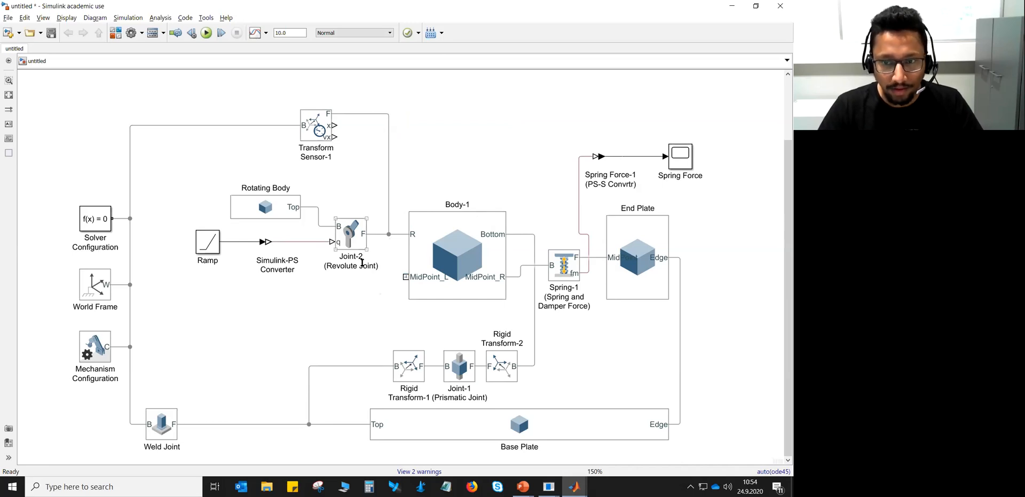
Duplicate the Spring Force-1 converter with its connected scope into the space above Body-1, and select the copied converter
drag(562, 117, 445, 97)
click(465, 154)
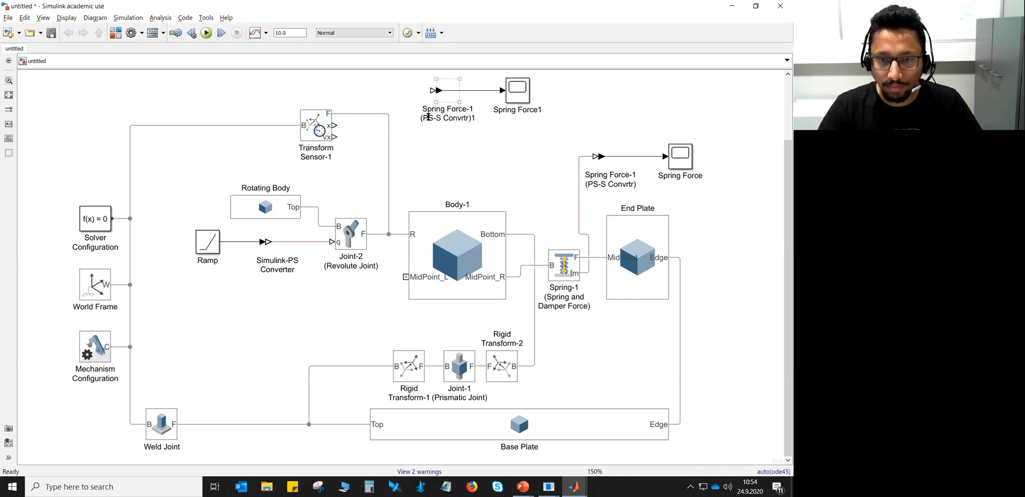
click(426, 112)
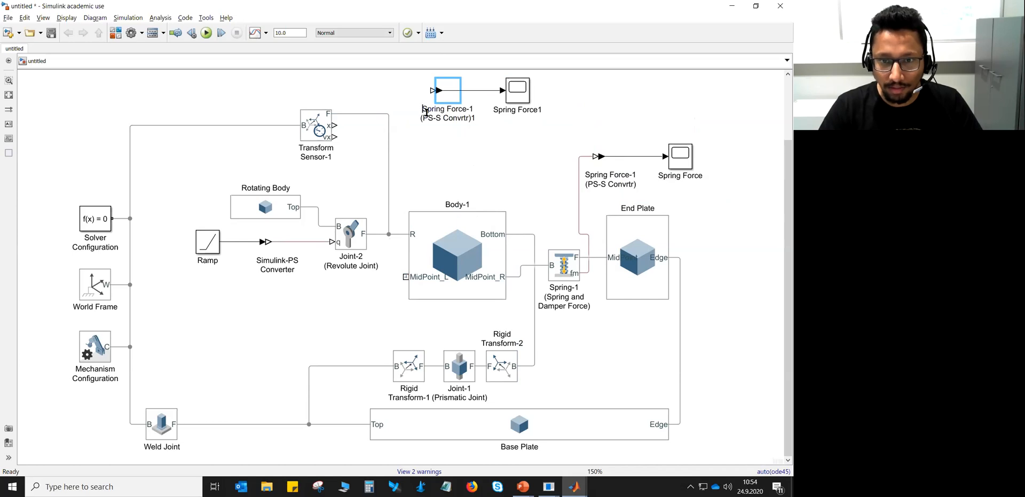
Rename the copied converter above Body-1 as Position-B1 (PS-S Convrtr)
text(Position)
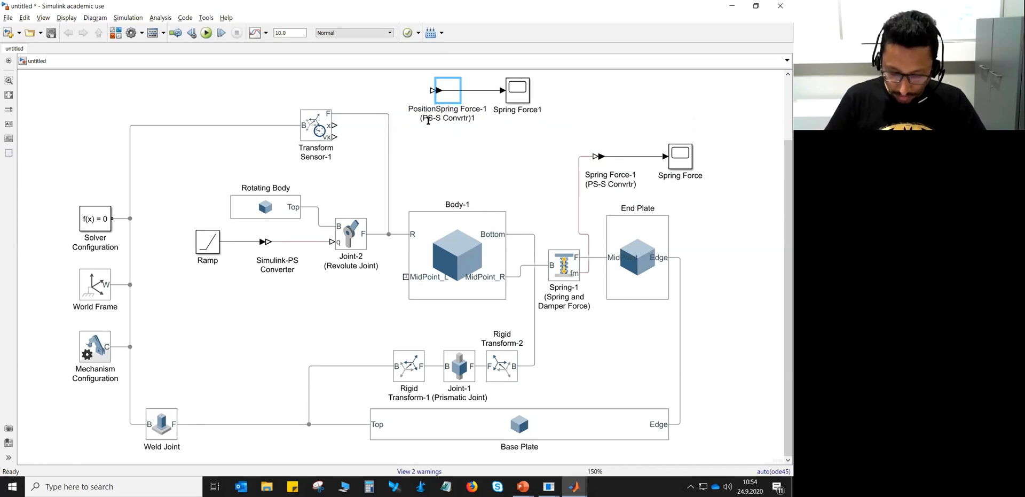
text(-B1)
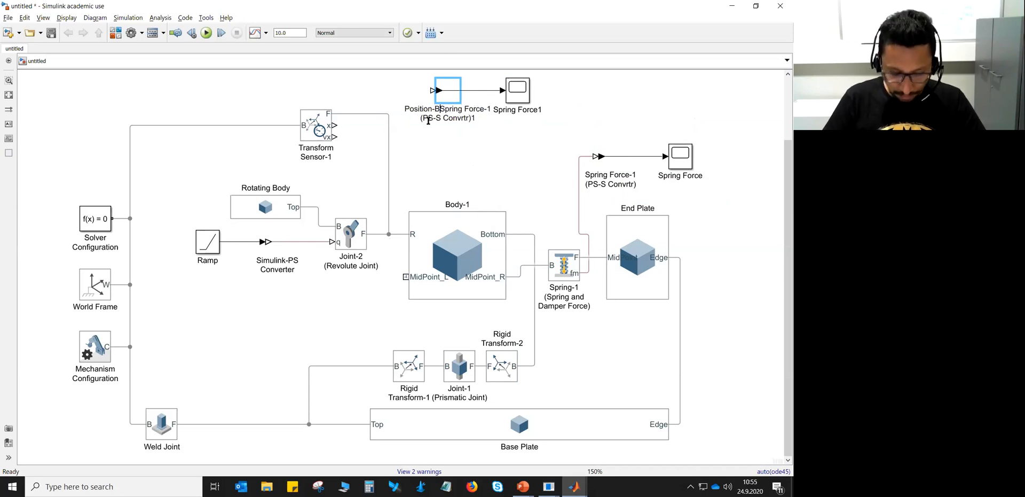
key(Delete)
key(Delete)
key(Delete)
key(Delete)
key(Delete)
key(Delete)
key(Delete)
key(Delete)
key(Delete)
key(Delete)
key(Delete)
key(Delete)
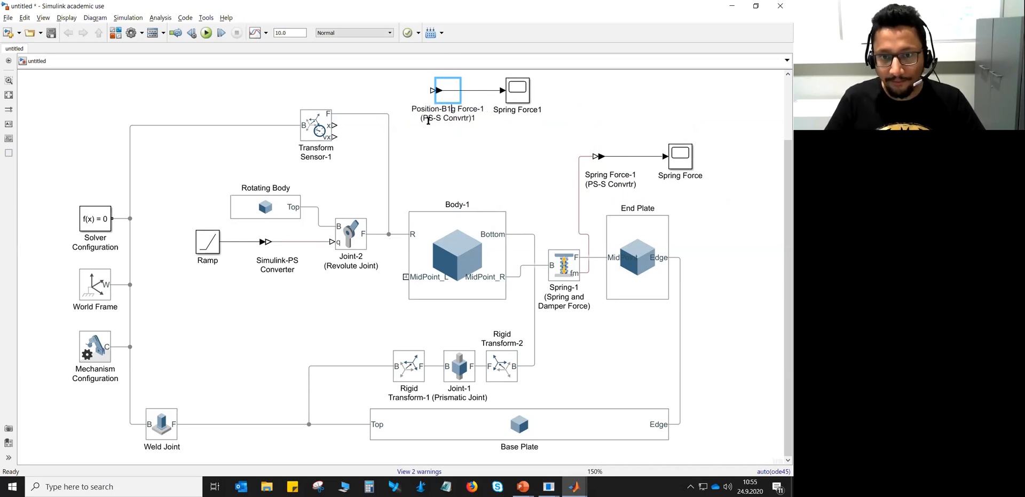
key(Delete)
key(Delete)
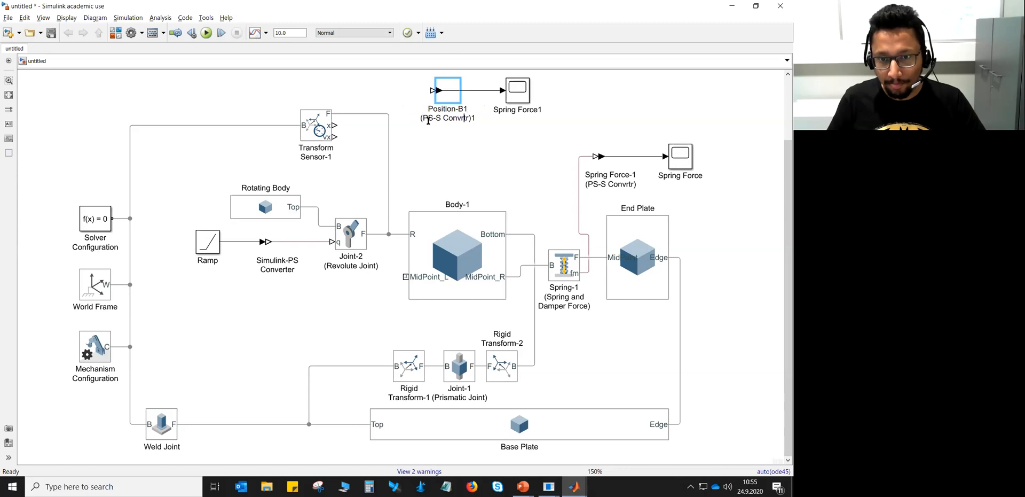
key(BackSpace)
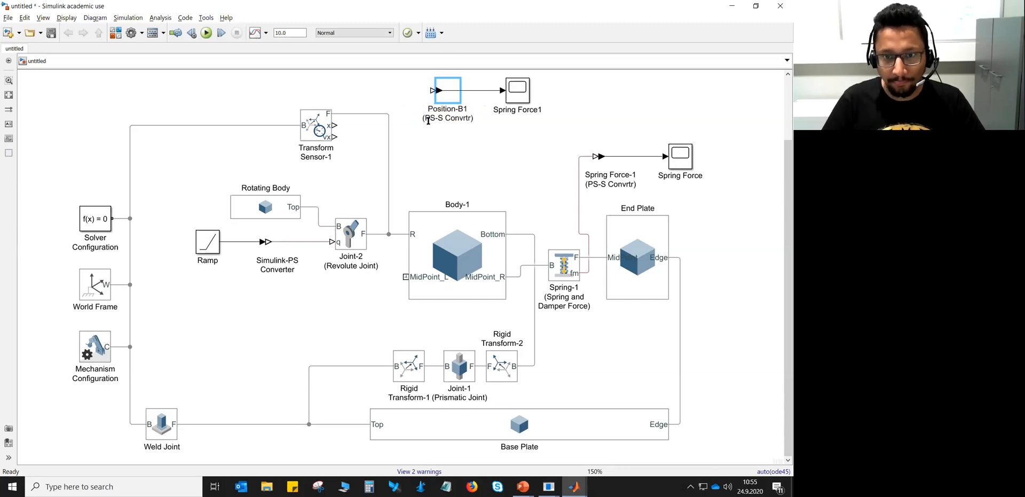
Rename the scope connected to the Position-B1 converter as Mass Position
double_click(501, 113)
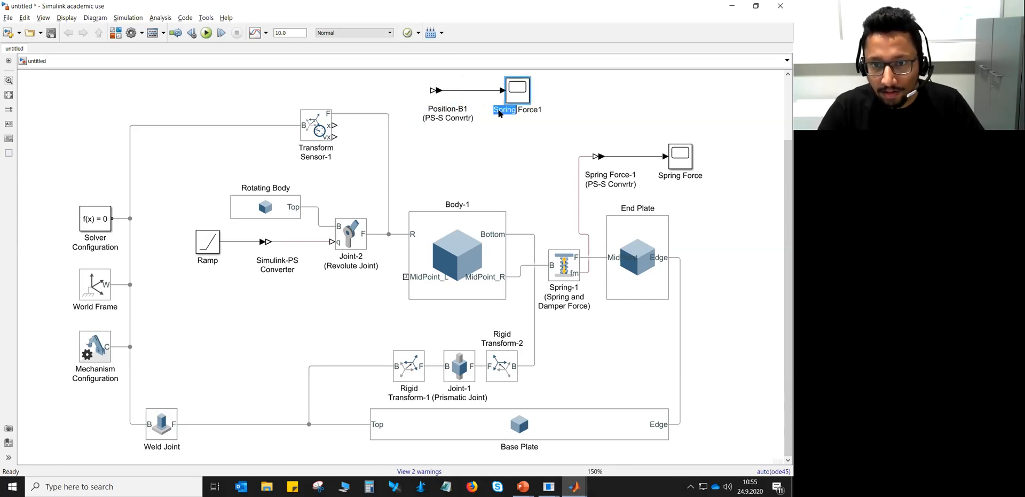
text(Mass)
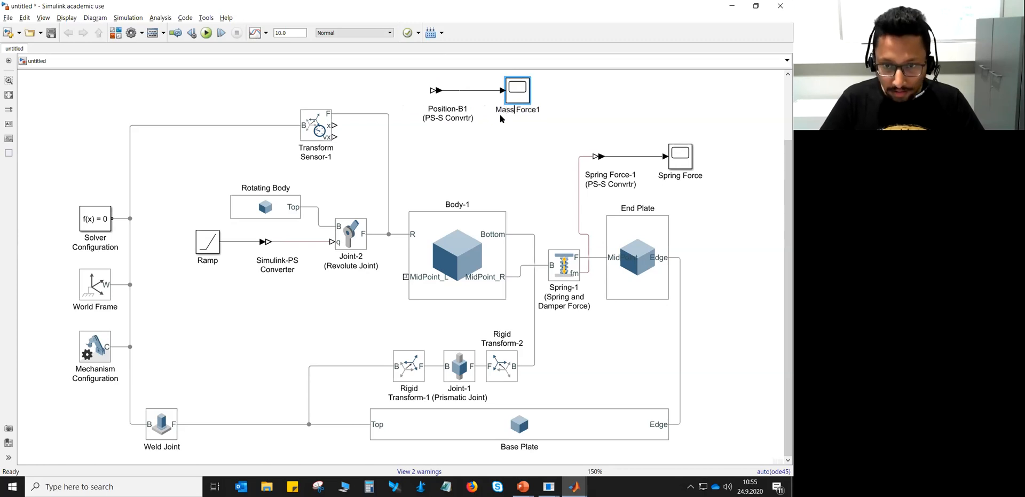
text( Position)
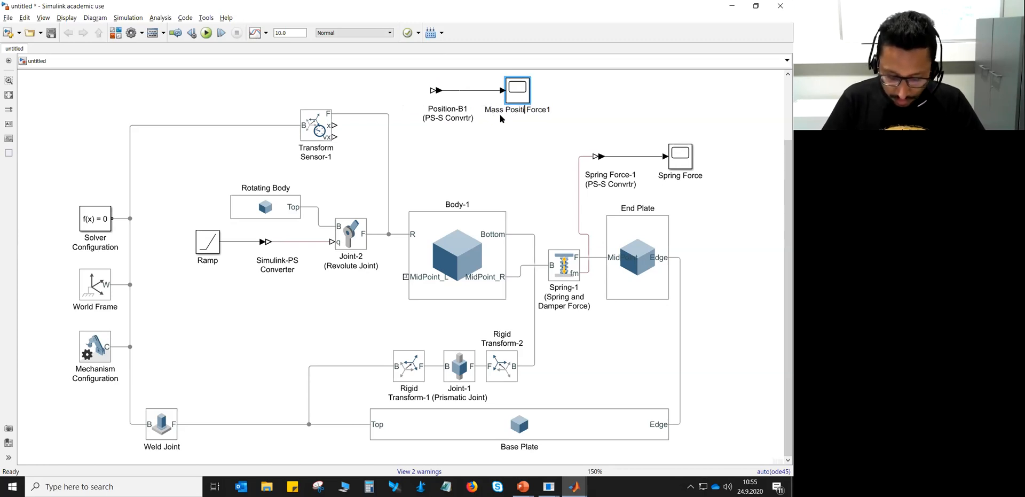
key(Delete)
key(Delete)
key(Delete)
key(Delete)
key(Delete)
key(Delete)
key(Delete)
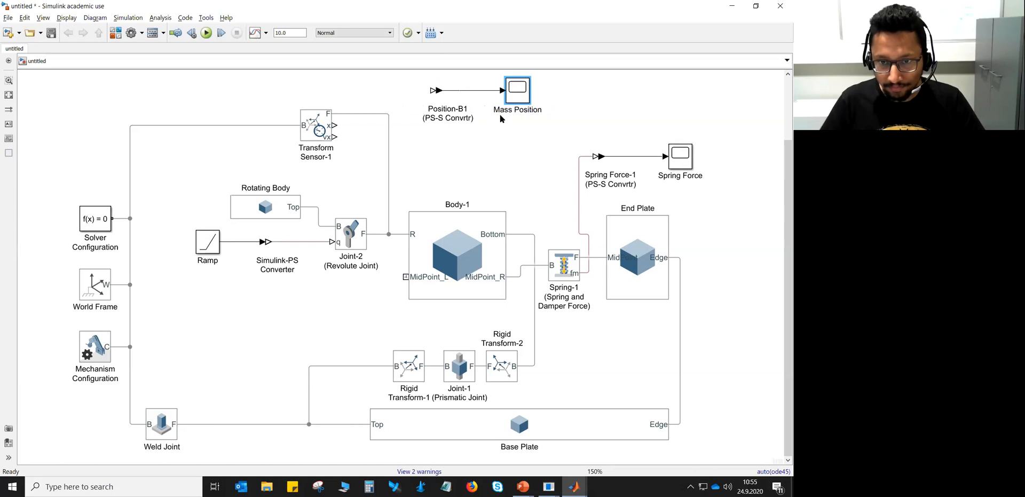
Duplicate the Position-B1 converter with its scope directly below the originals, and rename the new converter Velocity-B1 (PS-S Convrtr)
drag(555, 86, 451, 156)
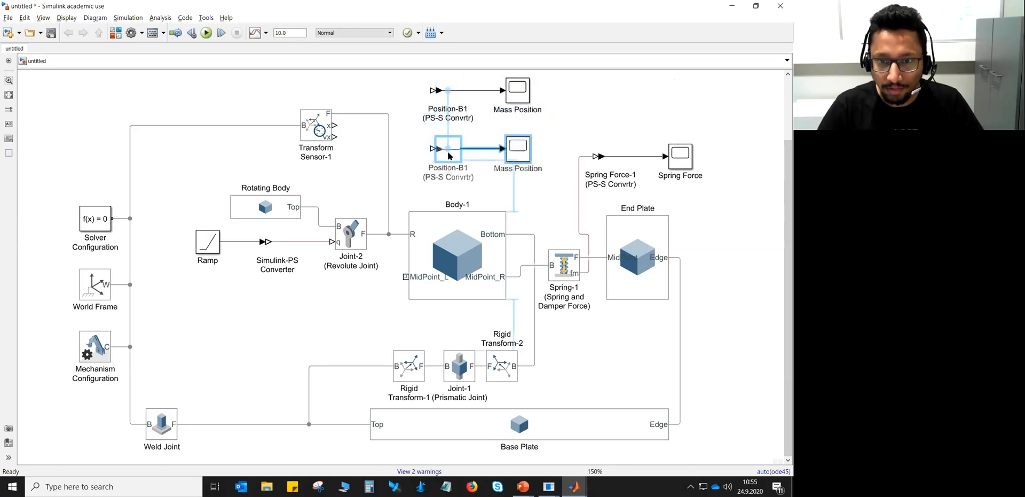
click(519, 203)
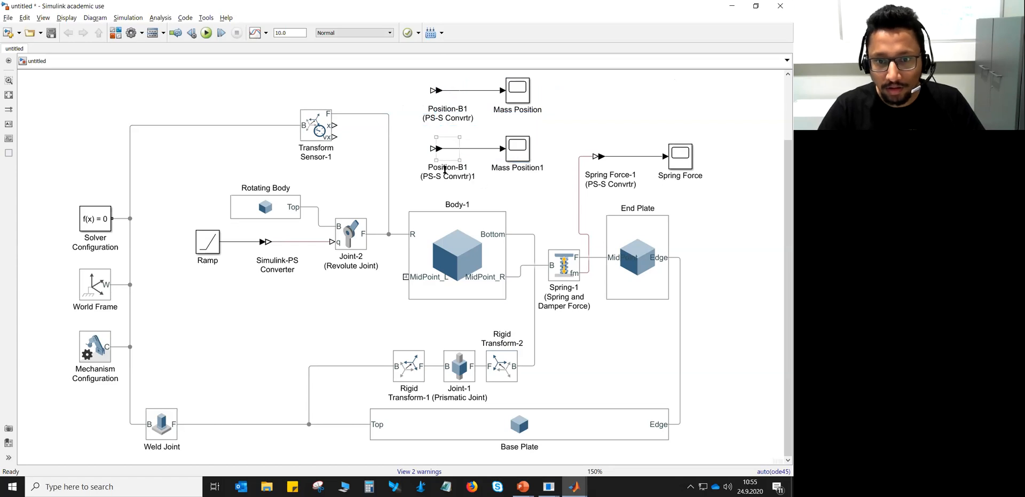
double_click(433, 167)
text(Velocity)
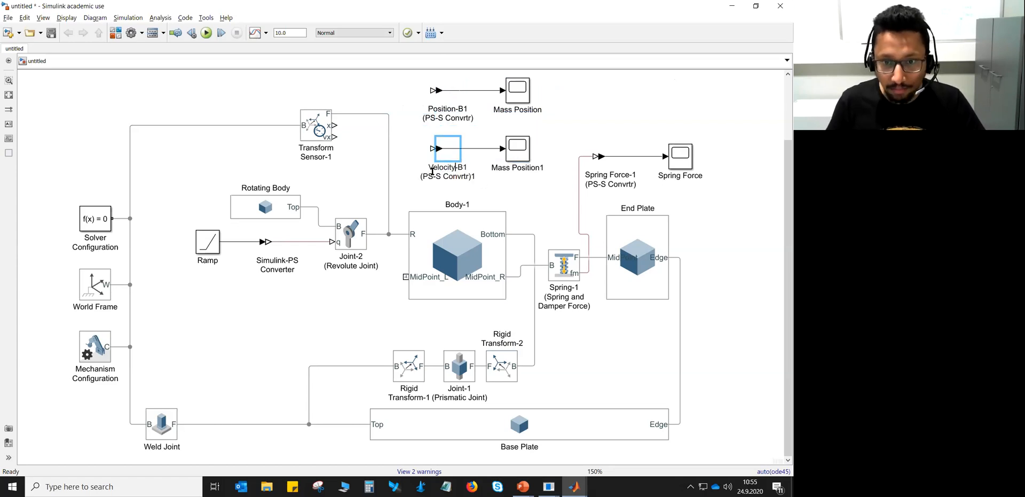
key(Delete)
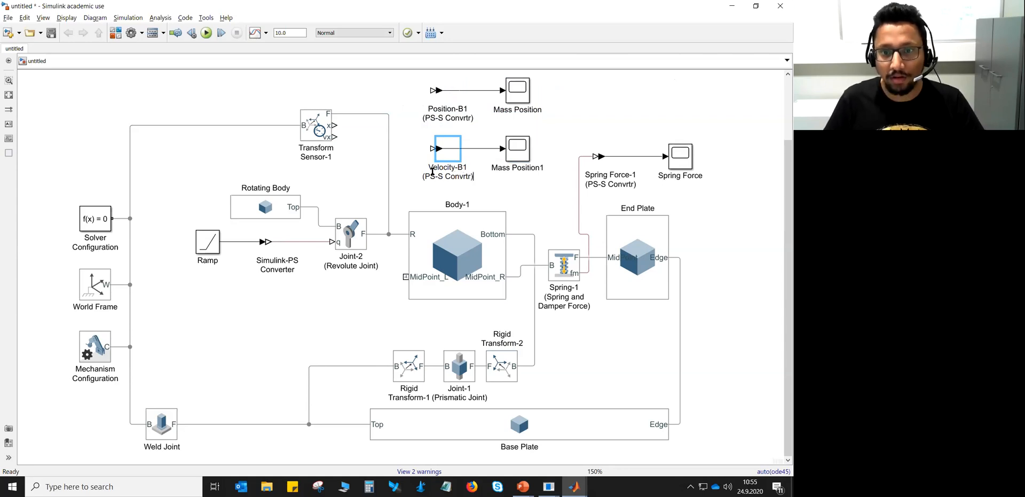
Rename the scope connected to the Velocity-B1 converter as Mass Velocity
double_click(528, 169)
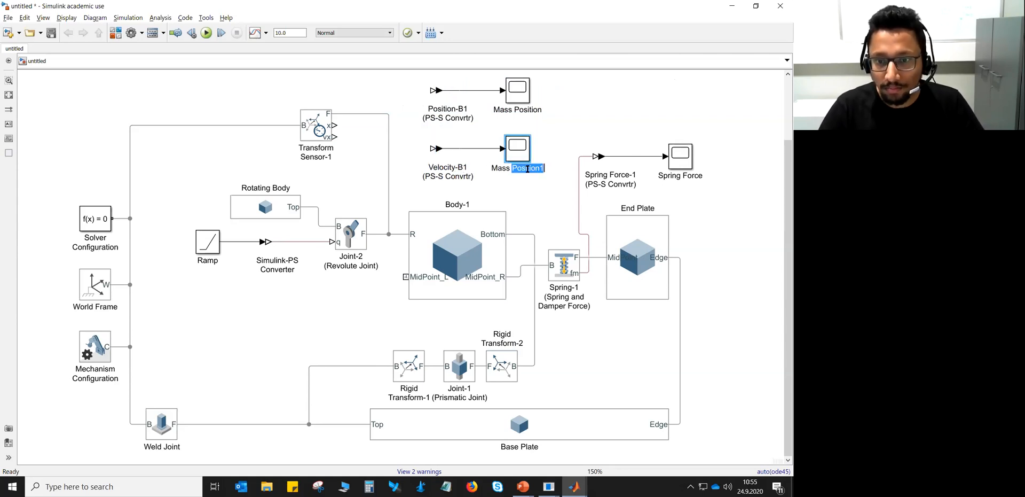
text(Velocity)
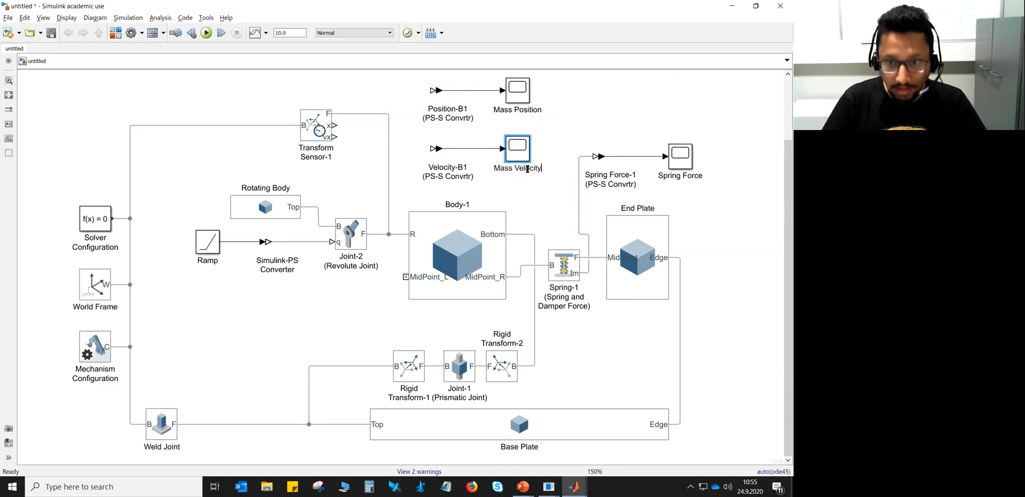
key(Return)
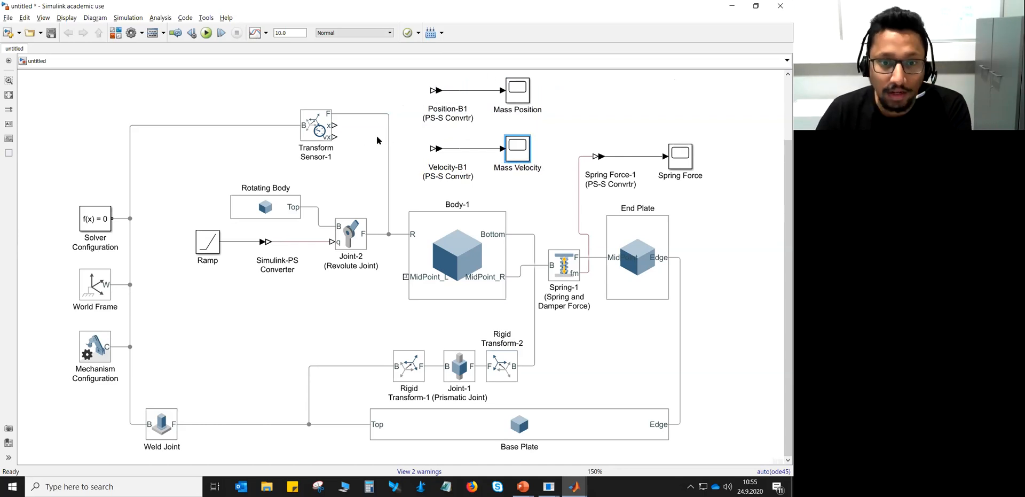
Connect Transform Sensor-1's x port to Position-B1 and its vx port to Velocity-B1, tidy the x line's routing, and run the simulation
drag(335, 124, 441, 91)
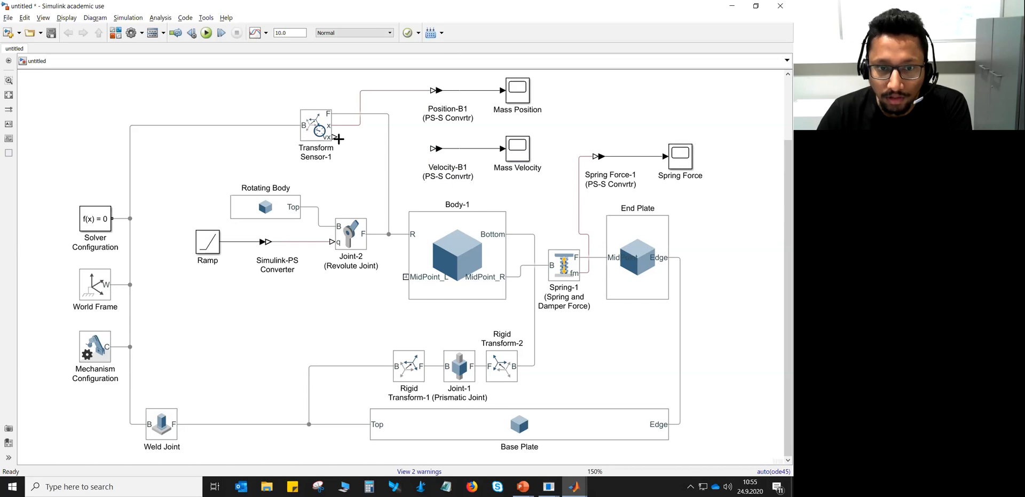
drag(345, 138, 434, 148)
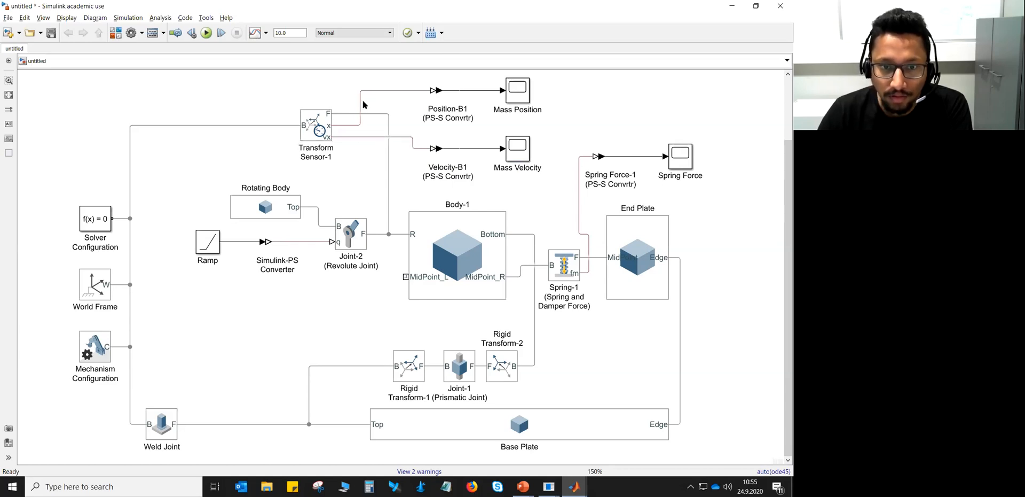
drag(360, 106, 381, 108)
drag(400, 110, 414, 110)
click(378, 186)
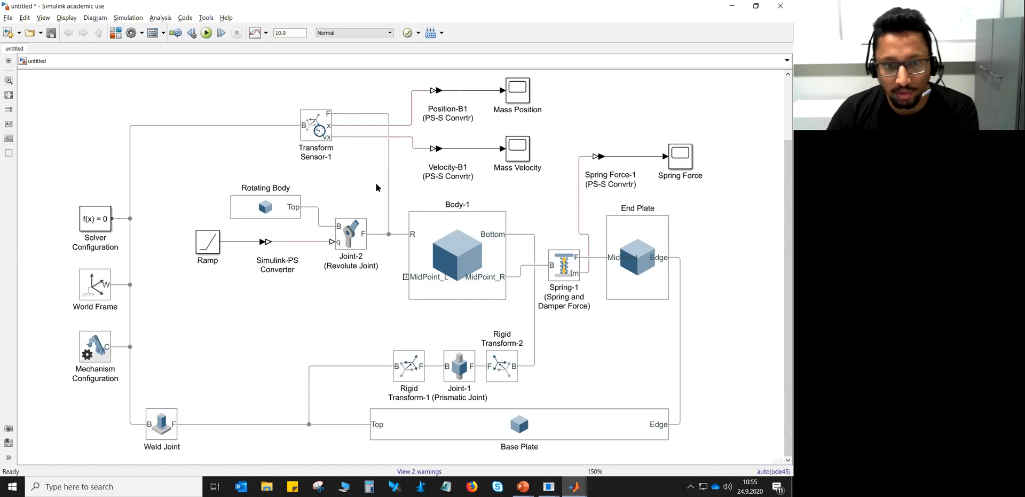
click(206, 33)
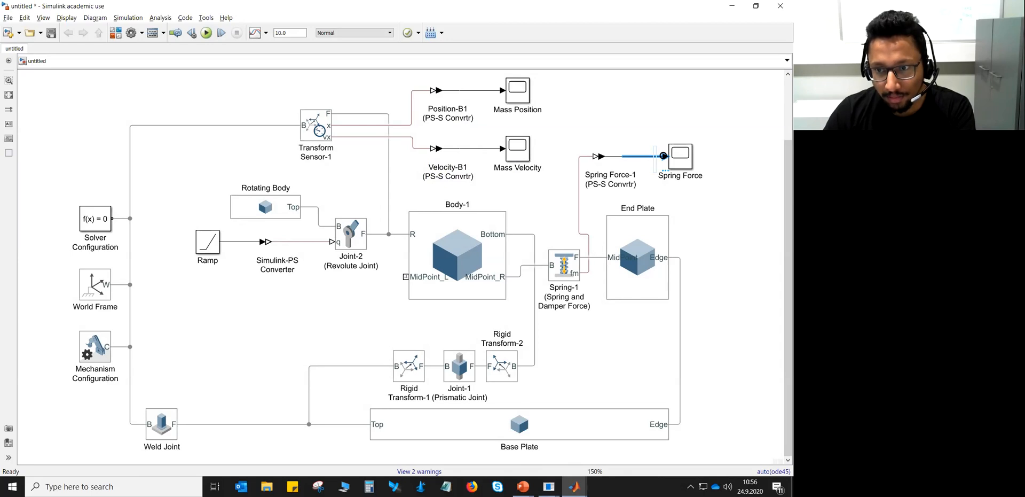
Enable signal logging on the lines entering the Spring Force, Mass Position and Mass Velocity scopes
right_click(636, 156)
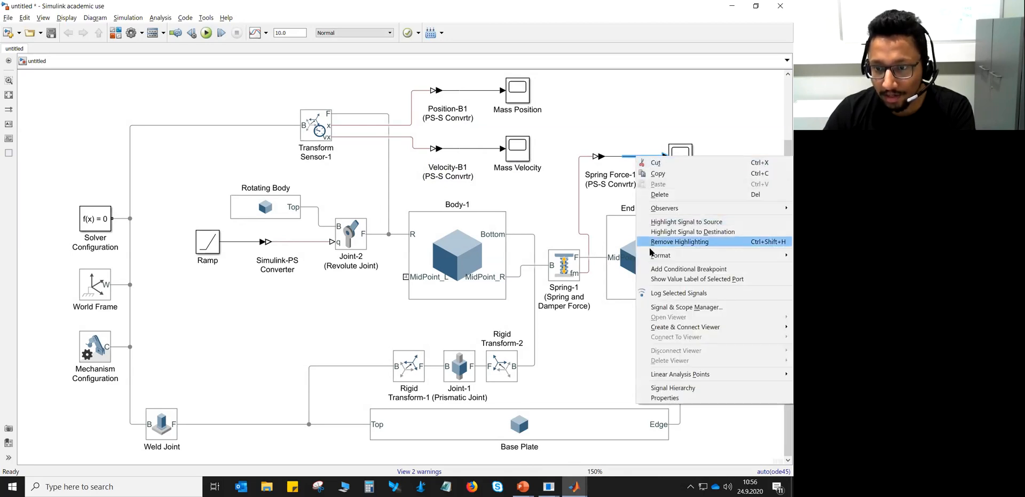
click(658, 293)
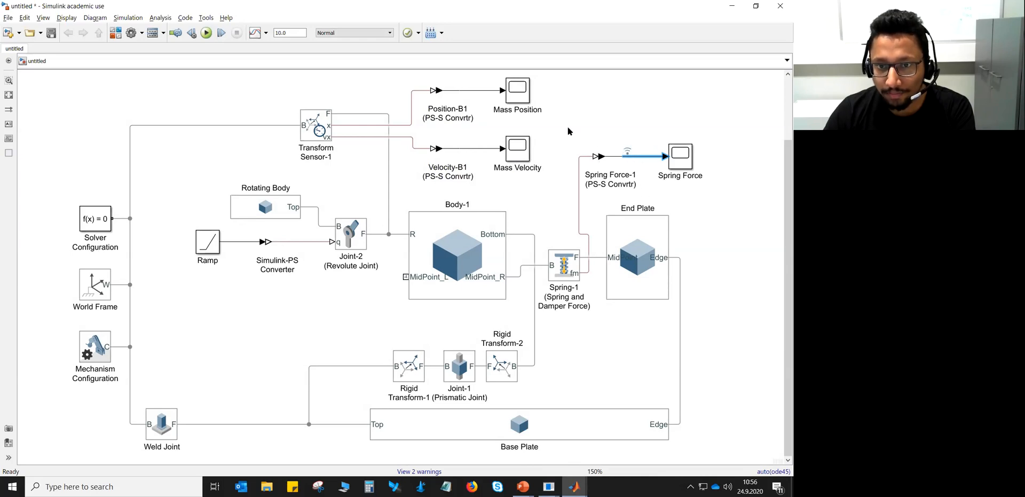
drag(492, 80, 496, 148)
right_click(497, 148)
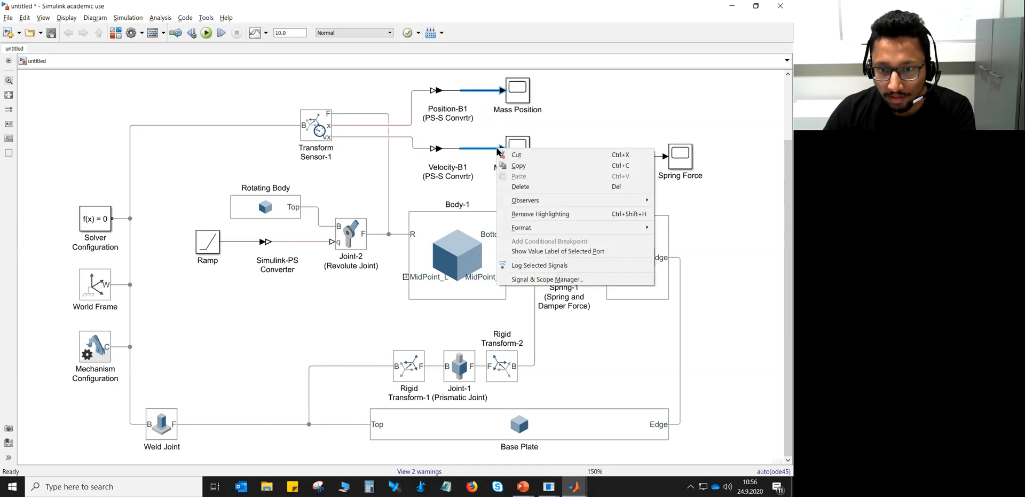
click(533, 265)
click(538, 195)
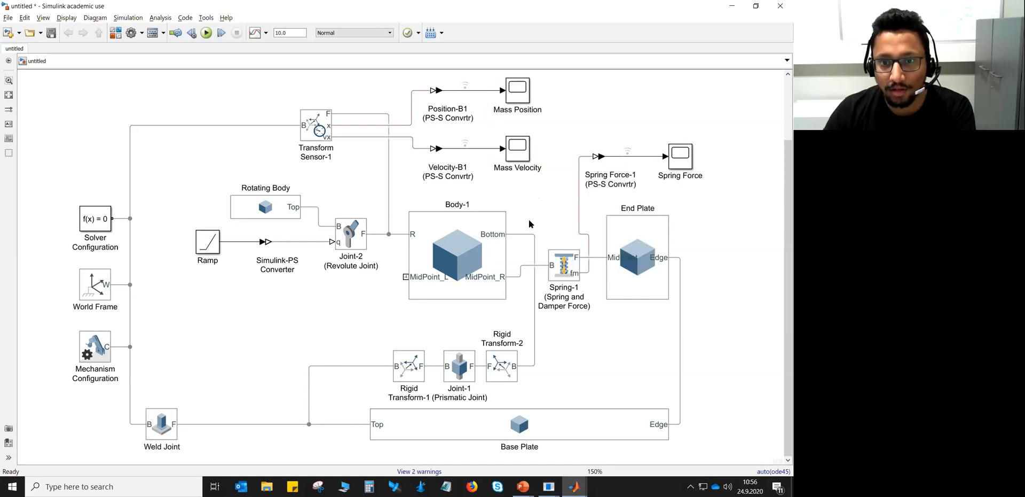
Run the simulation and examine the Mass Position scope's plot, closing it when done
click(206, 33)
click(310, 137)
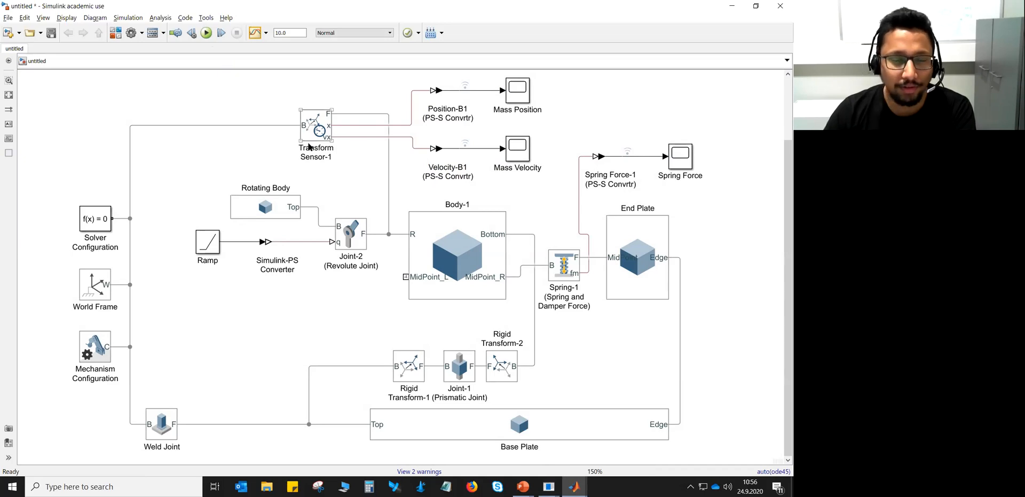
click(523, 91)
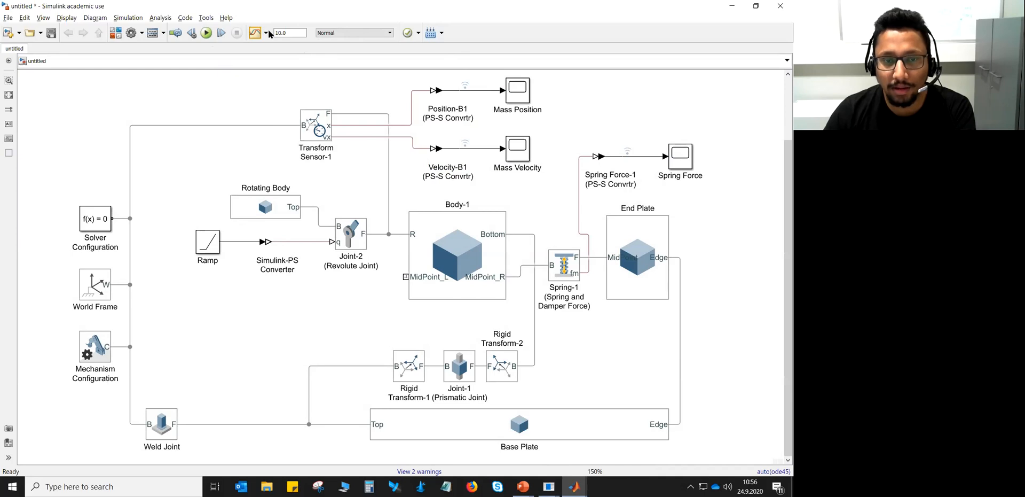
click(518, 106)
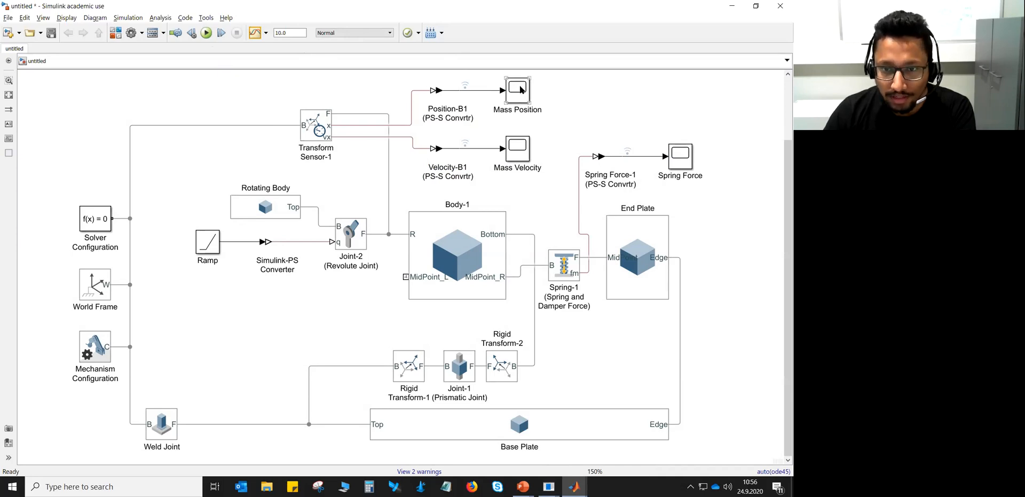
click(522, 90)
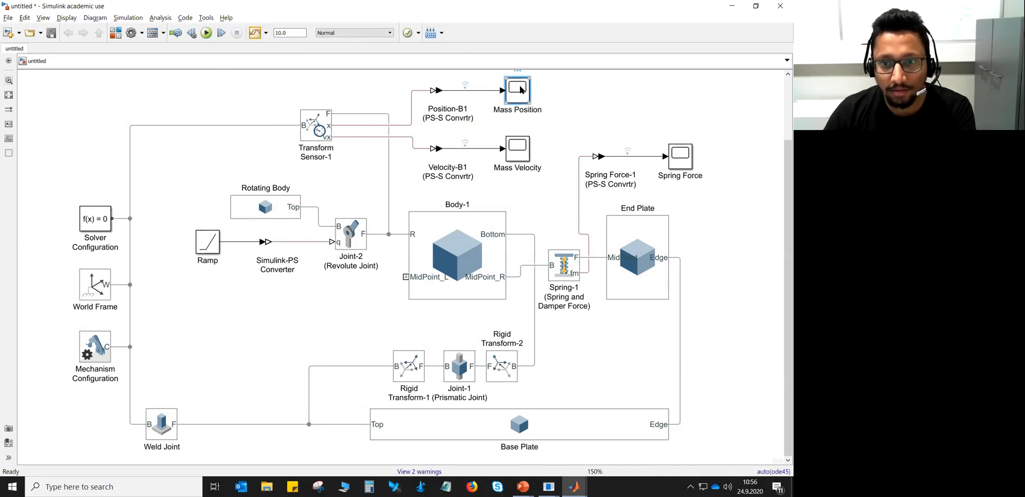
double_click(515, 91)
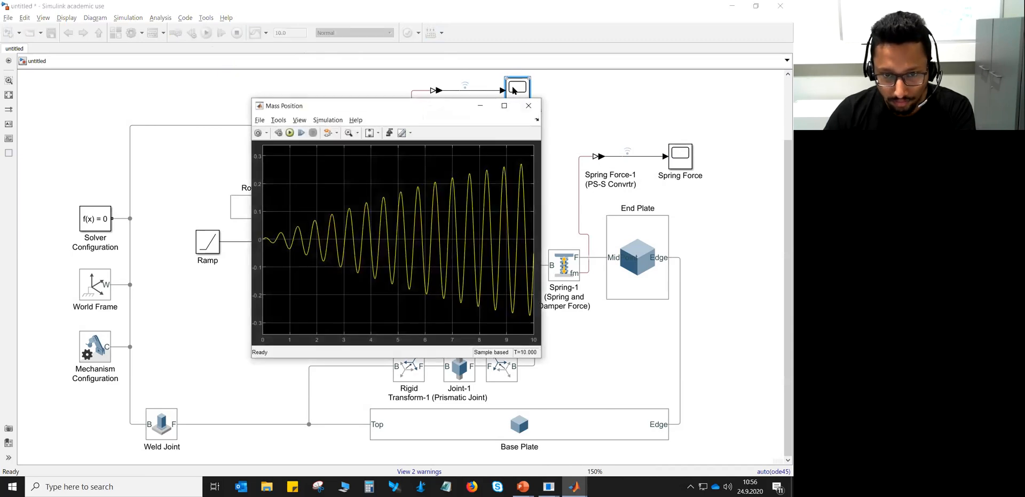
drag(435, 107, 263, 124)
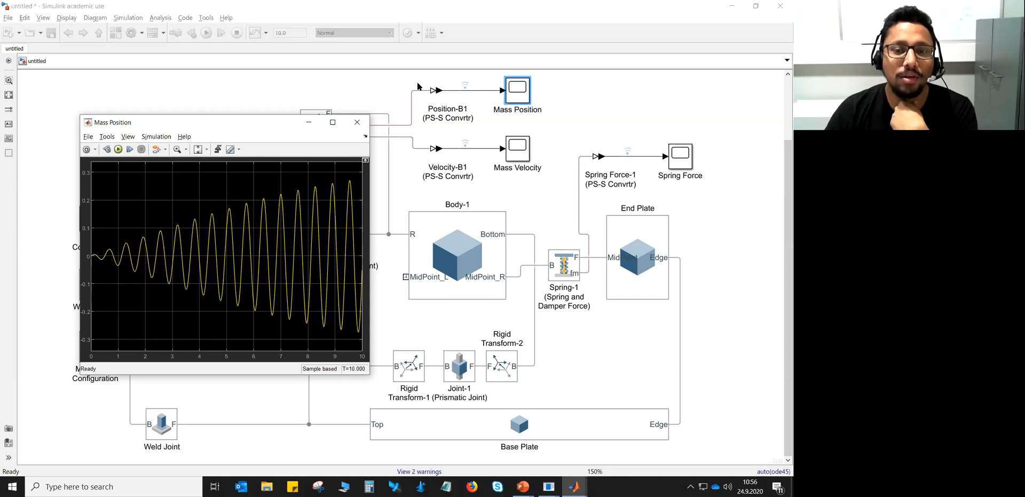
click(357, 122)
Examine the plots of the Mass Velocity and Spring Force scopes, closing each one when done
double_click(516, 150)
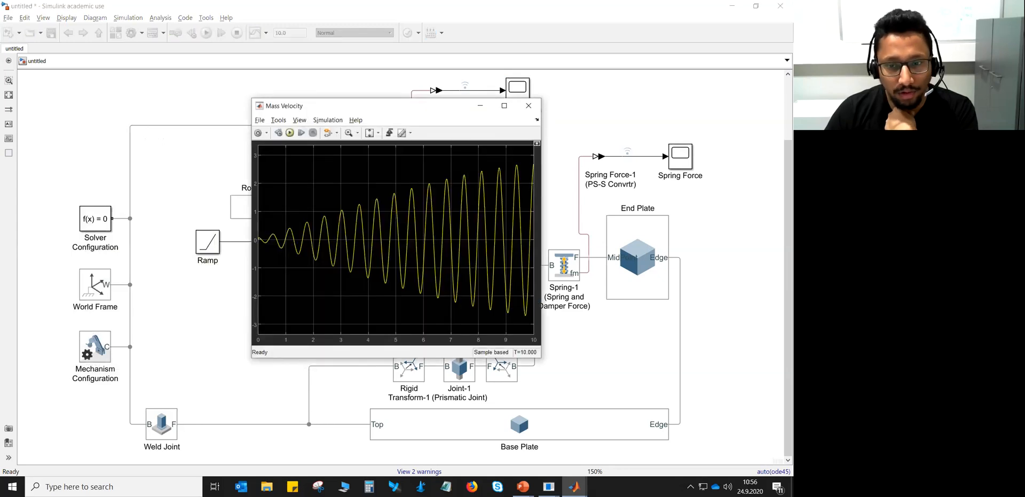
click(529, 105)
click(677, 153)
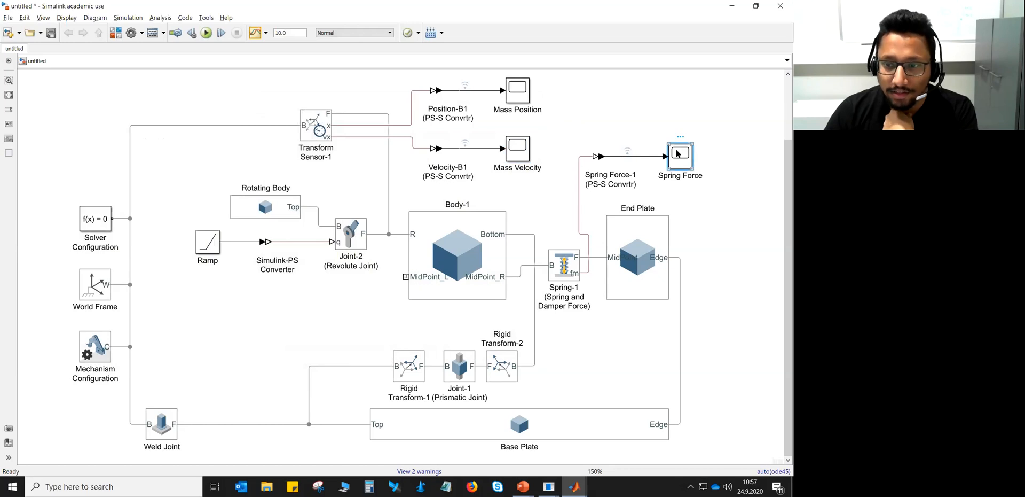
double_click(678, 153)
drag(396, 109, 227, 117)
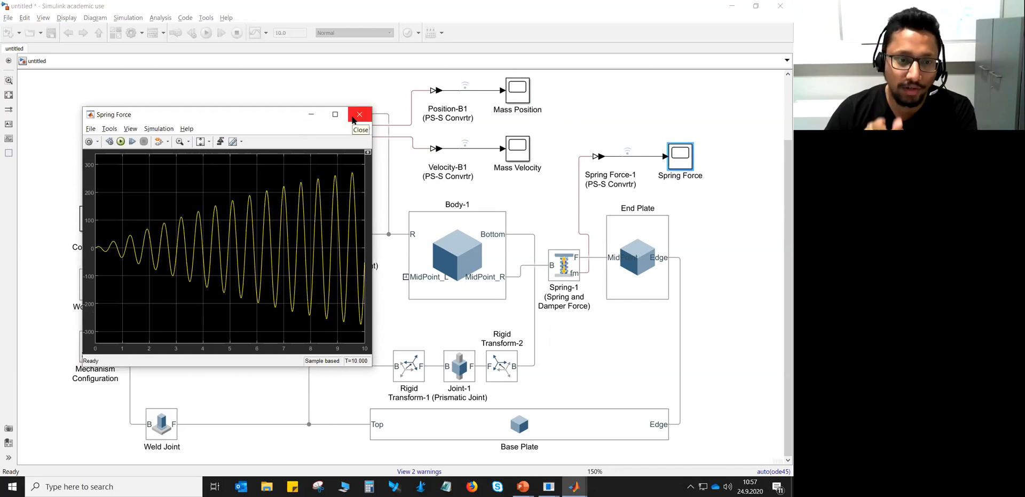
click(359, 114)
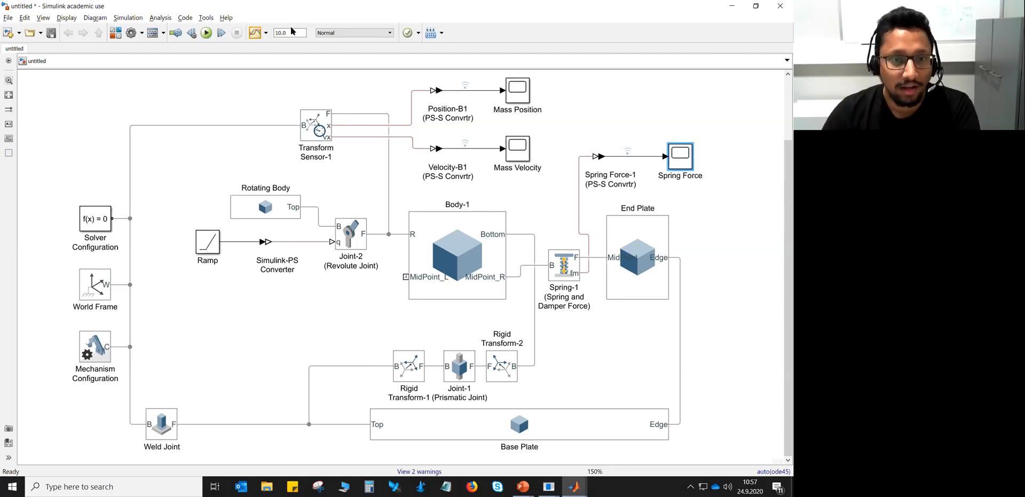
Examine the joint variables and their start values in the Simscape Variable Viewer, closing the viewer when done
click(166, 18)
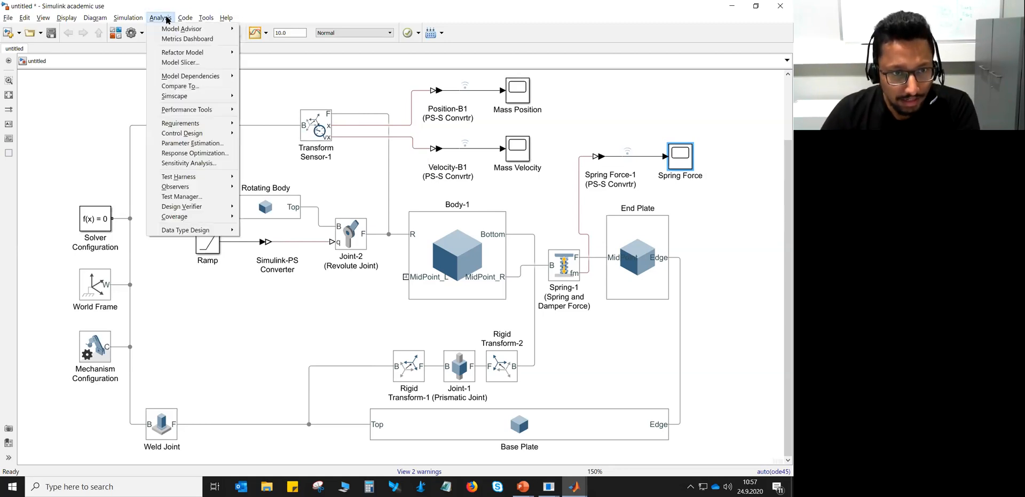
mouse_move(197, 97)
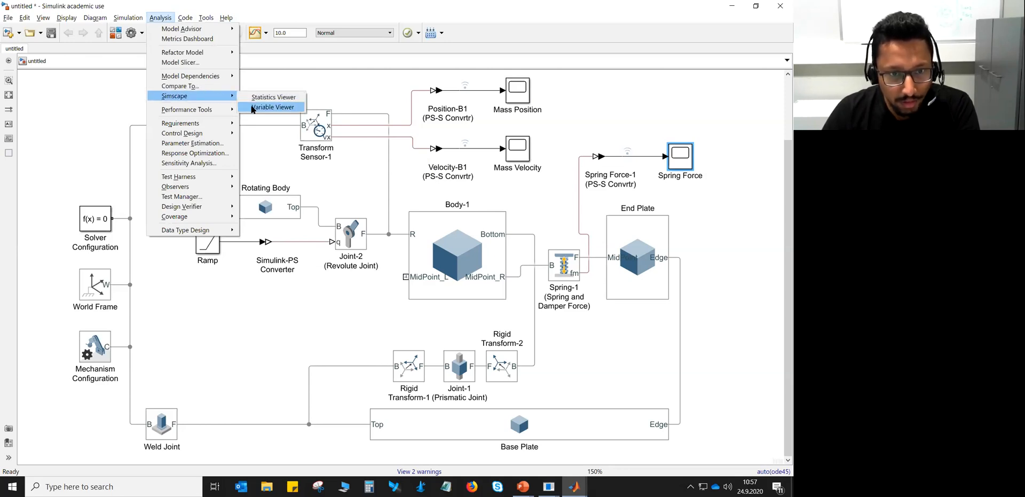
click(270, 107)
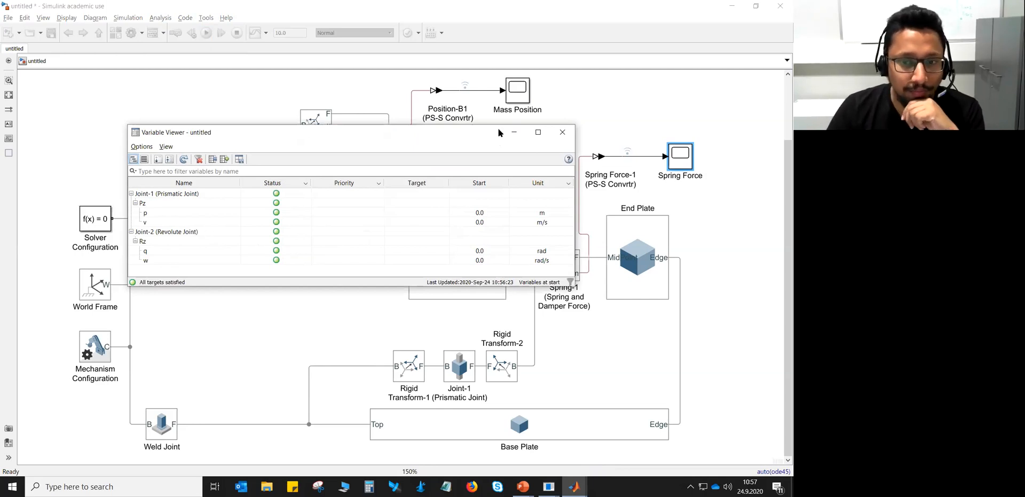
click(563, 132)
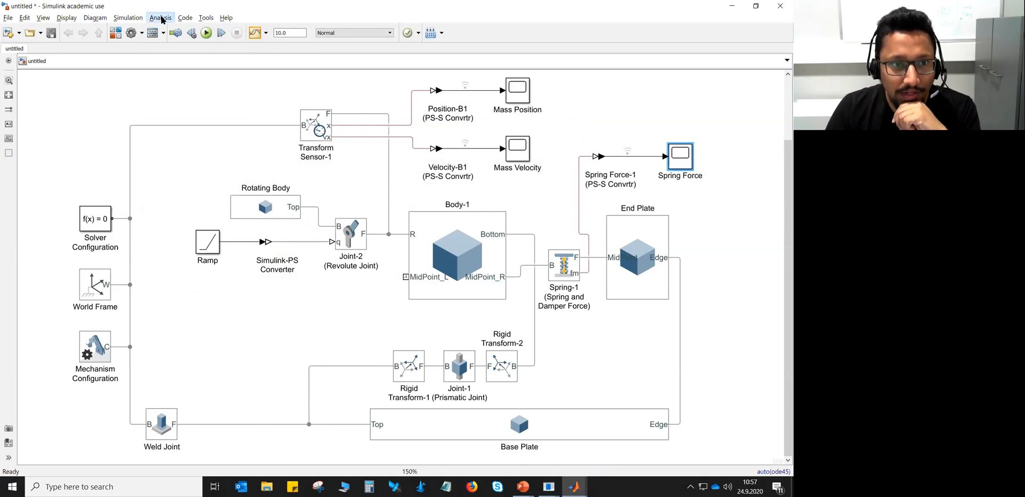
Show the model's Simscape statistics, collapsing the Sources and Description sections and enlarging the window to show the whole list
click(161, 20)
mouse_move(198, 97)
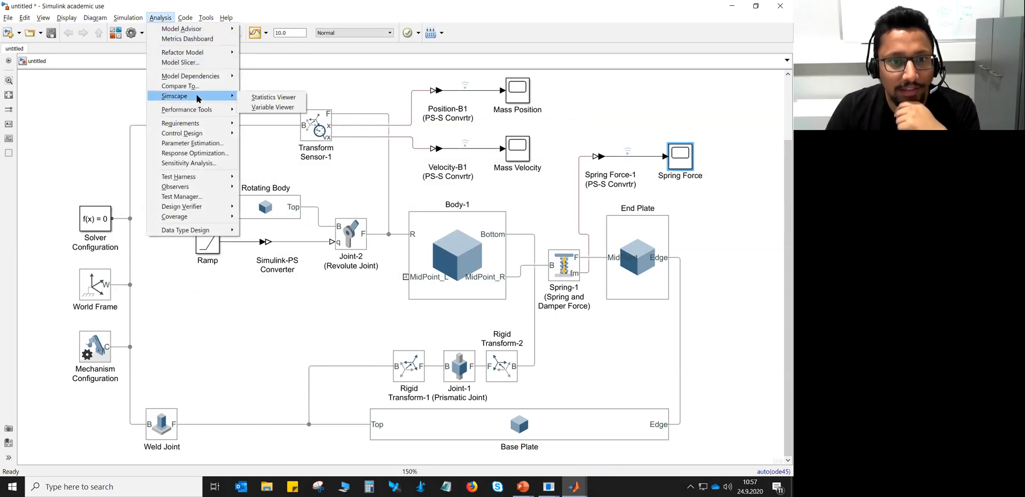
click(272, 97)
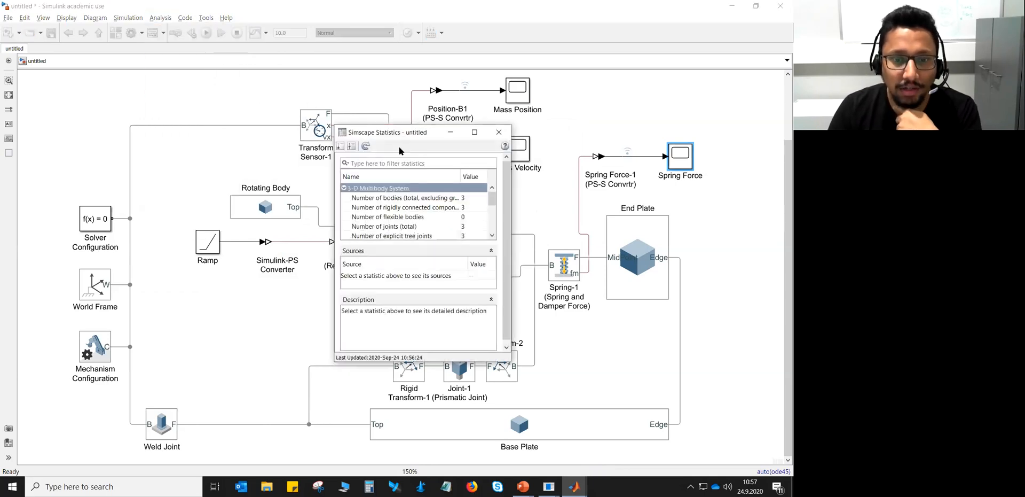
click(492, 299)
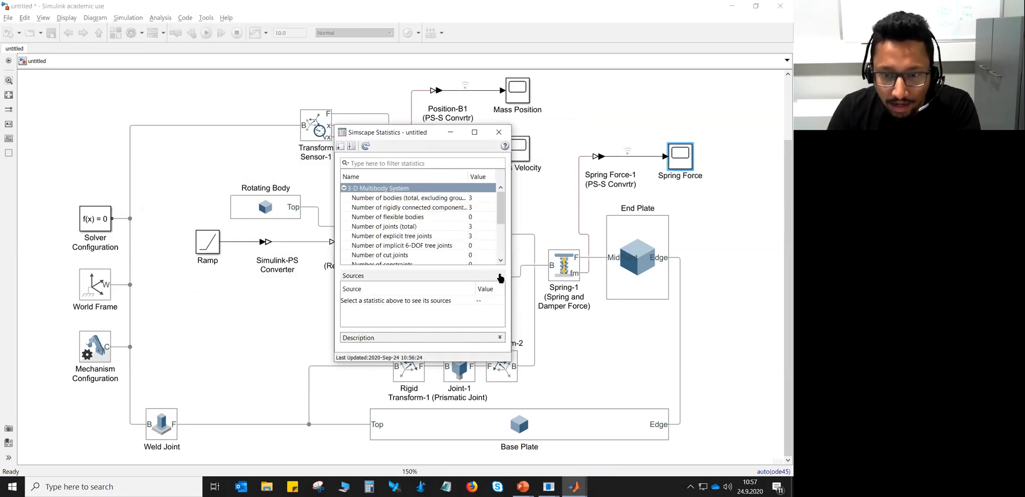
click(500, 276)
drag(511, 347, 668, 436)
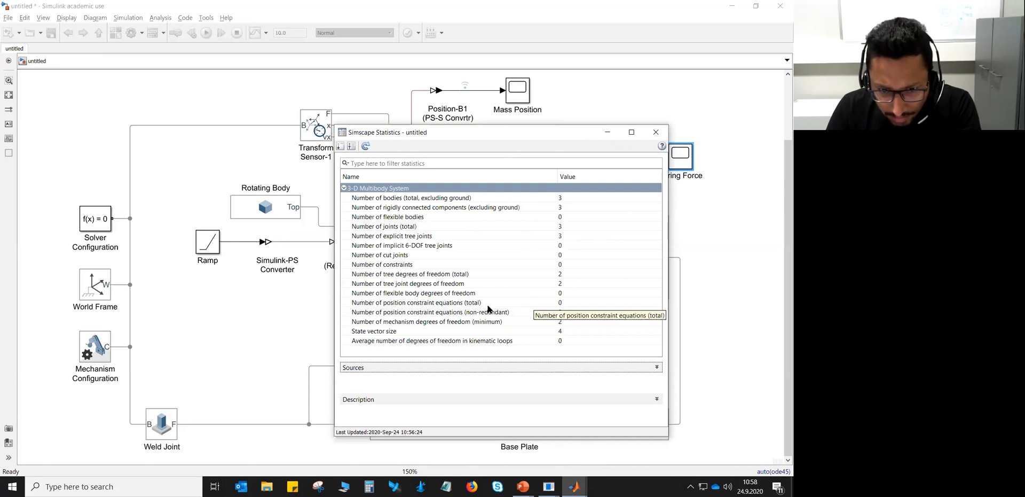
Compare the total tree and minimum mechanism degrees of freedom with the model's joints and ramp input, closing the statistics when done
click(569, 320)
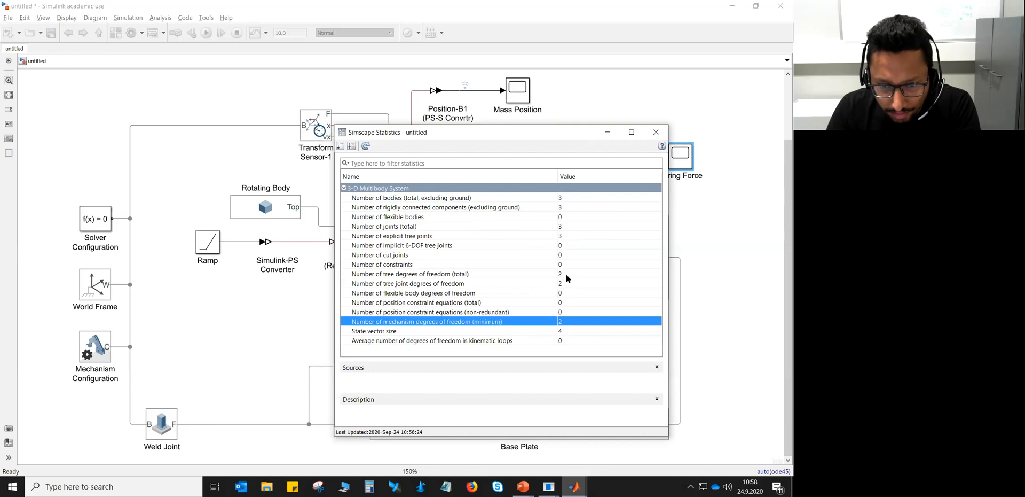
click(567, 274)
click(573, 320)
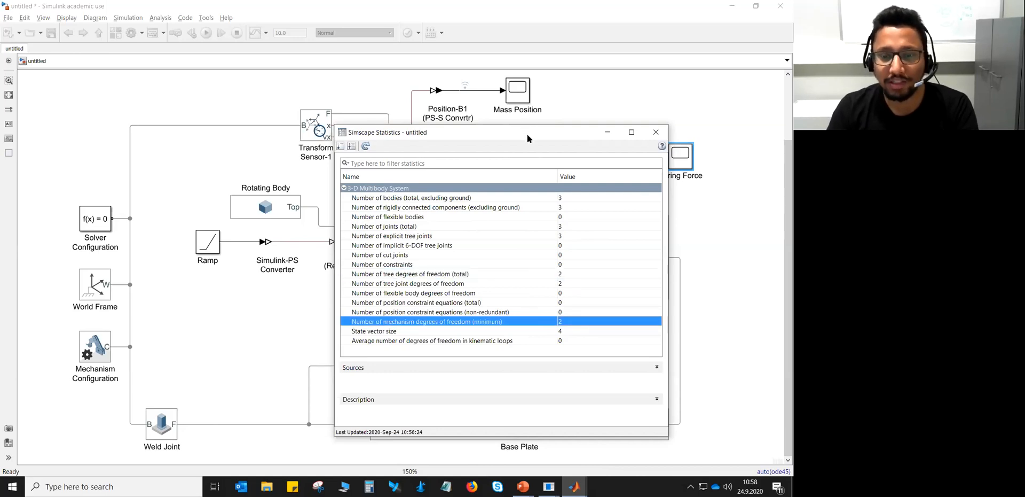
drag(528, 133, 229, 149)
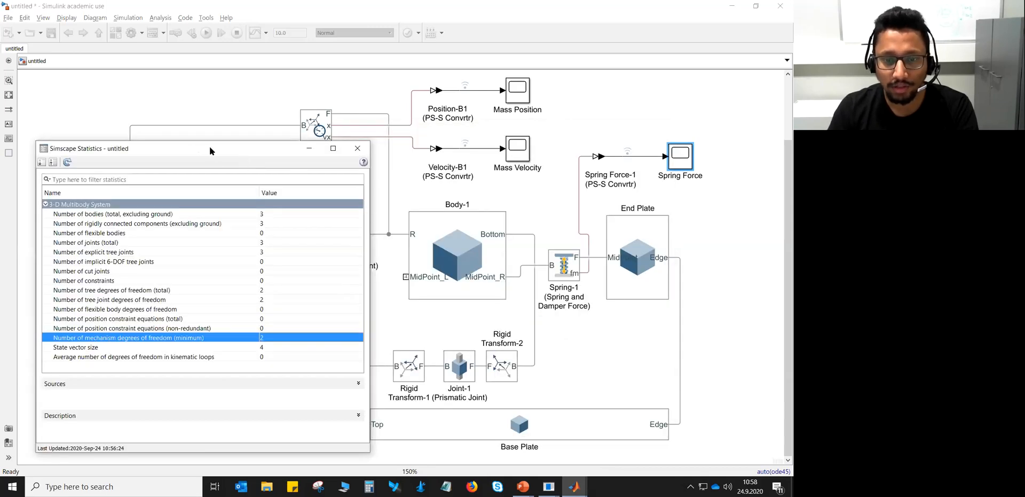
drag(210, 149, 565, 124)
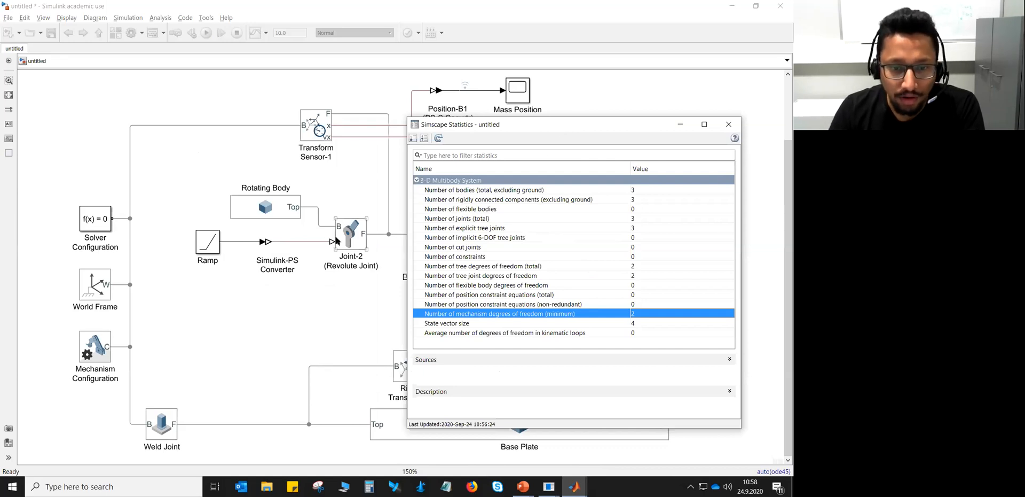
click(210, 246)
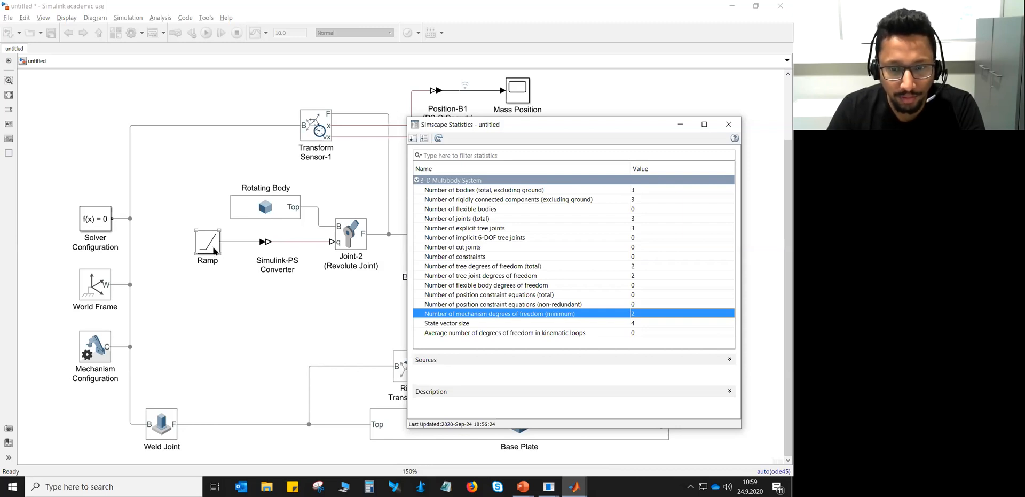
click(254, 215)
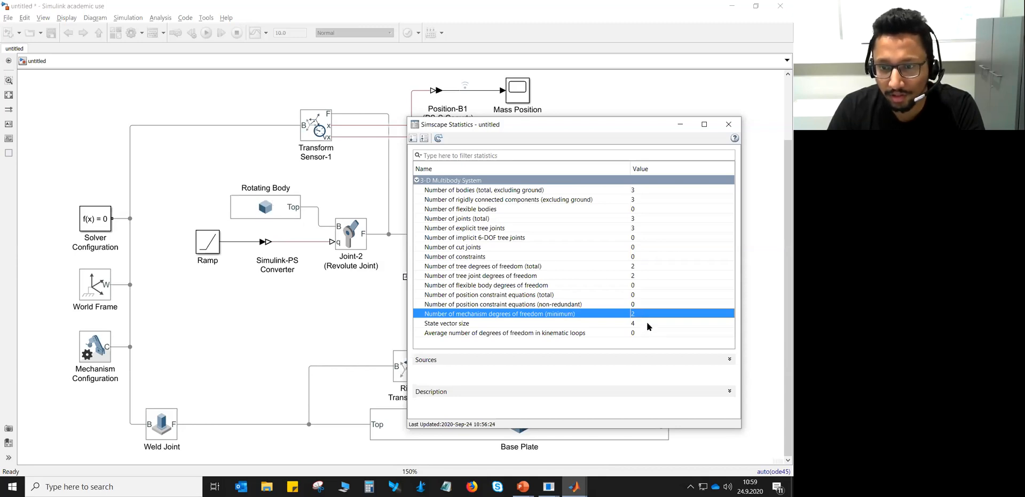
click(729, 126)
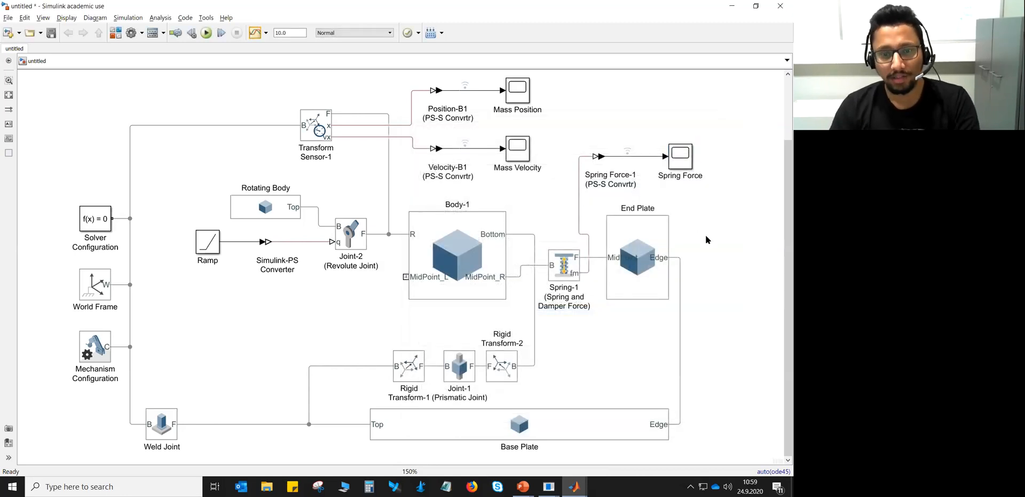
Switch to the PowerPoint slide show and review the slides up to the Two Spring-Mass System Model instructions
key(alt+Tab)
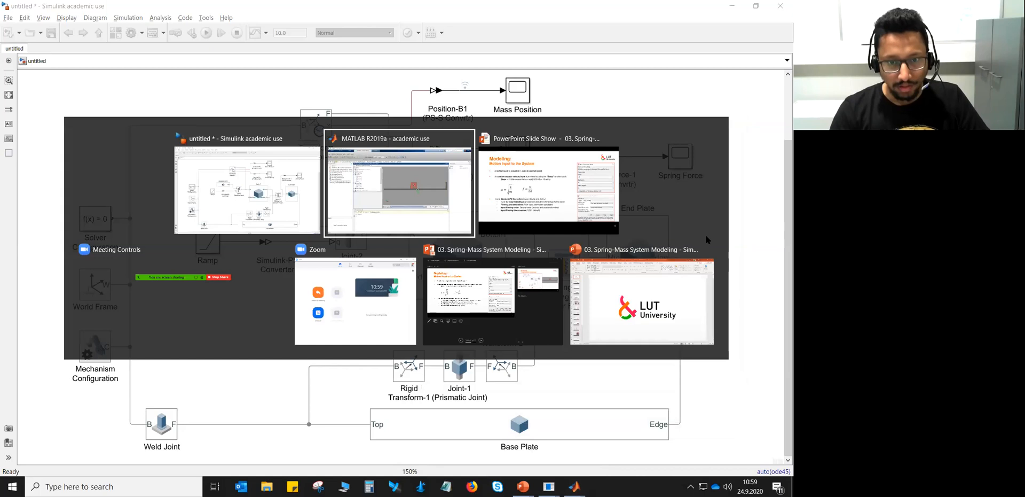
key(alt+Tab)
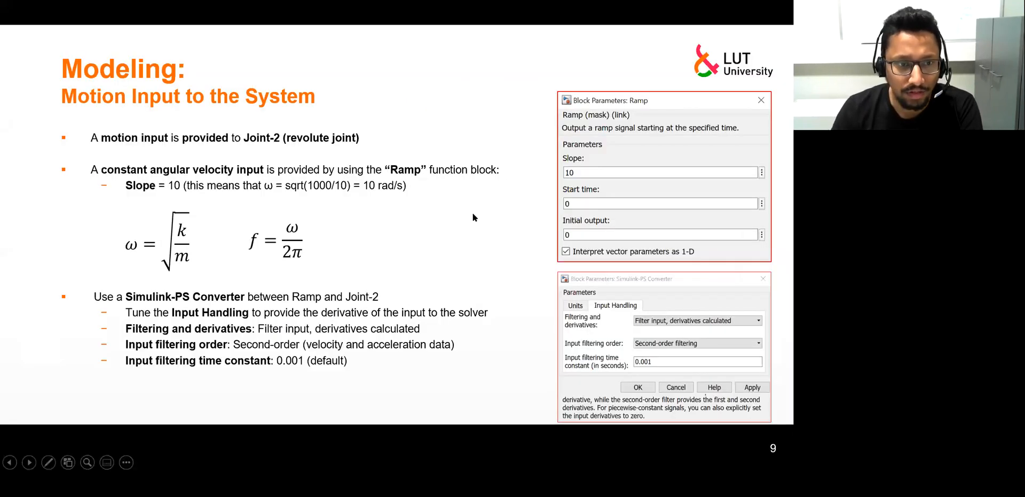
key(Right)
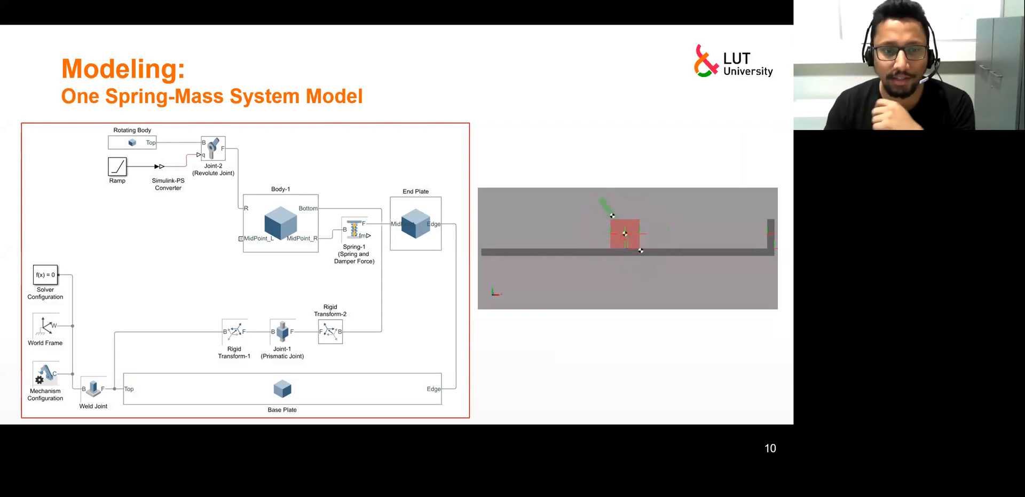
key(Right)
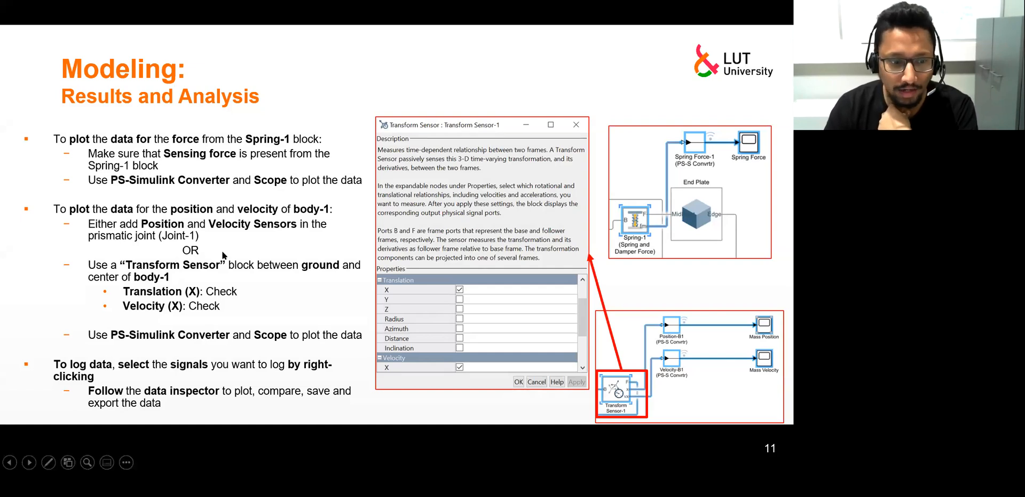
key(Right)
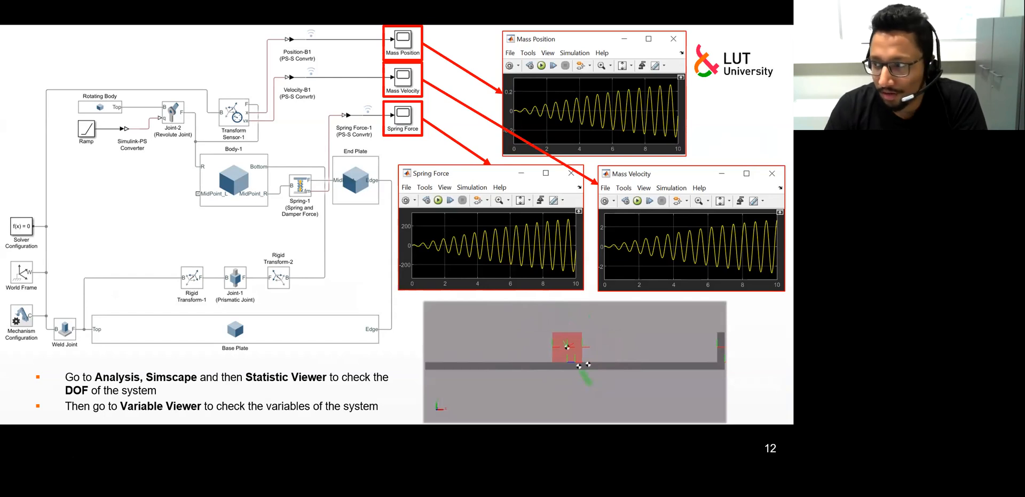
key(Right)
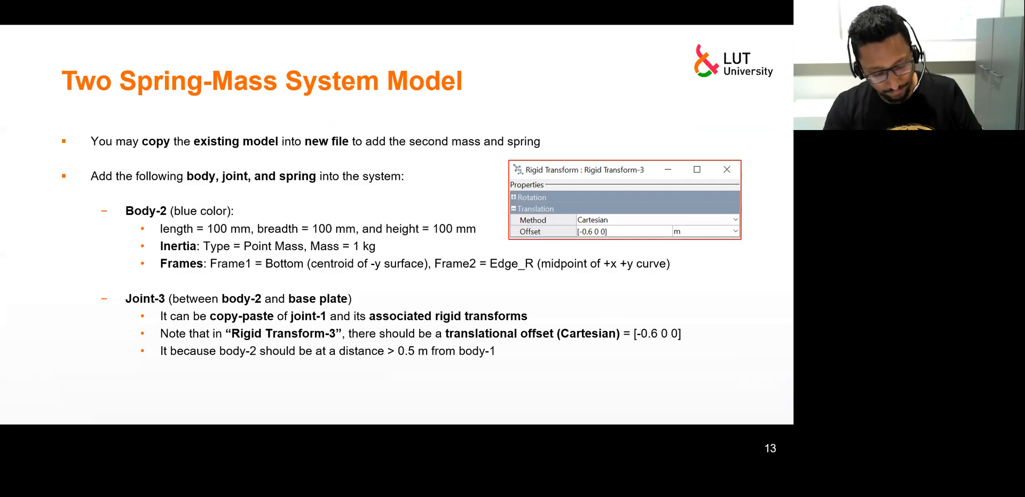
Return to the Simulink model and add a Solid block named Body-2 in the free space below the Simulink-PS Converter
key(alt+Tab)
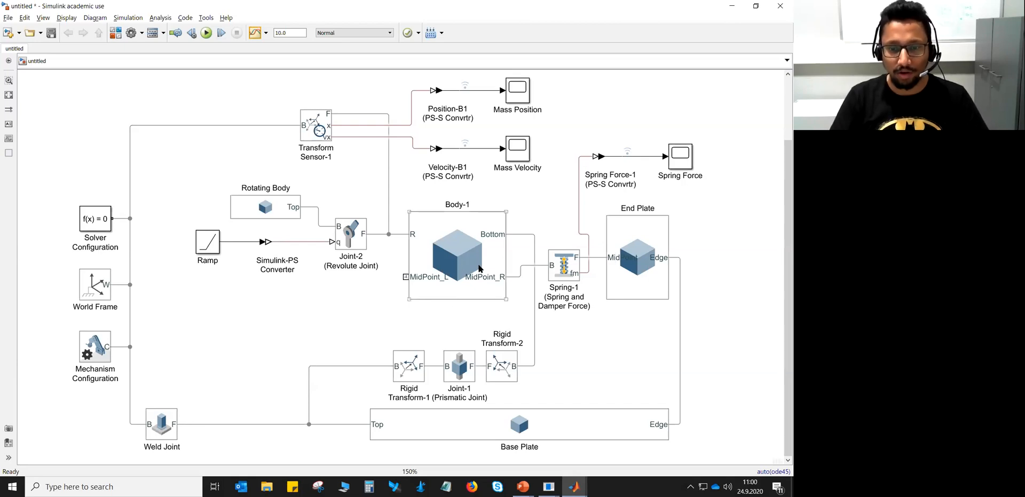
click(461, 252)
click(387, 320)
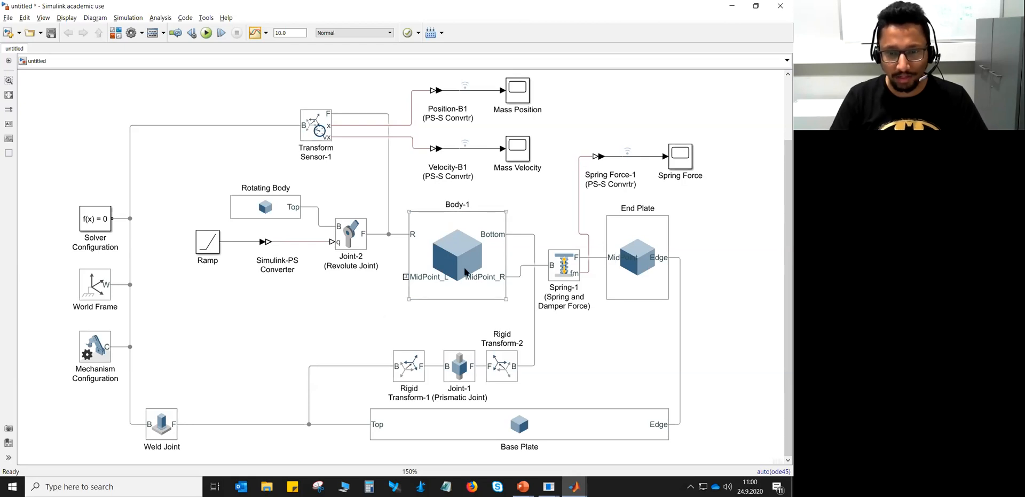
double_click(314, 312)
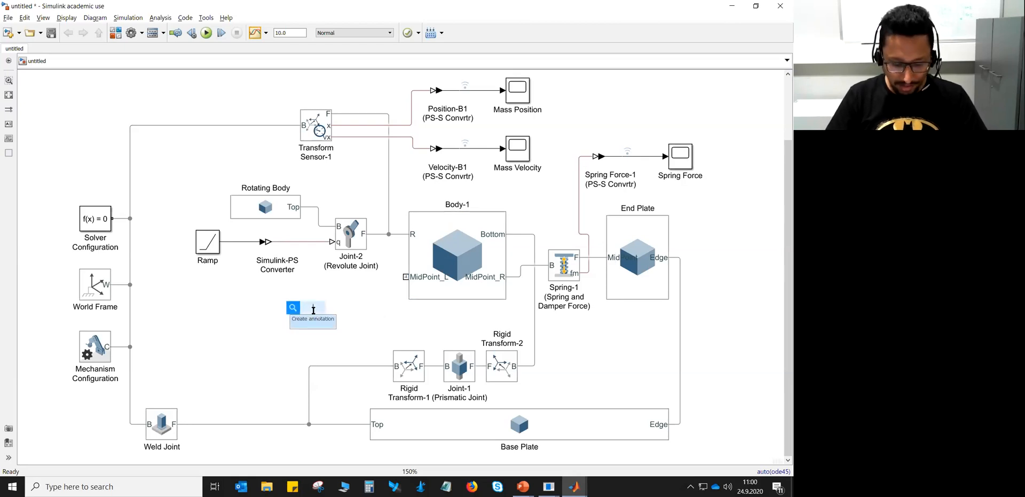
text(solid)
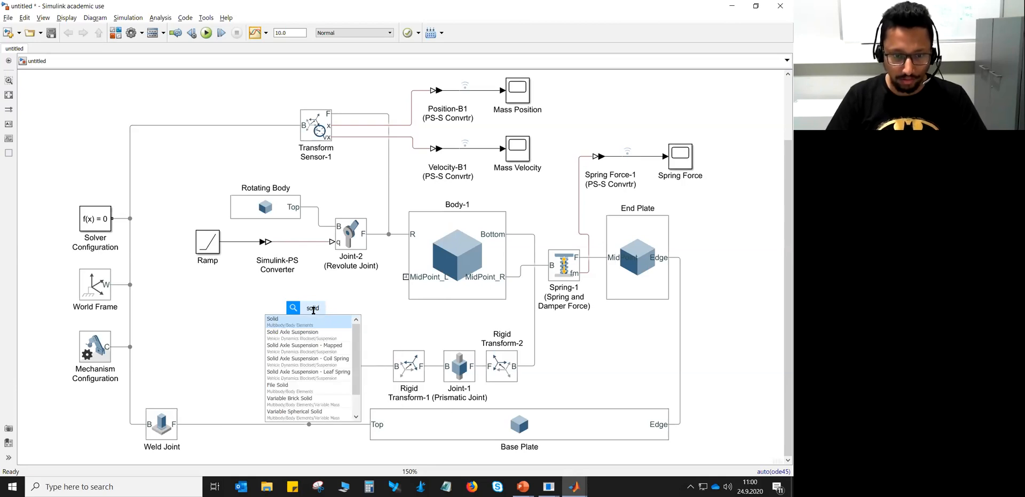
key(Return)
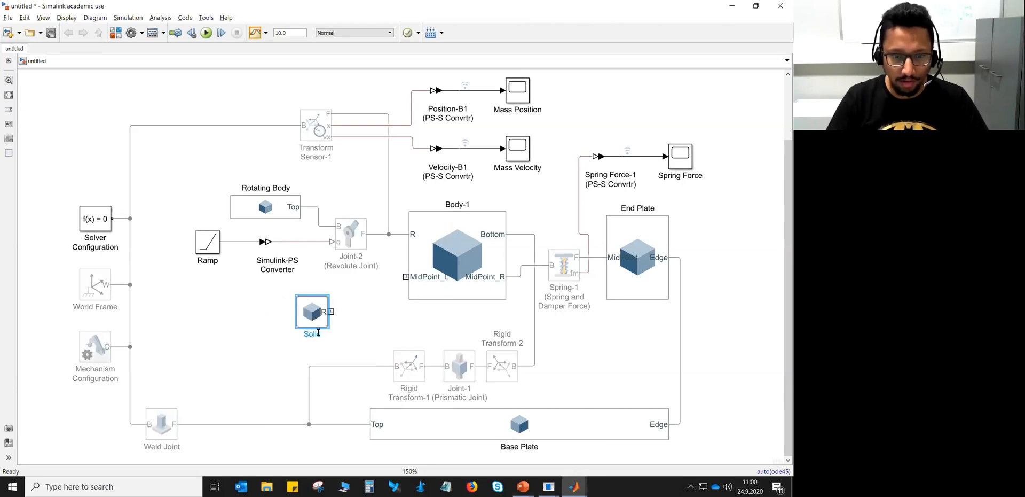
double_click(315, 334)
text(Body-2)
key(Return)
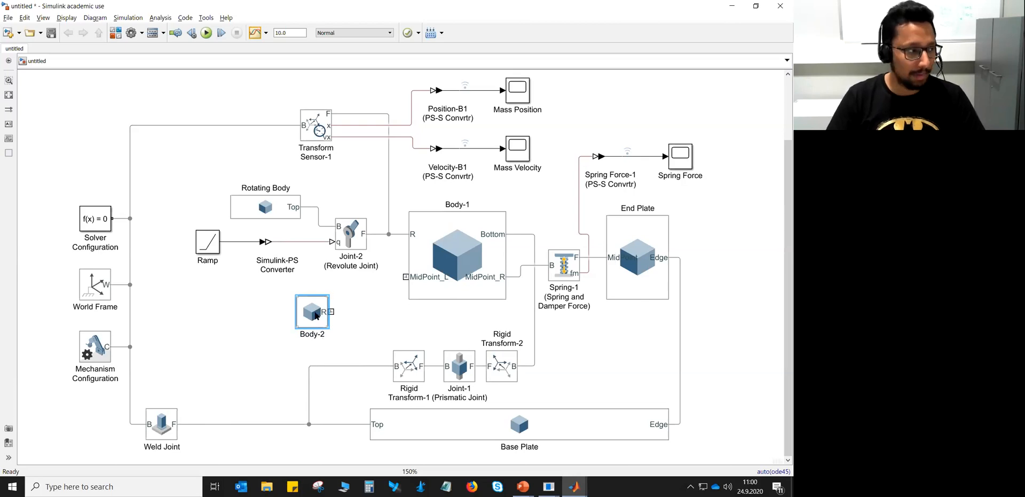
Set Body-2's brick dimensions to [0.10 0.10 0.10] m and fit the solid in the preview
double_click(315, 315)
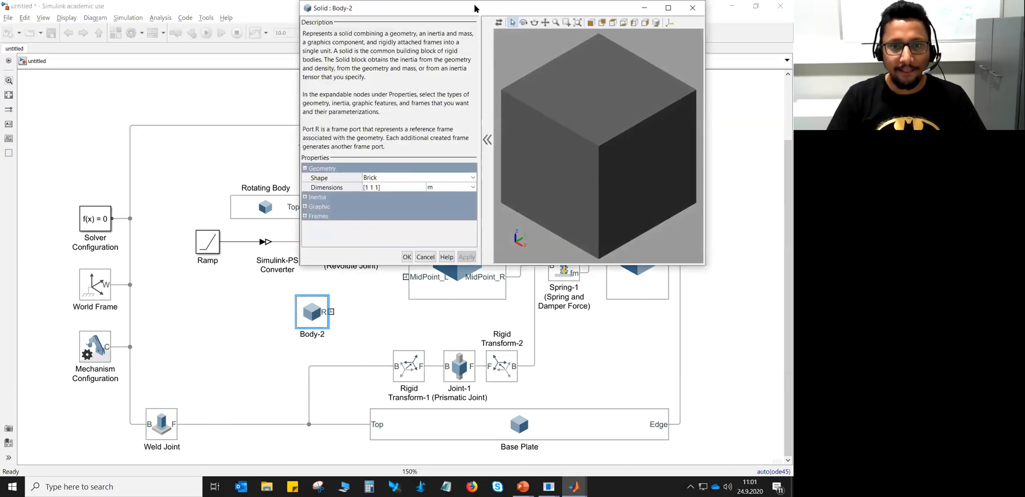
drag(474, 8, 386, 94)
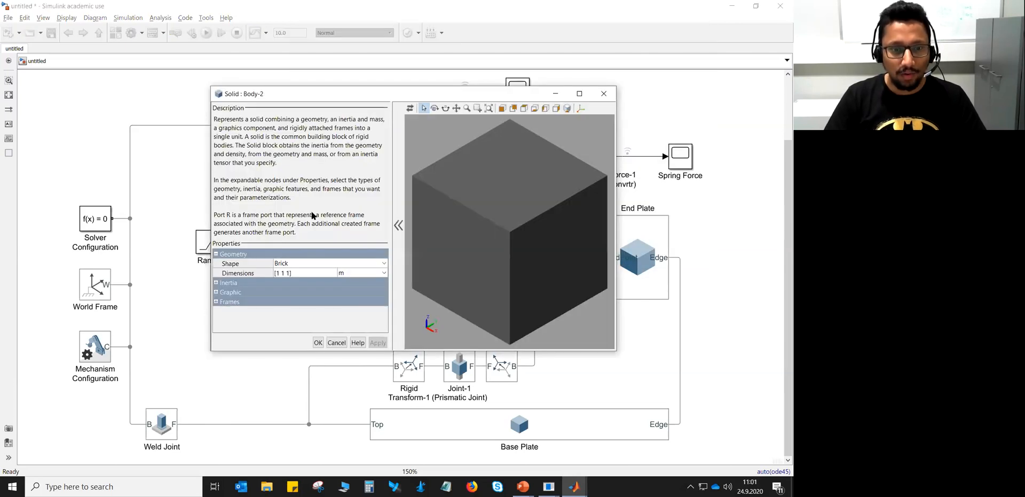
click(279, 273)
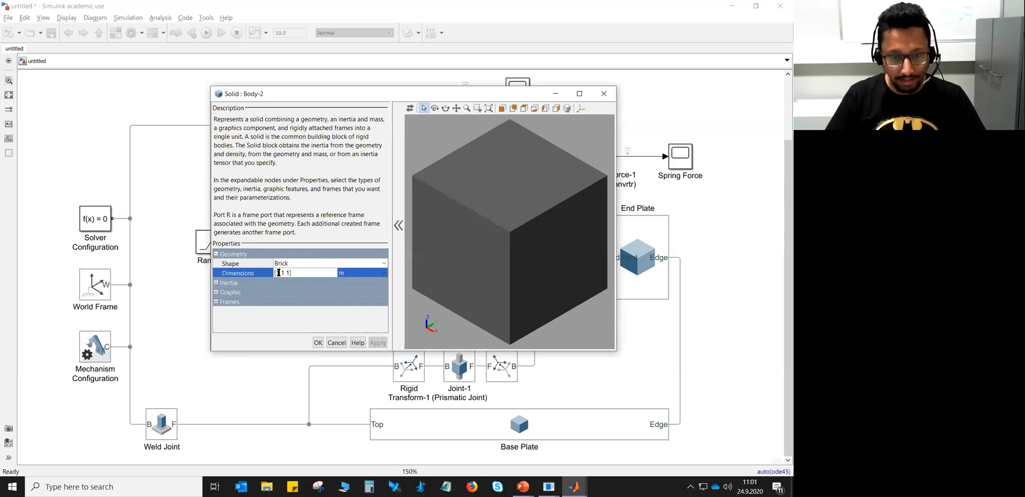
key(BackSpace)
text(0.10)
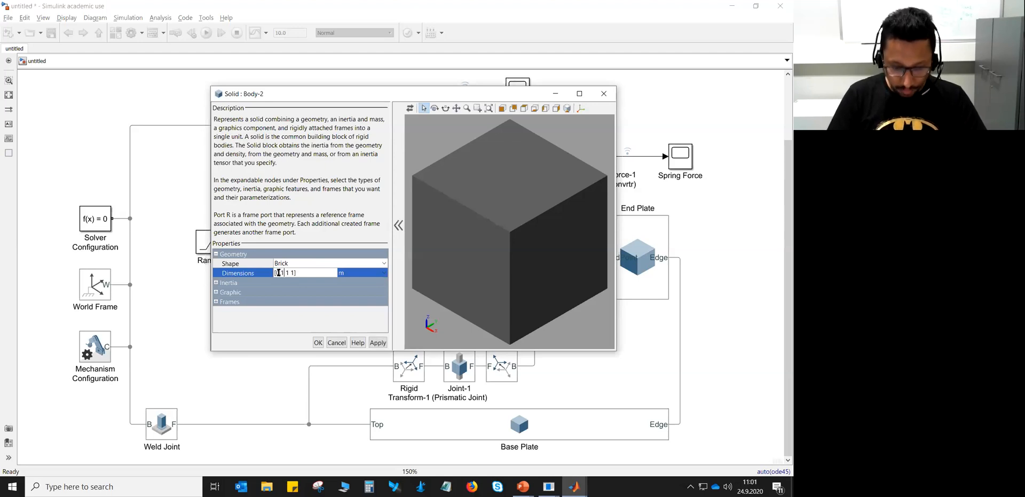
key(BackSpace)
text(0.10)
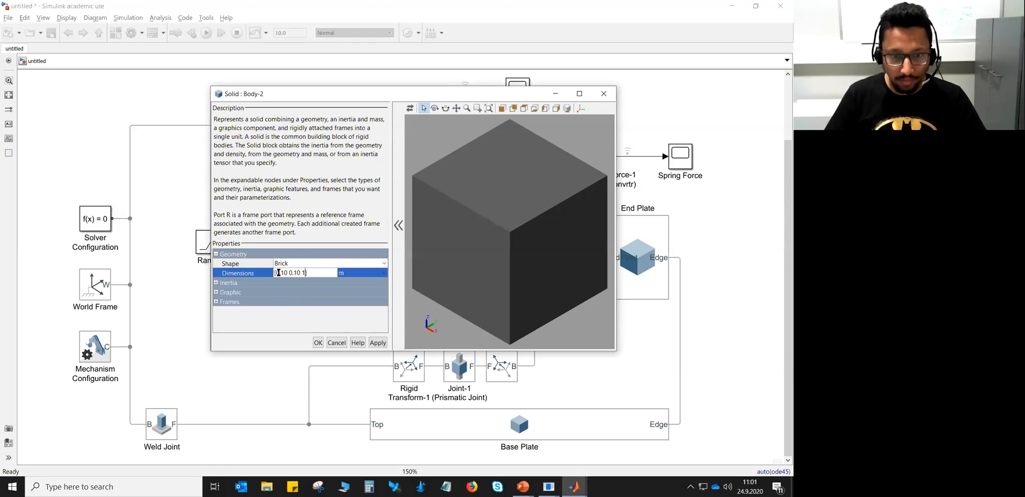
key(BackSpace)
text(0.10)
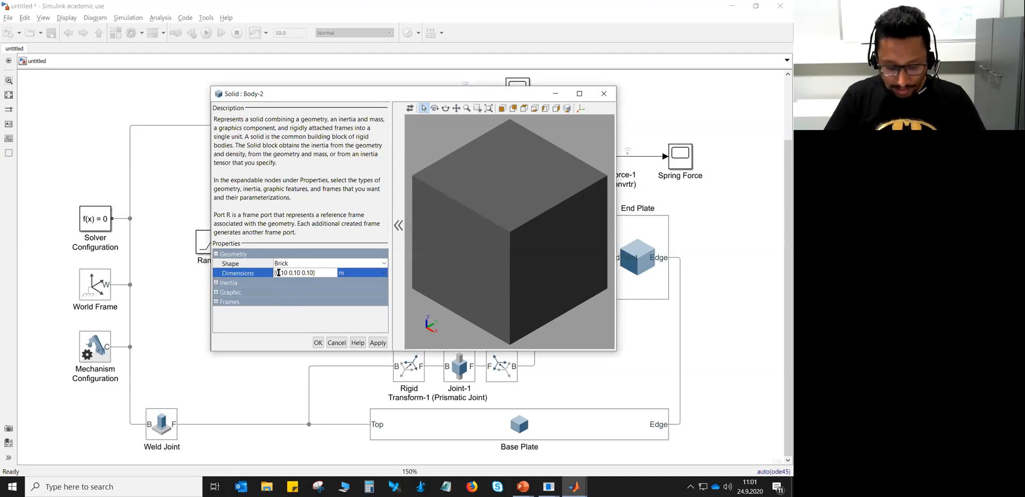
key(Return)
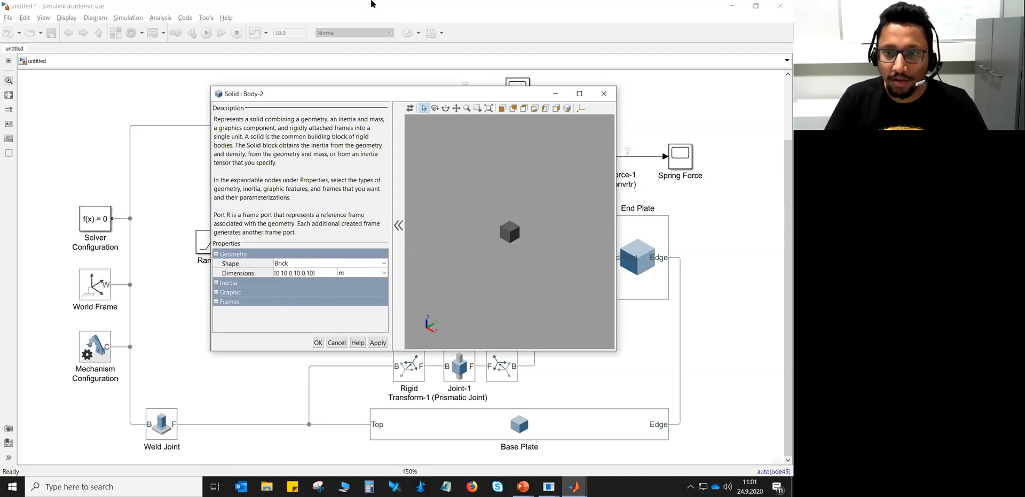
click(568, 109)
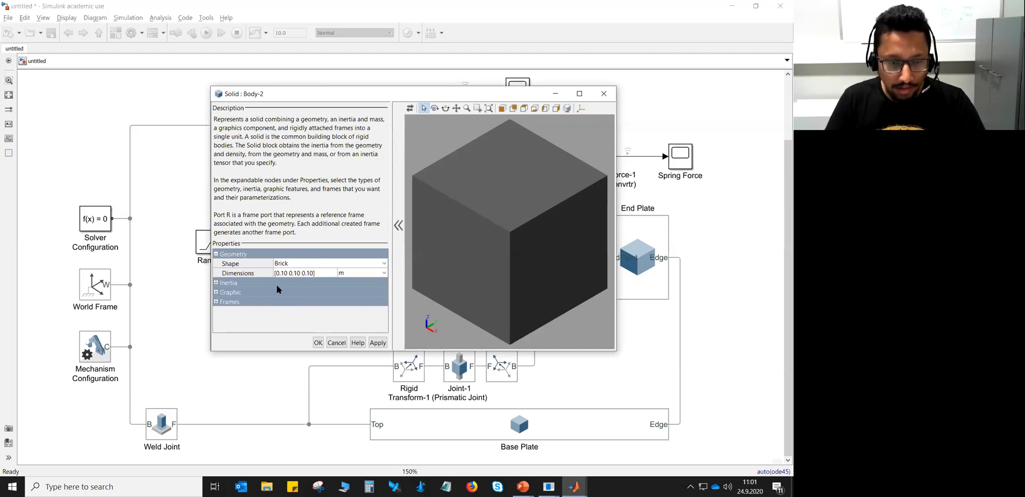
Set Body-2's inertia type to Point Mass
click(218, 283)
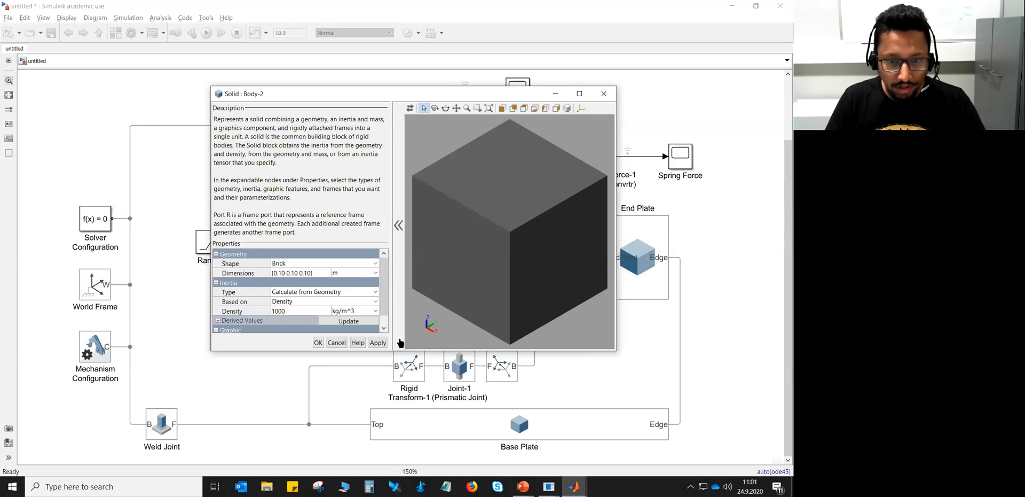
drag(477, 351, 478, 409)
click(366, 294)
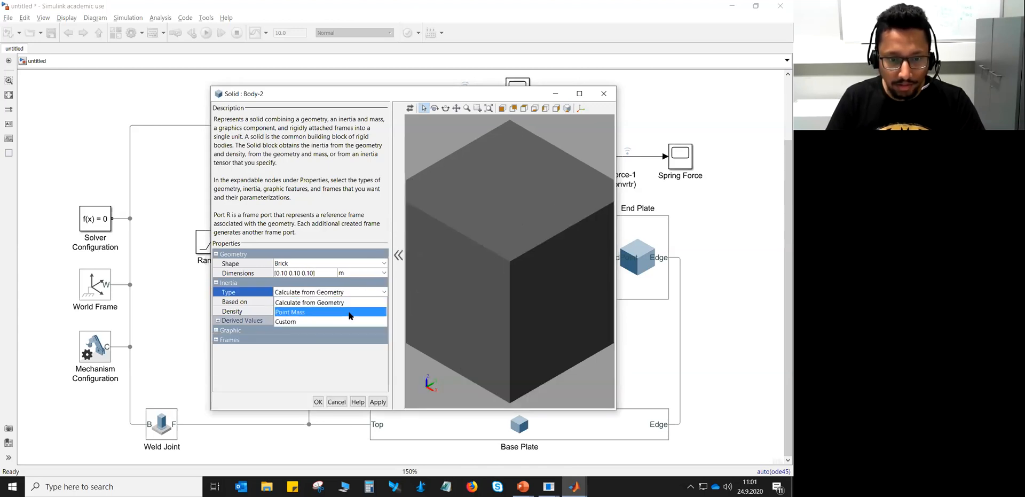
click(319, 312)
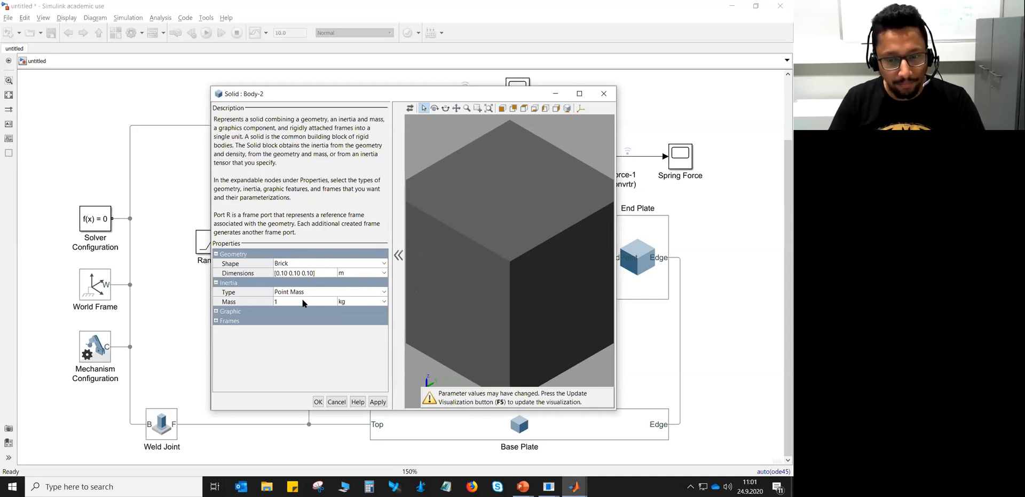
Set Body-2's visual color to [0.5 0.5 0.9] and show the solid in isometric view
click(216, 310)
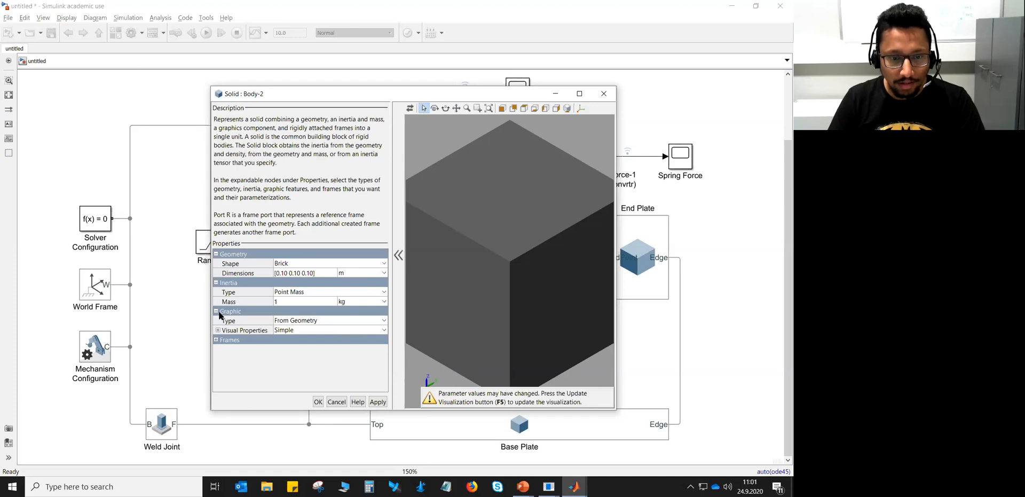
click(218, 331)
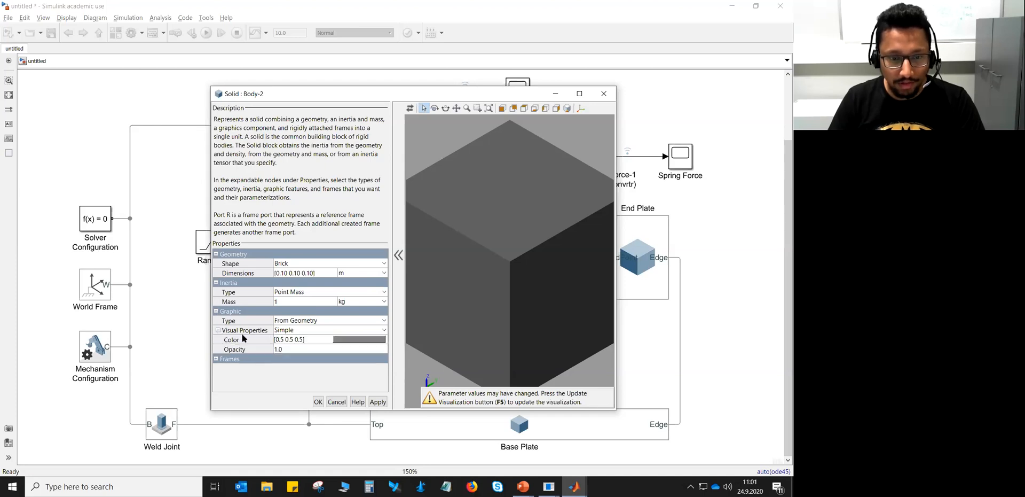
click(296, 340)
double_click(295, 340)
click(302, 340)
drag(299, 340, 302, 341)
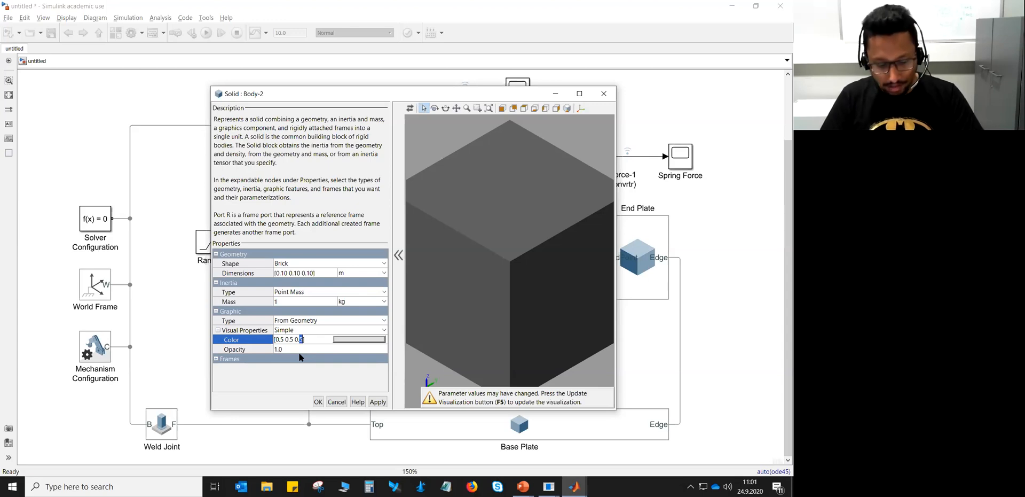
text(9)
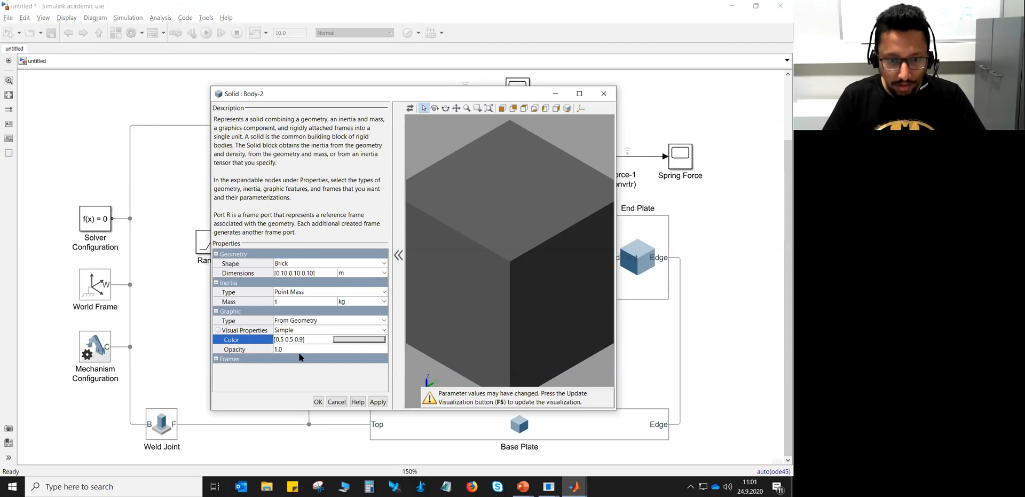
key(Return)
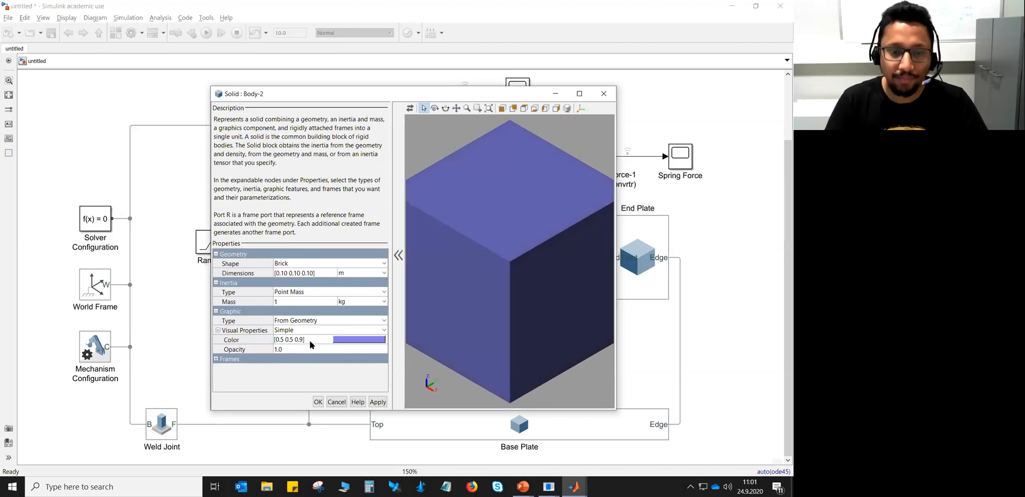
click(566, 109)
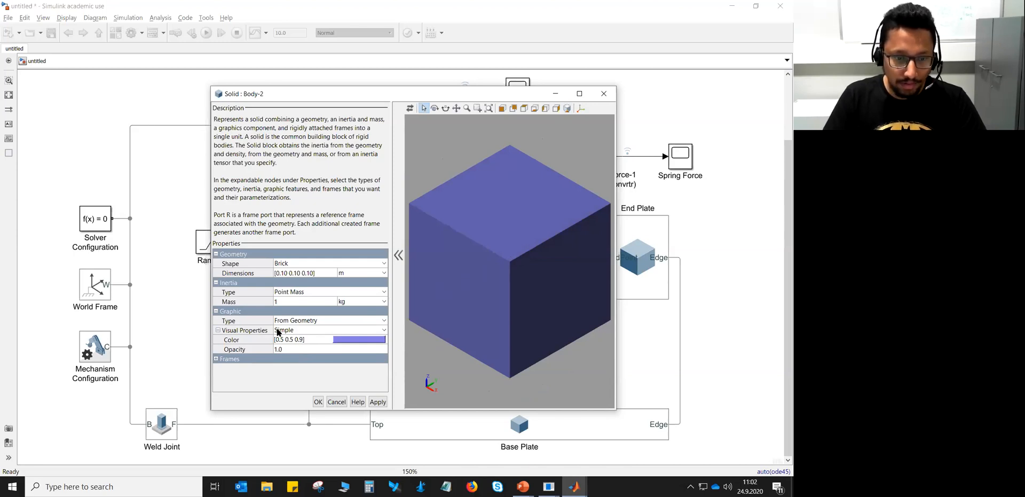
Show the frames in Body-2's preview and examine the cube and its reference frame from several angles
click(216, 358)
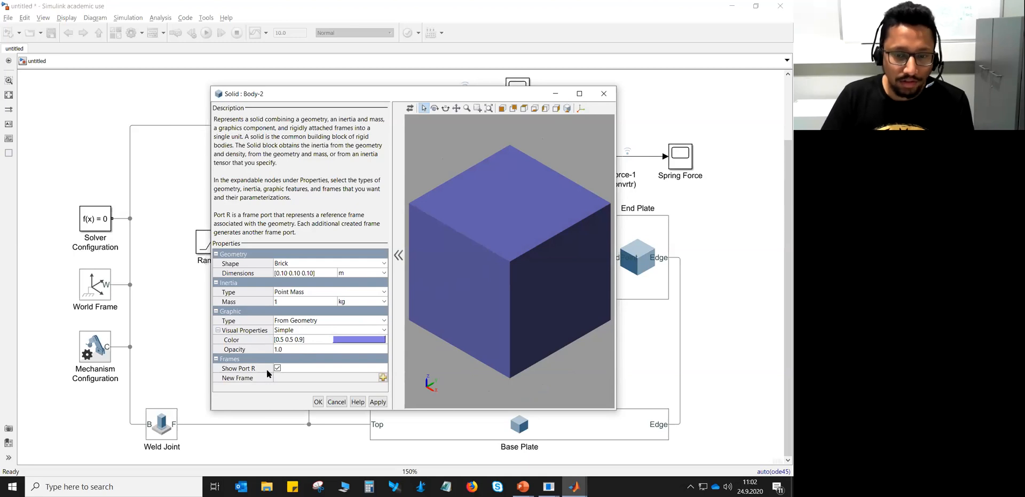
click(583, 109)
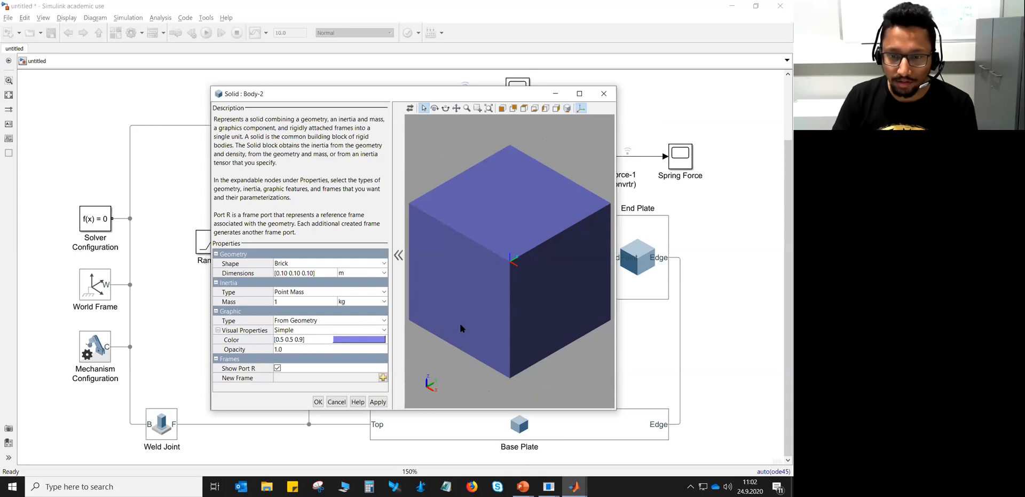
scroll(457, 322, down, 2)
drag(471, 298, 477, 345)
click(457, 108)
drag(471, 189, 519, 186)
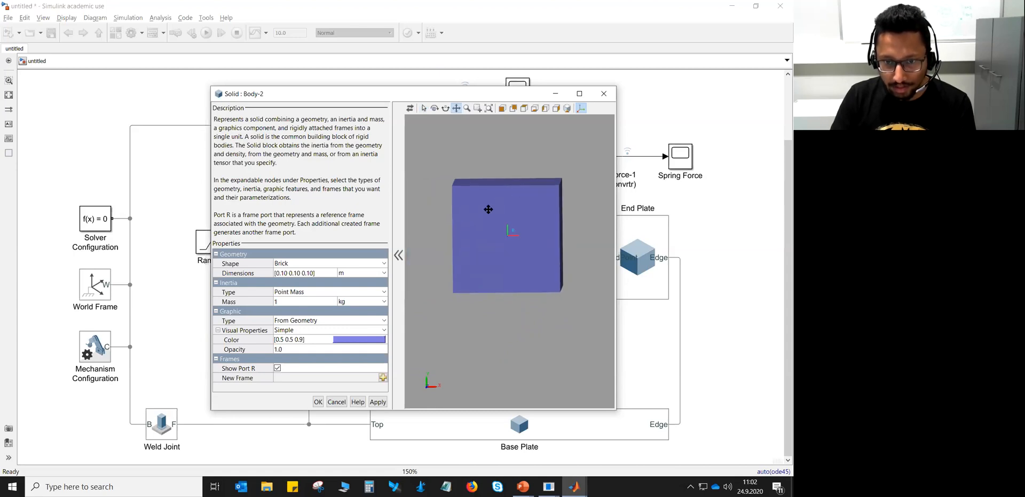
click(425, 109)
drag(469, 168, 498, 195)
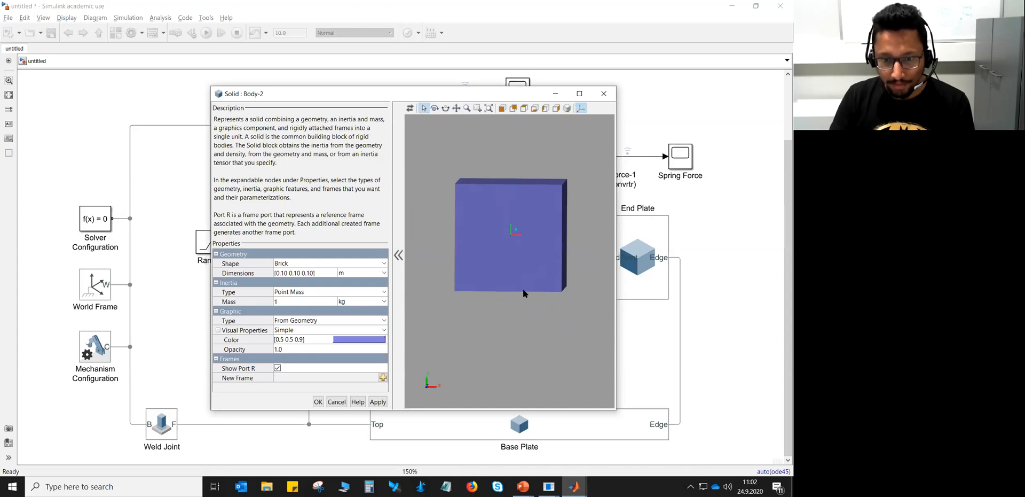
mouse_move(524, 288)
mouse_down()
mouse_move(524, 276)
mouse_move(522, 291)
mouse_up()
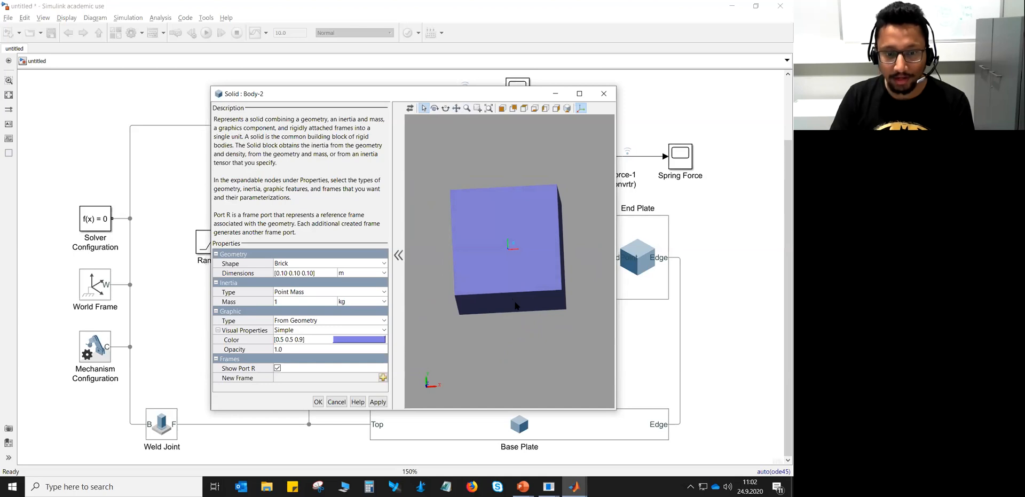
drag(548, 202, 521, 223)
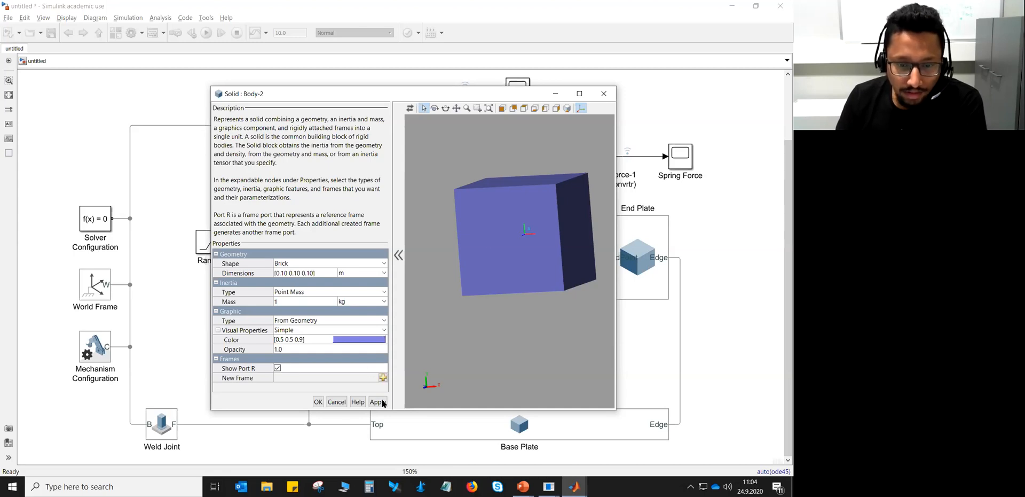
Add a frame named Bottom to Body-2 with its origin at the centroid of the -y surface, and save it
drag(399, 411, 399, 425)
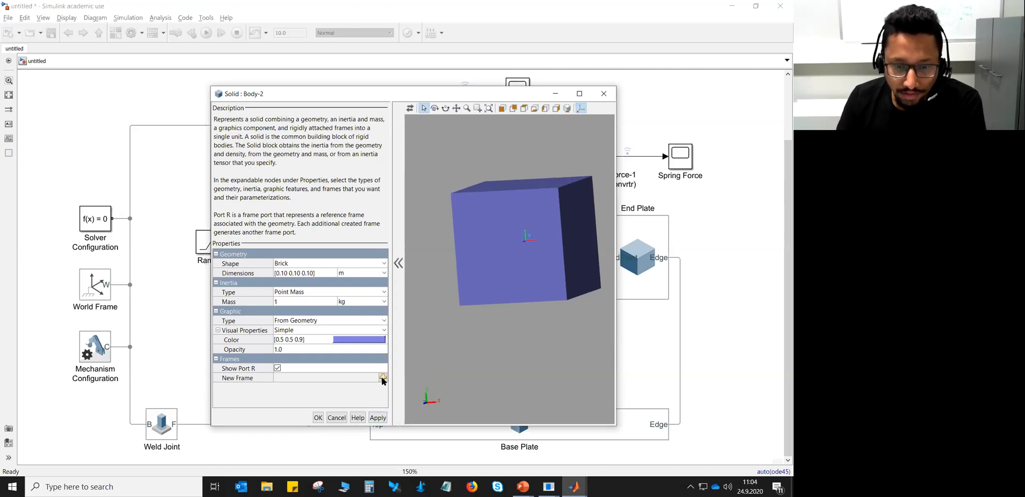
click(383, 377)
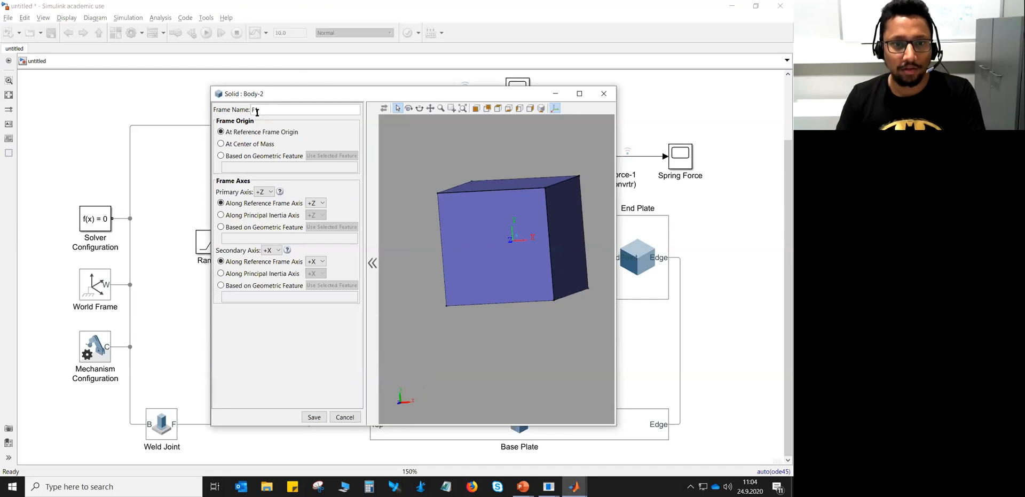
drag(266, 107, 238, 106)
text(Bottom)
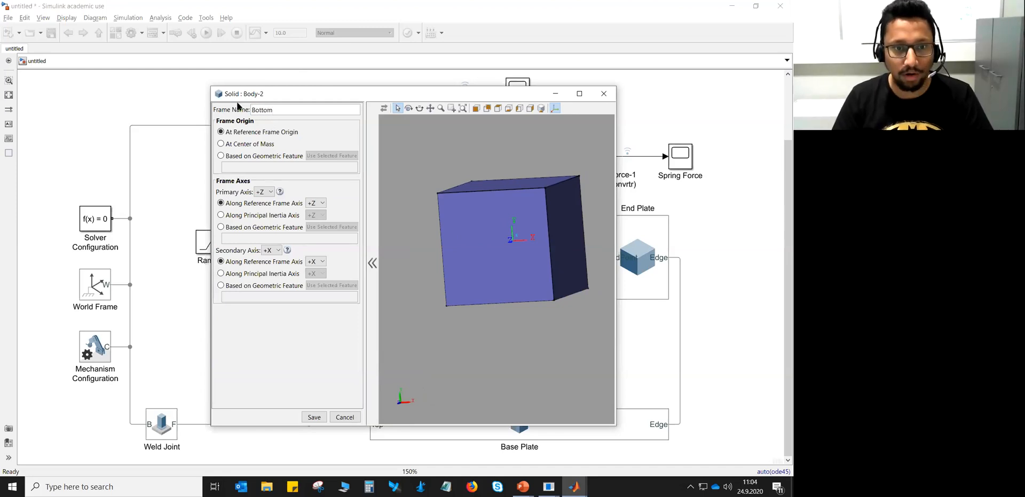
click(221, 156)
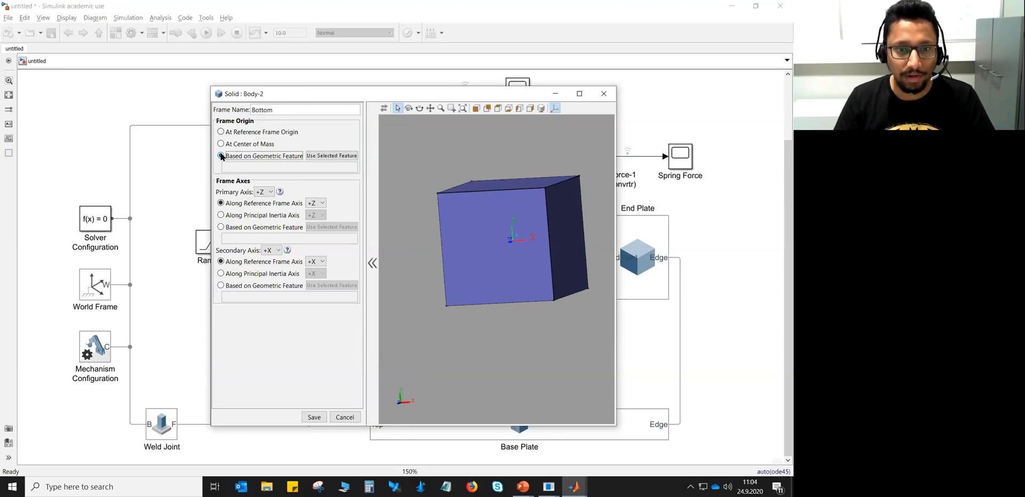
drag(462, 252, 467, 236)
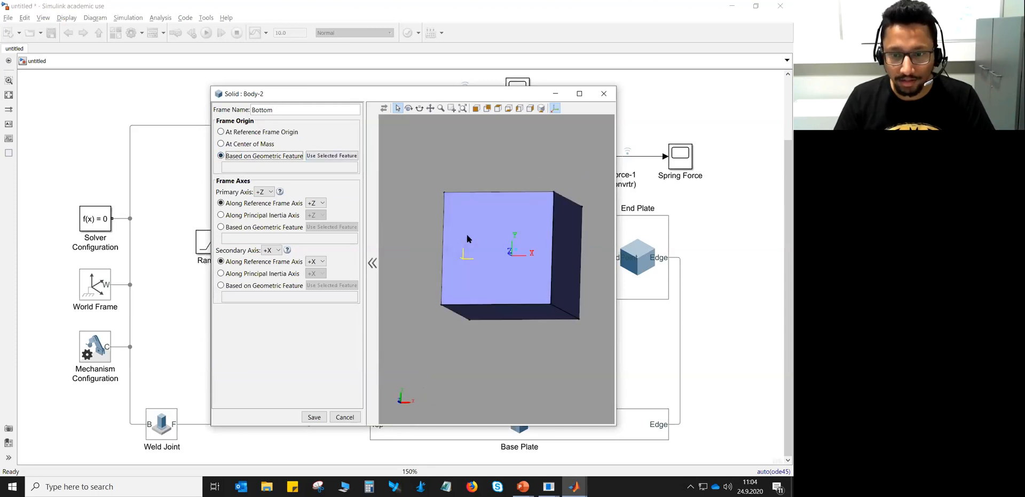
click(486, 314)
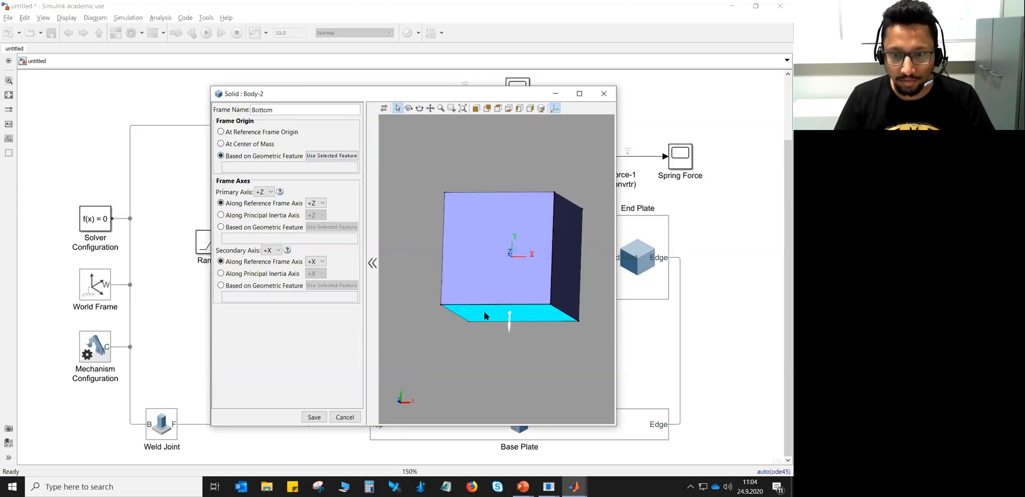
click(322, 156)
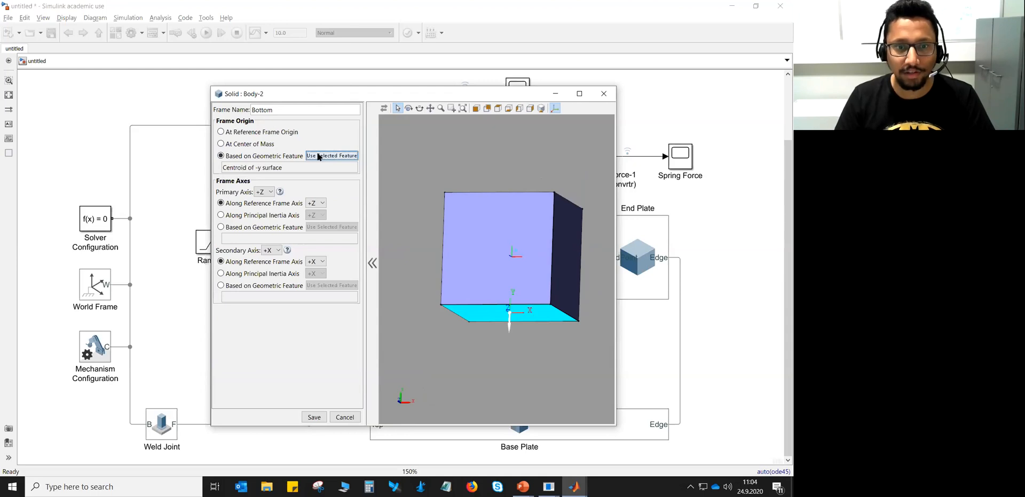
click(315, 417)
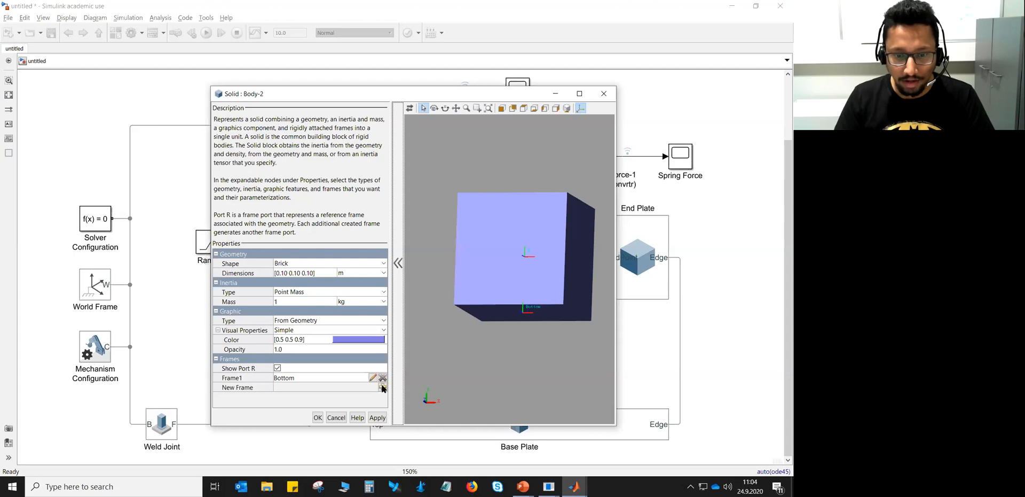
Create a second frame on Body-2 and name it Edge_R
click(383, 387)
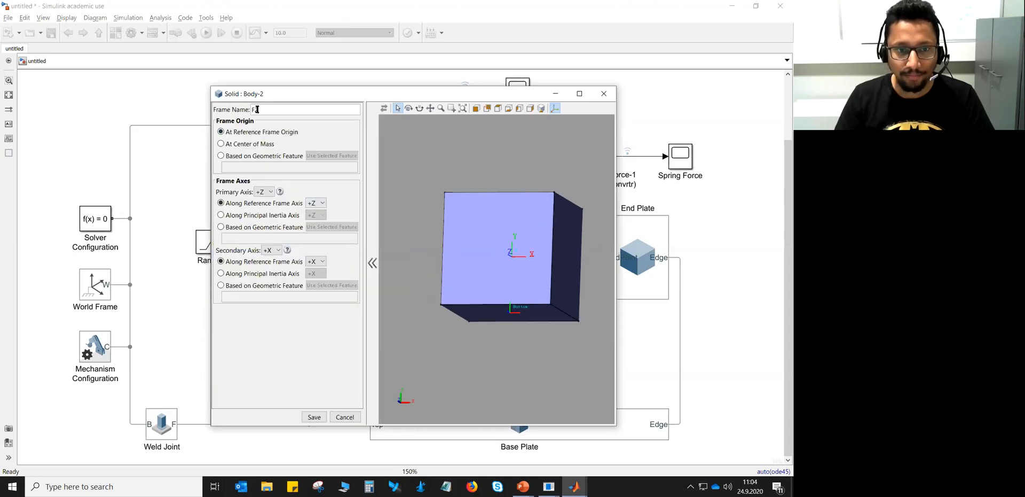
text(Mid)
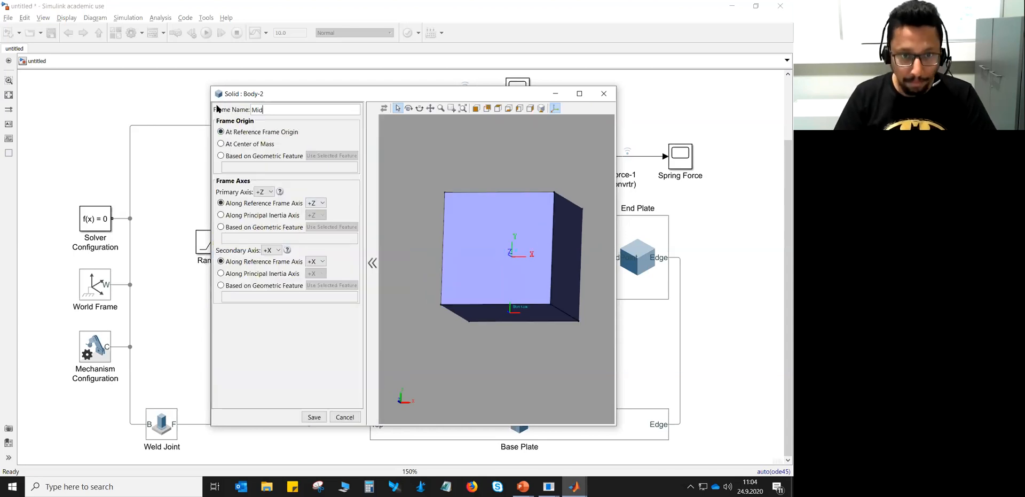
text(Poin)
key(BackSpace)
key(BackSpace)
key(BackSpace)
key(BackSpace)
key(BackSpace)
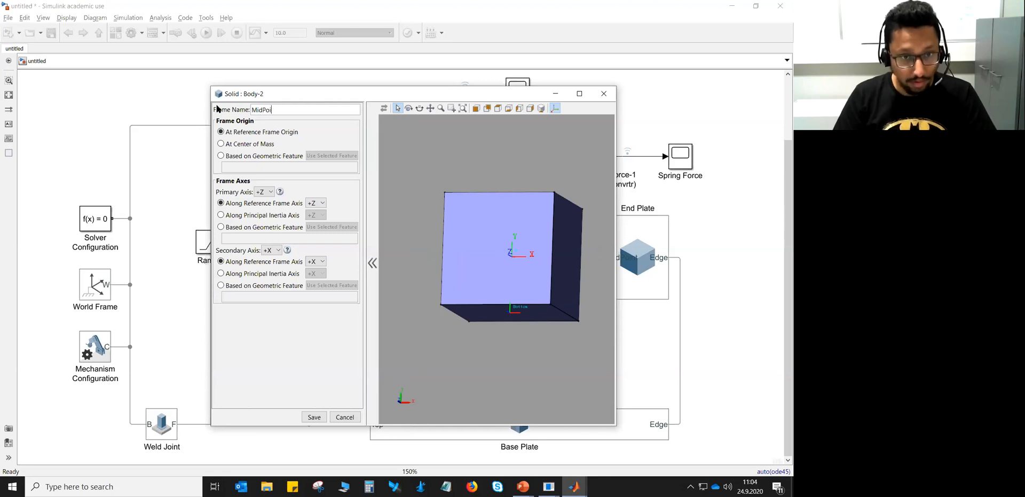
key(BackSpace)
key(BackSpace)
text(Edge)
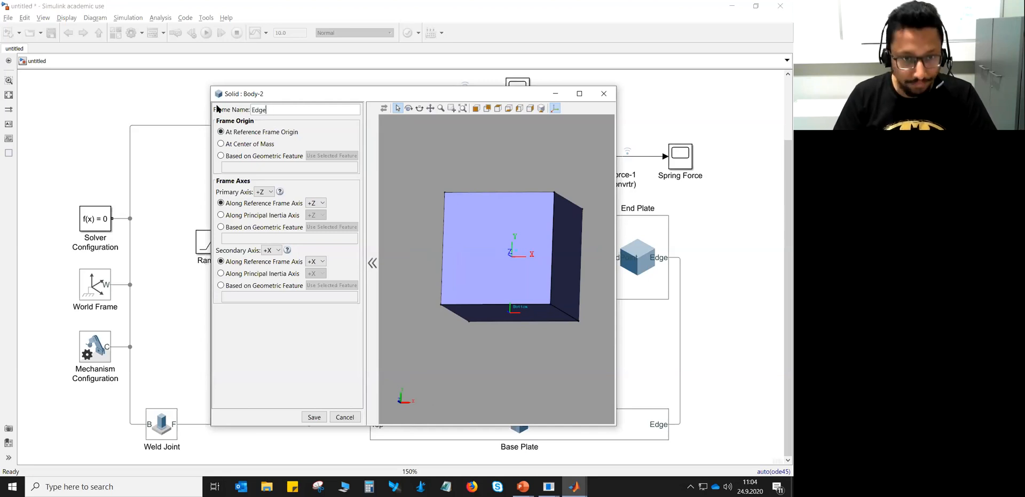
text(_)
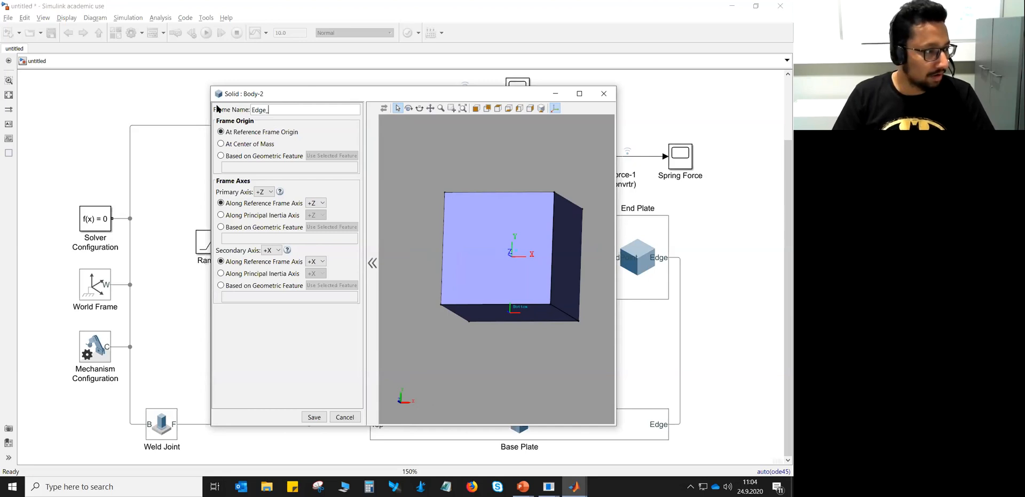
text(R)
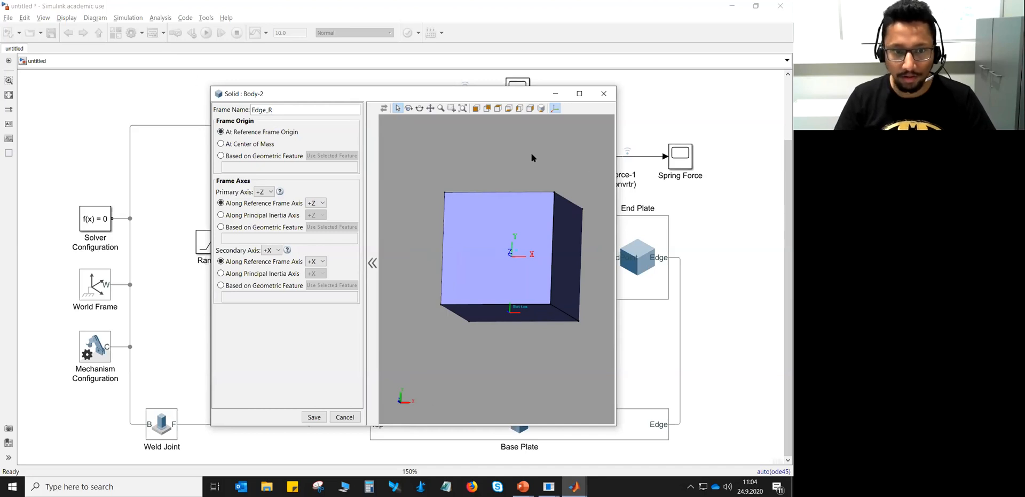
Base the Edge_R frame's origin on the midpoint of the cube's +x +y edge and save the frame
click(220, 156)
drag(432, 160, 447, 194)
click(548, 195)
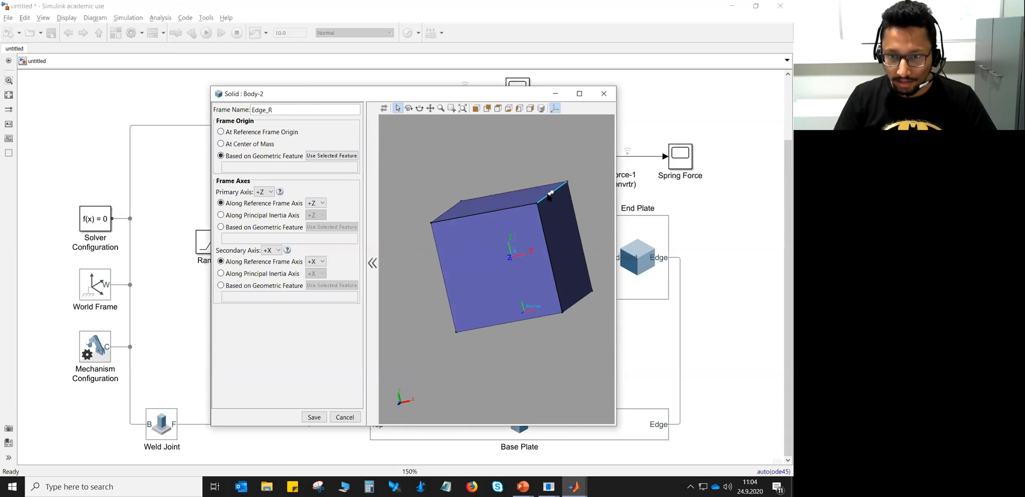
click(346, 156)
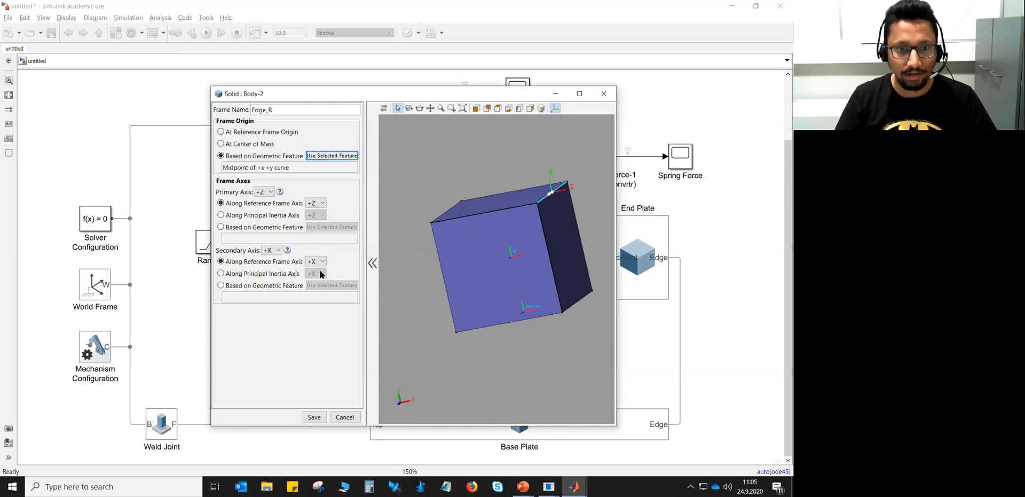
click(314, 416)
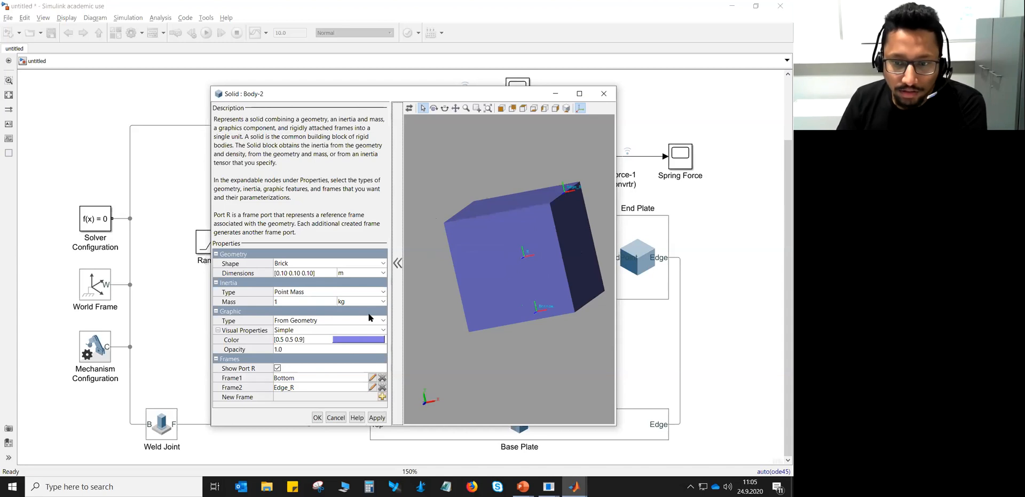
Check the placement of Body-2's frames in isometric view and accept the block's settings
drag(557, 340, 537, 351)
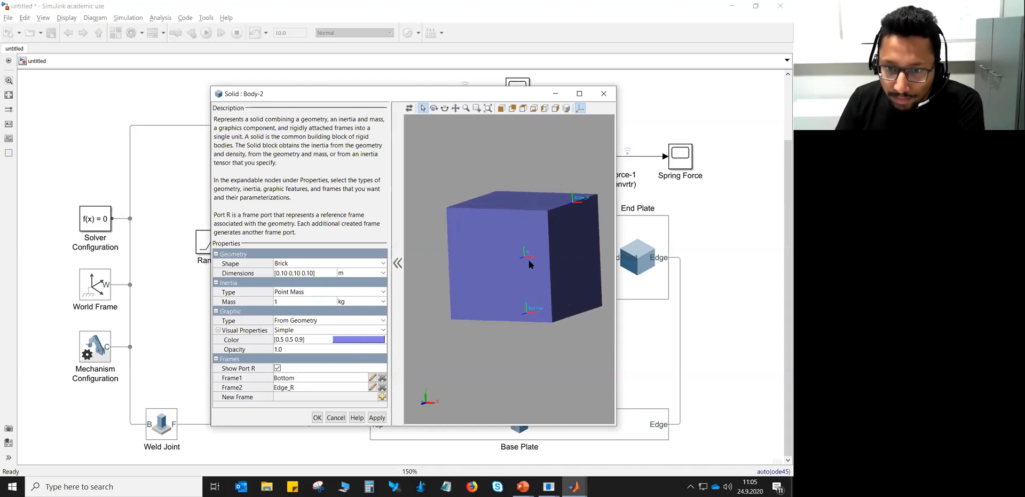
click(567, 109)
scroll(490, 284, down, 2)
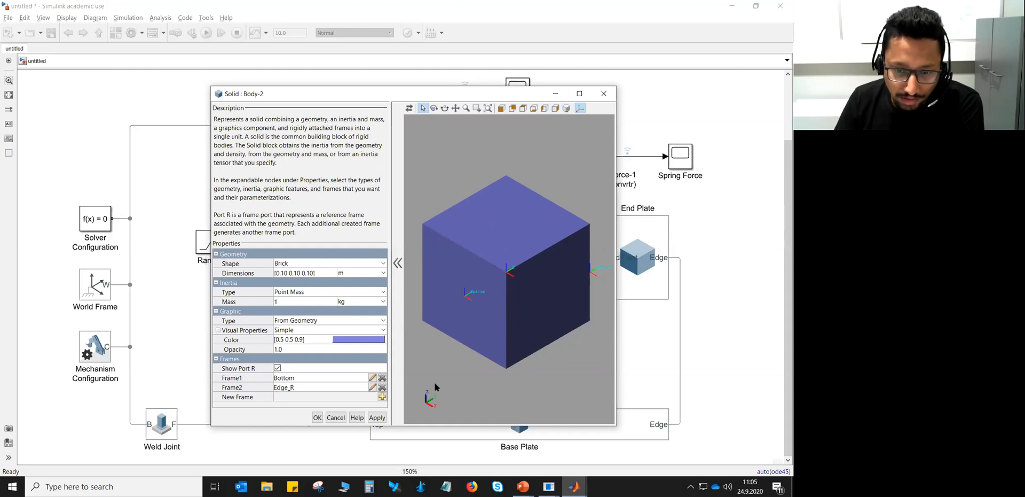
click(318, 417)
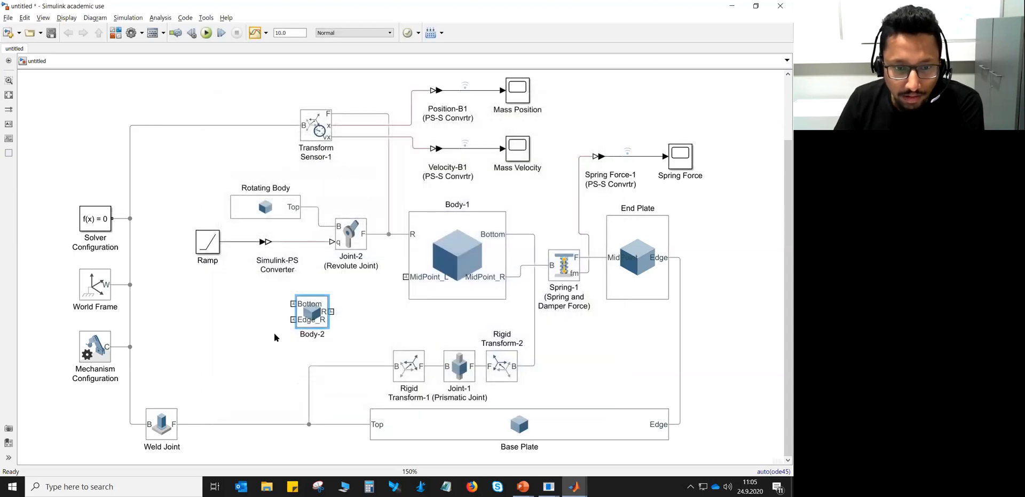
Enlarge the Body-2 block and flip it so its R port faces away from Body-1
drag(312, 312, 317, 351)
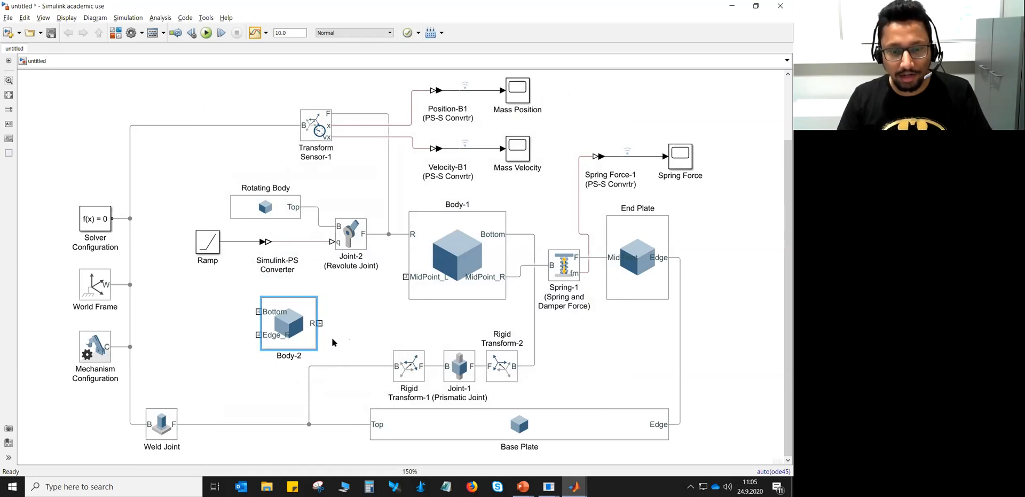
click(270, 331)
key(ctrl+i)
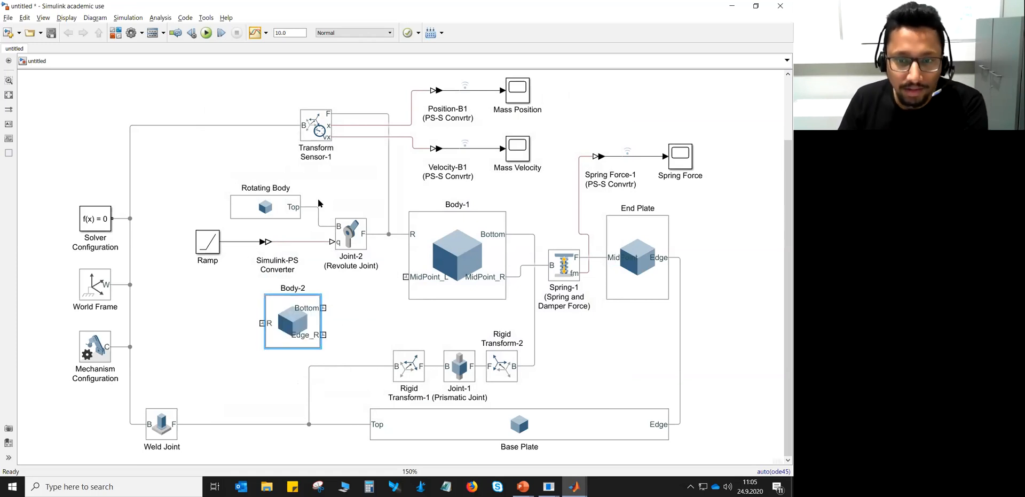
click(363, 188)
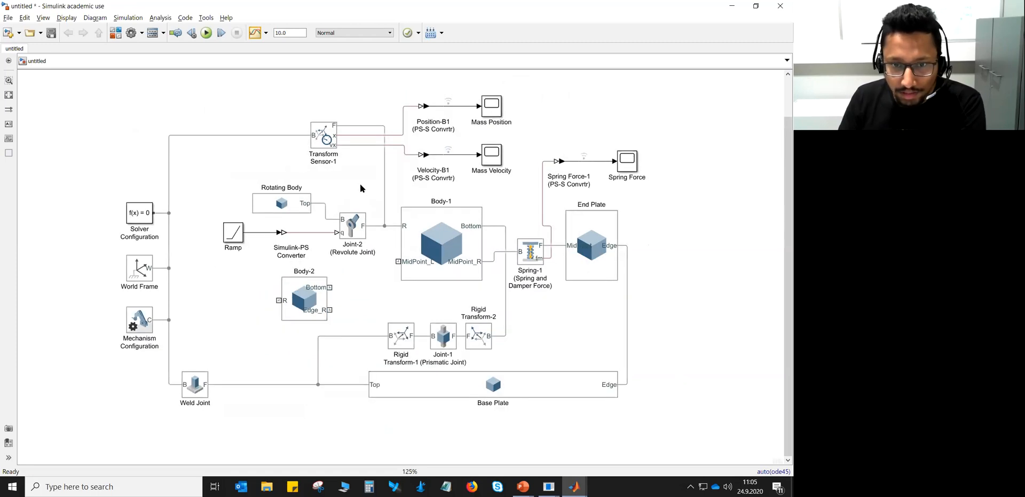
Move Transform Sensor-1 with its position and velocity converters and scopes higher in the diagram
scroll(360, 192, down, 2)
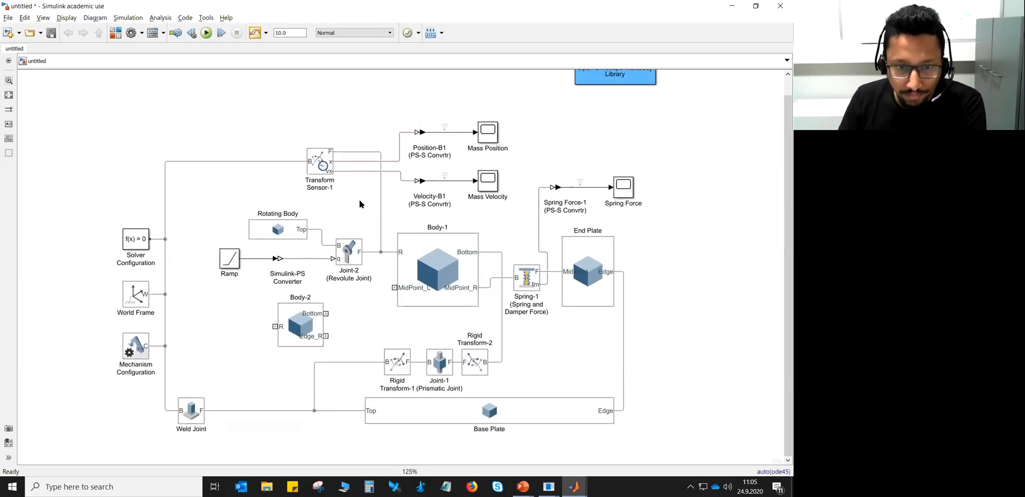
drag(274, 116, 496, 202)
drag(329, 167, 331, 123)
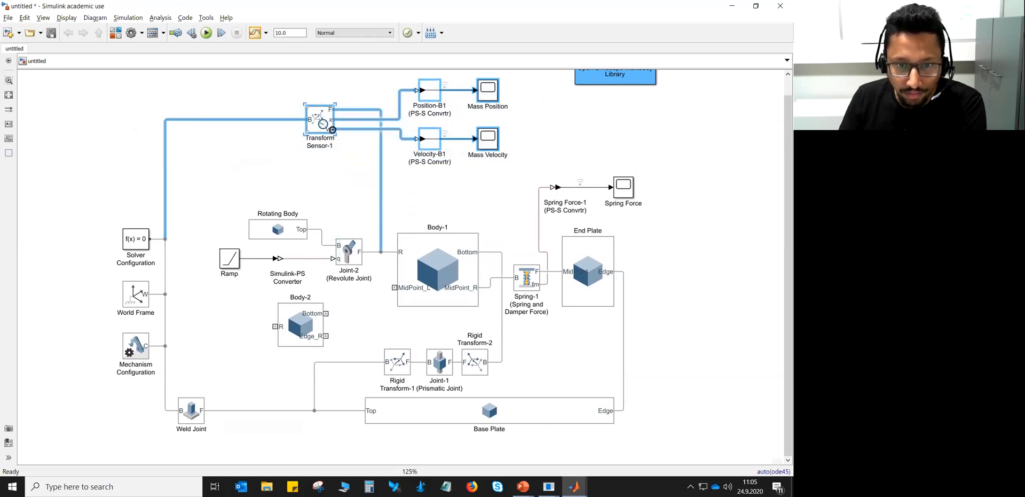
click(338, 185)
Shift the Ramp, converter, Rotating Body and Joint-2 group upward and place Body-2 directly beneath it
drag(211, 186, 361, 283)
drag(288, 257, 297, 227)
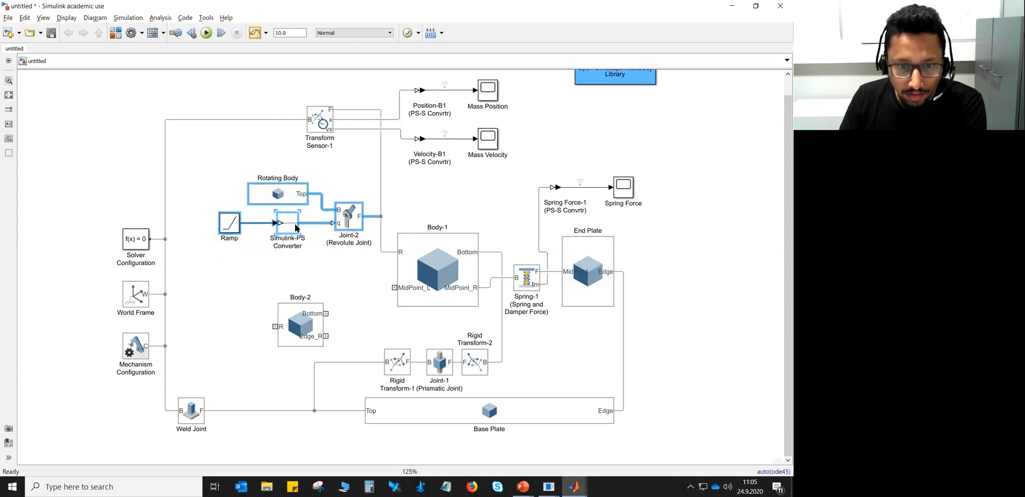
click(337, 255)
drag(307, 333, 289, 289)
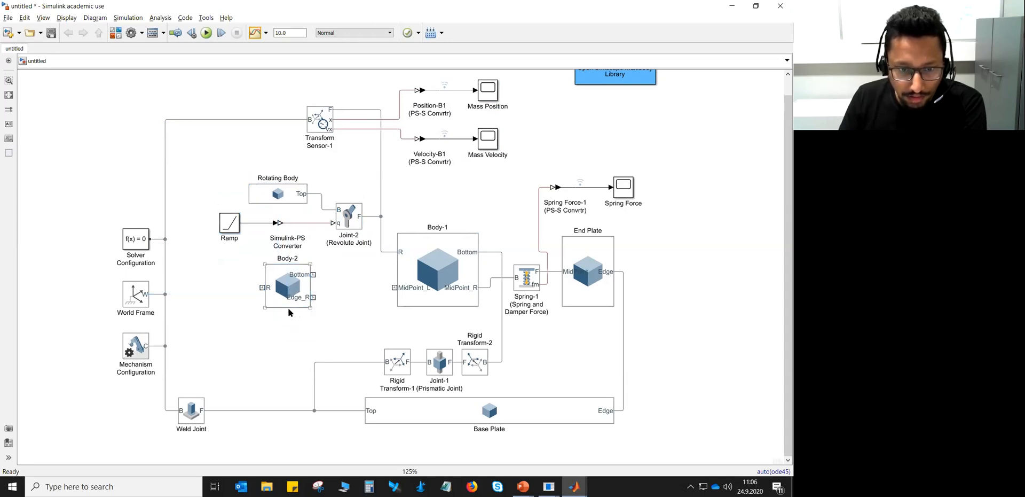
click(278, 312)
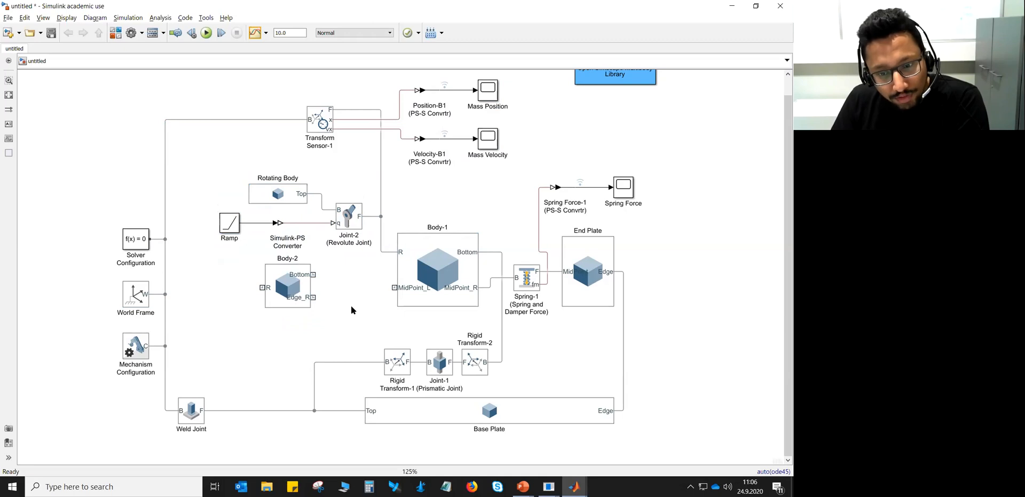
Copy Rigid Transform-1, Joint-1 and Rigid Transform-2 together into the free space below Body-2
click(439, 369)
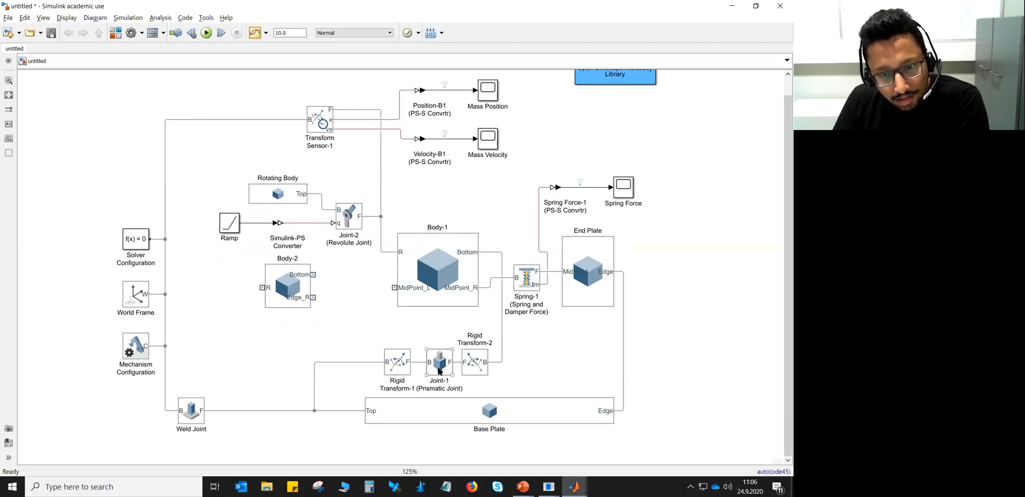
click(407, 367)
shift+click(439, 365)
shift+click(482, 365)
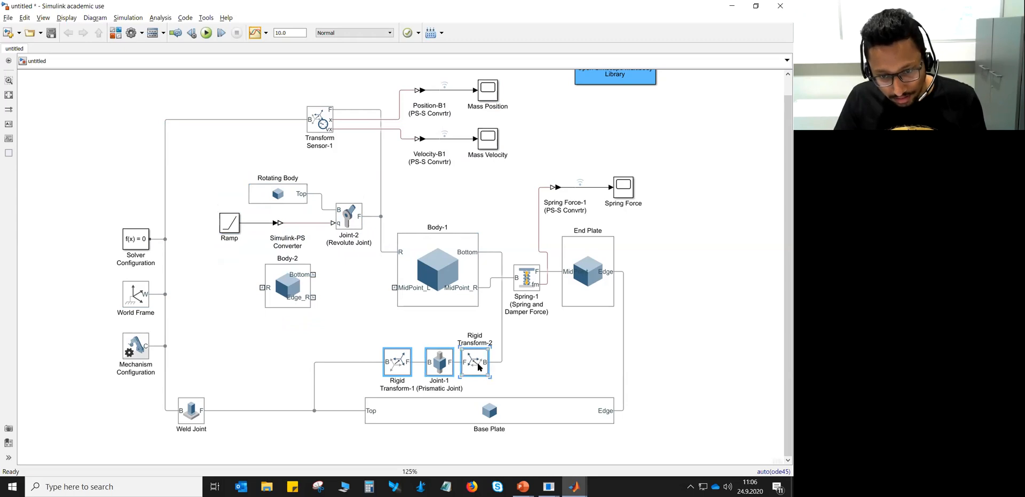
drag(479, 367, 298, 352)
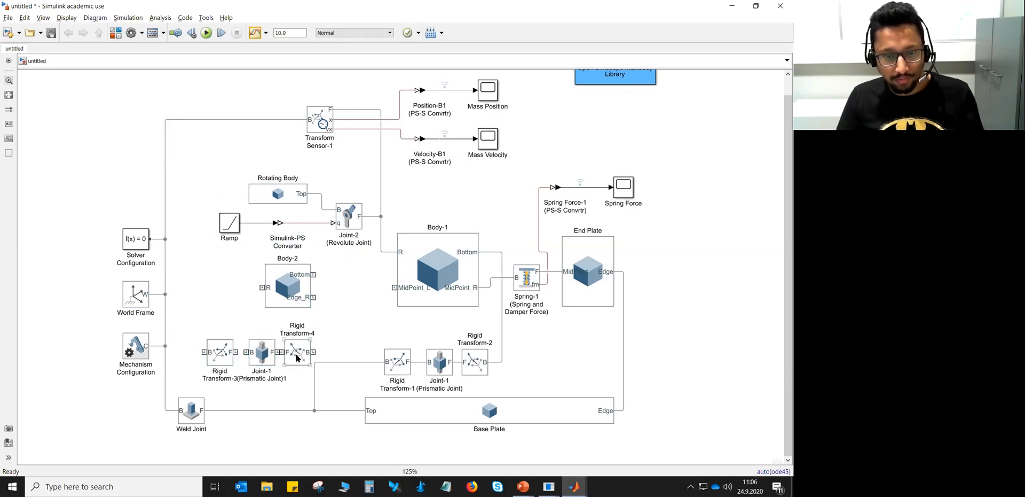
Select the three copied transform and joint blocks together and move them up closer to Body-2
drag(324, 319, 209, 374)
click(243, 385)
click(228, 350)
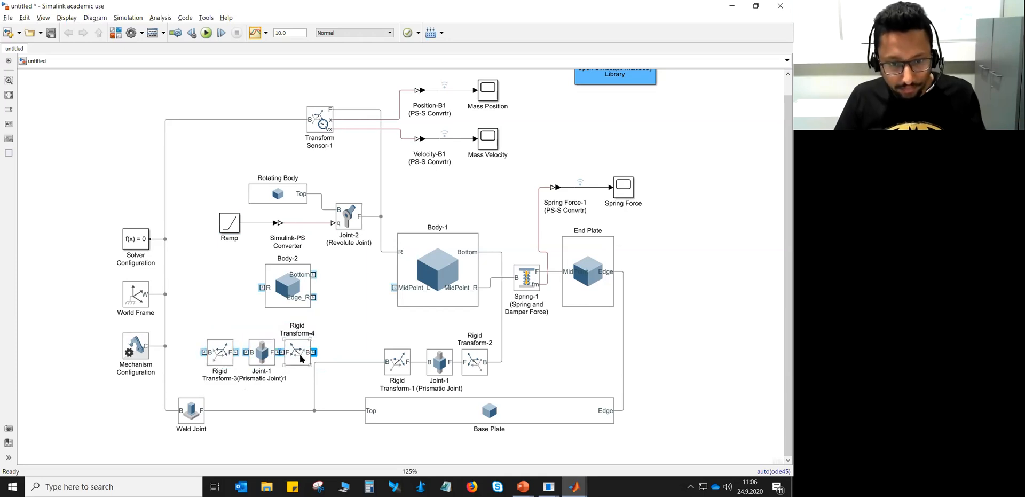
click(262, 352)
shift+click(224, 357)
shift+click(289, 354)
drag(292, 356, 293, 342)
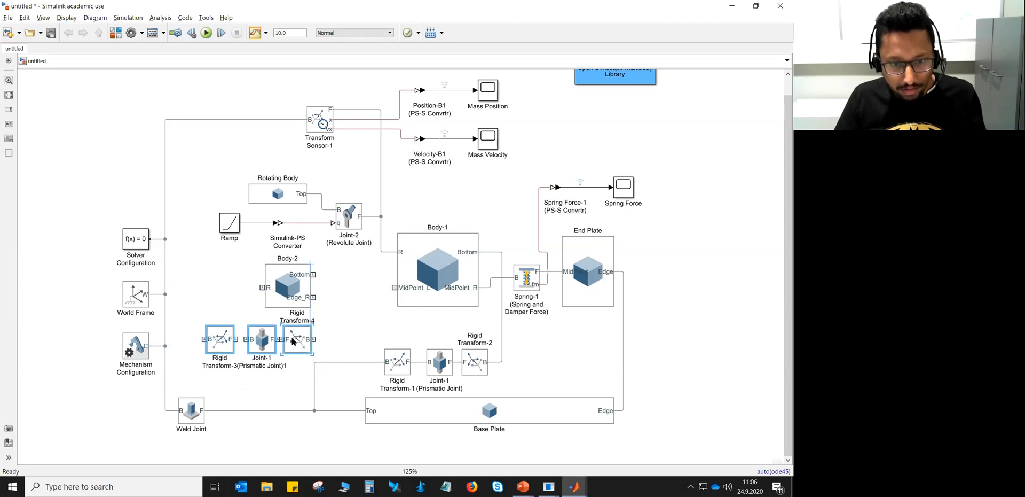
click(344, 334)
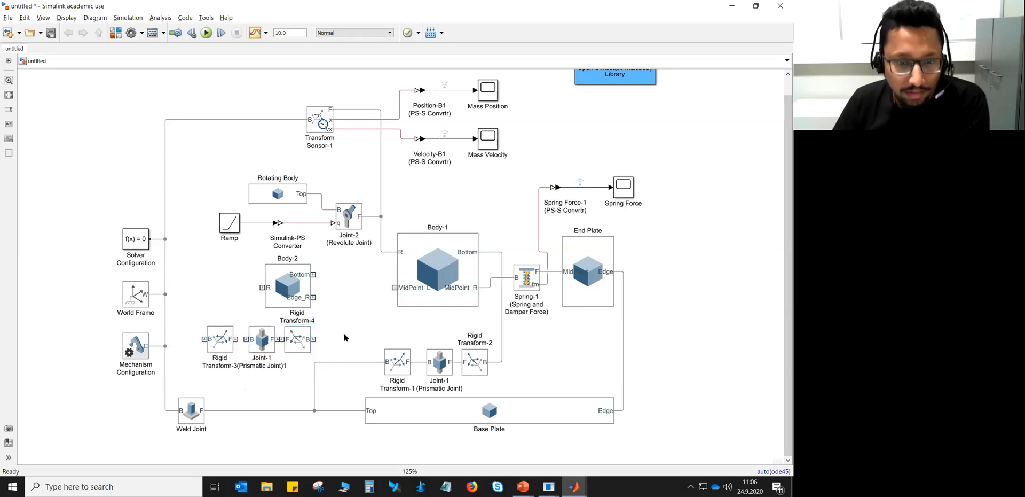
Space out the copied blocks beneath Body-2 and connect the copied joint's F port to Rigid Transform-4's F port
click(302, 345)
drag(305, 345, 347, 346)
drag(264, 344, 240, 343)
click(258, 385)
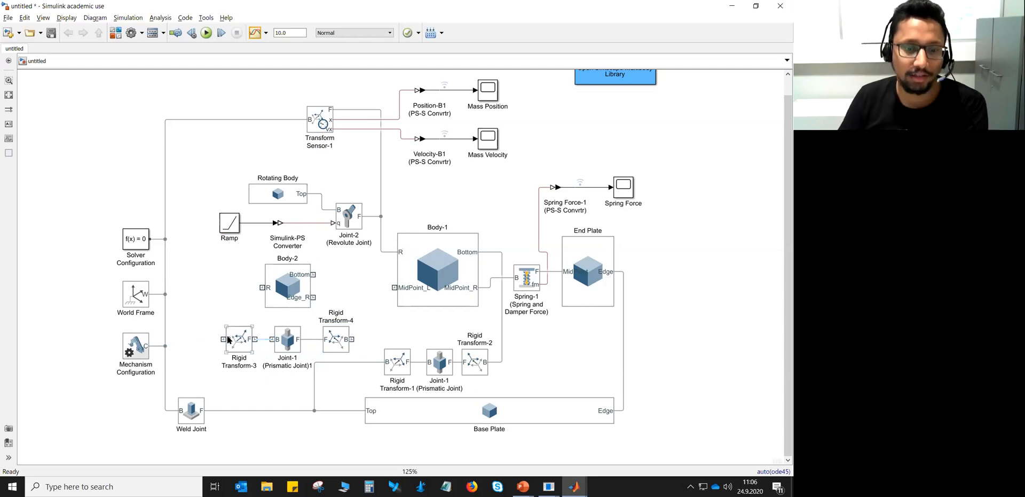
Rename the copied prismatic joint block as Joint-3 (Prismatic Joint)
click(294, 358)
key(BackSpace)
text(3)
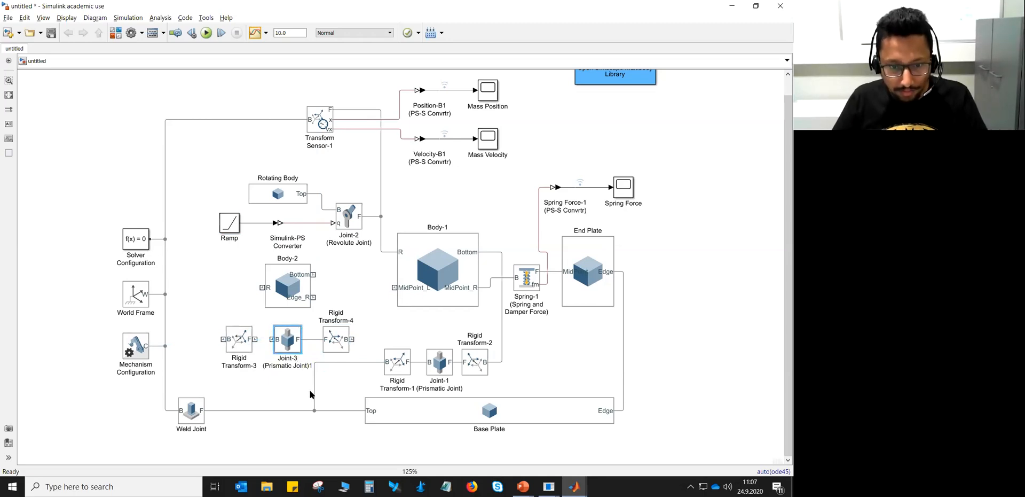
key(ctrl+End)
key(BackSpace)
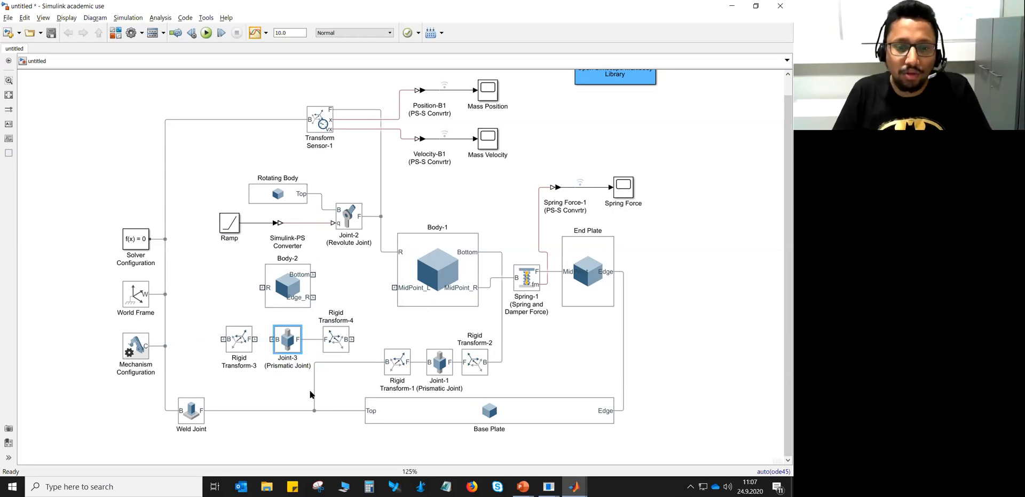
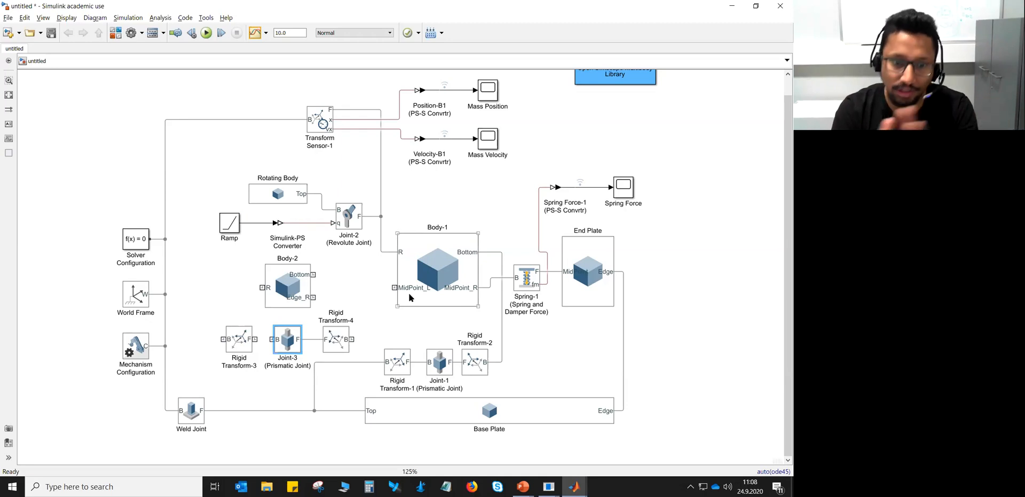
Give Rigid Transform-3 a Cartesian translation with offset [-0.6 0 0] m and accept it
double_click(243, 344)
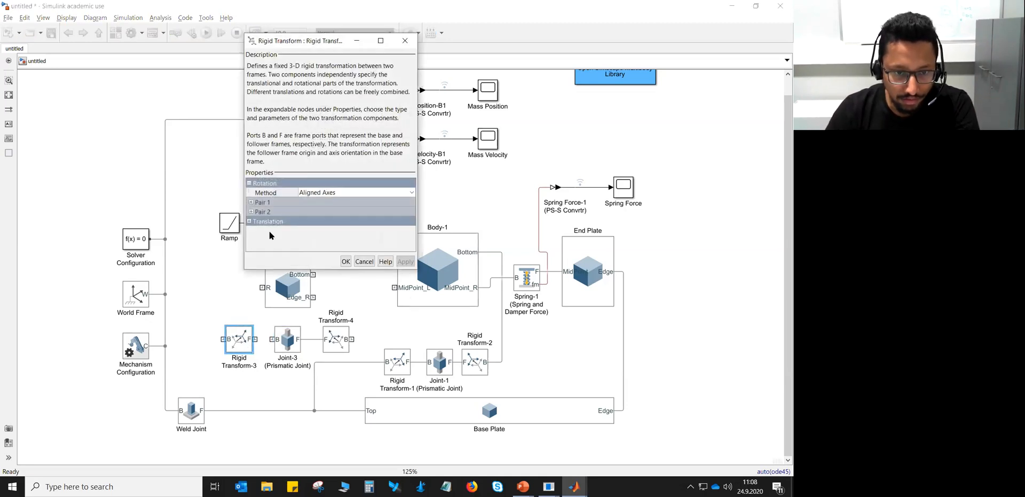
click(249, 222)
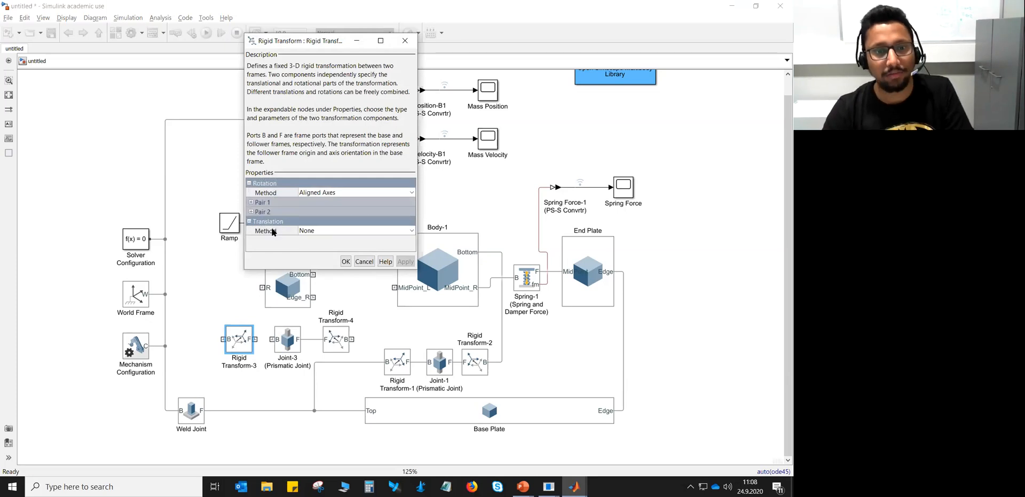
click(344, 232)
click(346, 241)
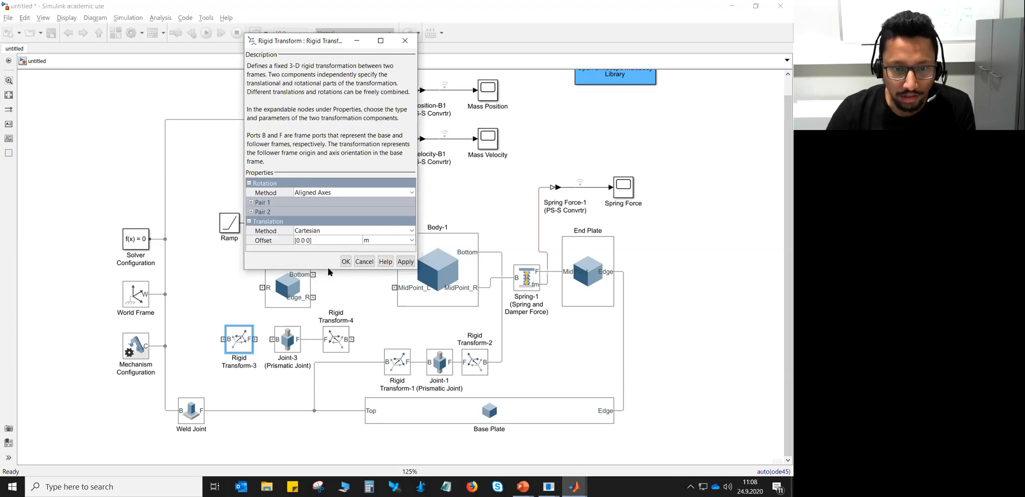
click(302, 240)
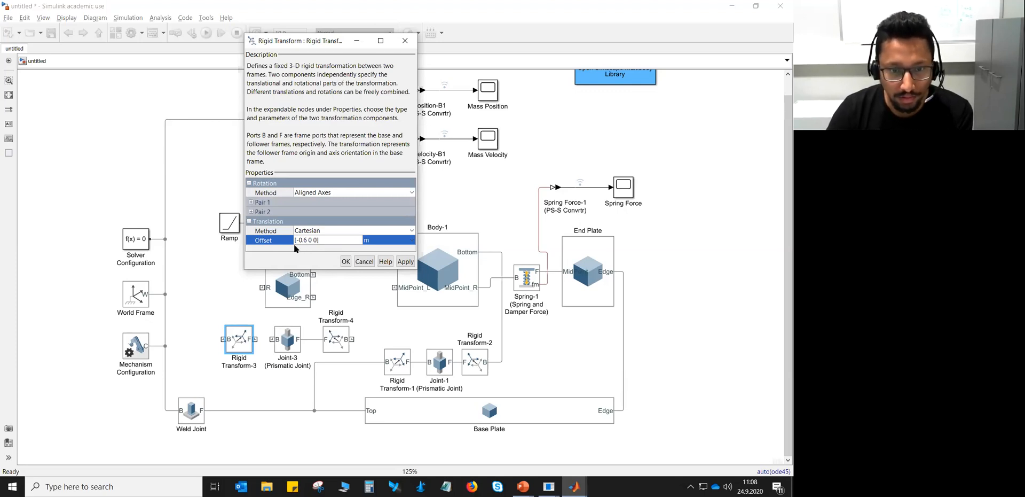
click(344, 261)
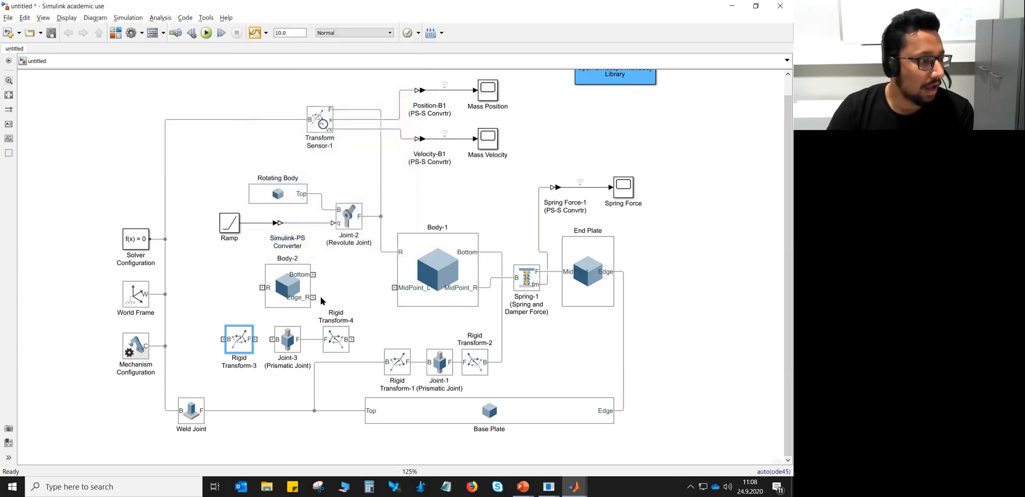
Connect Rigid Transform-3's B port to the Weld Joint–Base Plate line and its F port to Joint-3's B port
click(290, 348)
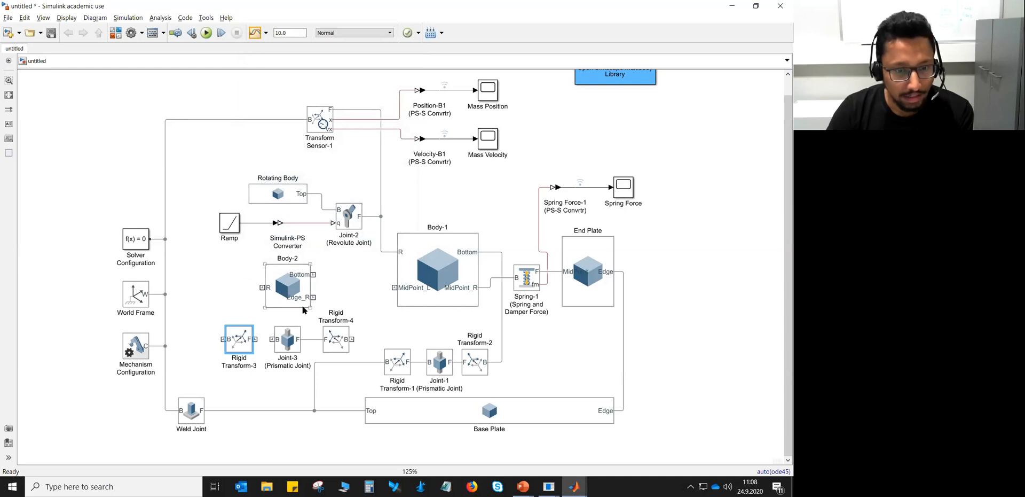
mouse_move(222, 338)
mouse_down()
mouse_move(216, 411)
mouse_move(246, 433)
mouse_move(242, 411)
mouse_move(216, 409)
mouse_up()
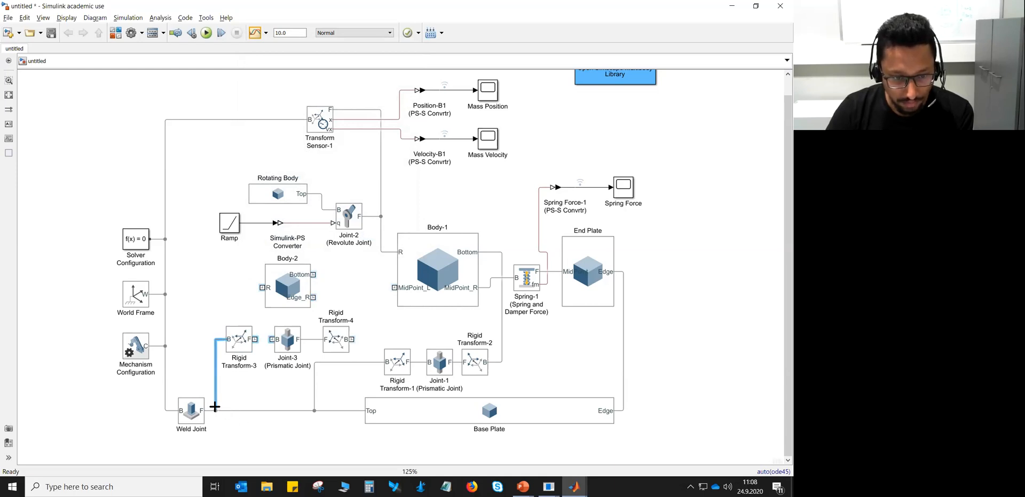
click(236, 429)
click(243, 350)
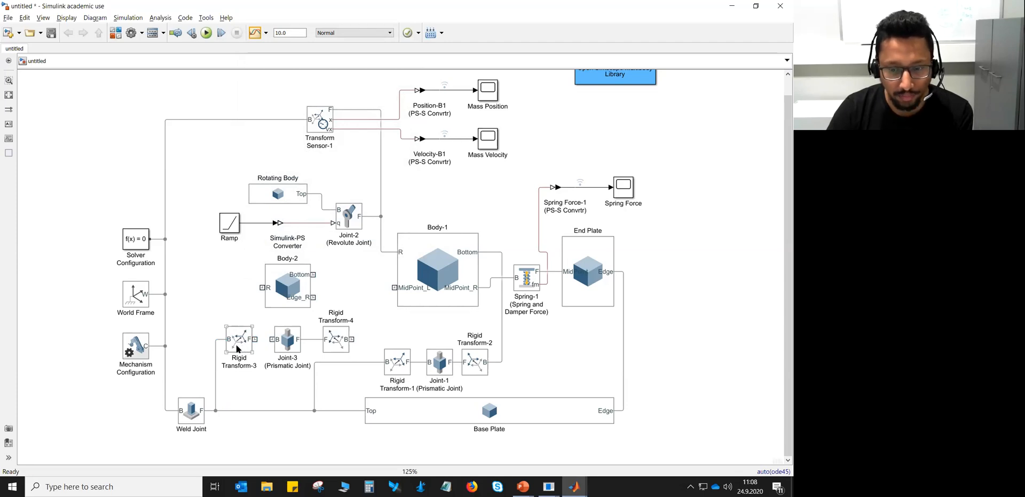
click(279, 342)
click(365, 334)
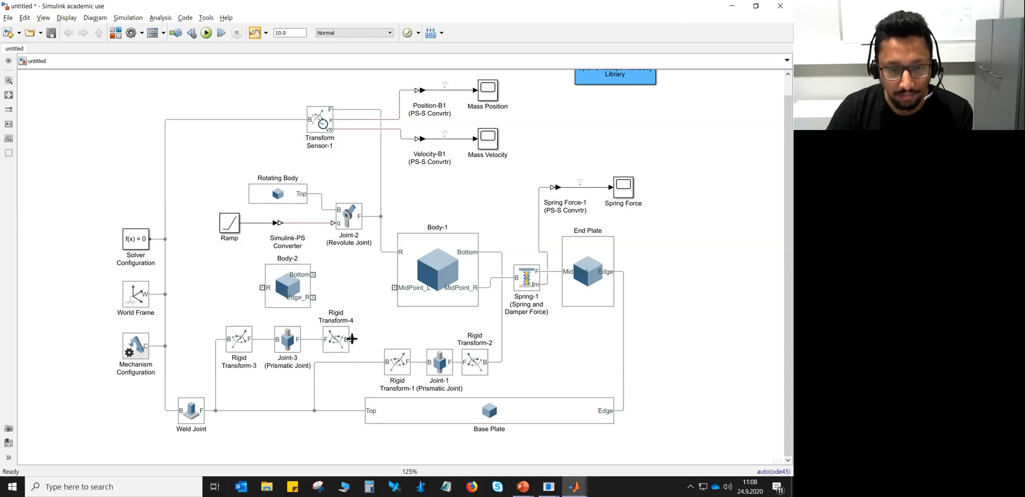
Connect Rigid Transform-4's B port to Body-2's Bottom port and move the transform closer to Joint-3
drag(352, 338, 314, 273)
drag(366, 300, 360, 303)
drag(344, 330, 329, 341)
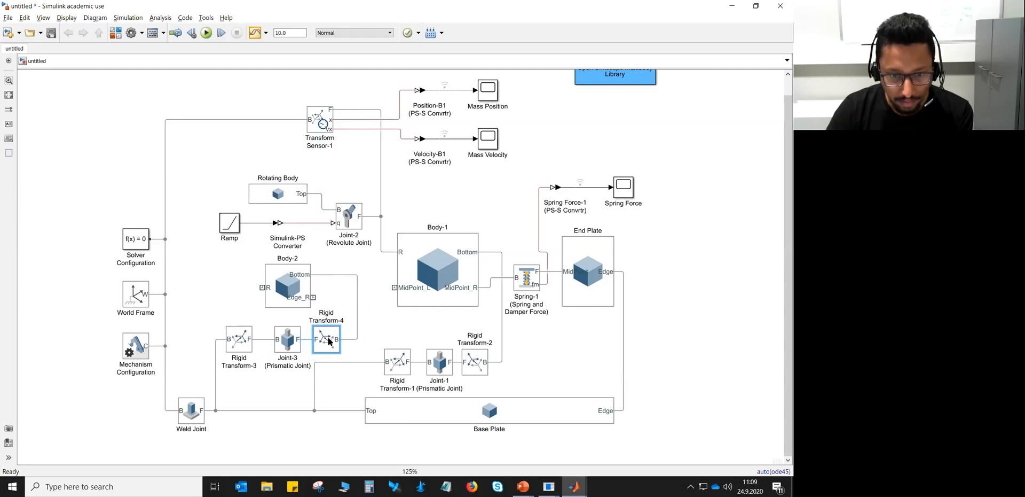
click(388, 343)
Move the Rotating Body and Ramp group slightly upward and align Body-2's Edge_R port with Body-1's MidPoint_L port
drag(211, 166, 360, 241)
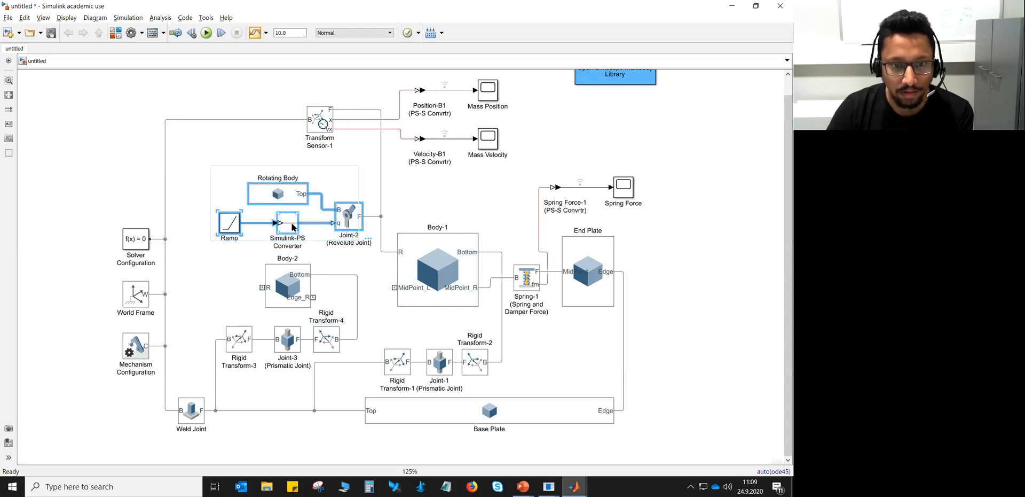
drag(292, 226, 292, 210)
click(293, 287)
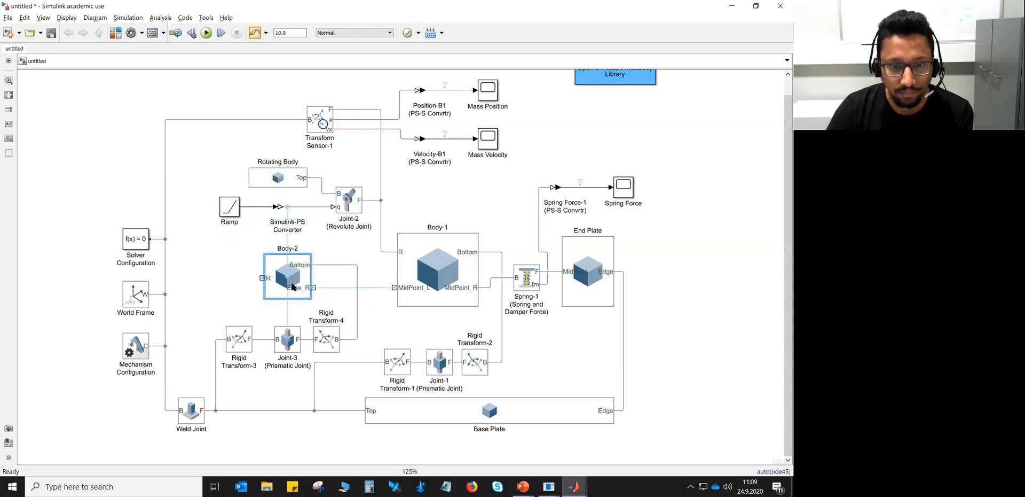
click(363, 303)
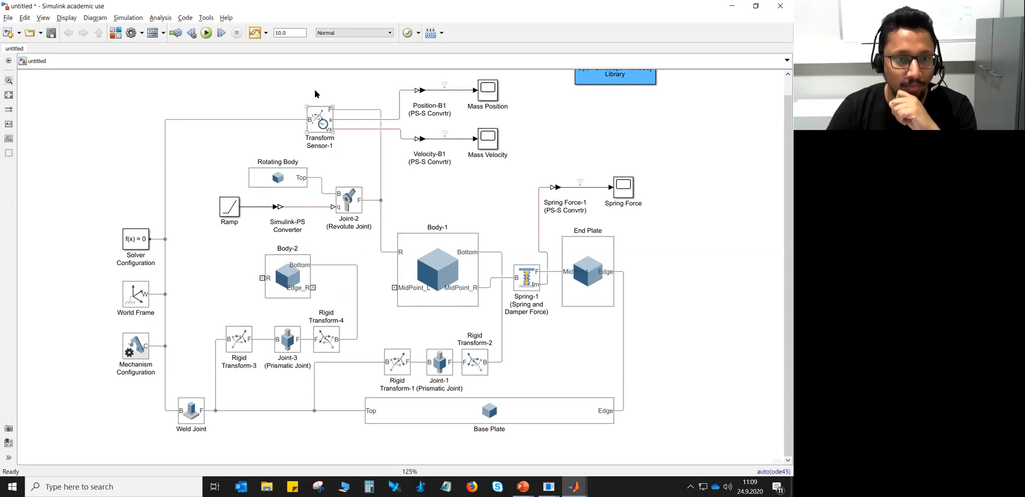
Run the simulation, switch to Mechanics Explorer to inspect Body-2's placement on the base plate, and rewind the animation to time 0
click(207, 33)
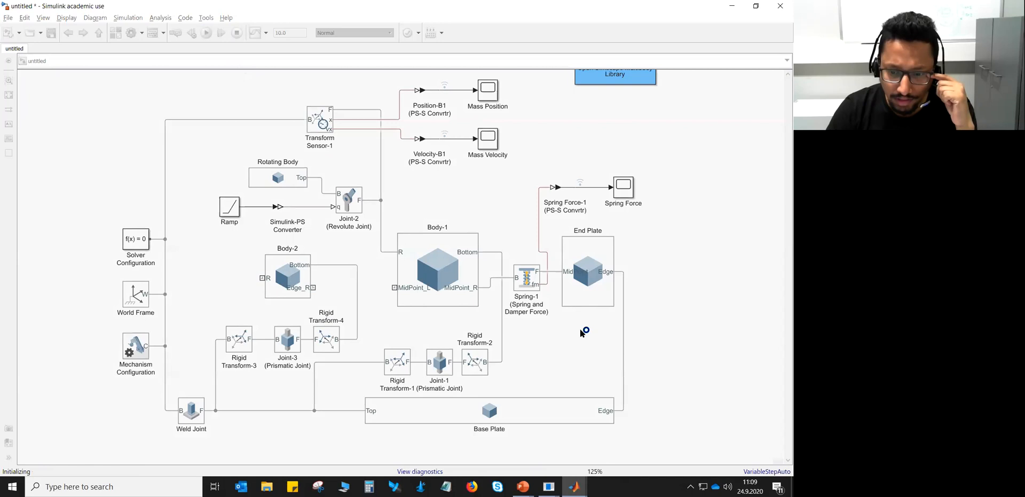
mouse_move(567, 485)
click(529, 409)
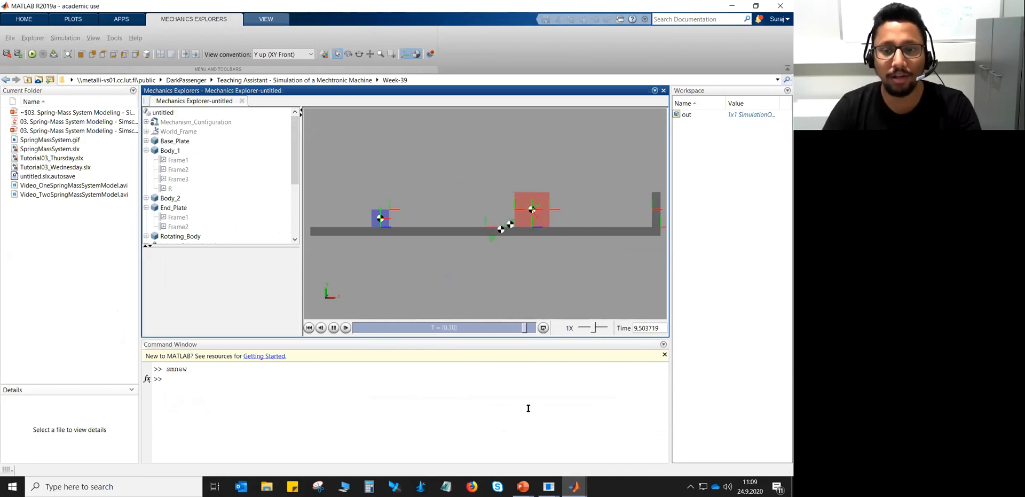
click(171, 198)
click(431, 263)
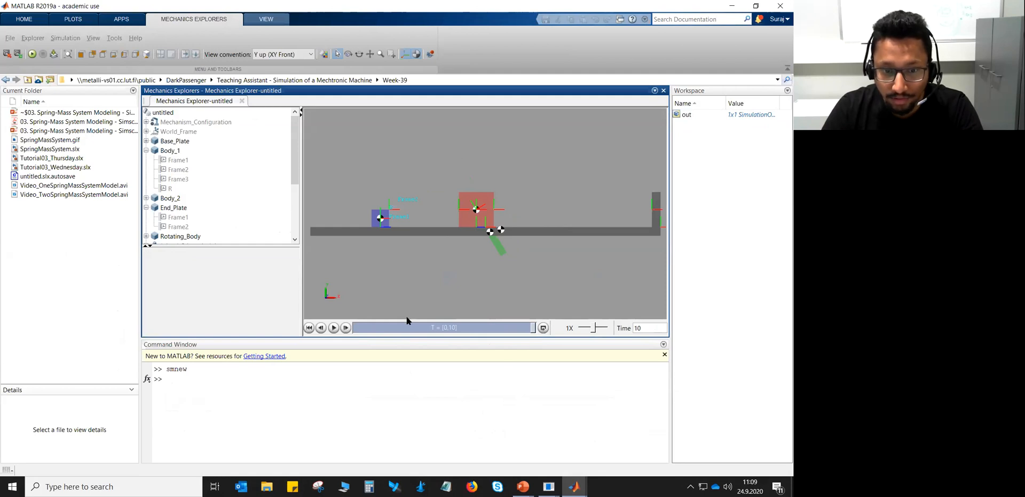
click(364, 328)
drag(408, 331, 339, 327)
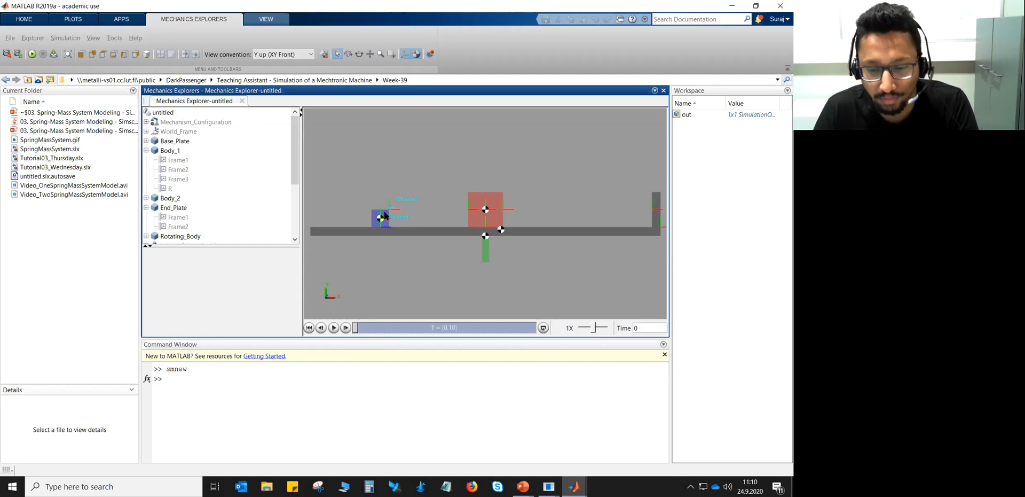
Return to the Simulink model and add a Spring and Damper Force block in the empty canvas area above Solver Configuration
key(alt+Tab)
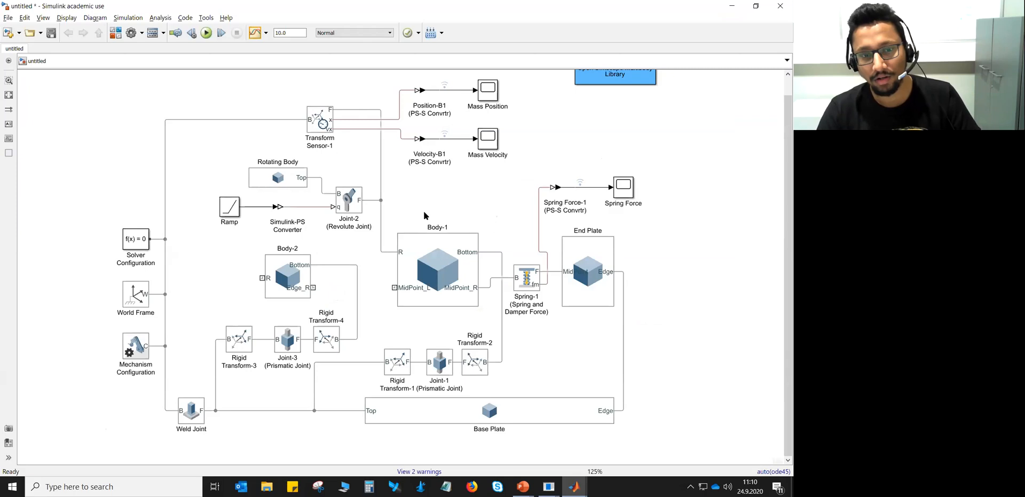
double_click(91, 151)
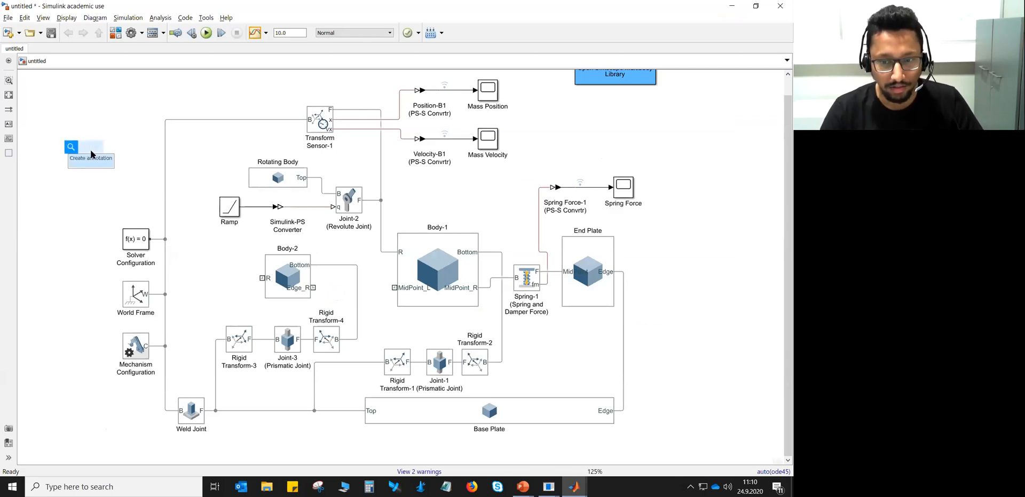
text(spr)
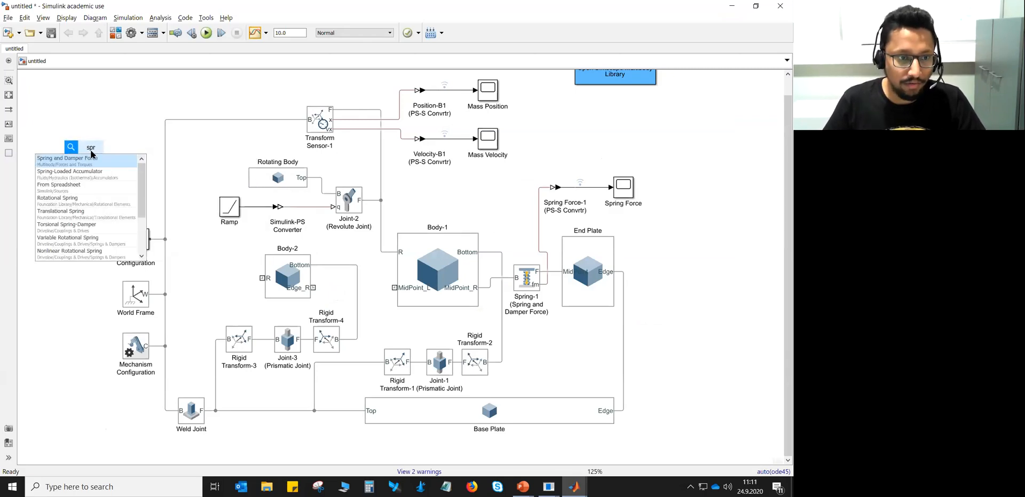
click(91, 154)
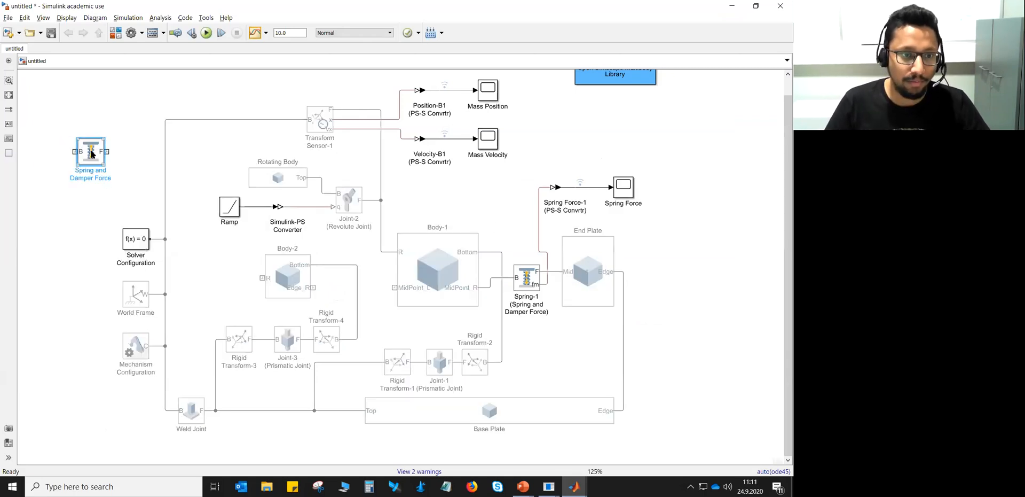
Rename the new spring block as Spring-2 (Spring and Damper Force), with the parenthesised part on its own line
click(74, 173)
text(Spring)
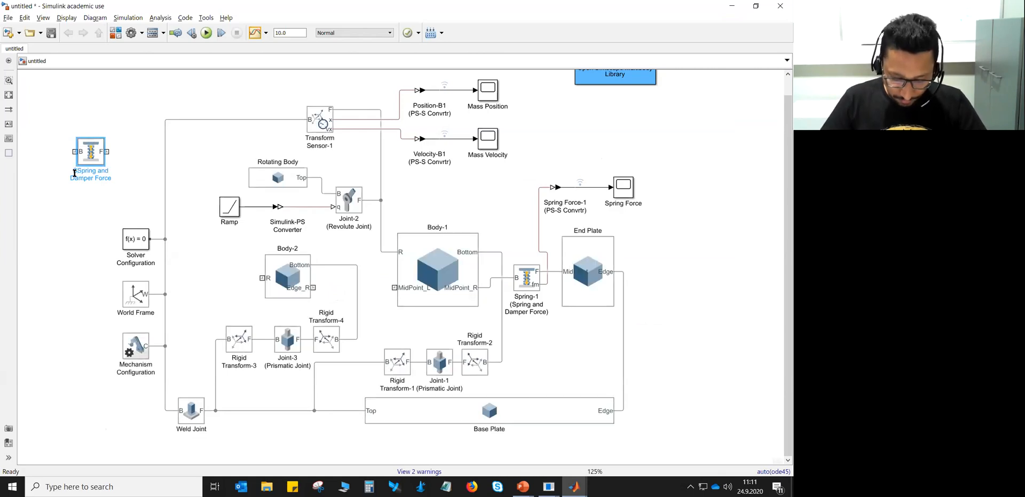
text(-2)
key(Return)
text(()
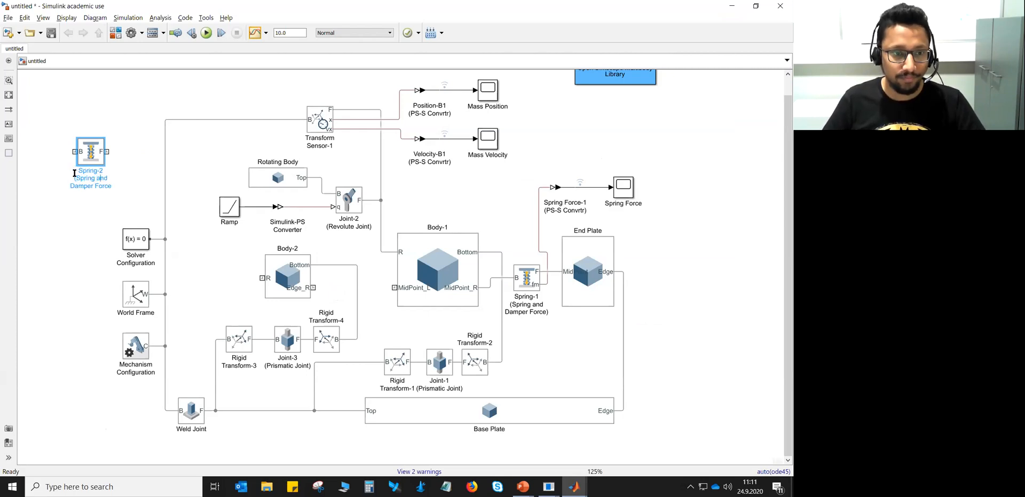
text())
key(Escape)
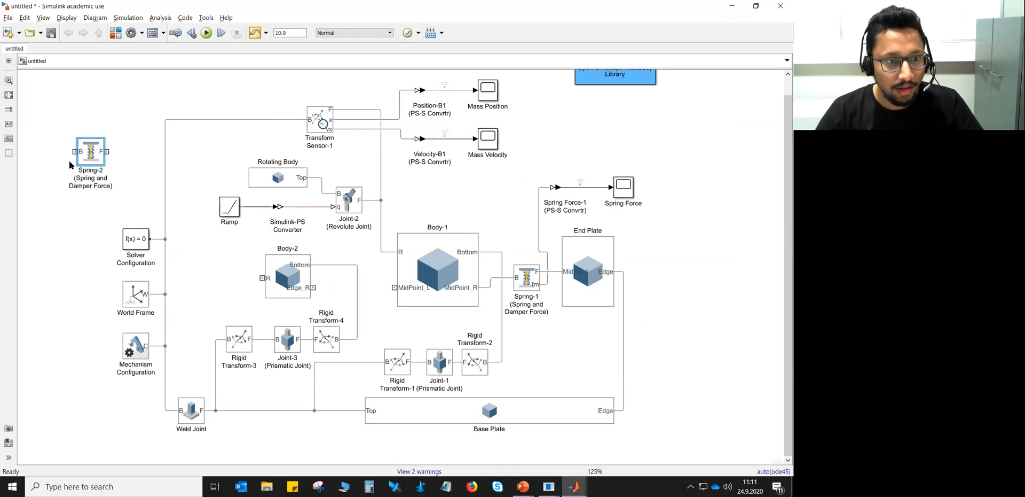
Set Spring-2's natural length to 0.6-0.1-0.05 m and enable its force sensing
double_click(91, 155)
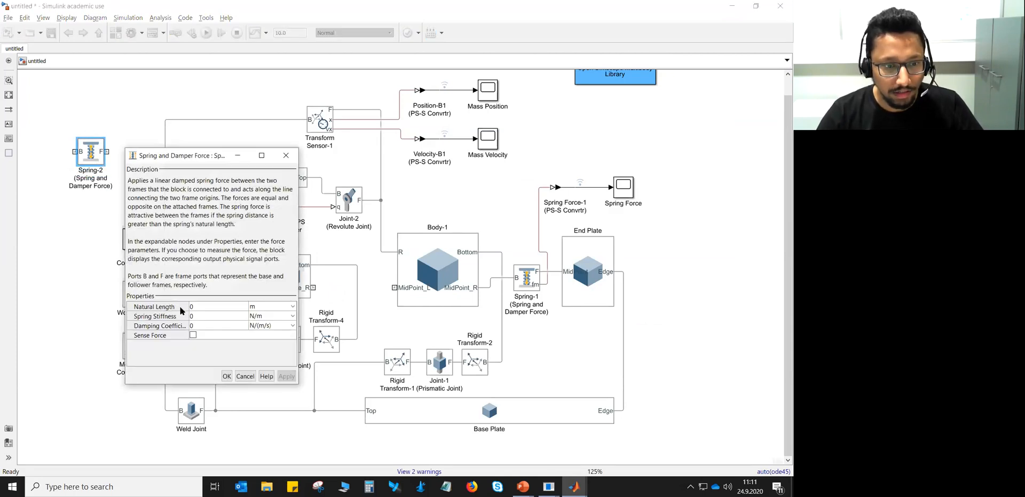
click(196, 309)
text(0.1-0.05)
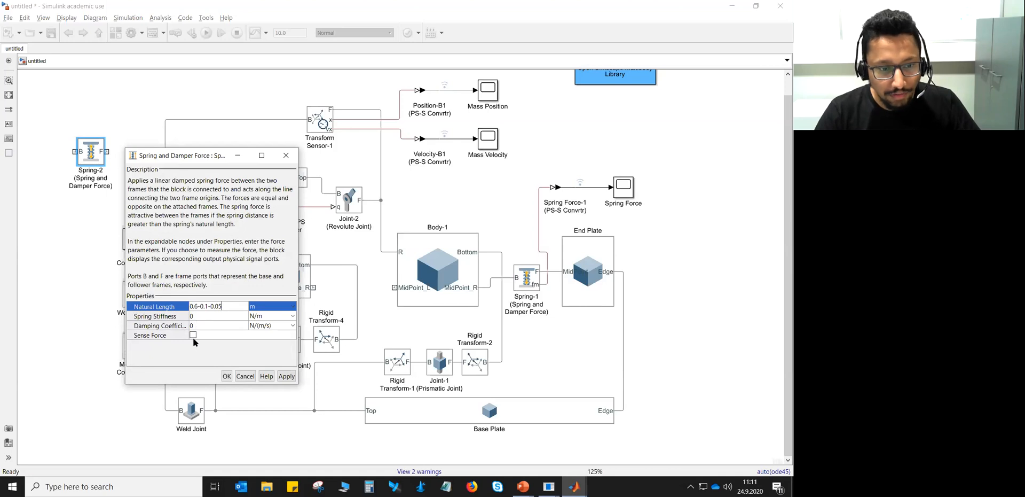
click(193, 335)
click(198, 326)
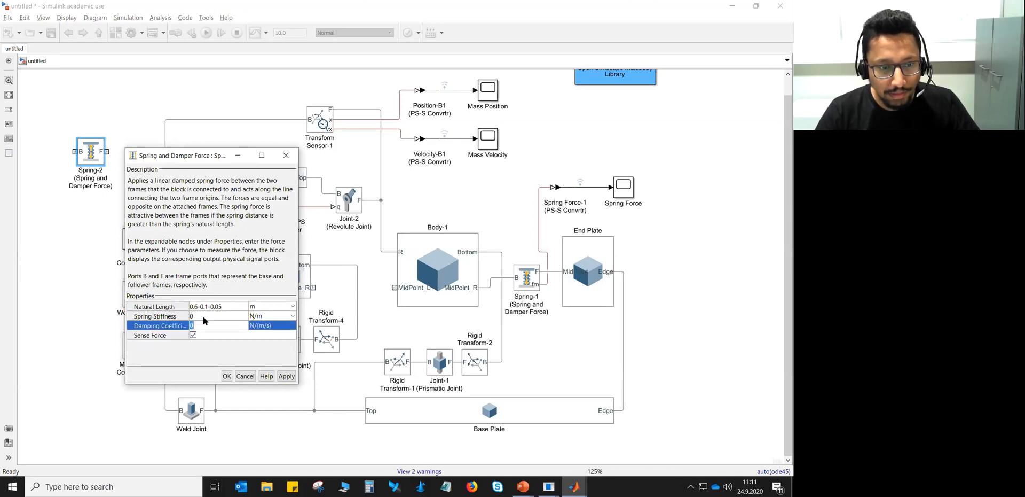
Set Spring-2's spring stiffness to 100 N/m and accept the block parameters
click(206, 315)
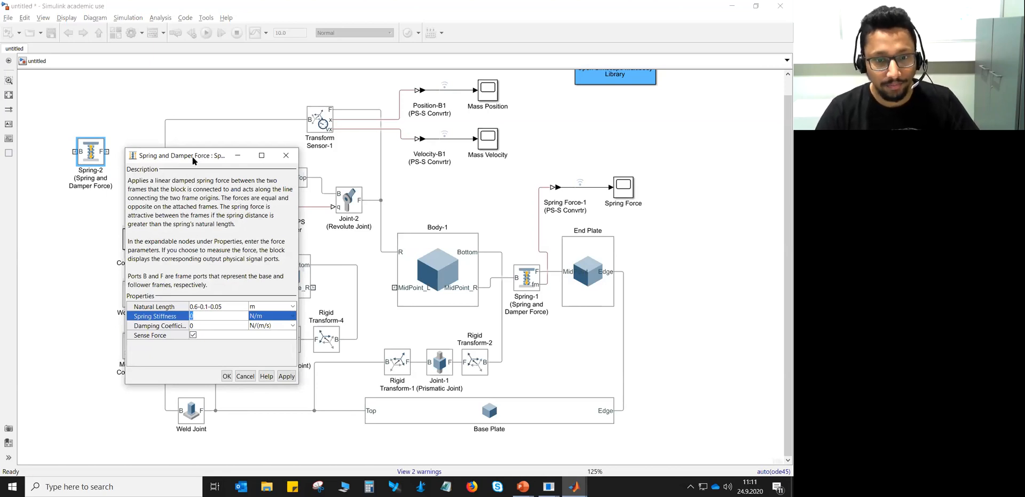
drag(190, 156, 112, 156)
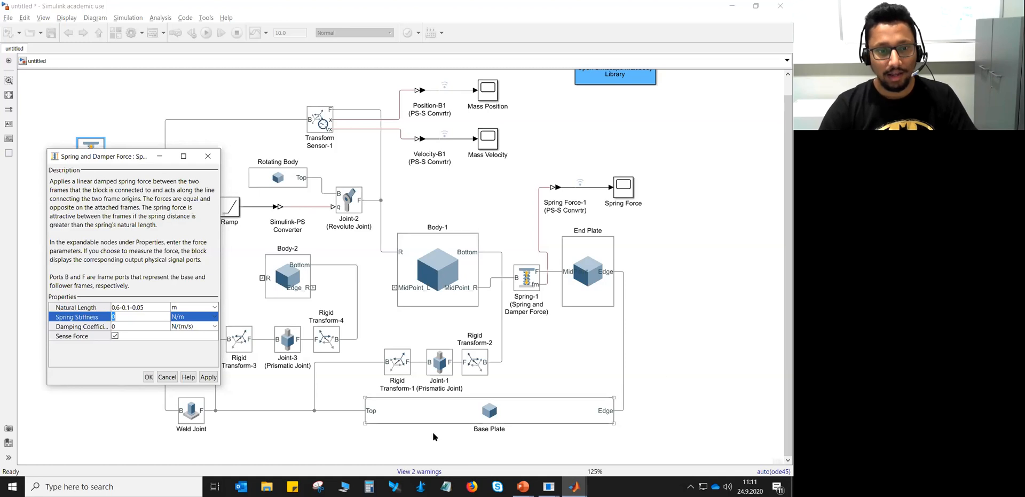
click(273, 223)
click(270, 220)
click(233, 219)
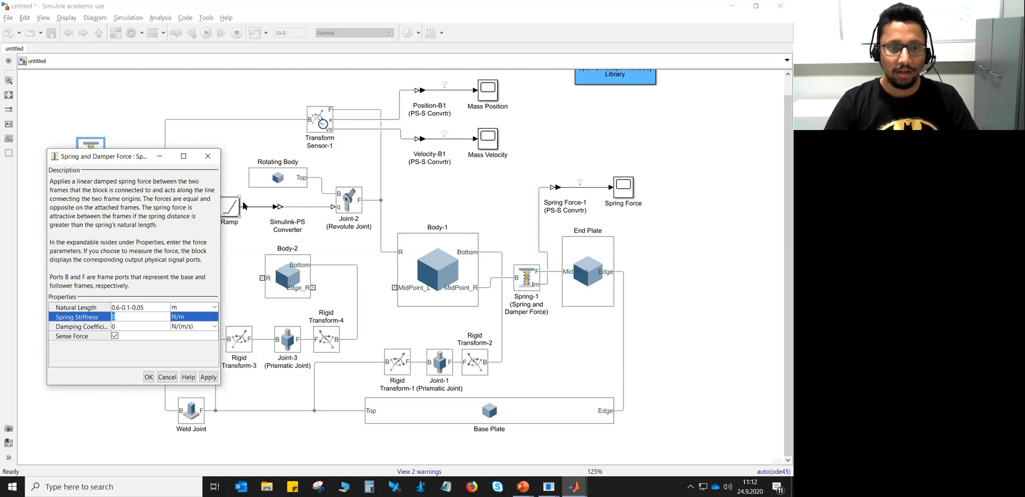
click(275, 179)
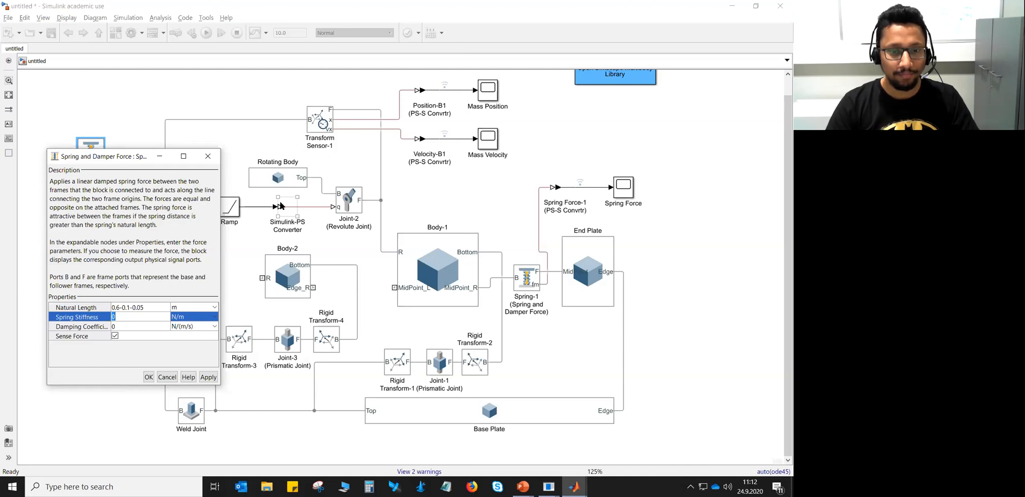
click(272, 281)
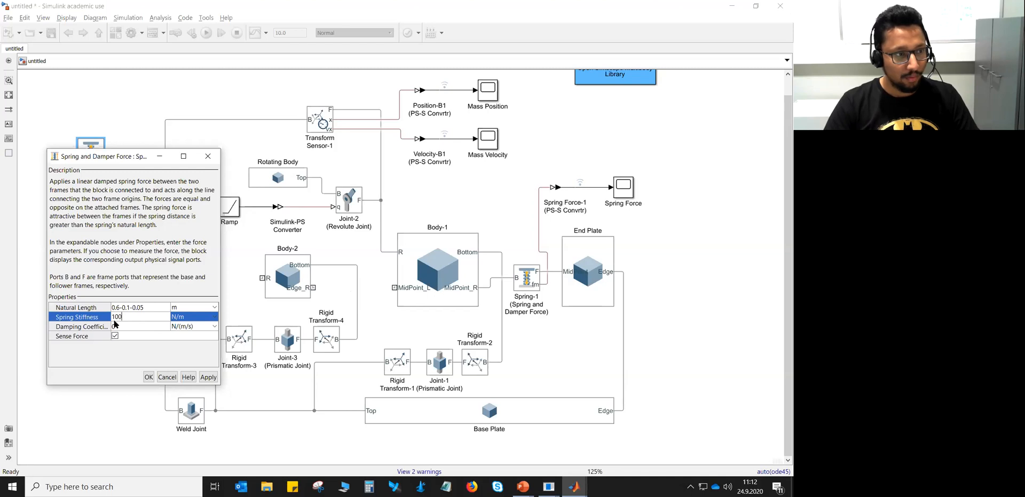
click(149, 377)
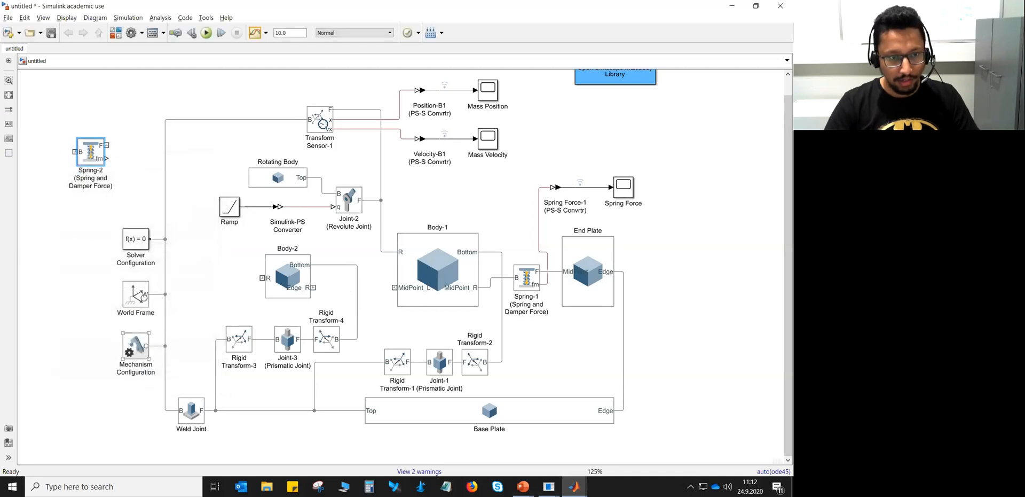
Place Spring-2 between Body-2 and Body-1 and reroute the Body-2 Bottom line to run clear of the spring block
drag(89, 156, 359, 287)
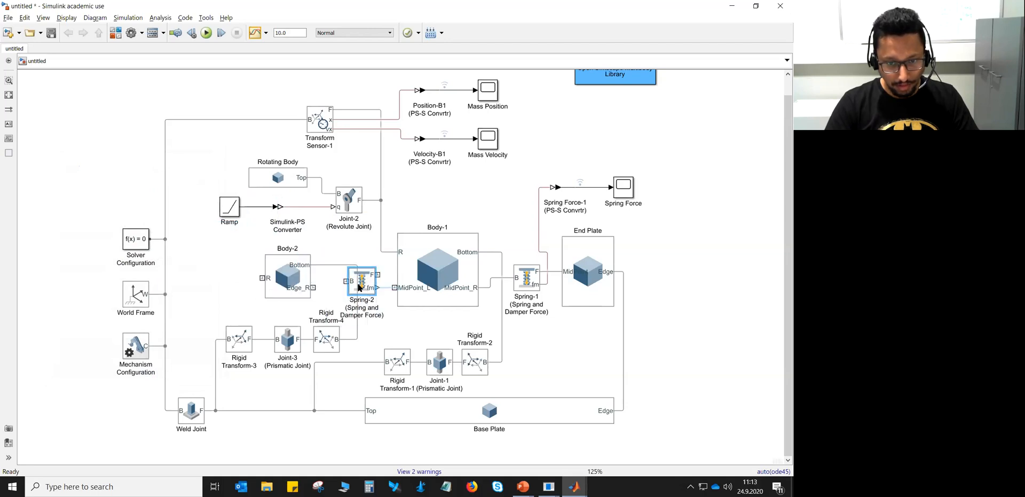
drag(362, 285, 356, 273)
click(357, 314)
drag(328, 266, 329, 309)
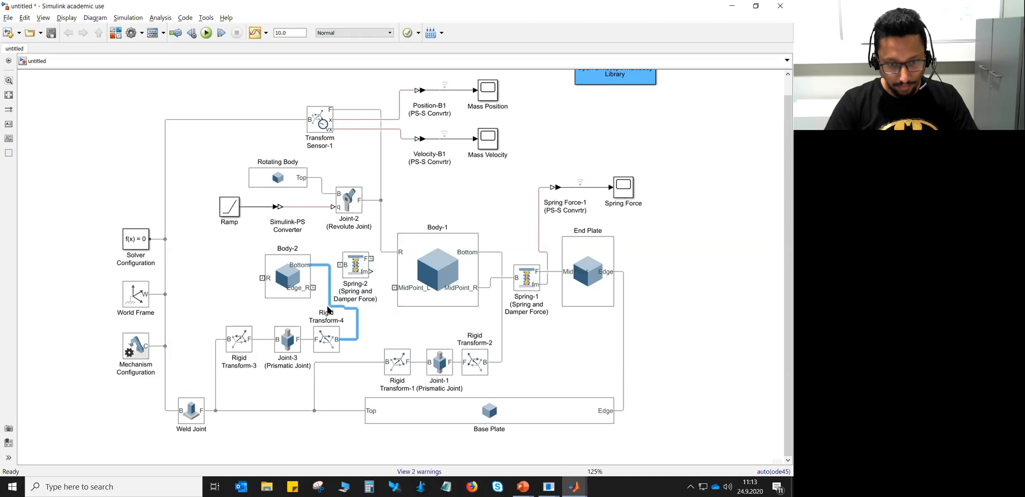
click(368, 321)
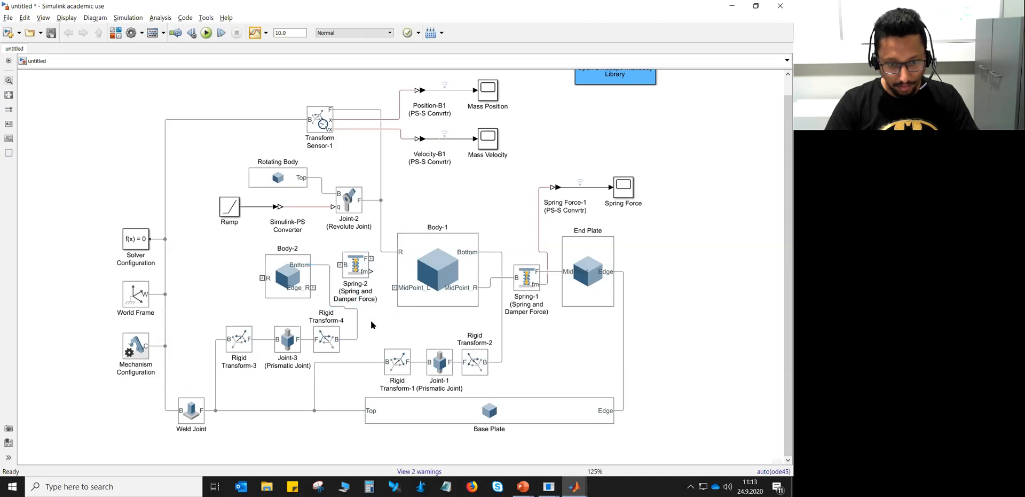
Connect Body-2's Edge_R port to Spring-2's B port and Spring-2's F port to Body-1's MidPoint_L port
click(362, 265)
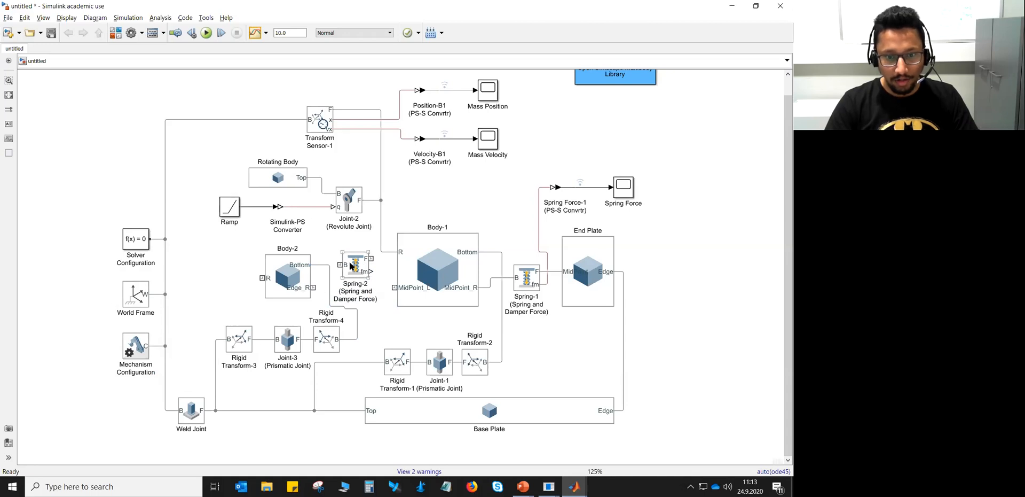
click(314, 288)
drag(313, 287, 338, 271)
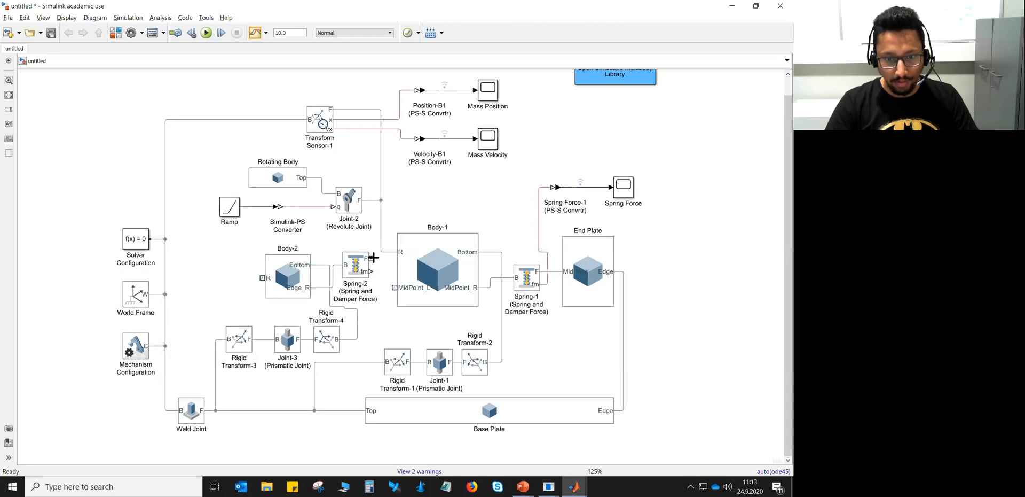
drag(373, 257, 390, 287)
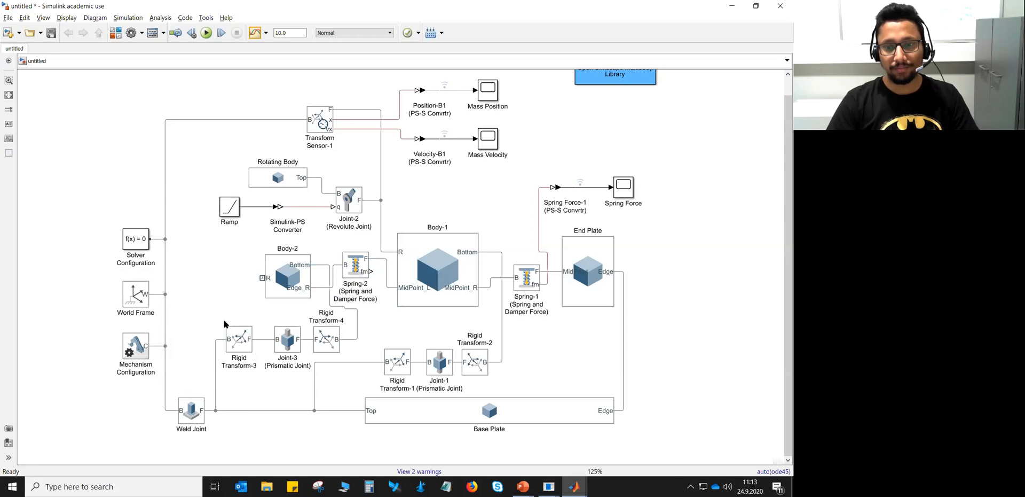
Run the simulation, switch to Mechanics Explorer, and replay the animation to examine how both spring-linked bodies move
click(206, 33)
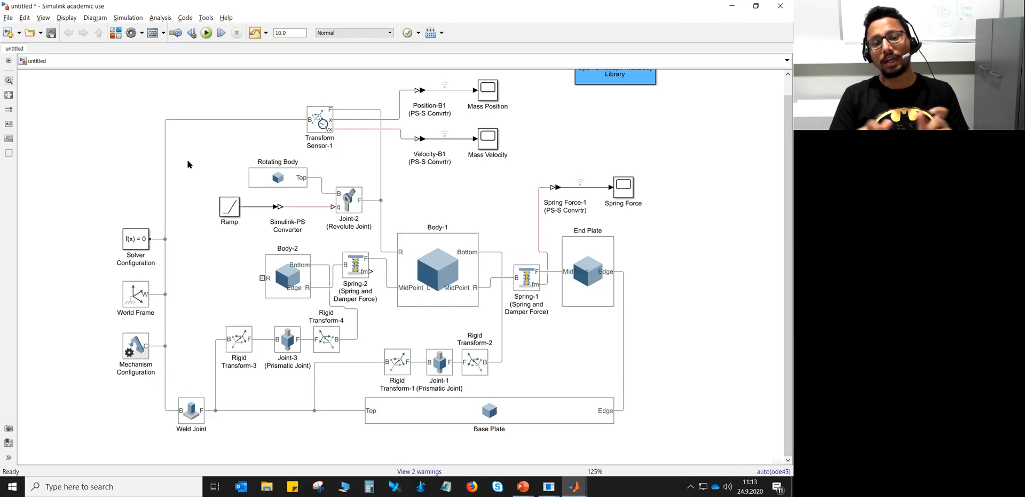
click(412, 410)
mouse_move(574, 486)
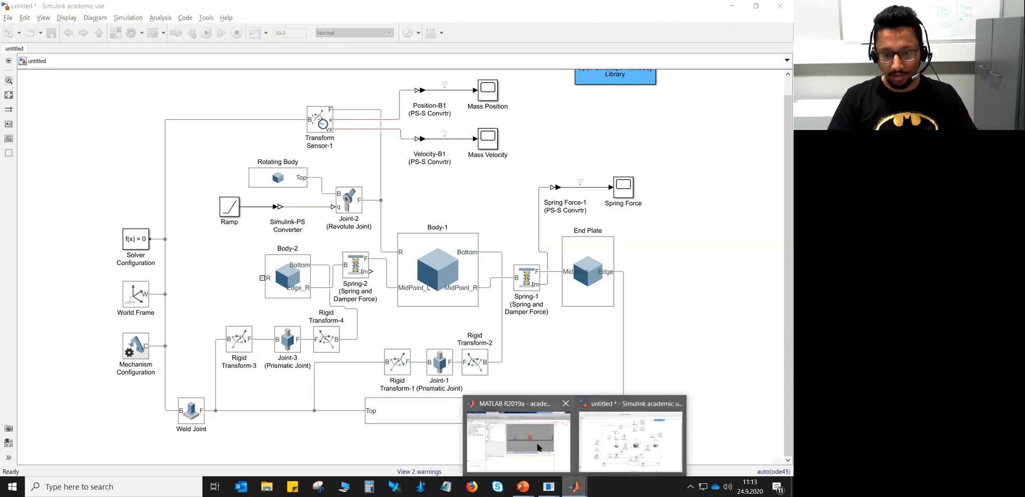
click(538, 448)
click(334, 328)
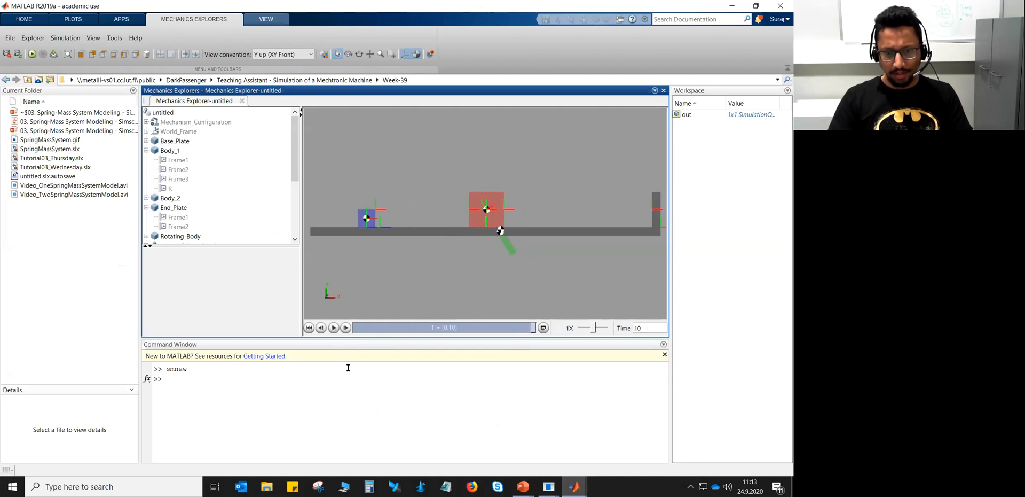
click(334, 328)
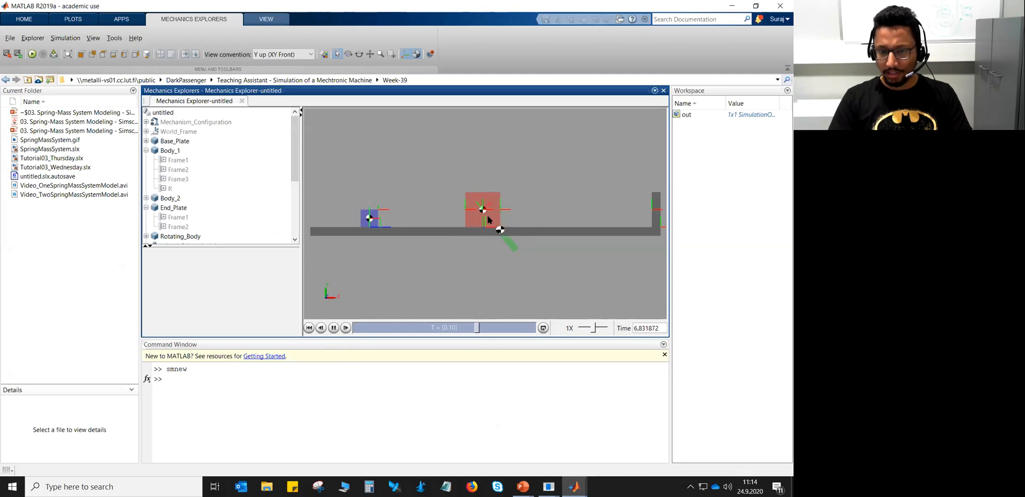
click(334, 327)
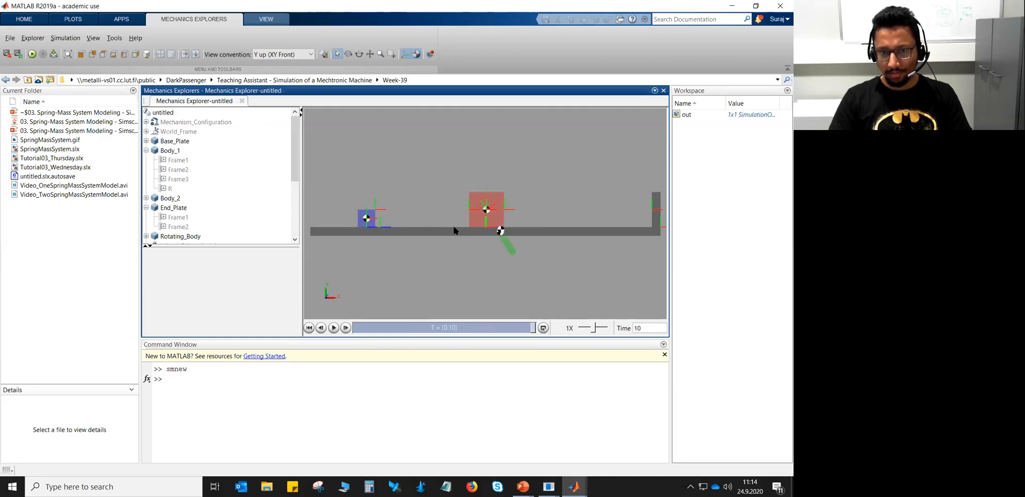
click(334, 328)
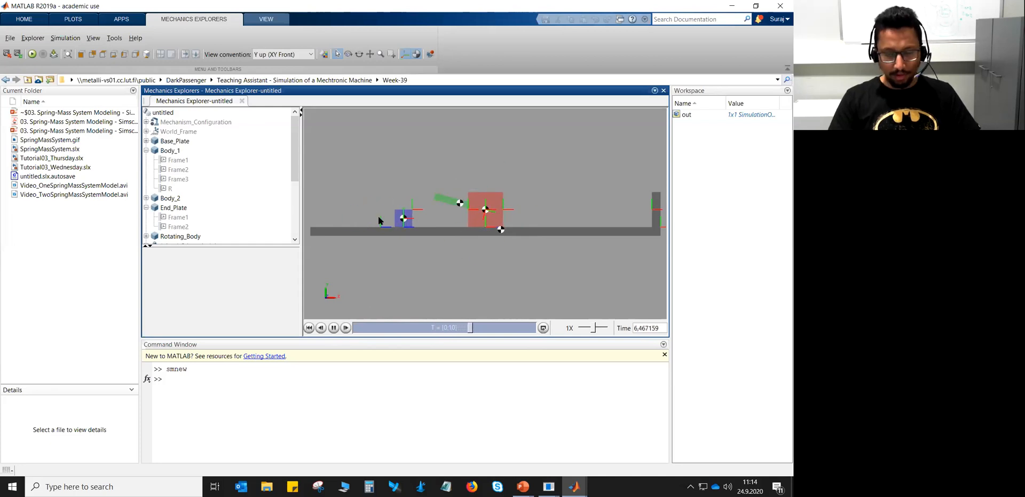
Return to the Simulink model, duplicate the Spring Force-1 converter above Body-1, and name the copy Spring Force-2 (PS-S Convrtr)
key(alt+Tab)
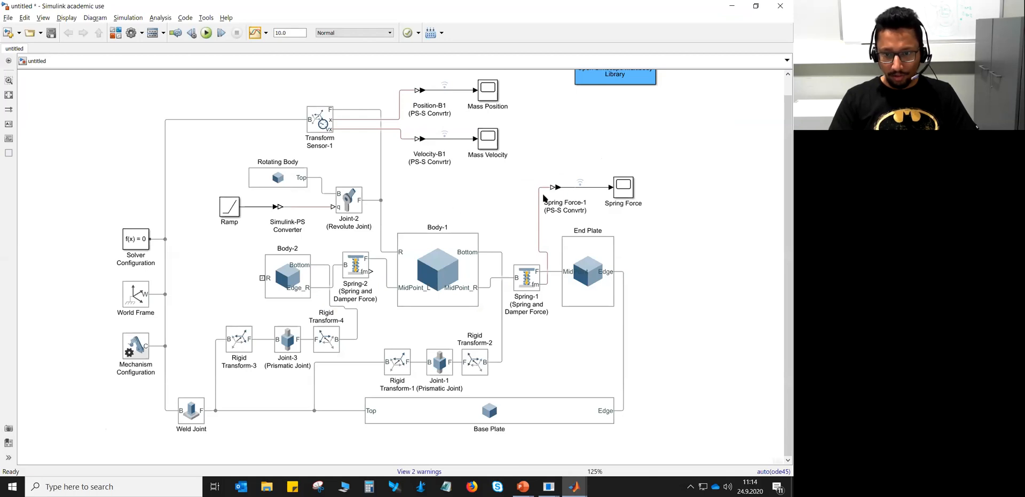
click(368, 273)
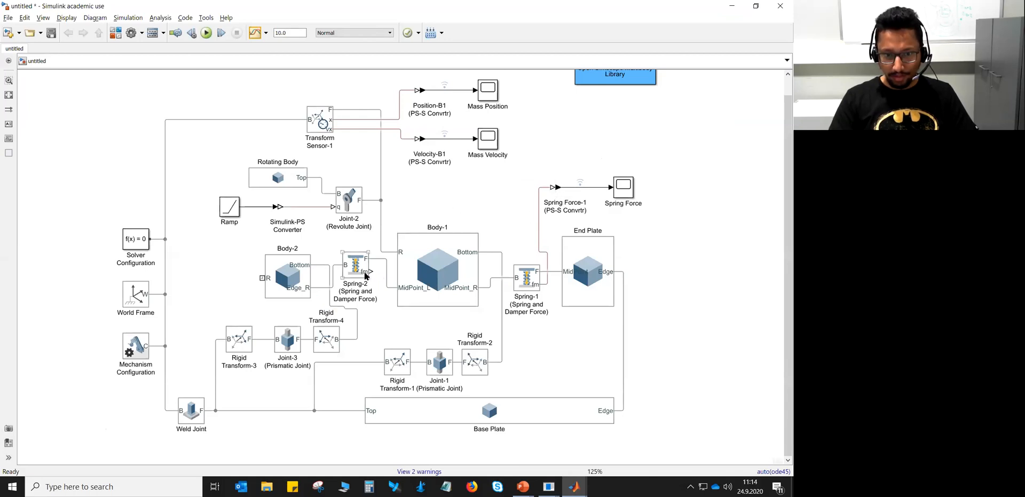
click(555, 205)
drag(565, 195, 471, 202)
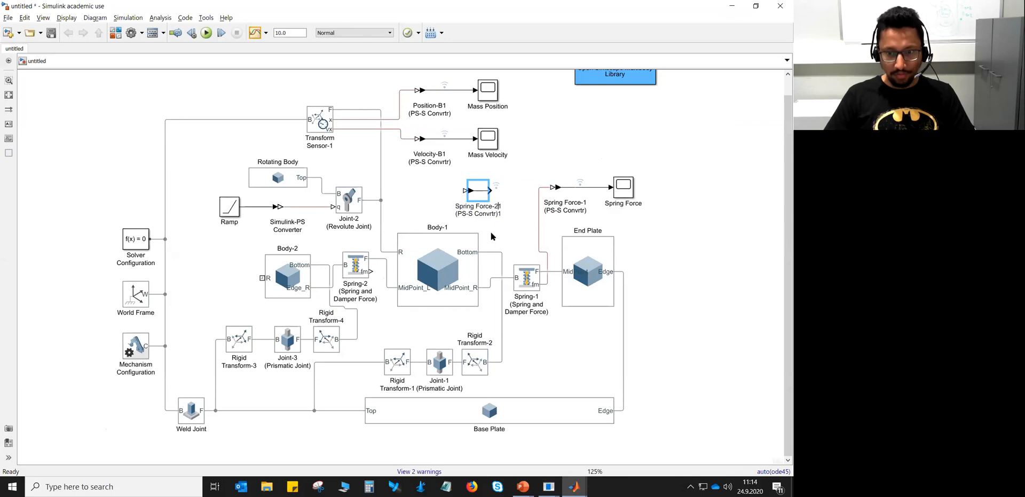
key(BackSpace)
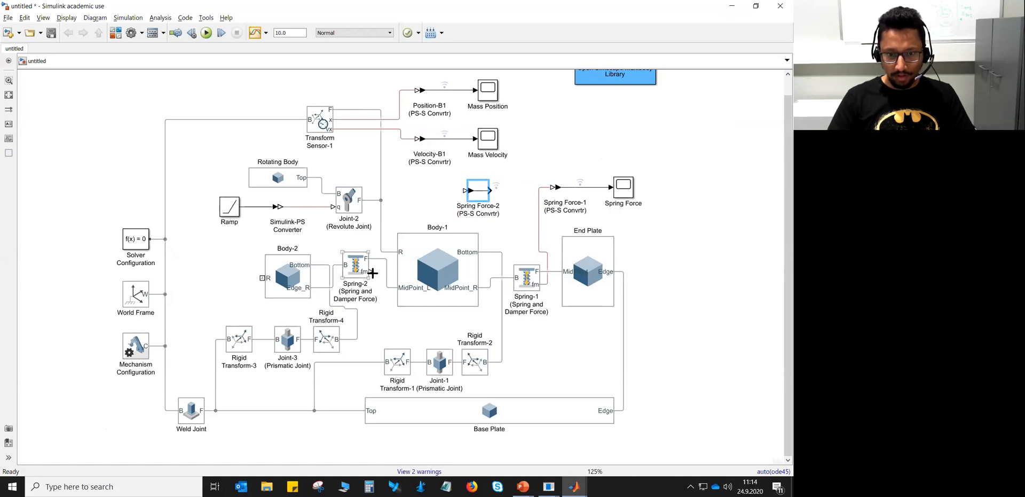
Connect Spring-2's force-sensing output to the input of the Spring Force-2 PS-S converter
drag(368, 272, 484, 196)
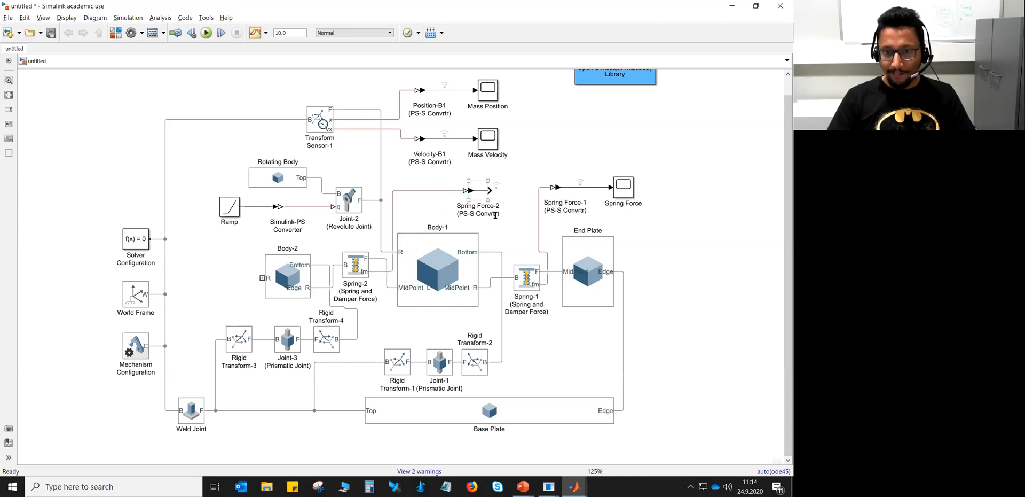
click(483, 194)
drag(483, 194, 486, 197)
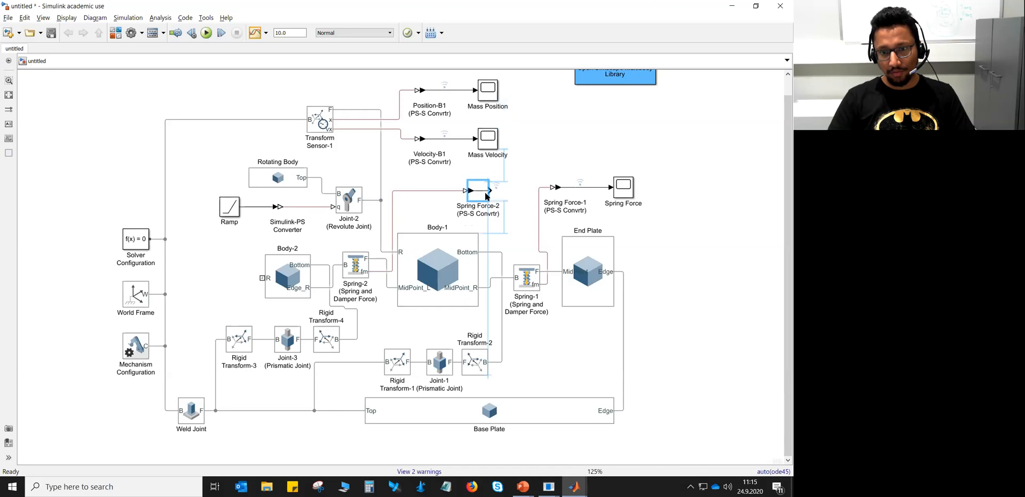
click(503, 194)
click(486, 187)
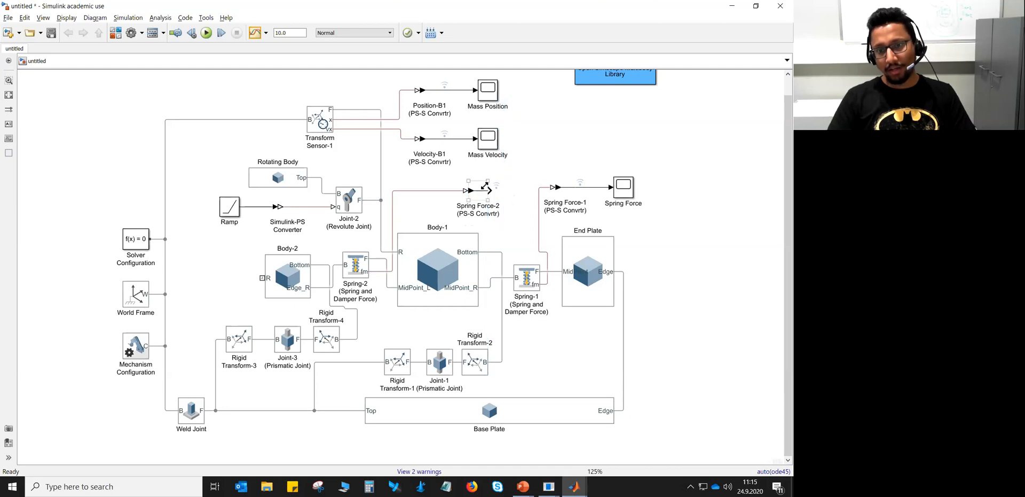
click(618, 187)
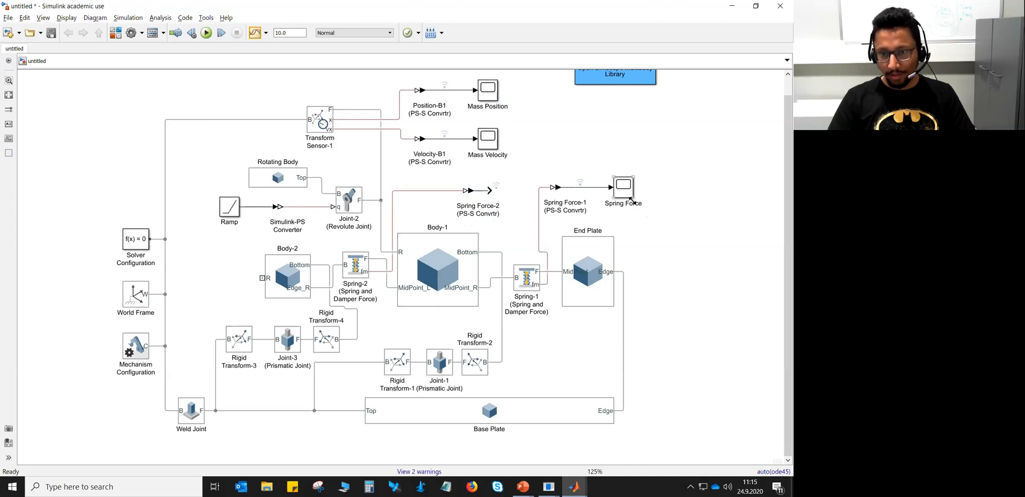
click(627, 184)
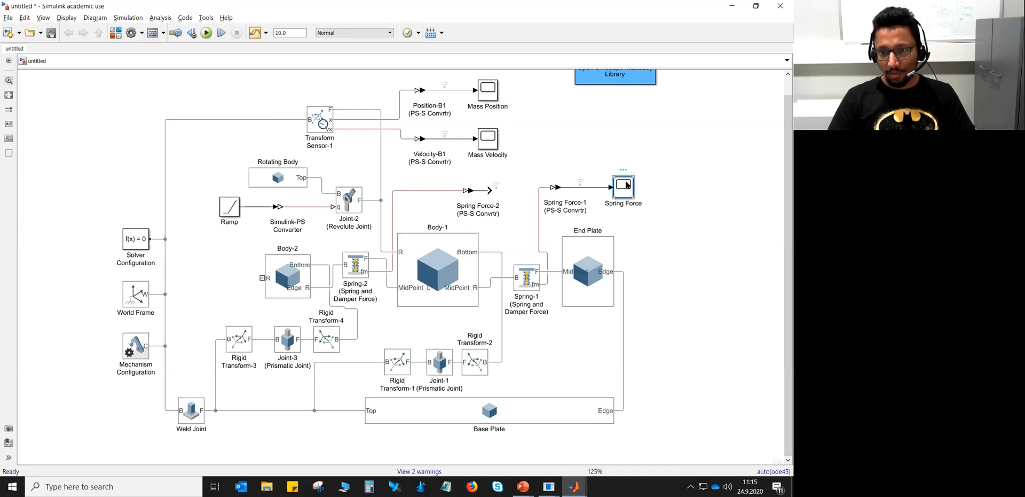
right_click(627, 184)
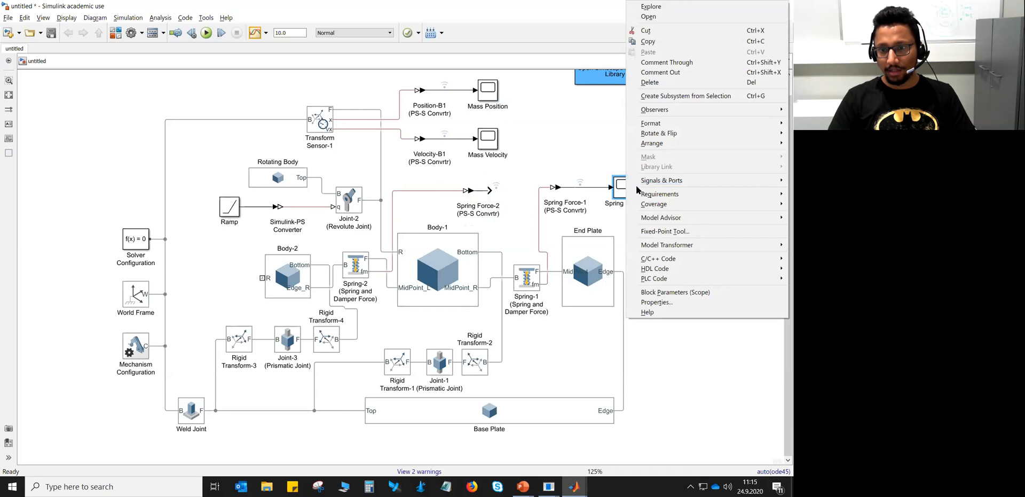
mouse_move(645, 183)
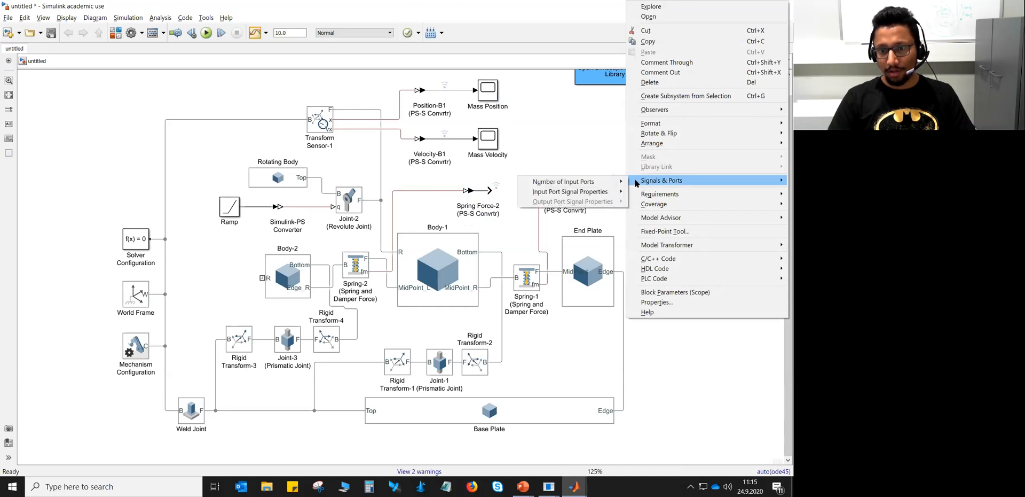
mouse_move(609, 181)
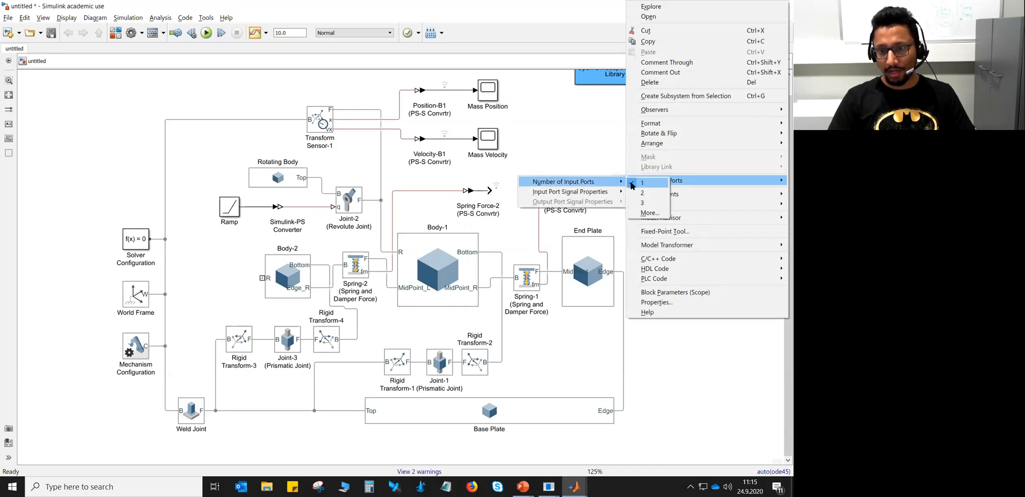
click(661, 369)
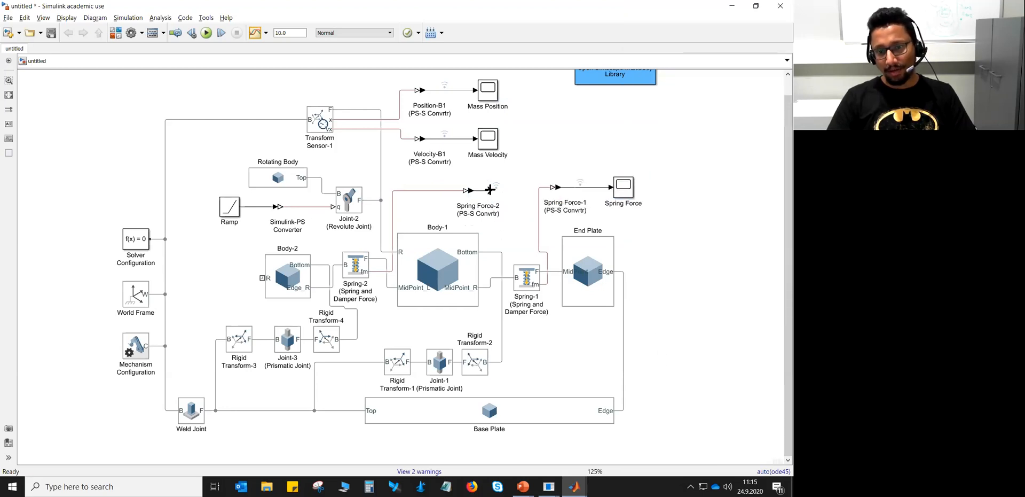
Connect the Spring Force-2 converter's output to a second input on the Spring Force scope, routing the line beneath the Spring Force-1 label
drag(489, 190, 616, 190)
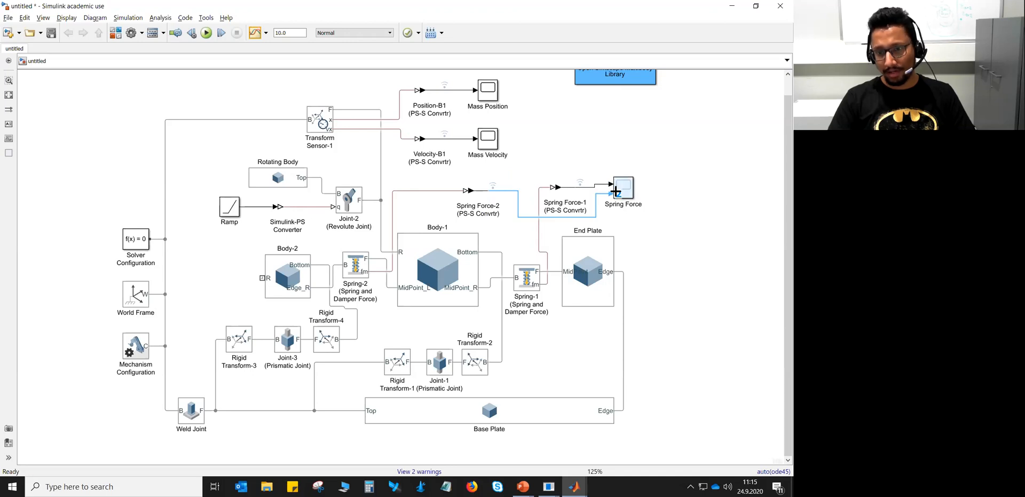
drag(617, 191, 617, 192)
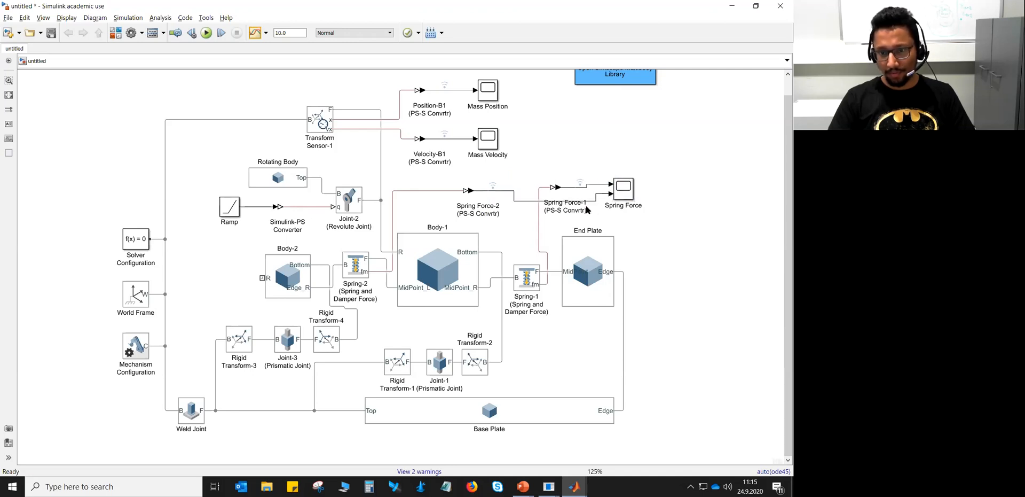
drag(536, 204, 535, 220)
click(649, 229)
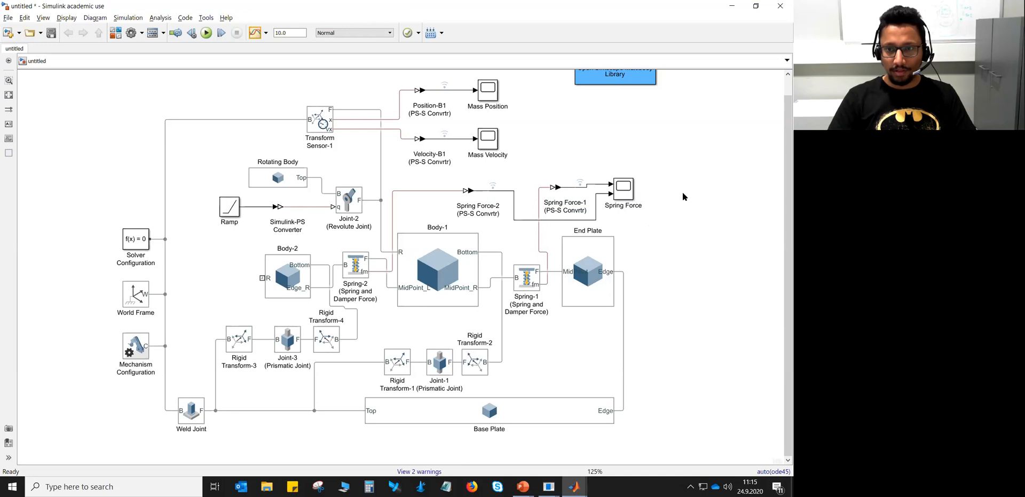
Move the Open Simscape Multibody Library block farther up, clear of the model's blocks
scroll(683, 192, up, 3)
drag(622, 180, 658, 104)
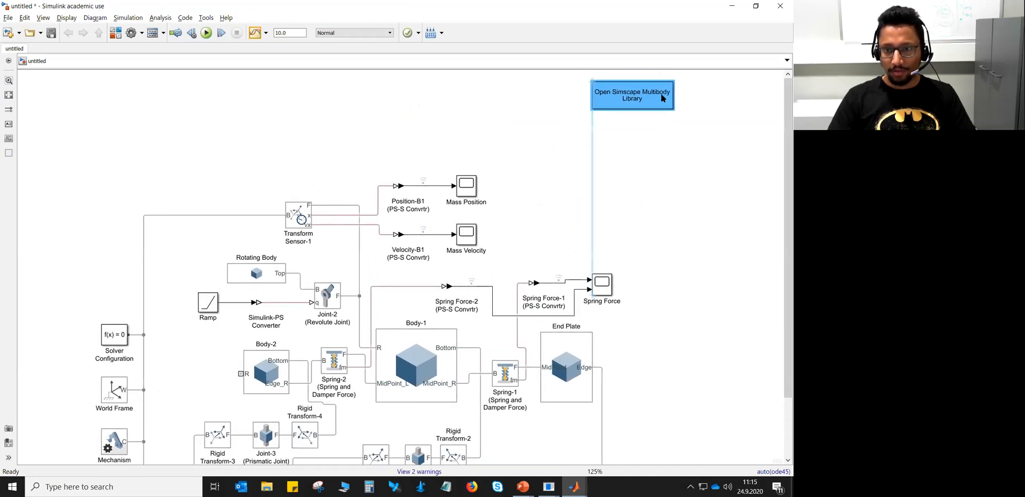
scroll(672, 301, down, 1)
drag(672, 301, 702, 253)
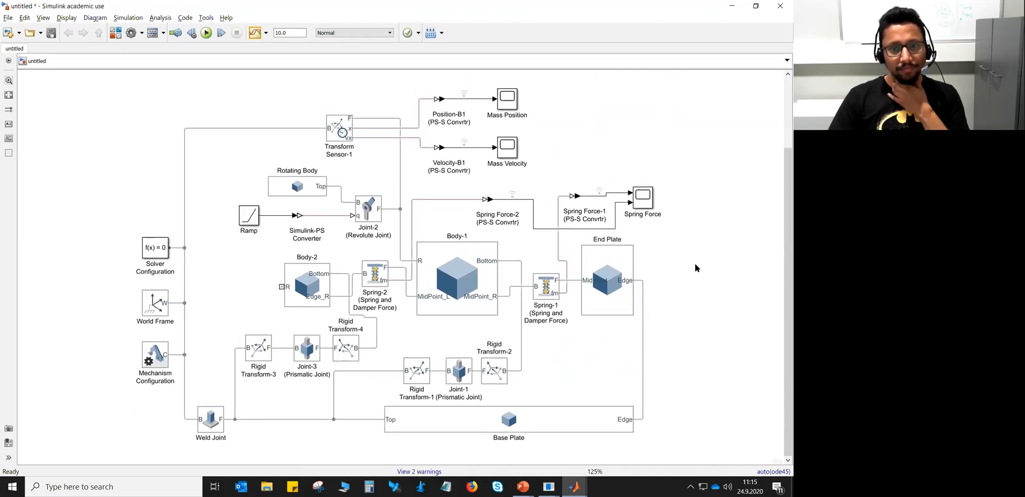
scroll(696, 266, up, 1)
drag(690, 265, 670, 259)
scroll(704, 265, down, 1)
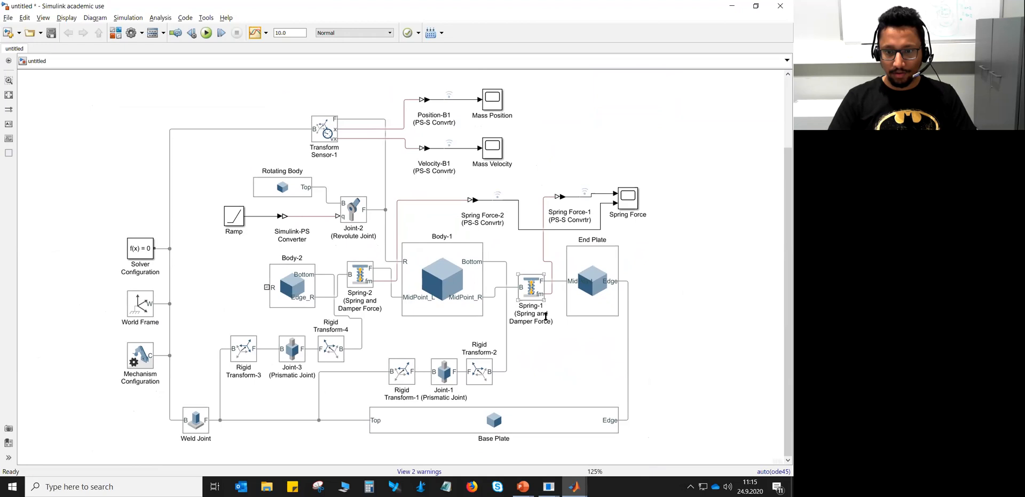
Duplicate the Transform Sensor-1 block and place the copy above and to the left of the original
click(360, 270)
click(605, 235)
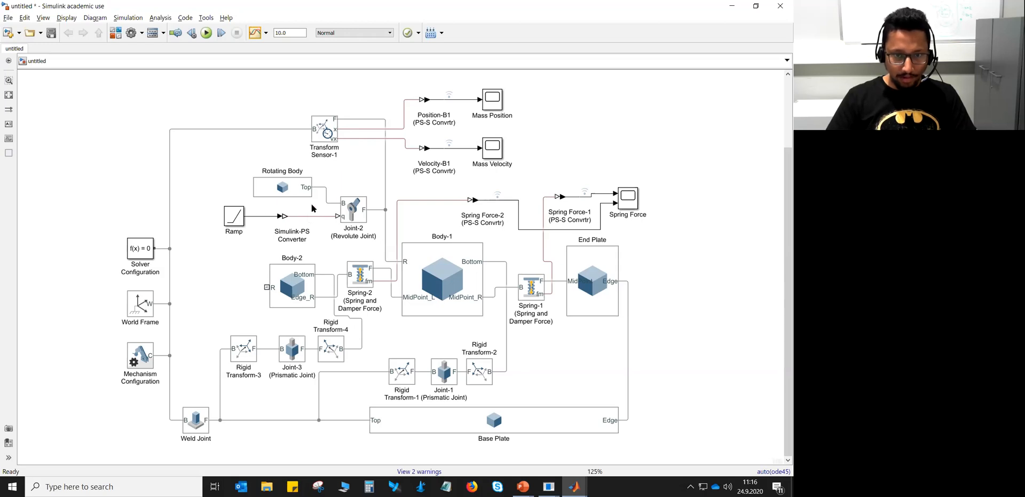
click(325, 133)
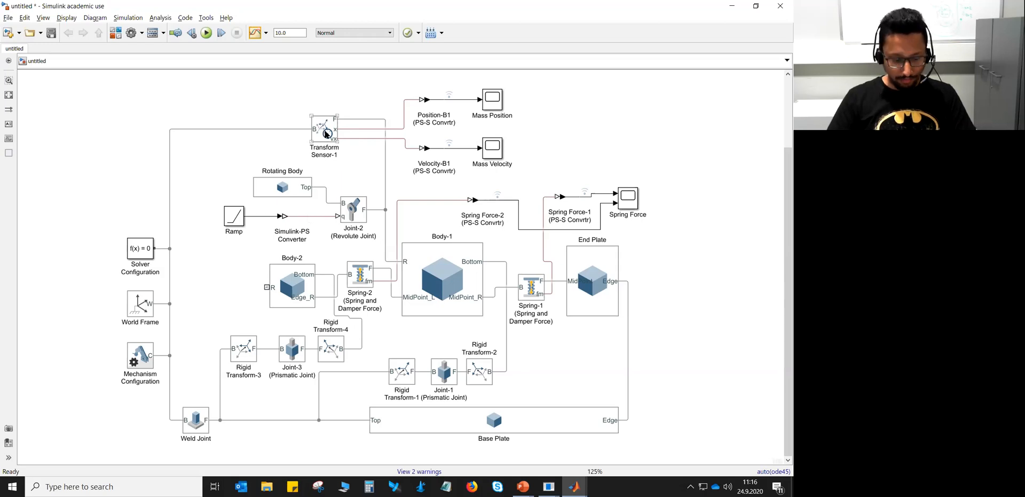
drag(326, 135, 204, 99)
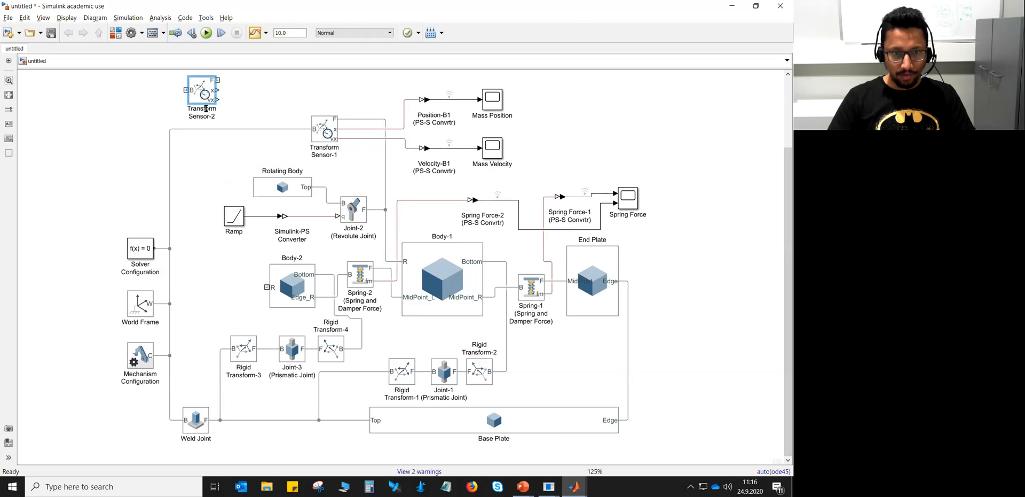
scroll(211, 180, up, 1)
click(207, 181)
Duplicate the Position-B1 and Velocity-B1 PS-S converters and place the copies beside Transform Sensor-2
click(432, 117)
shift+click(437, 165)
drag(437, 165, 281, 117)
click(255, 169)
click(266, 123)
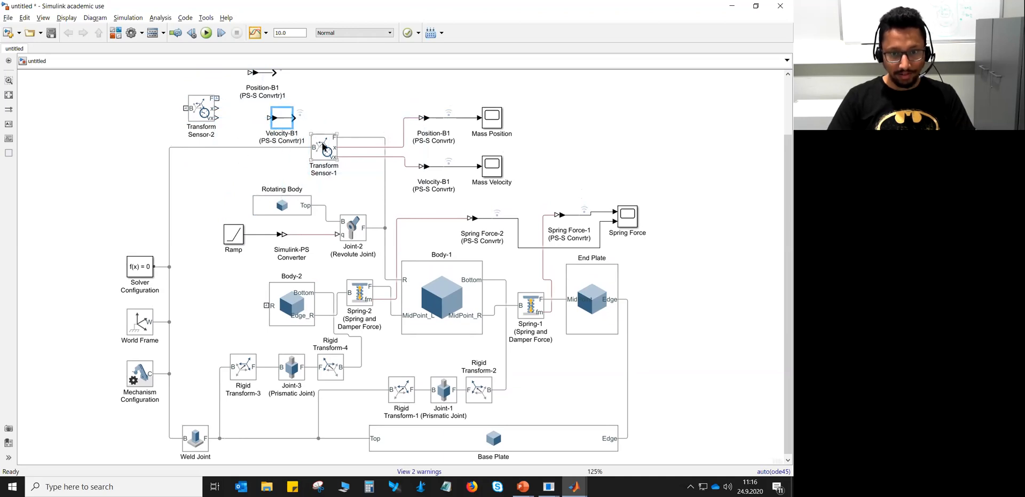
Shift Transform Sensor-1 slightly down and align the two copied converters one above the other beside Transform Sensor-2
drag(332, 154, 329, 166)
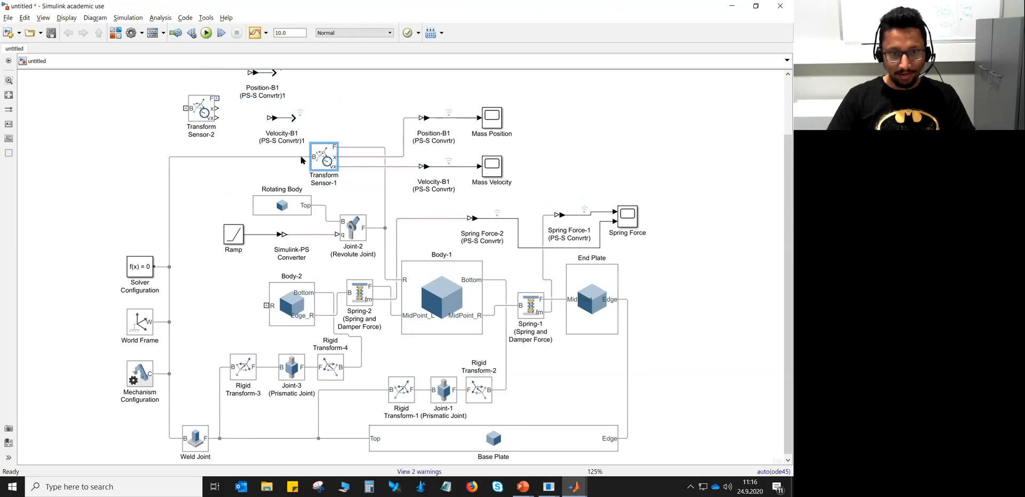
drag(281, 126, 275, 133)
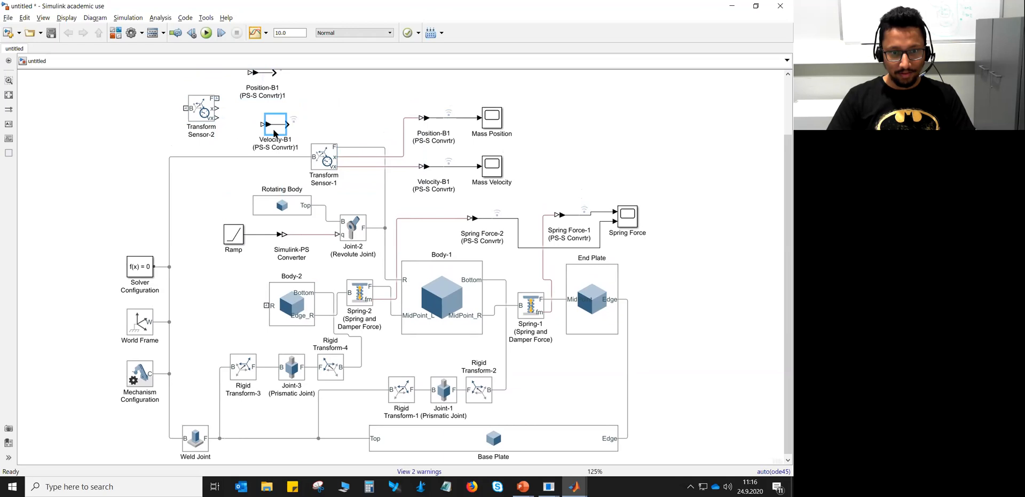
drag(265, 76, 286, 86)
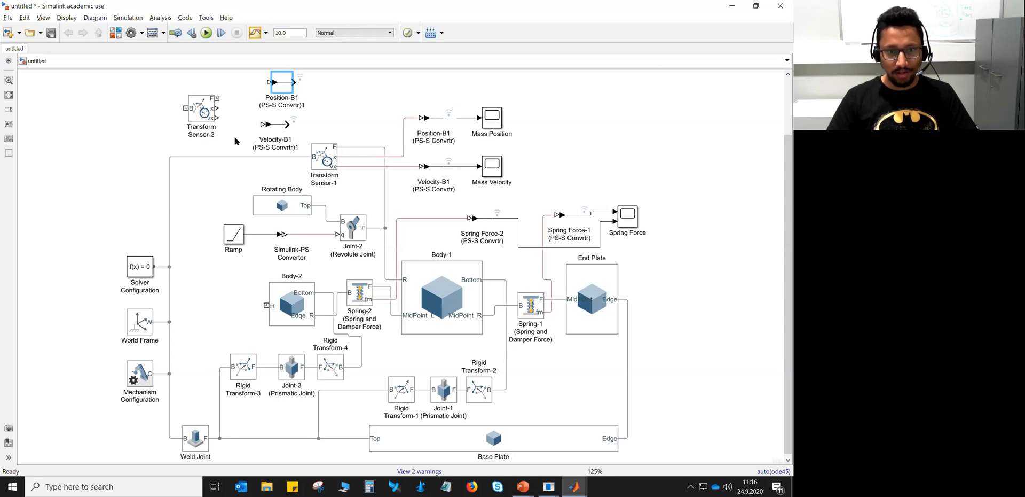
scroll(236, 141, down, 1)
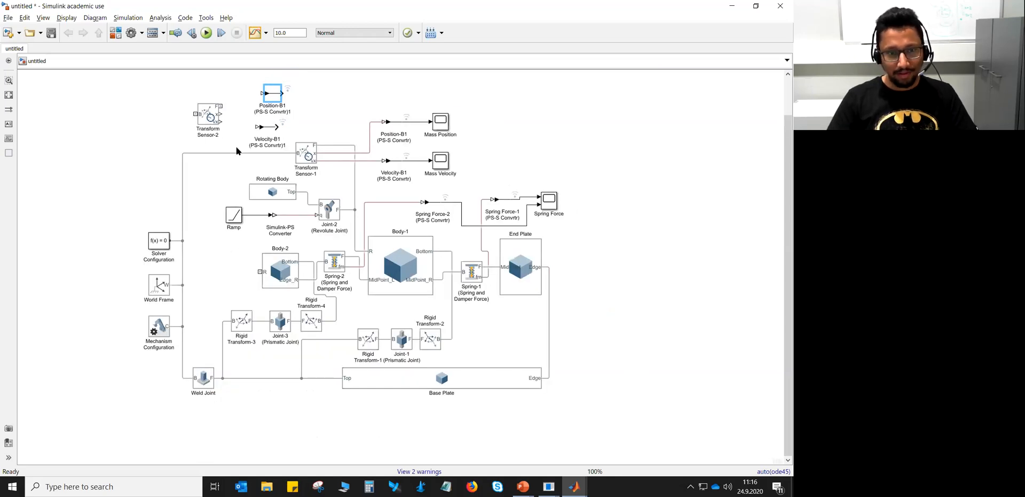
scroll(237, 150, up, 1)
drag(239, 134, 239, 142)
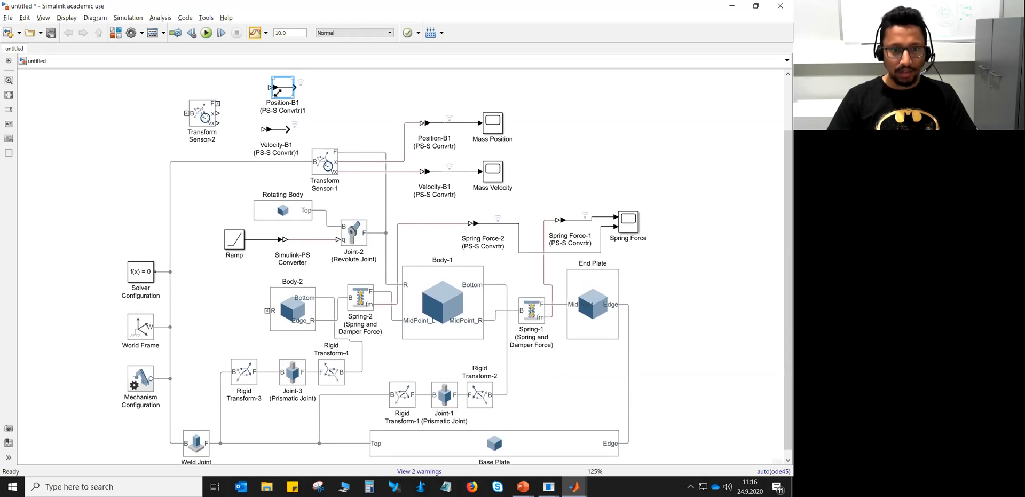
drag(279, 92, 272, 92)
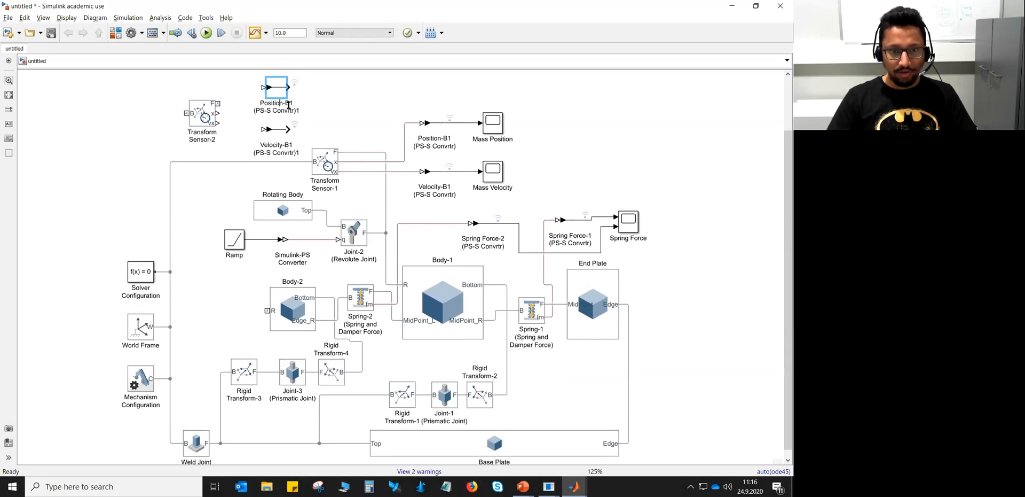
Rename the copied converters Position-B2 (PS-S Convrtr) and Velocity-B2 (PS-S Convrtr)
key(BackSpace)
text(2)
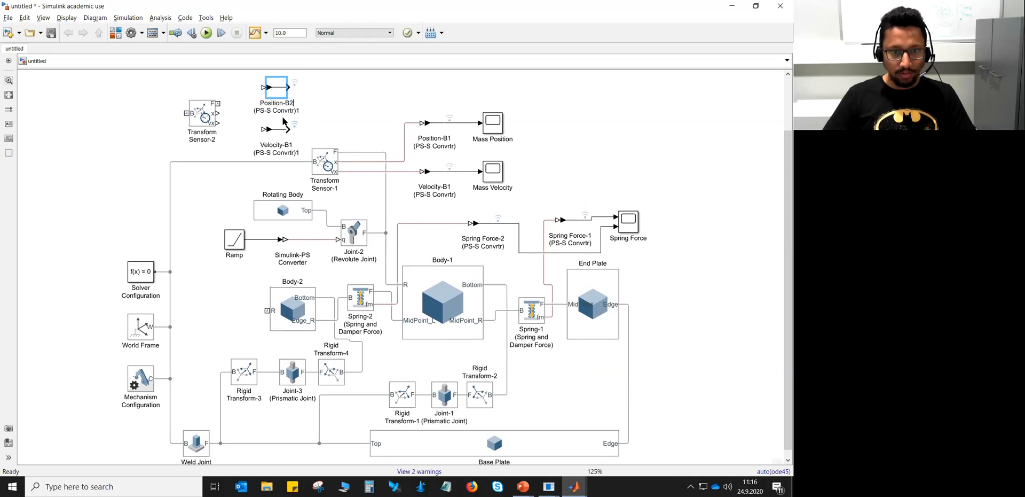
key(Delete)
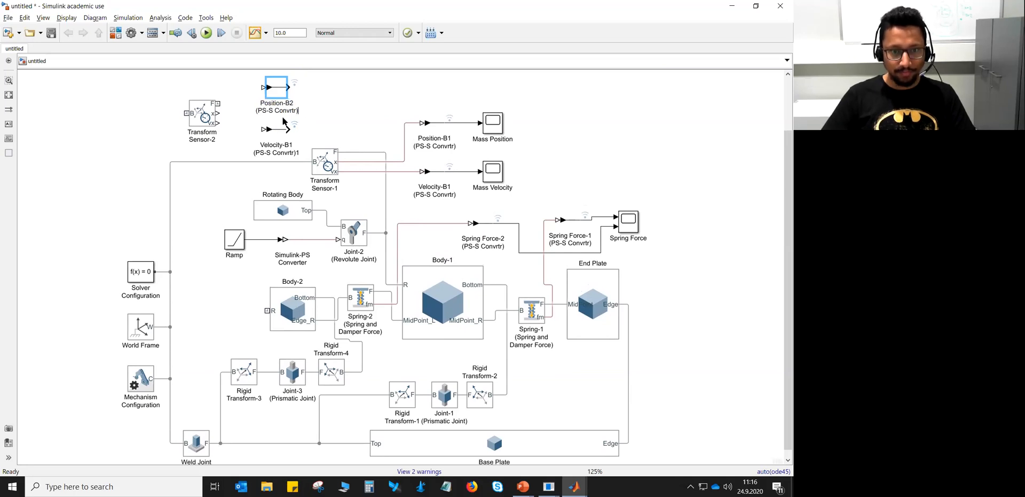
click(291, 149)
click(290, 145)
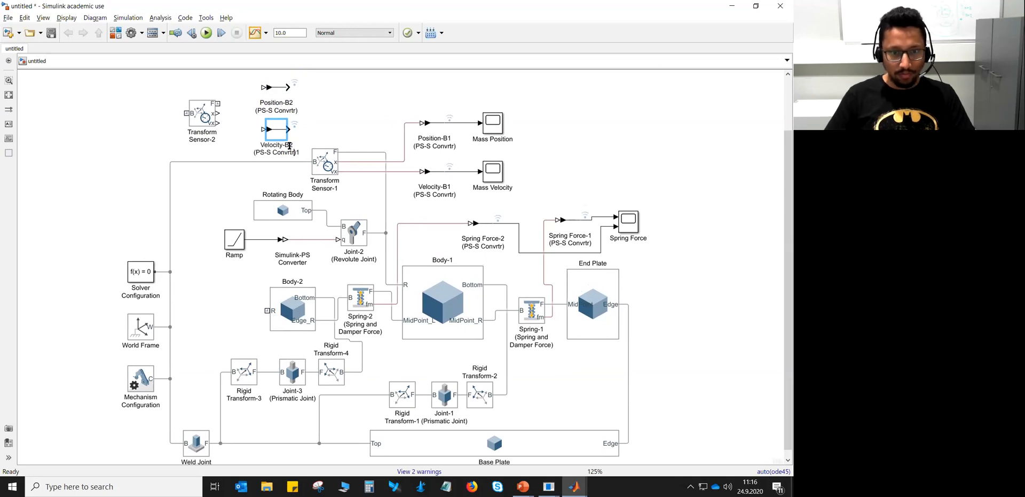
key(Delete)
key(Escape)
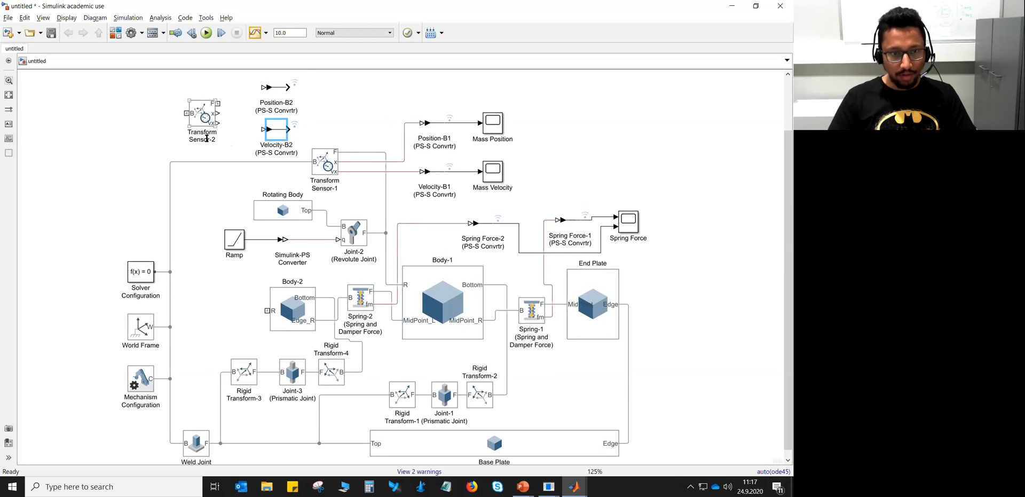
Connect Transform Sensor-2's B port to the World Frame line and its F port to Body-2's R port, routing the line clear of the Ramp block
mouse_move(185, 113)
mouse_down()
mouse_move(172, 126)
mouse_move(171, 167)
mouse_up()
mouse_move(218, 103)
mouse_down()
mouse_move(227, 288)
mouse_move(270, 309)
mouse_move(322, 297)
mouse_move(263, 310)
mouse_up()
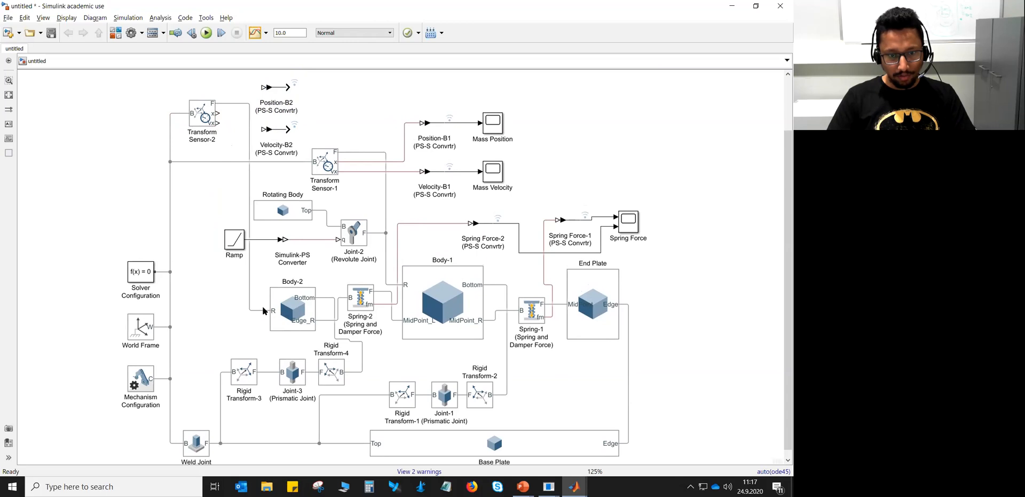
drag(250, 213, 248, 244)
click(192, 250)
drag(211, 208, 224, 209)
click(192, 236)
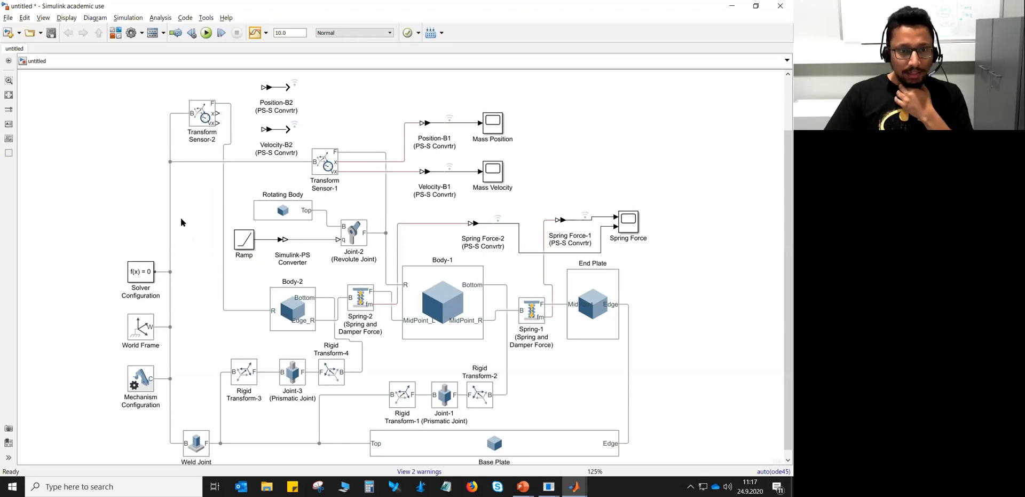
Wire Transform Sensor-2's x and vx outputs through the Position-B2 and Velocity-B2 converters to the Mass Position and Mass Velocity scopes
click(216, 113)
drag(216, 112, 263, 129)
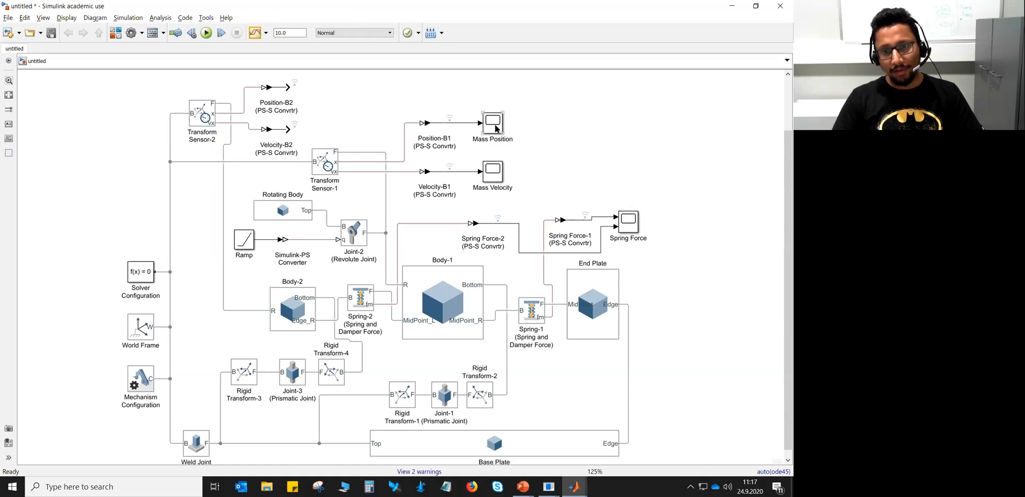
drag(289, 86, 486, 123)
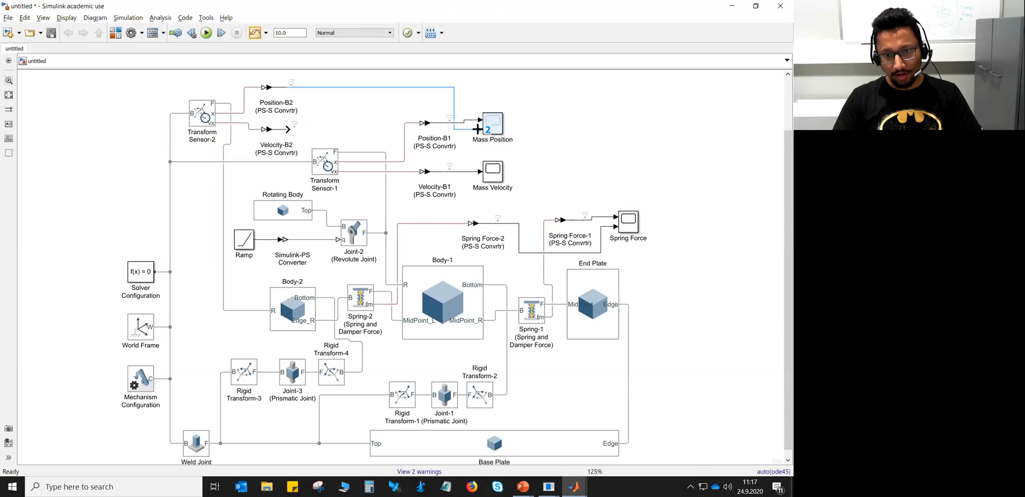
drag(290, 131, 482, 183)
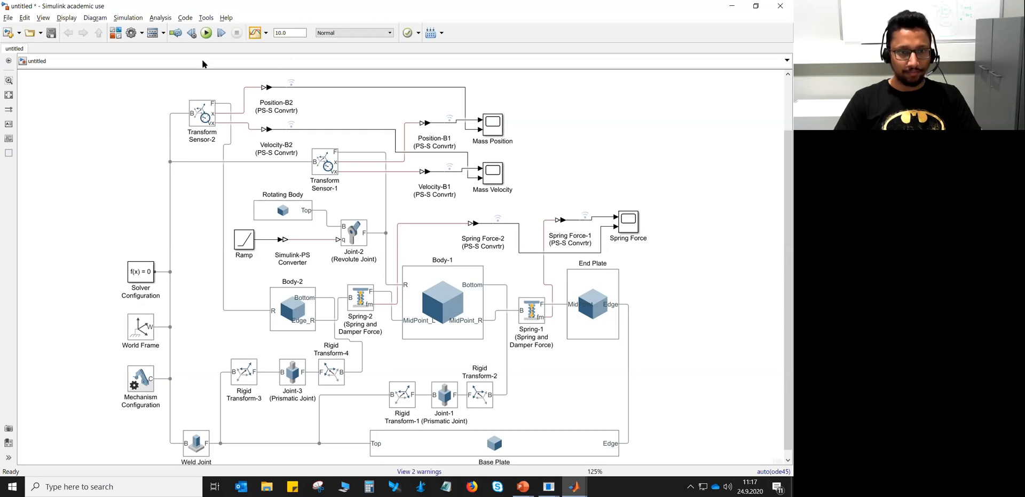
Run the two-mass model simulation and play its animation in MATLAB's Mechanics Explorer
click(206, 32)
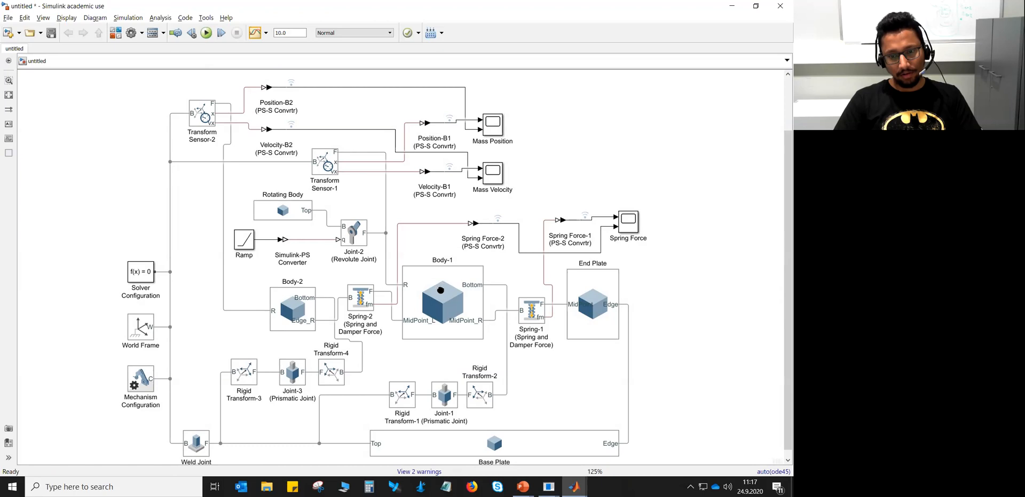
scroll(441, 290, down, 1)
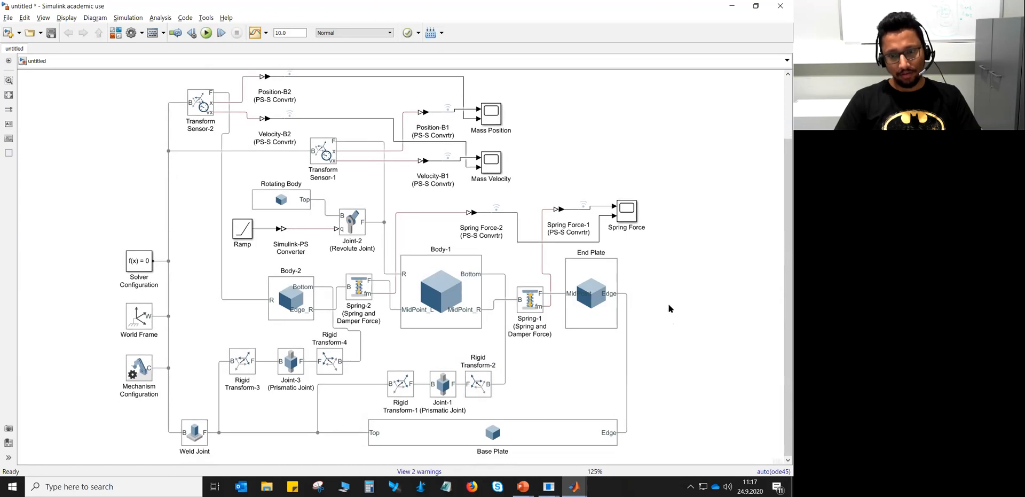
scroll(671, 312, up, 1)
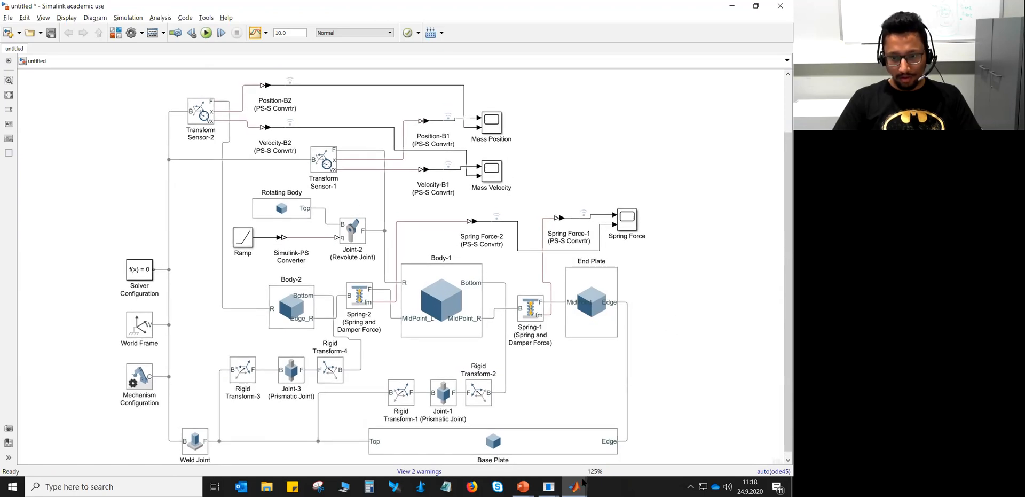
mouse_move(575, 487)
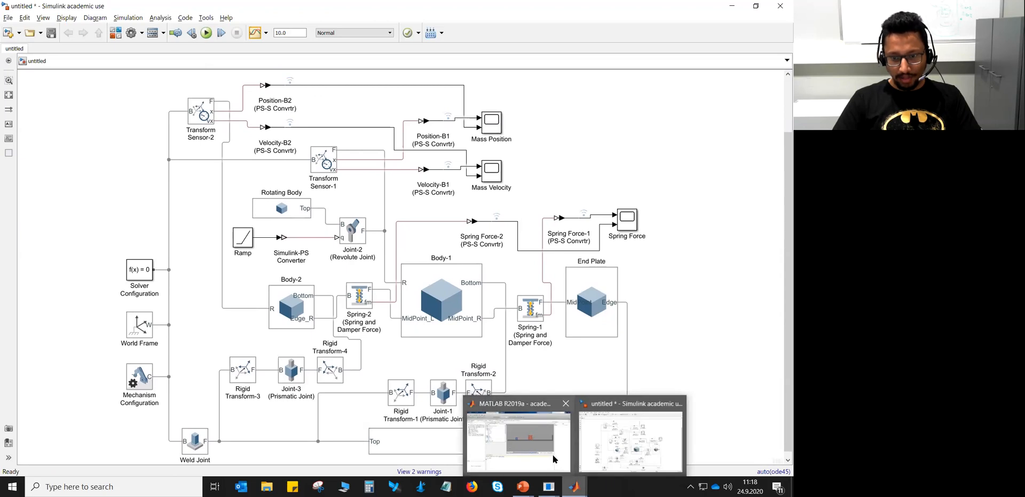
click(553, 454)
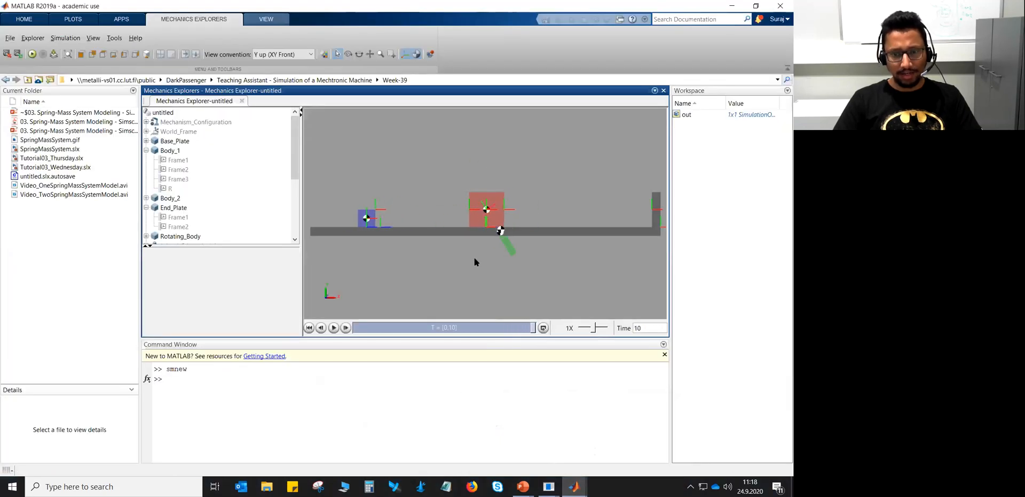
click(333, 328)
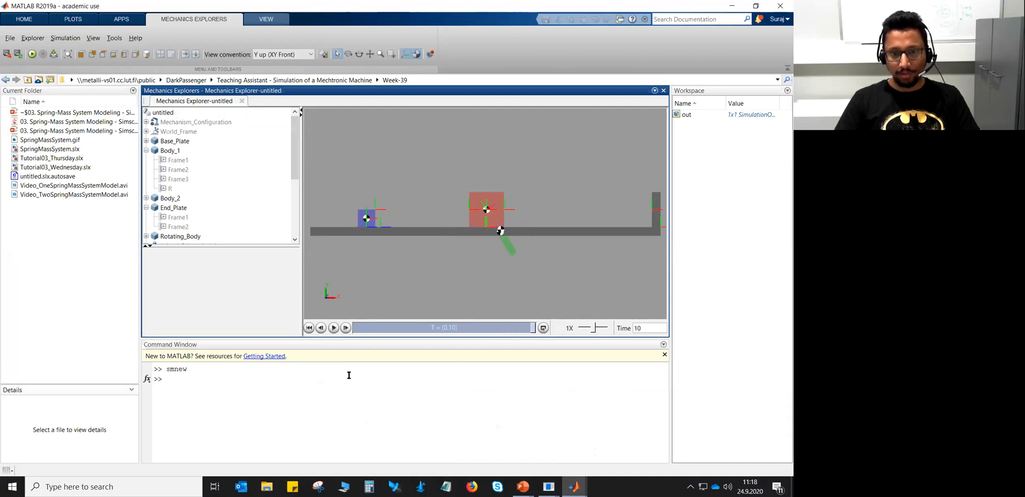
click(729, 6)
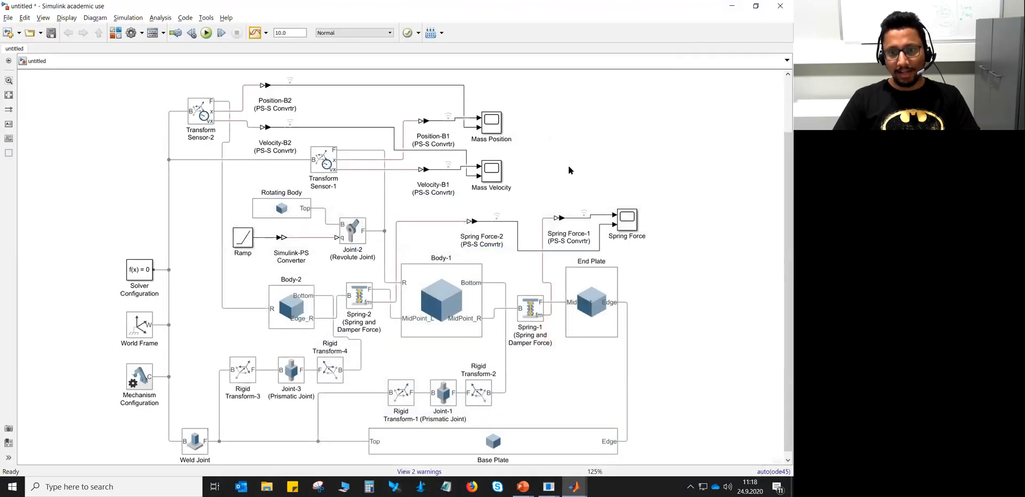
Examine the plotted results in the Mass Position, Mass Velocity and Spring Force scopes one after another, closing each scope after viewing
double_click(491, 123)
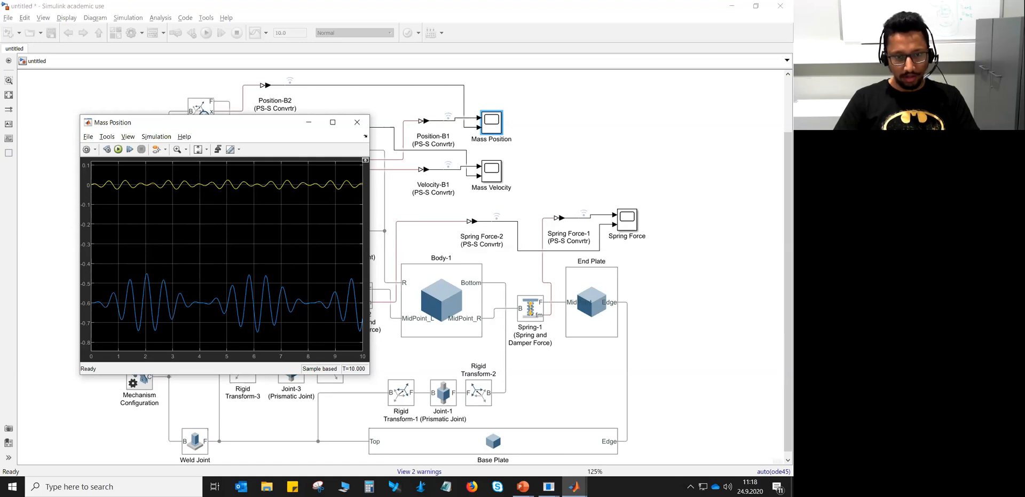
click(357, 123)
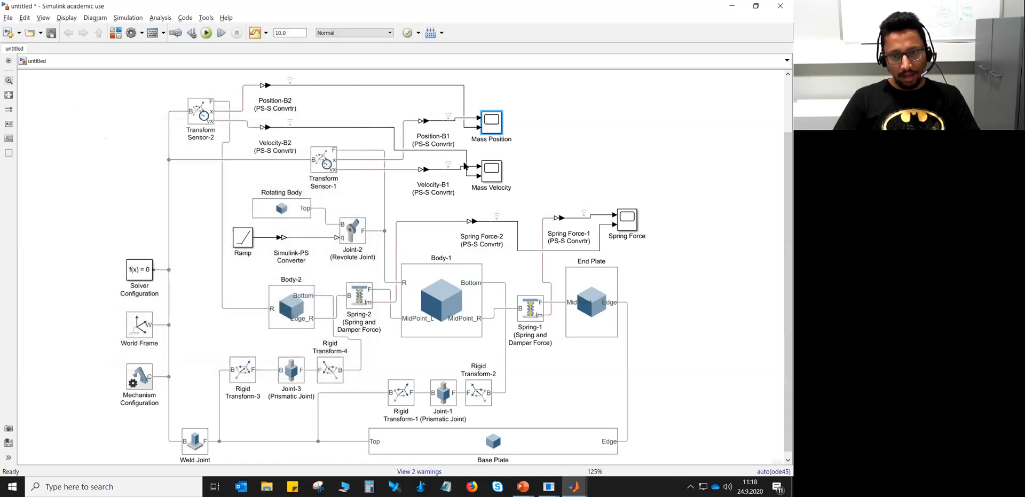
double_click(492, 170)
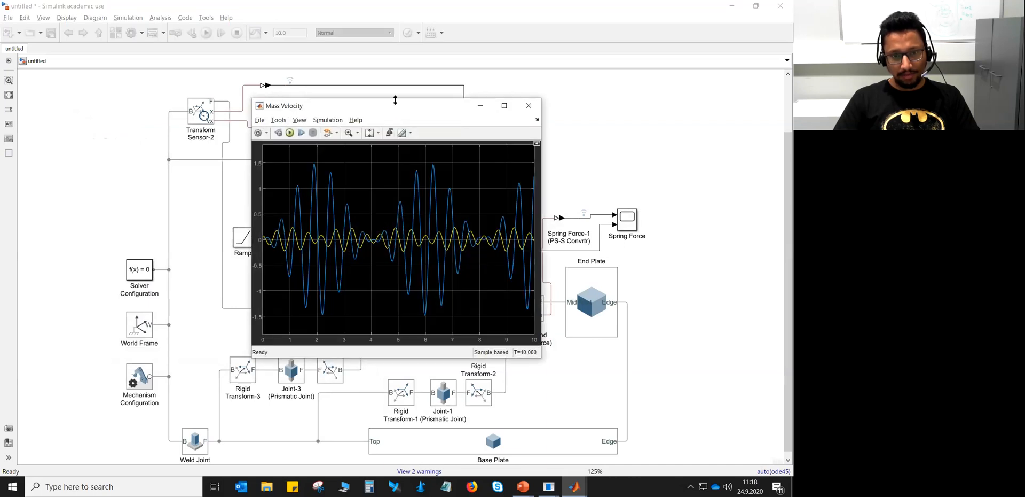
drag(382, 108, 159, 131)
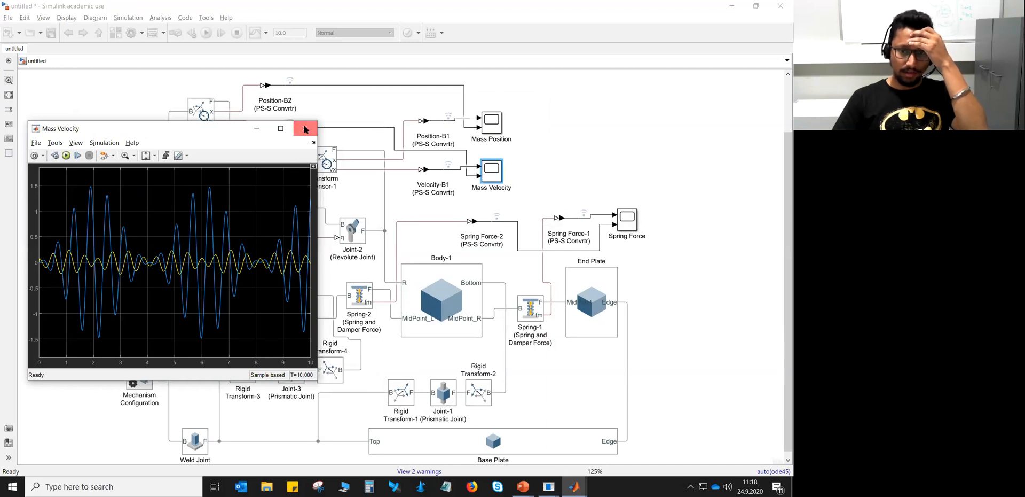
click(305, 128)
click(629, 222)
double_click(628, 221)
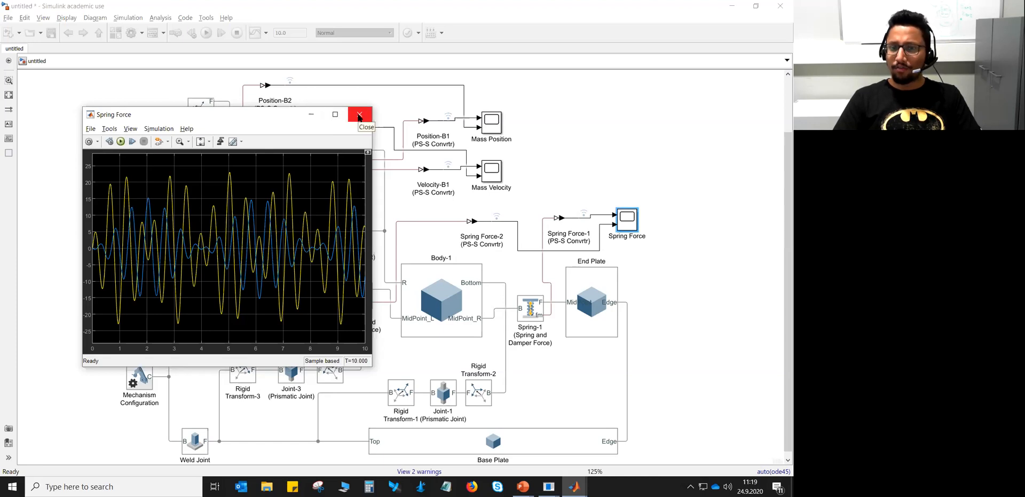
click(359, 115)
Compare Position-B1 from Run 4 and archived Run 1 in the Simulation Data Inspector, and add Run 4's Position-B2 to the plot
click(256, 32)
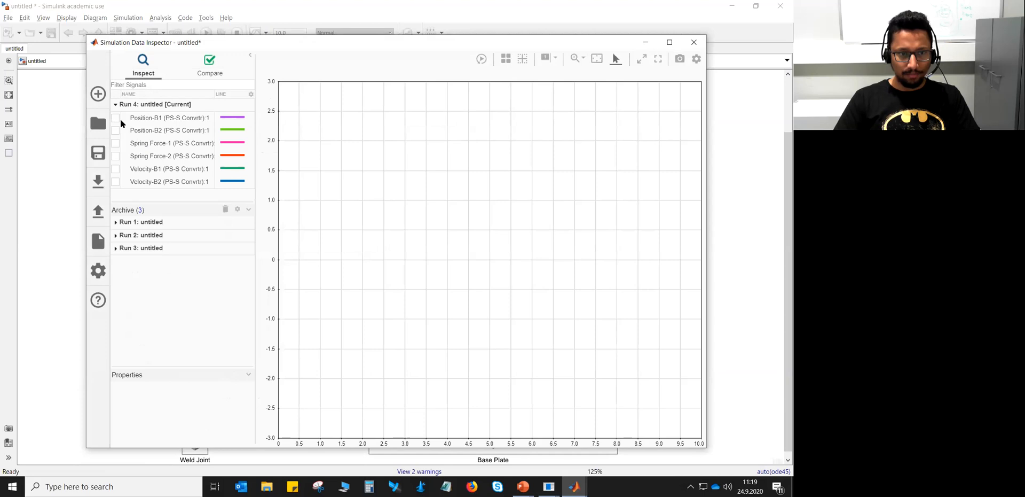
click(115, 119)
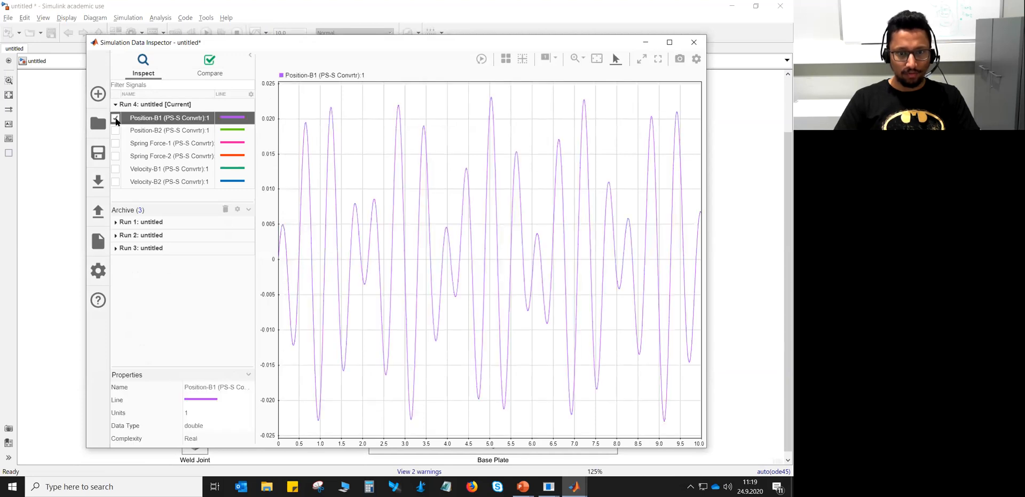
click(118, 222)
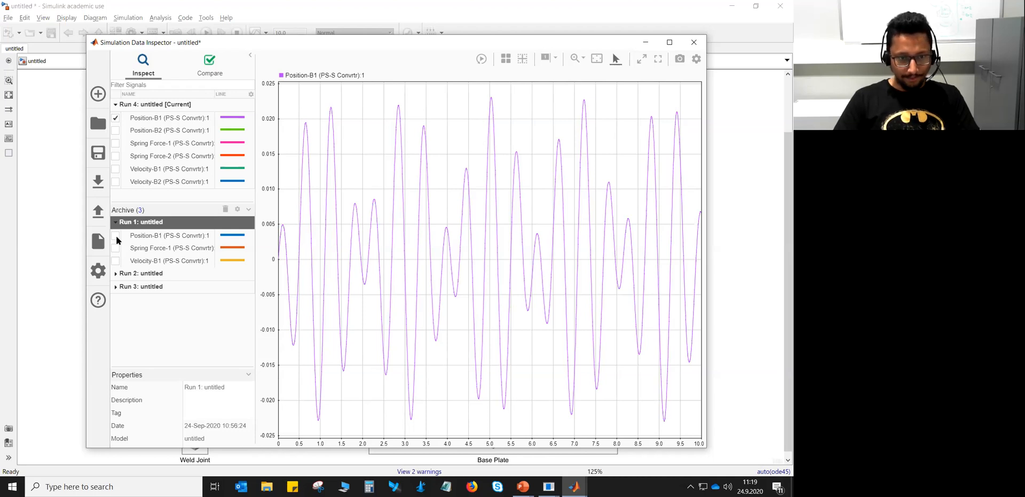
click(116, 236)
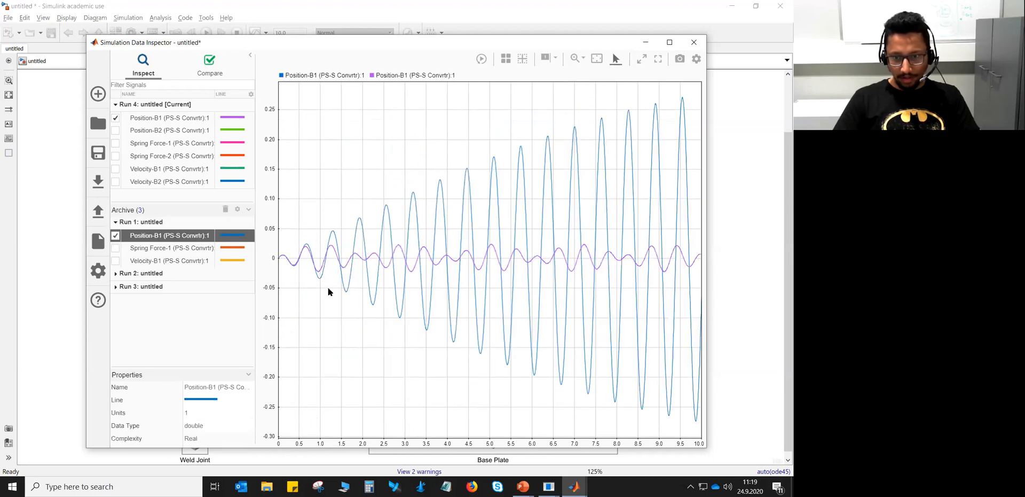
click(469, 194)
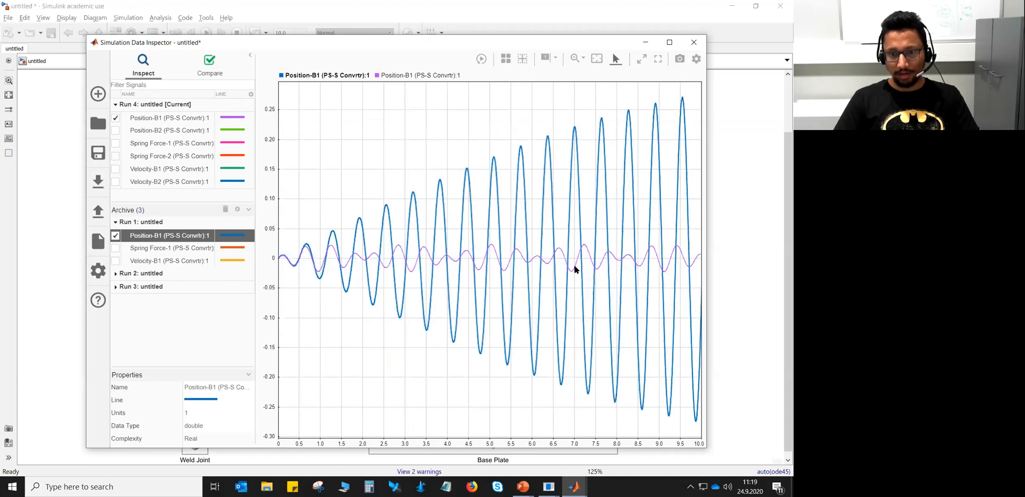
click(431, 260)
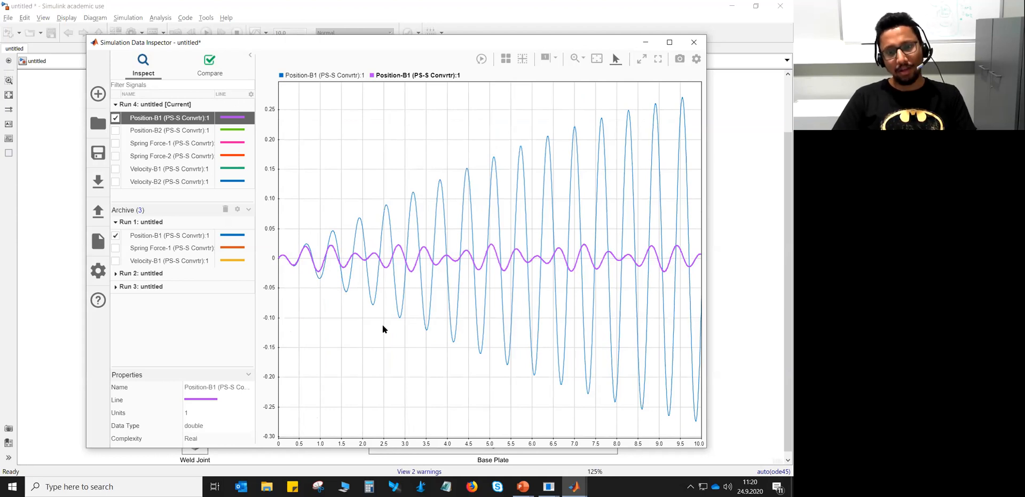
click(115, 130)
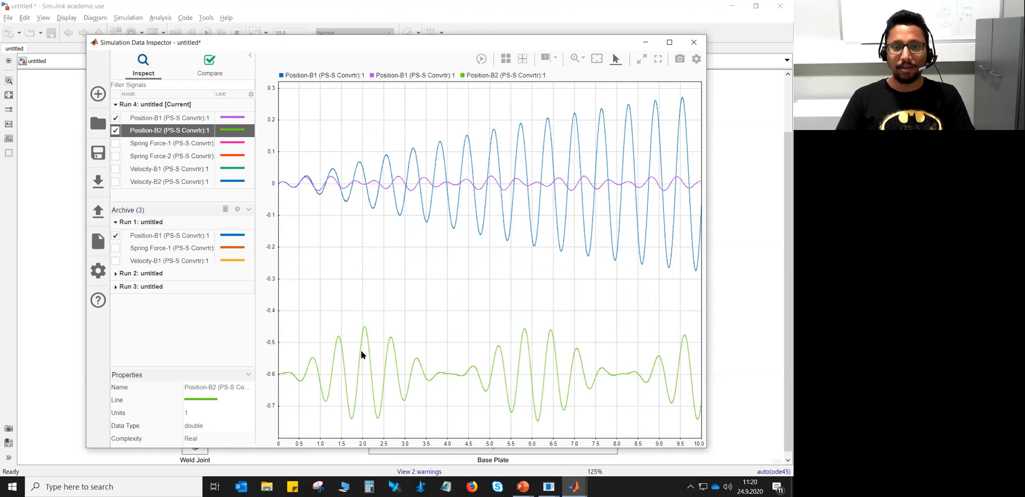
click(646, 43)
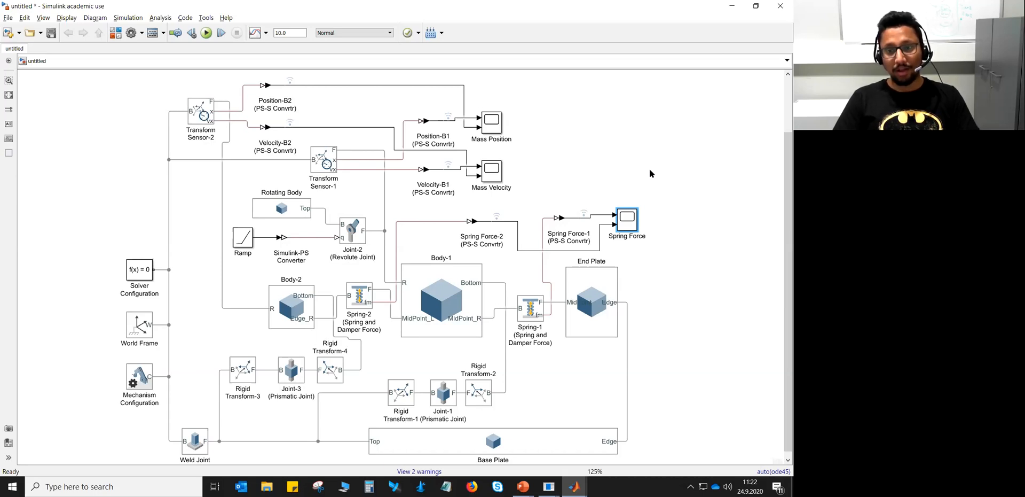
Check the model's number of mechanism degrees of freedom (minimum) in the Simscape statistics, then close the statistics window
click(619, 119)
click(148, 18)
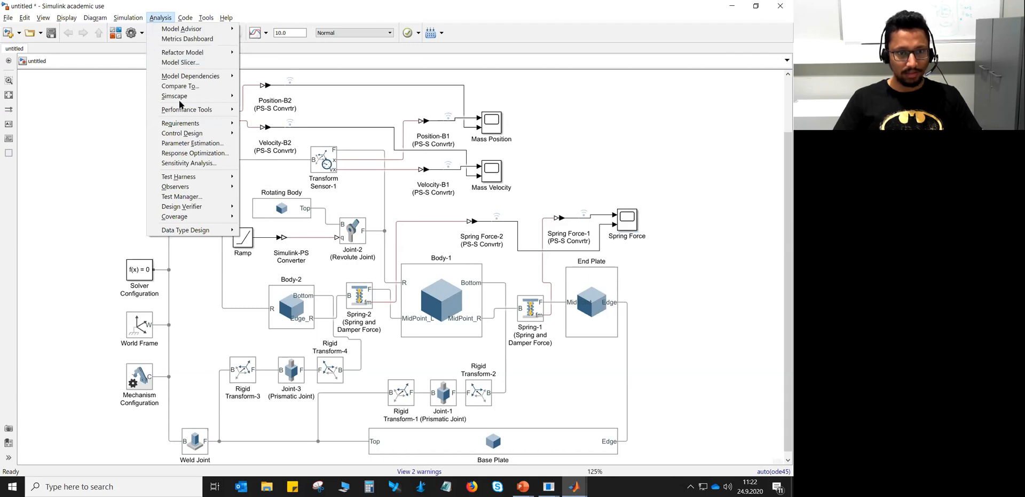
mouse_move(181, 98)
click(245, 97)
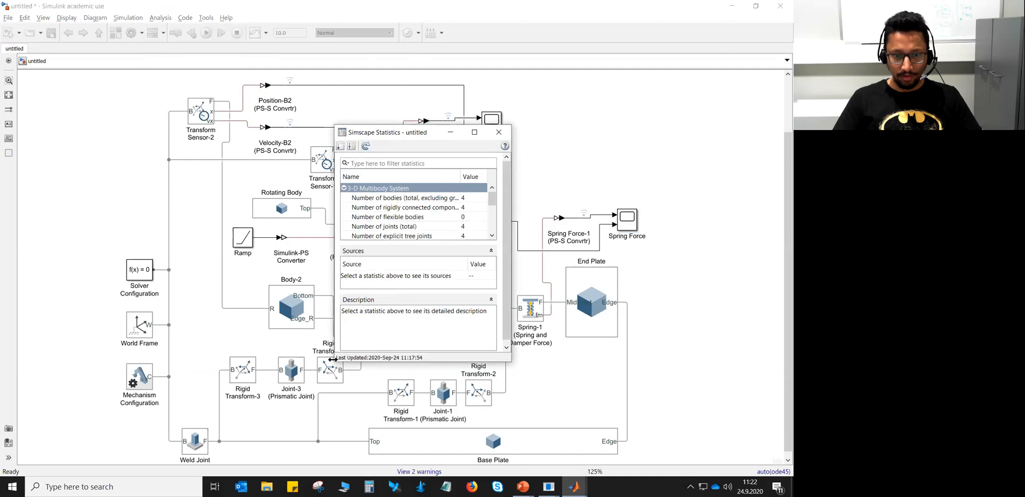
drag(331, 363, 208, 436)
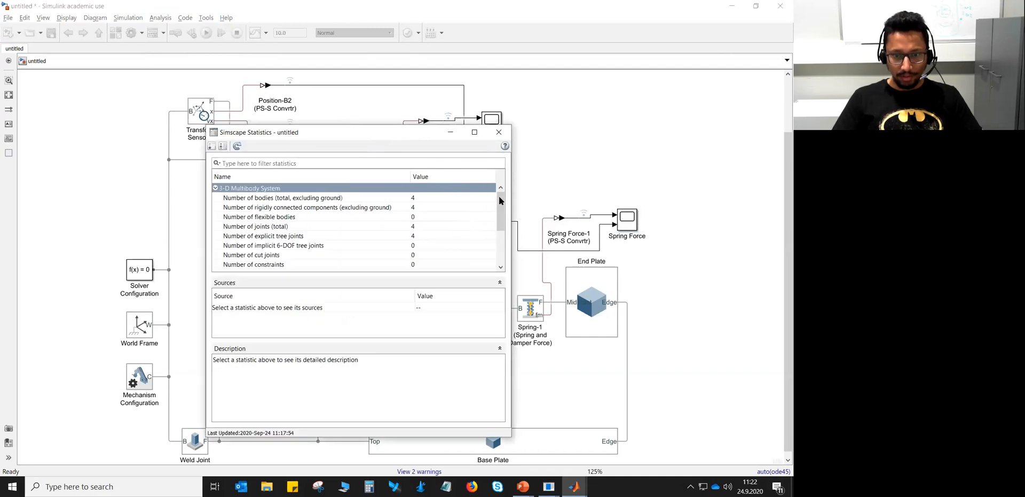
drag(499, 197, 500, 237)
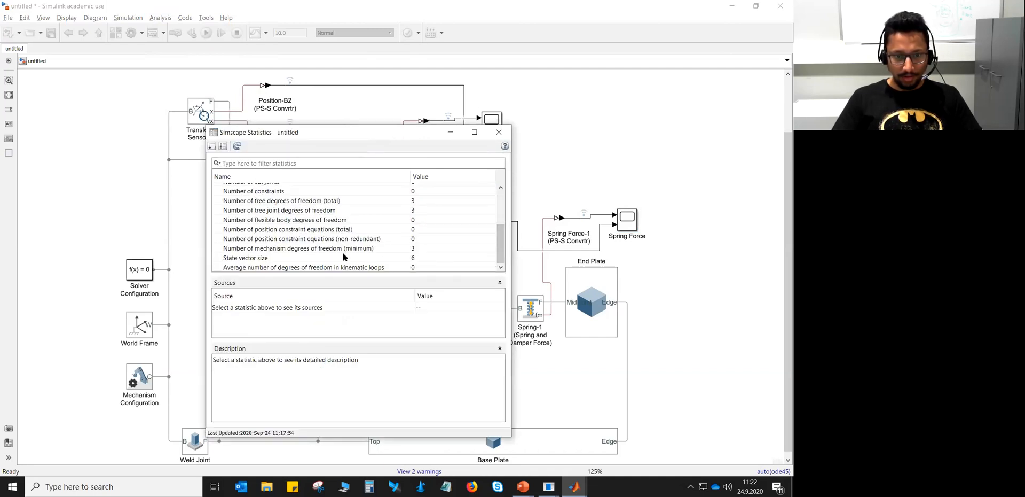
click(314, 250)
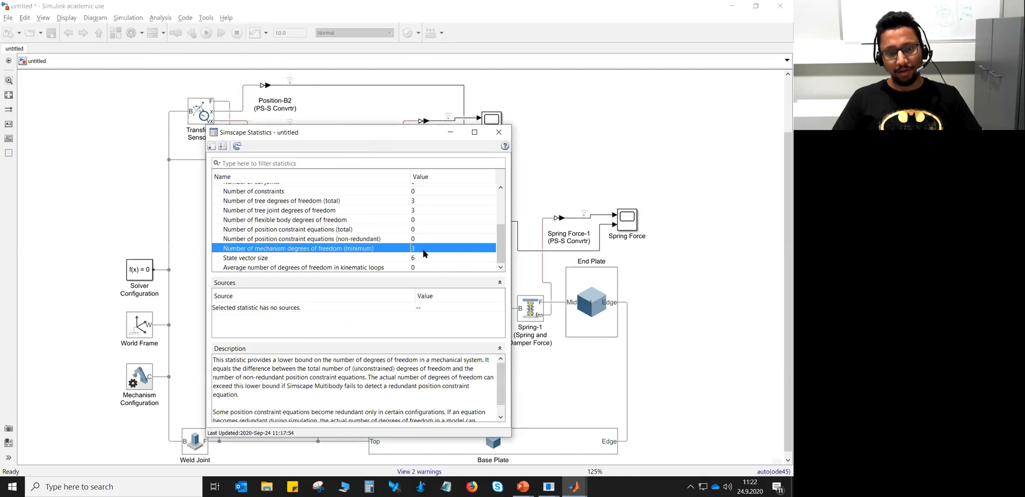
click(500, 347)
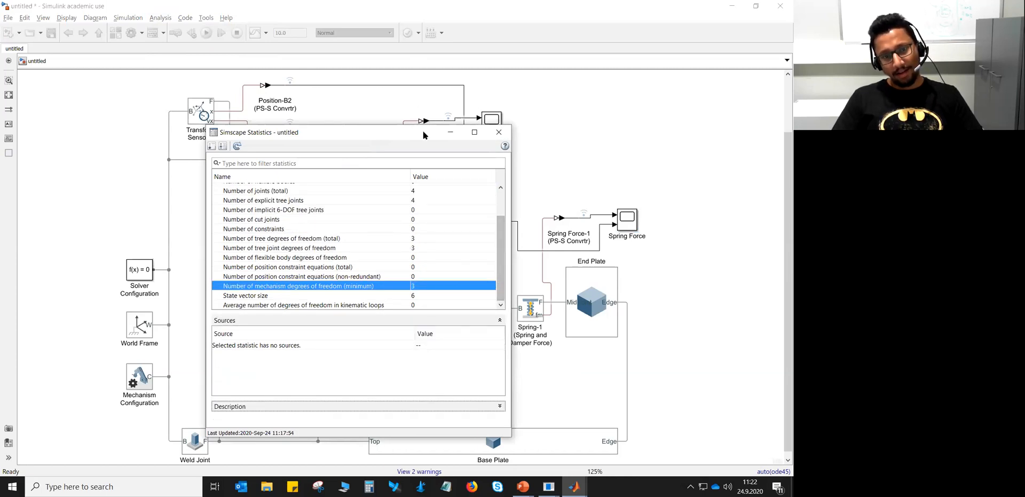
drag(414, 131, 673, 119)
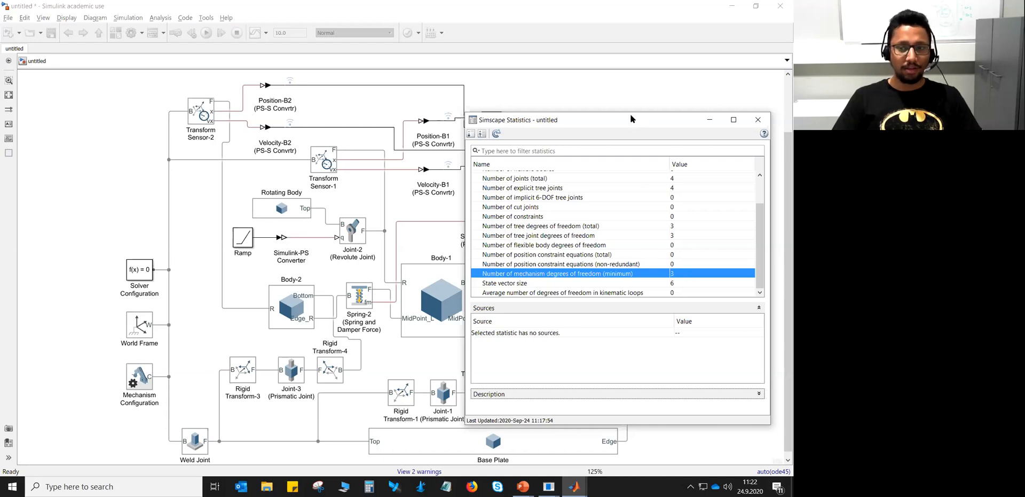
click(758, 120)
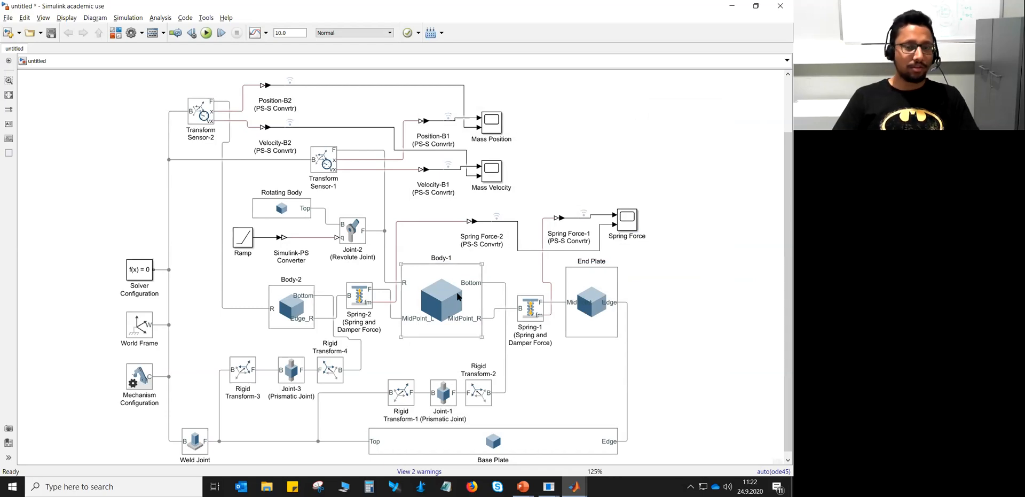
Switch to the PowerPoint slide show and advance from the Two Spring-Mass System Model slide to slide 15
key(alt+Tab)
key(alt+Tab)
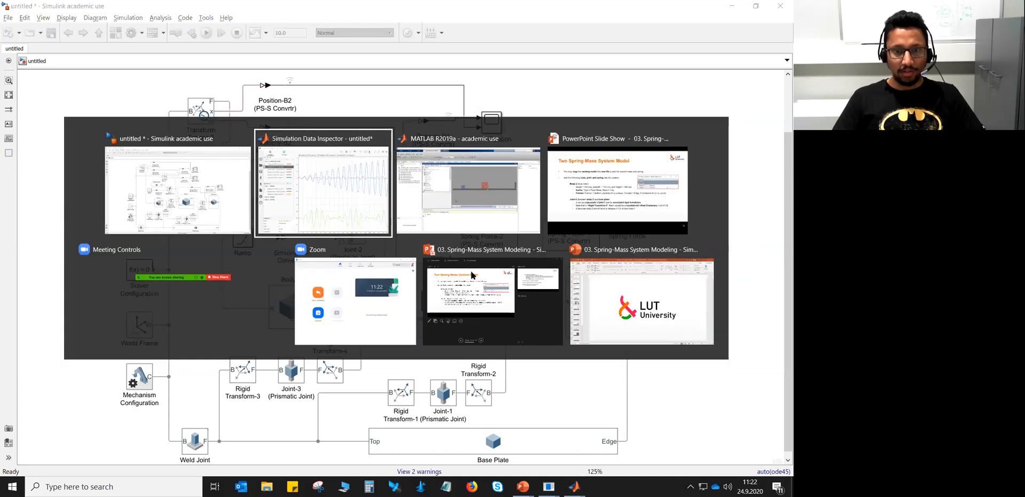
key(alt+Tab)
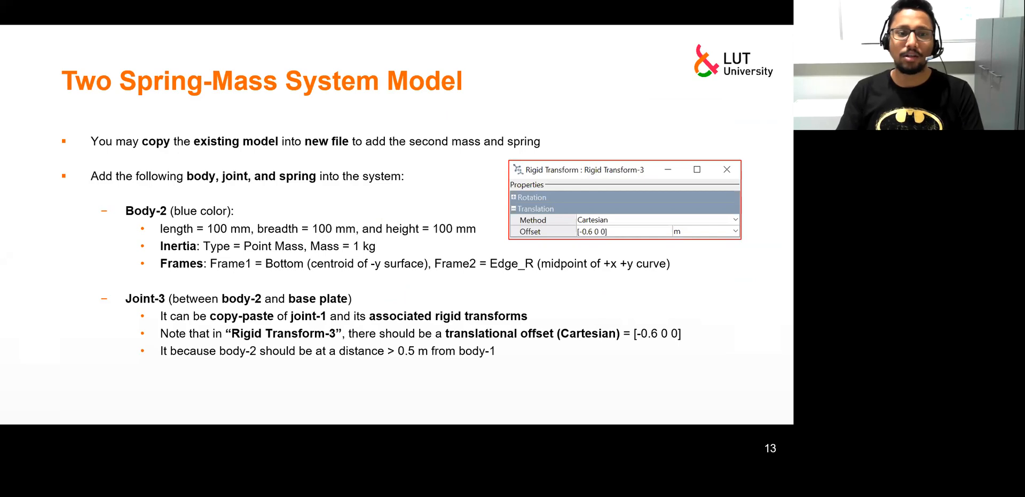
click(291, 263)
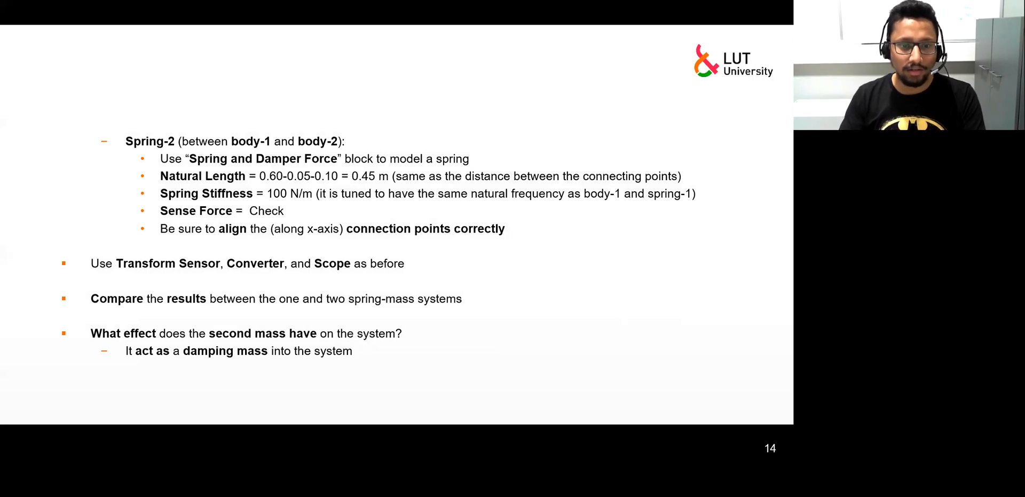
key(Right)
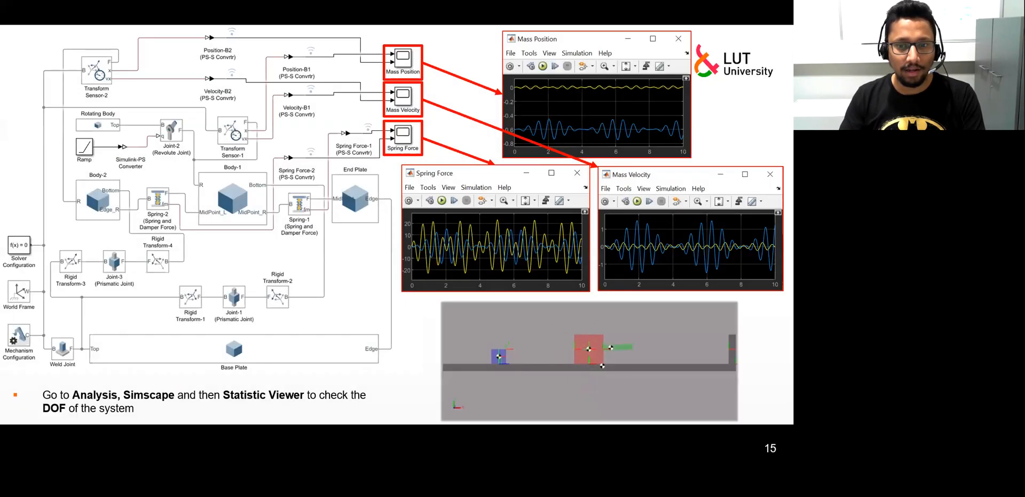